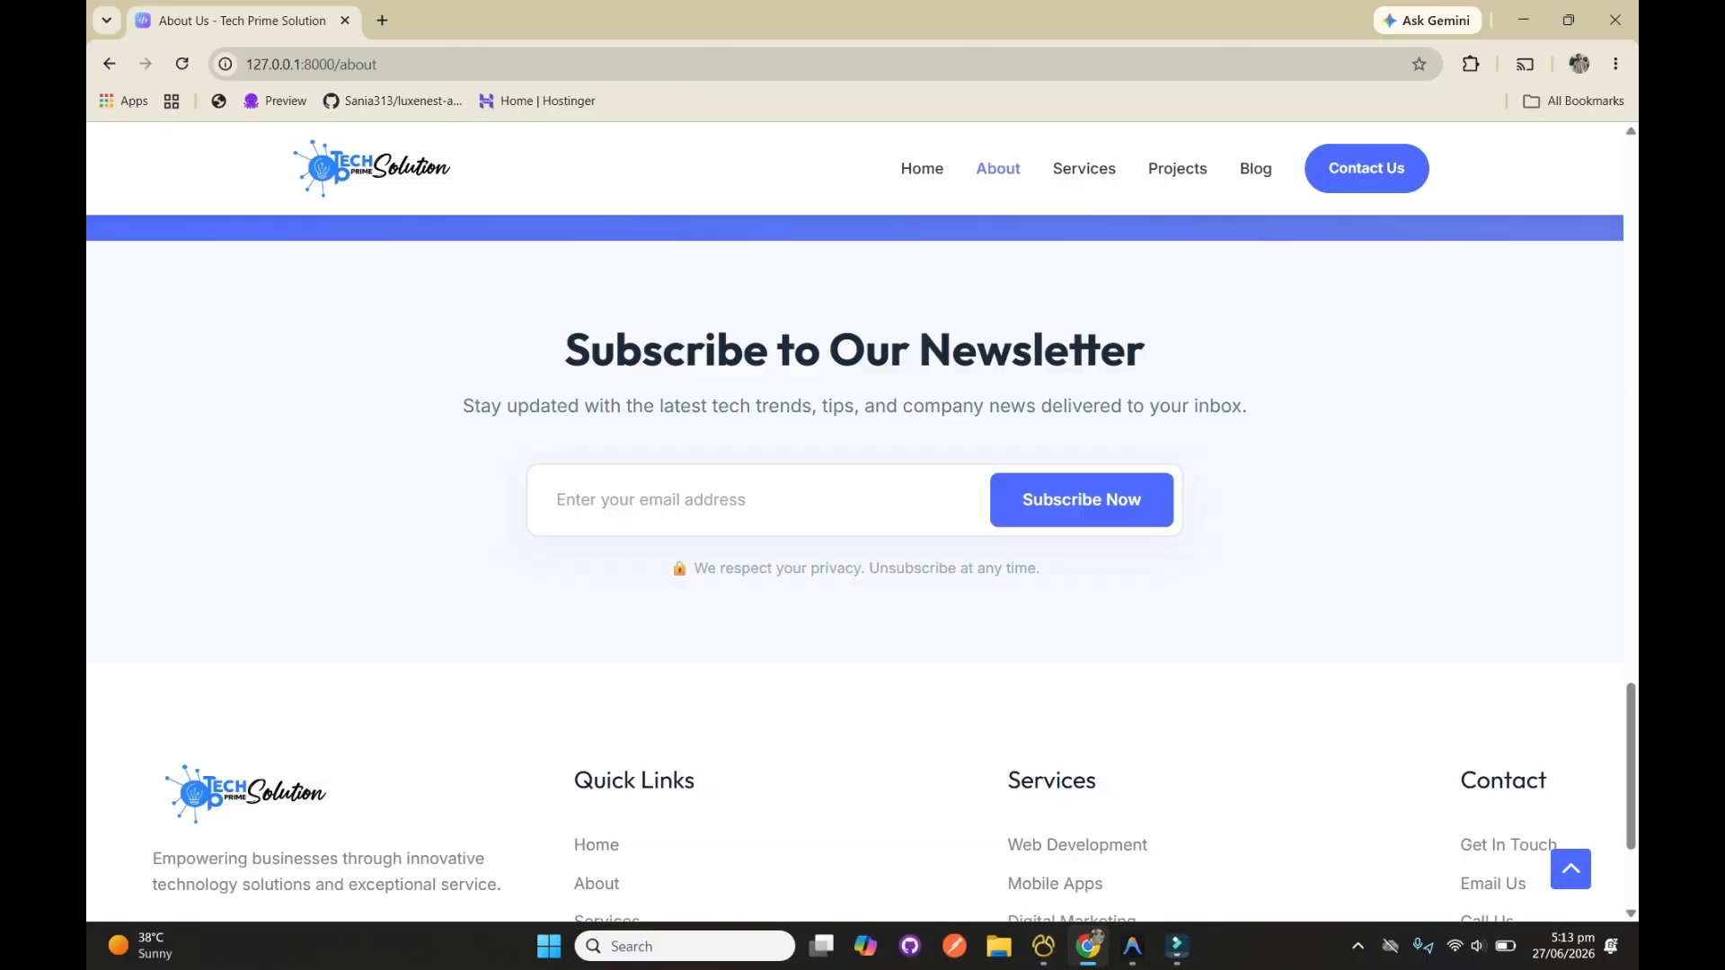
Open the Services page of the local Tech Prime Solution site and look through its content
scroll(863, 566, "up", 20)
left_click(1085, 168)
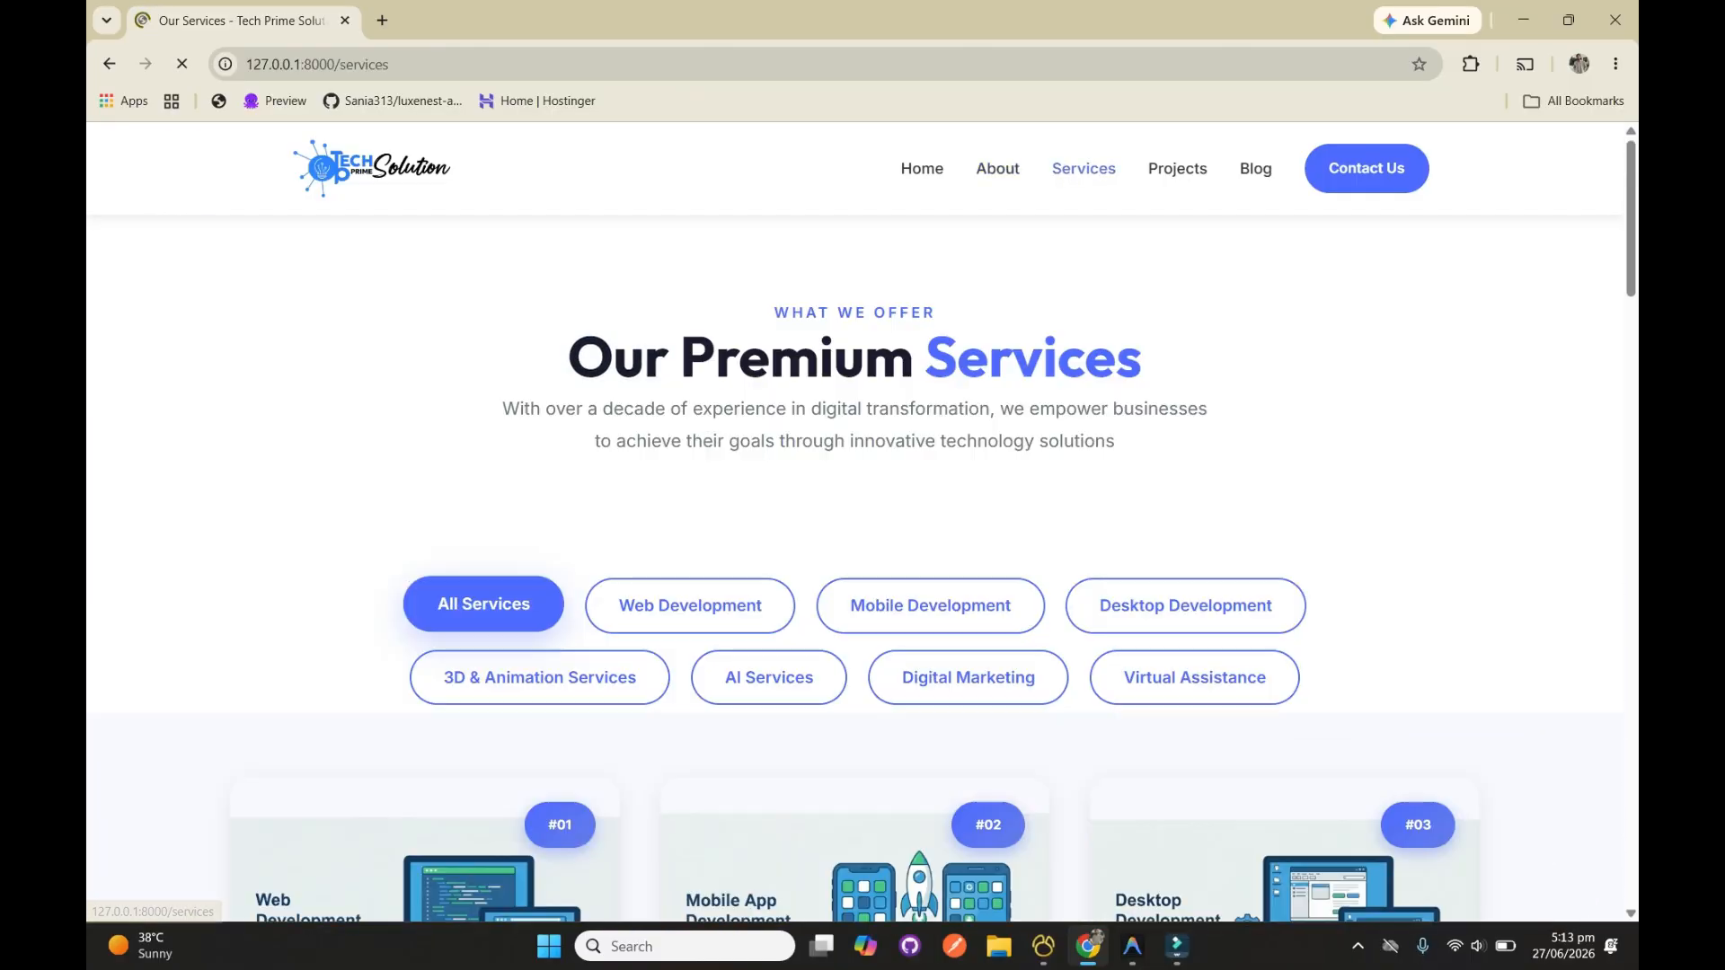
scroll(863, 539, "down", 20)
scroll(863, 539, "up", 5)
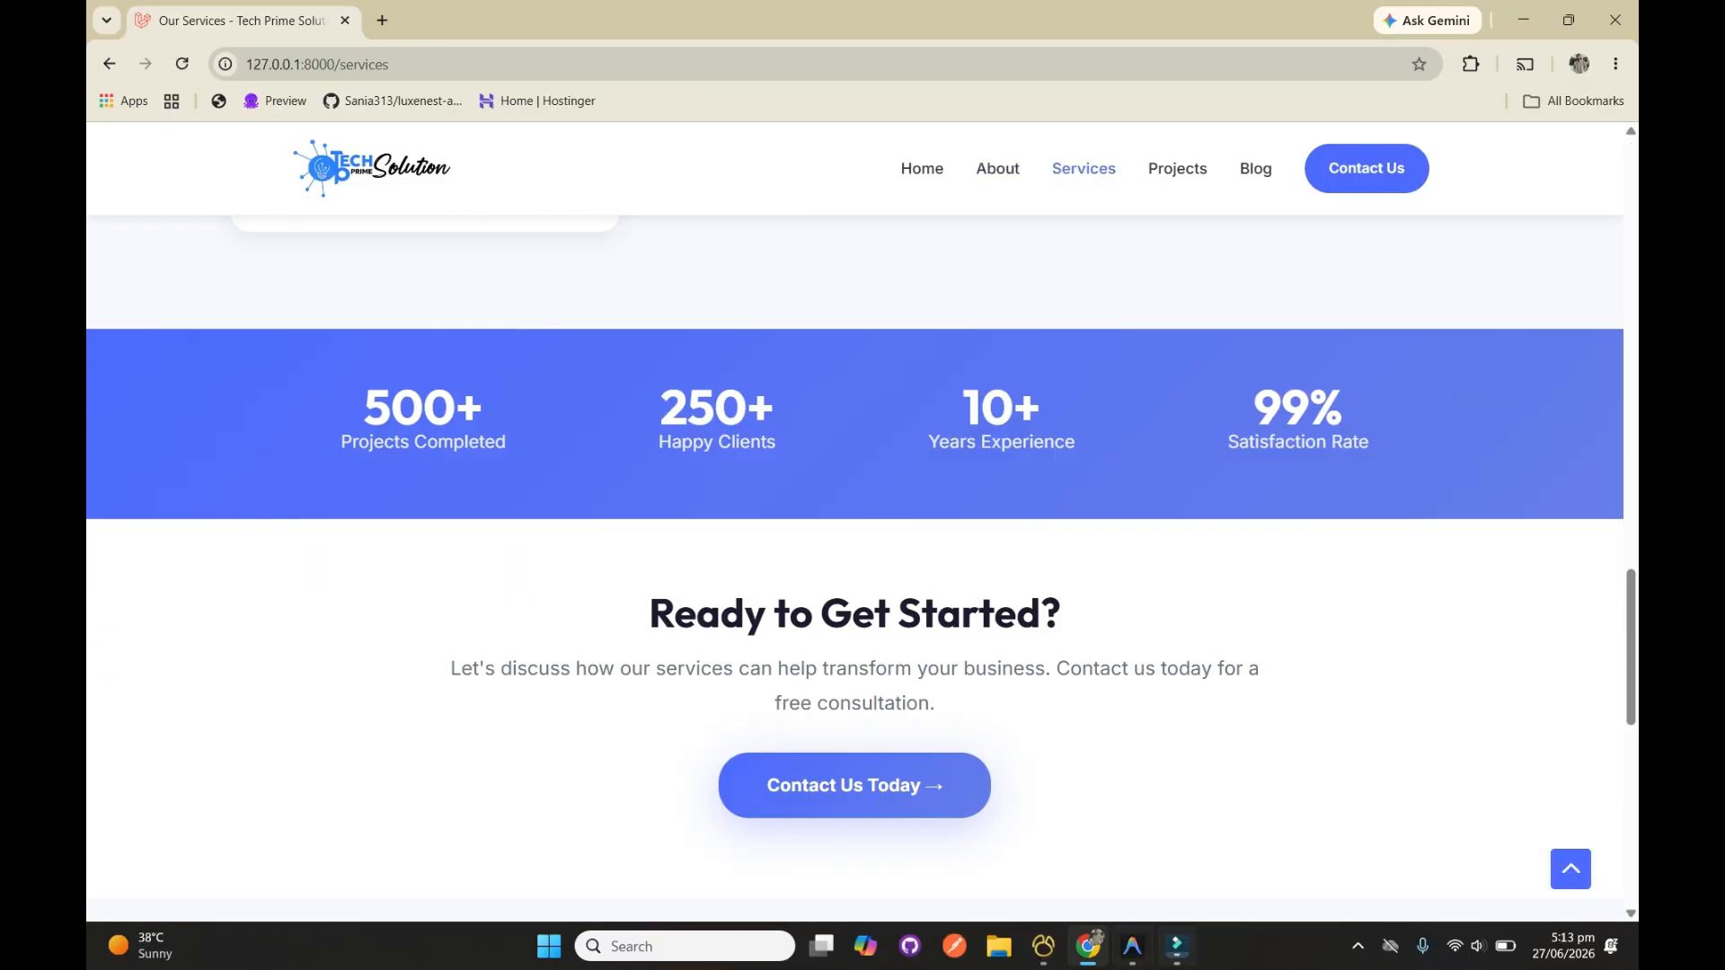
Switch to Antigravity IDE, open a new terminal and show the php artisan serve terminal session
left_click(1132, 946)
left_click(413, 18)
left_click(539, 46)
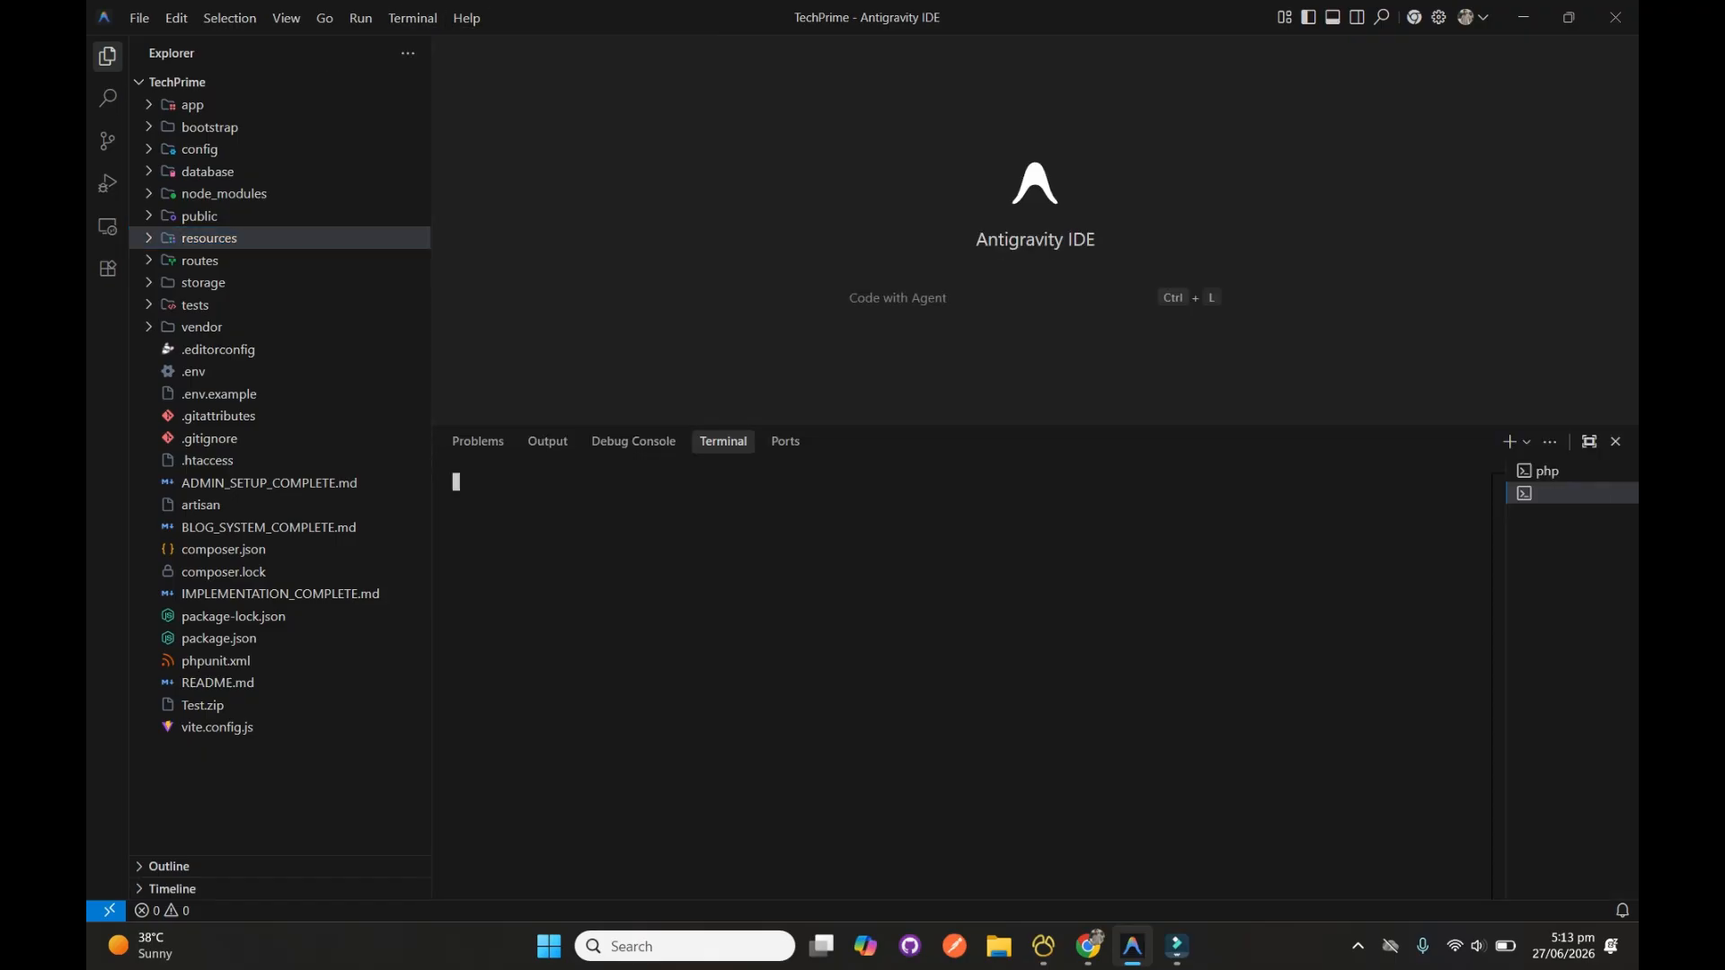
left_click(1545, 470)
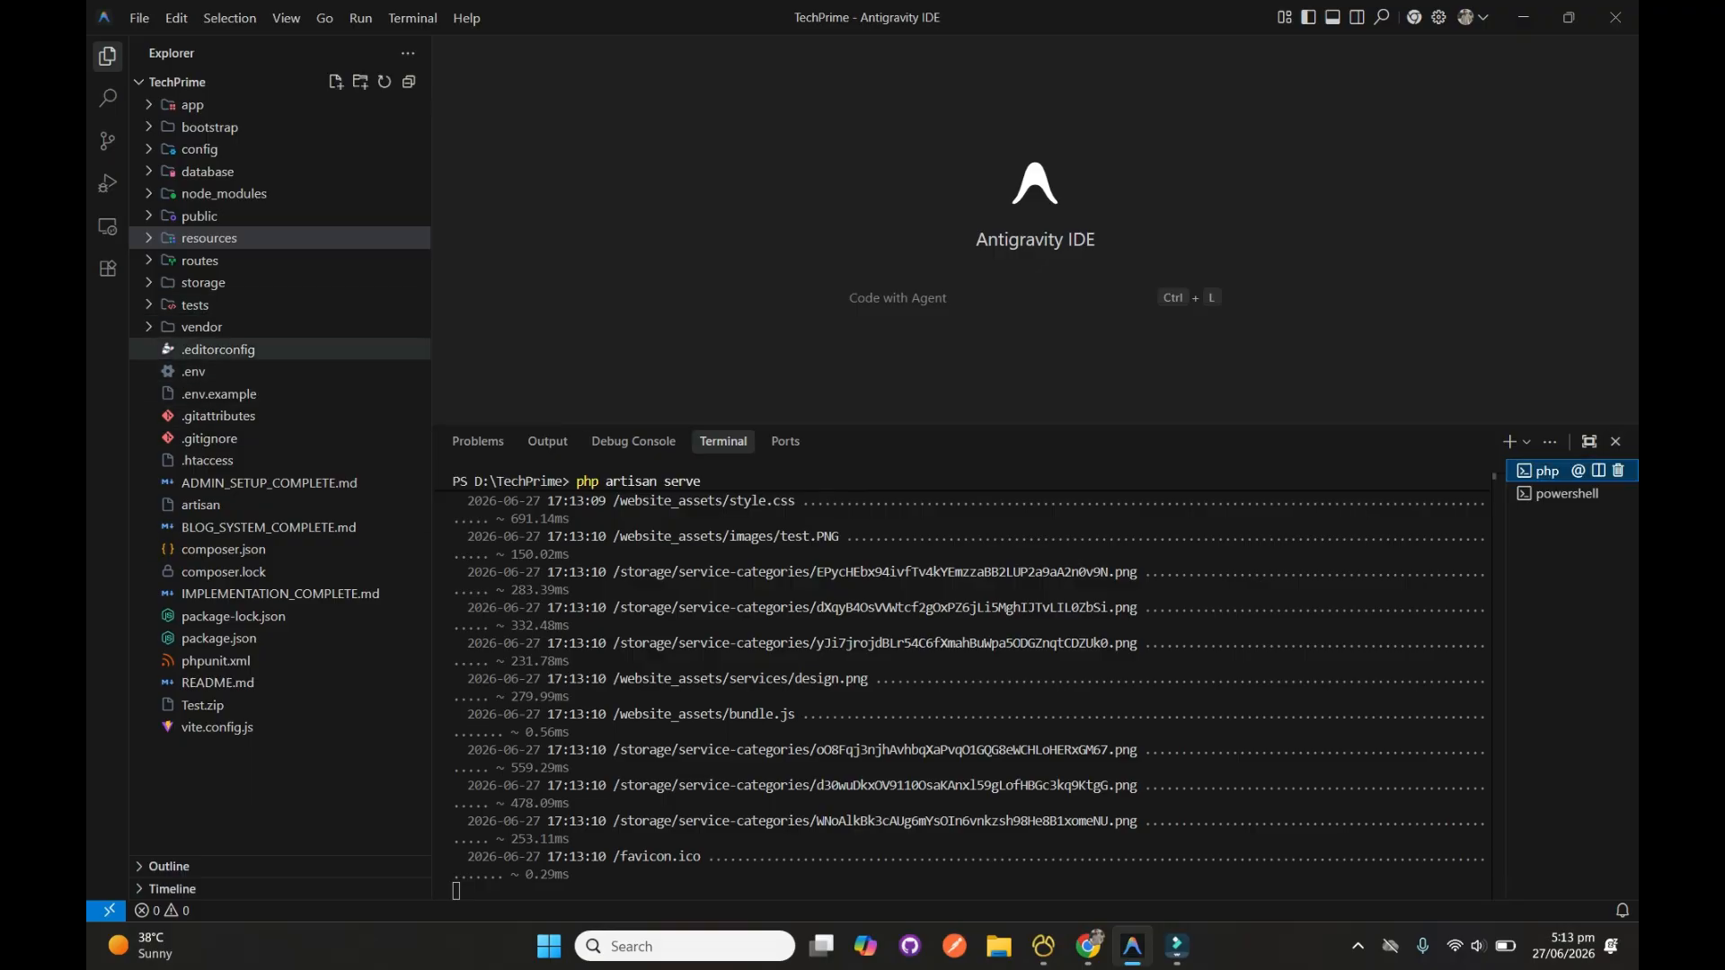
Switch to Navicat Premium and select the local techprime database
left_click(1043, 946)
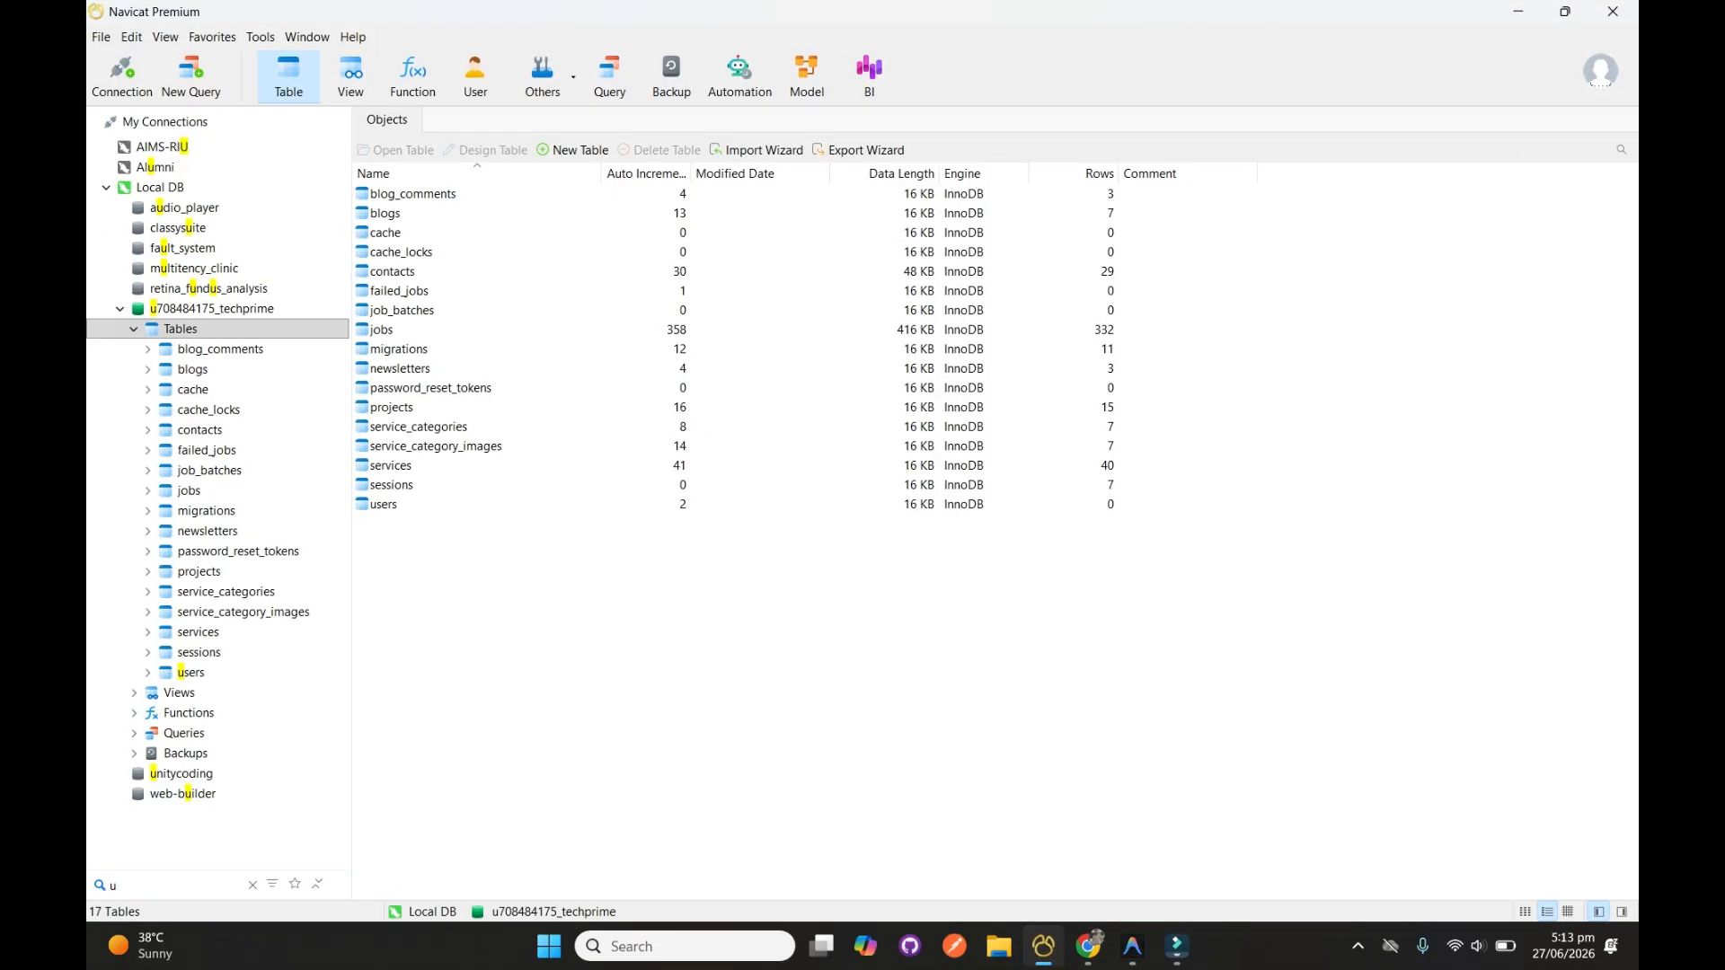
left_click(212, 309)
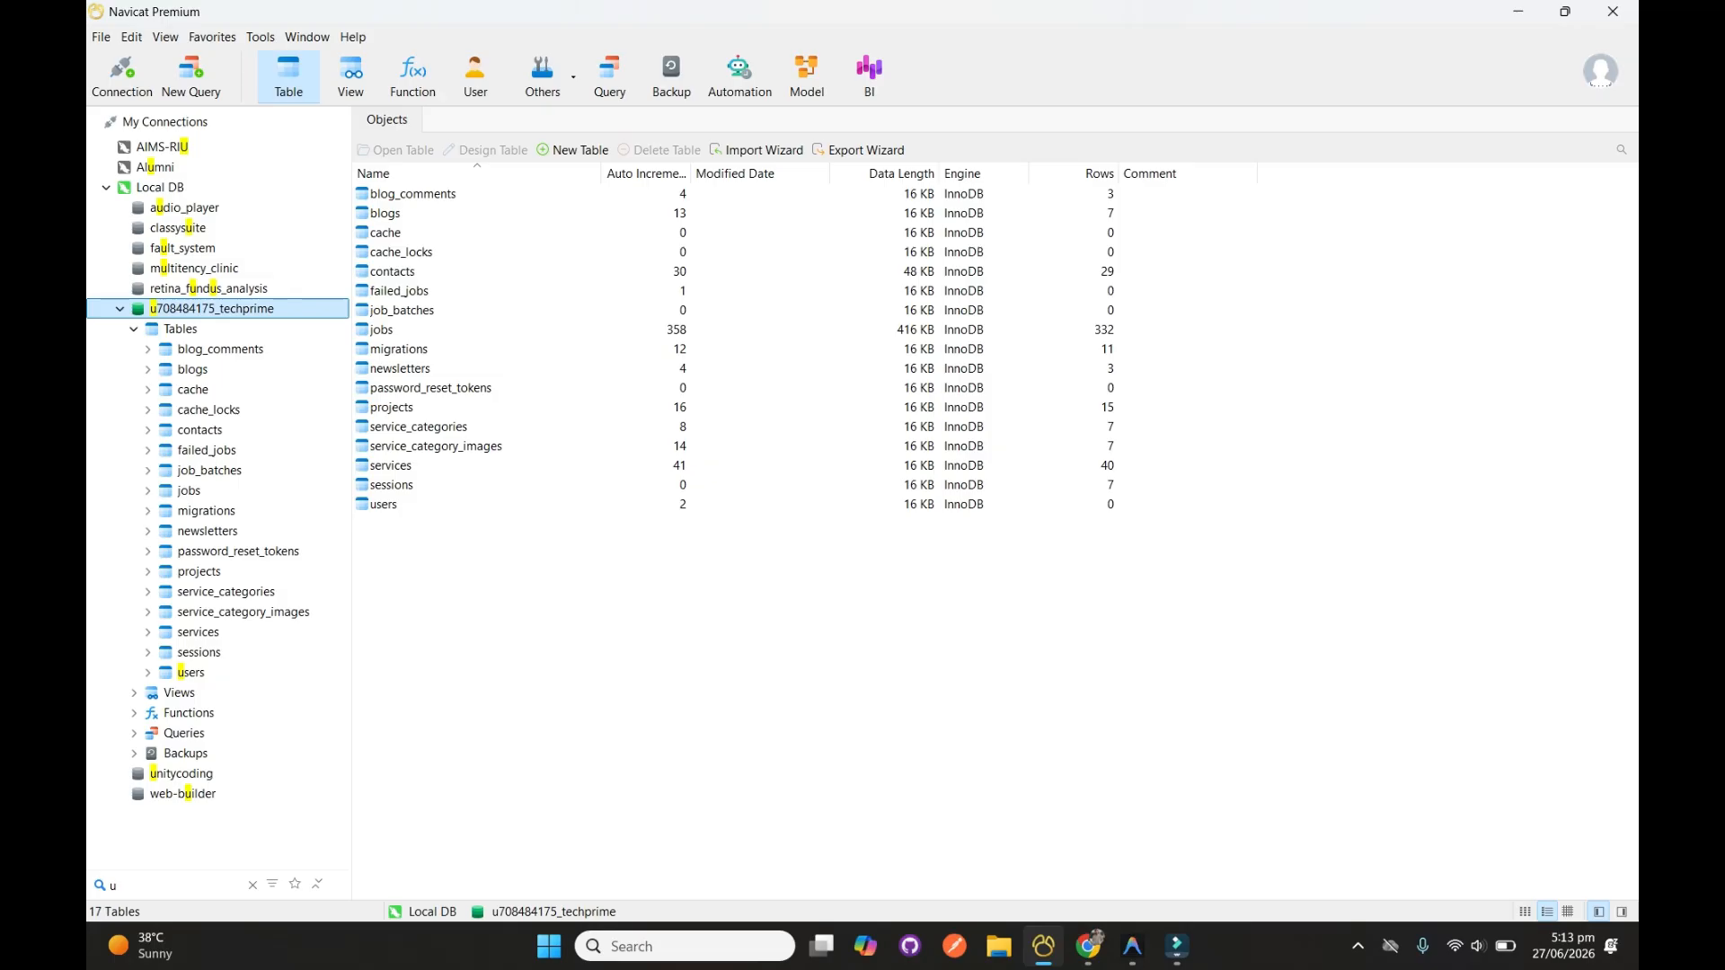
Switch to Antigravity IDE, examine the route definitions in routes/web.php and close the file
mouse_move(1132, 946)
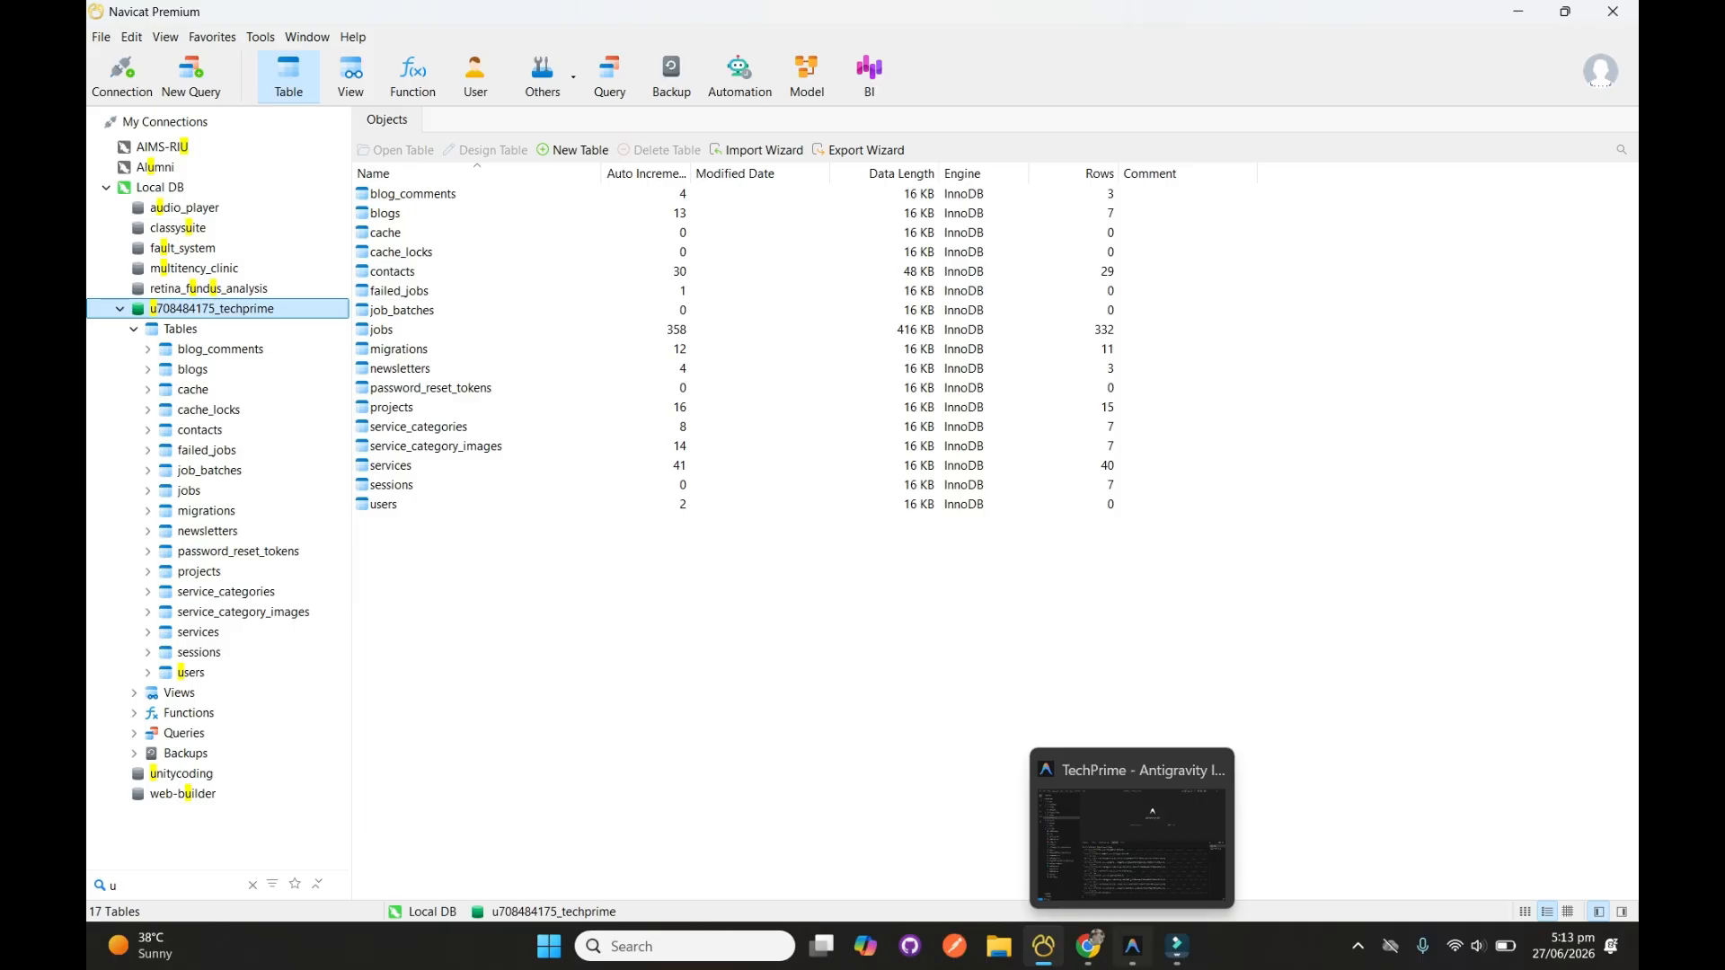
left_click(1132, 946)
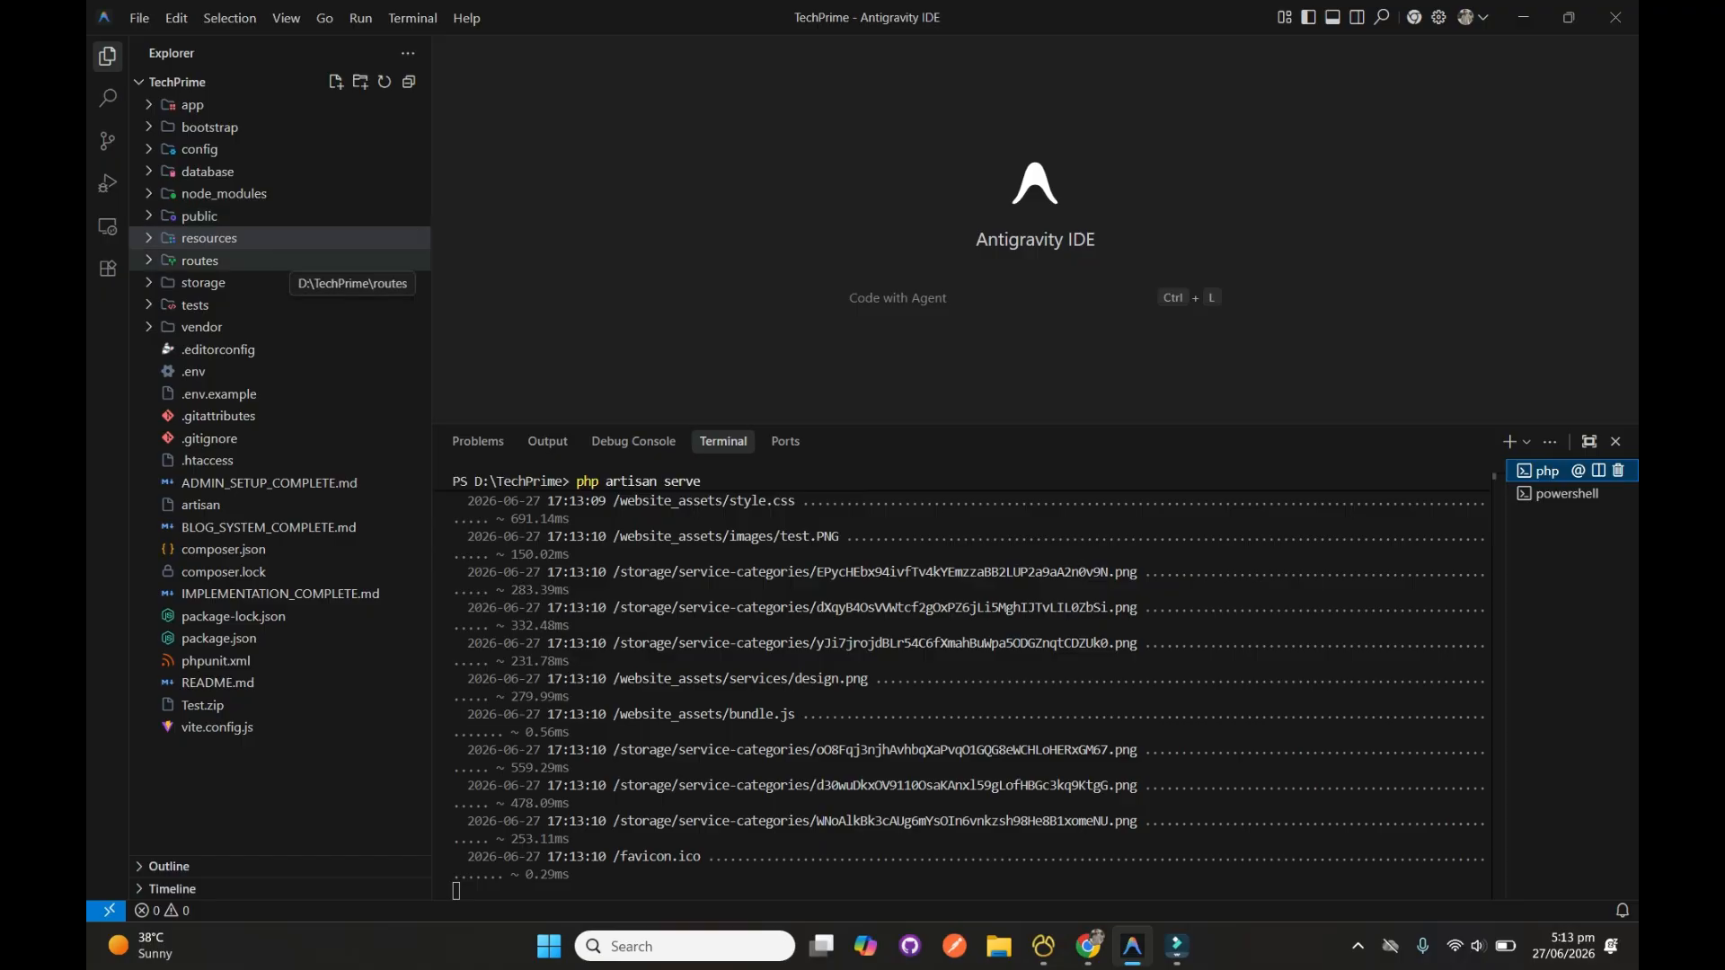
left_click(200, 259)
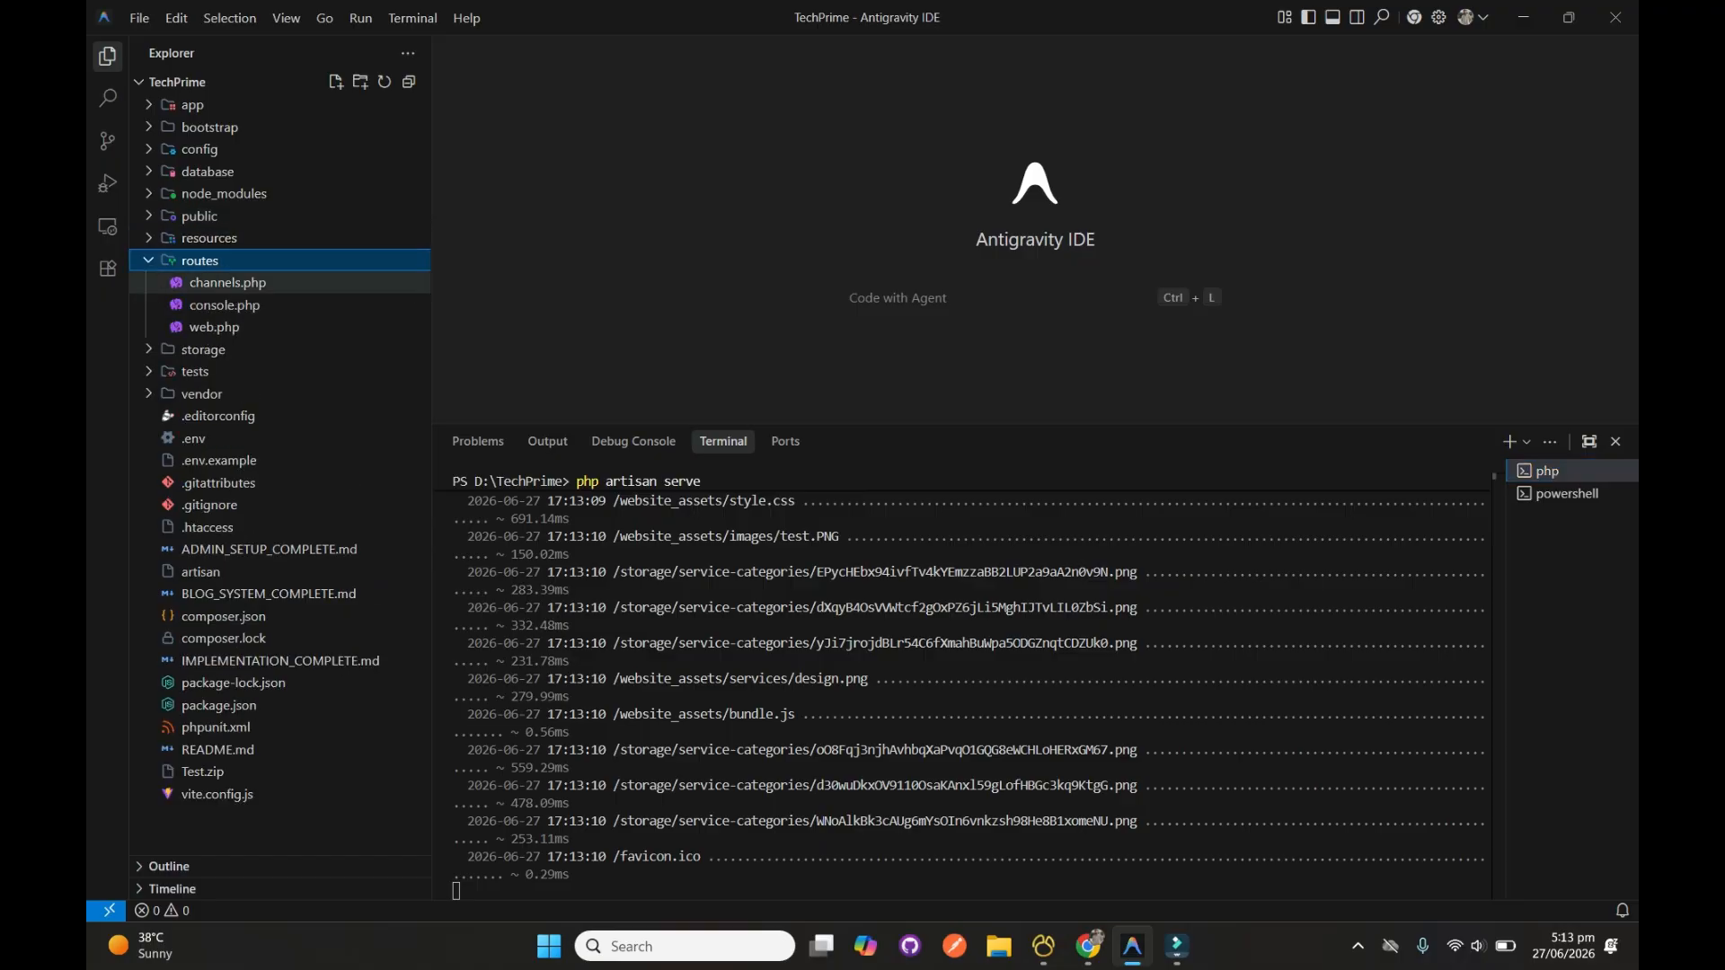
left_click(214, 327)
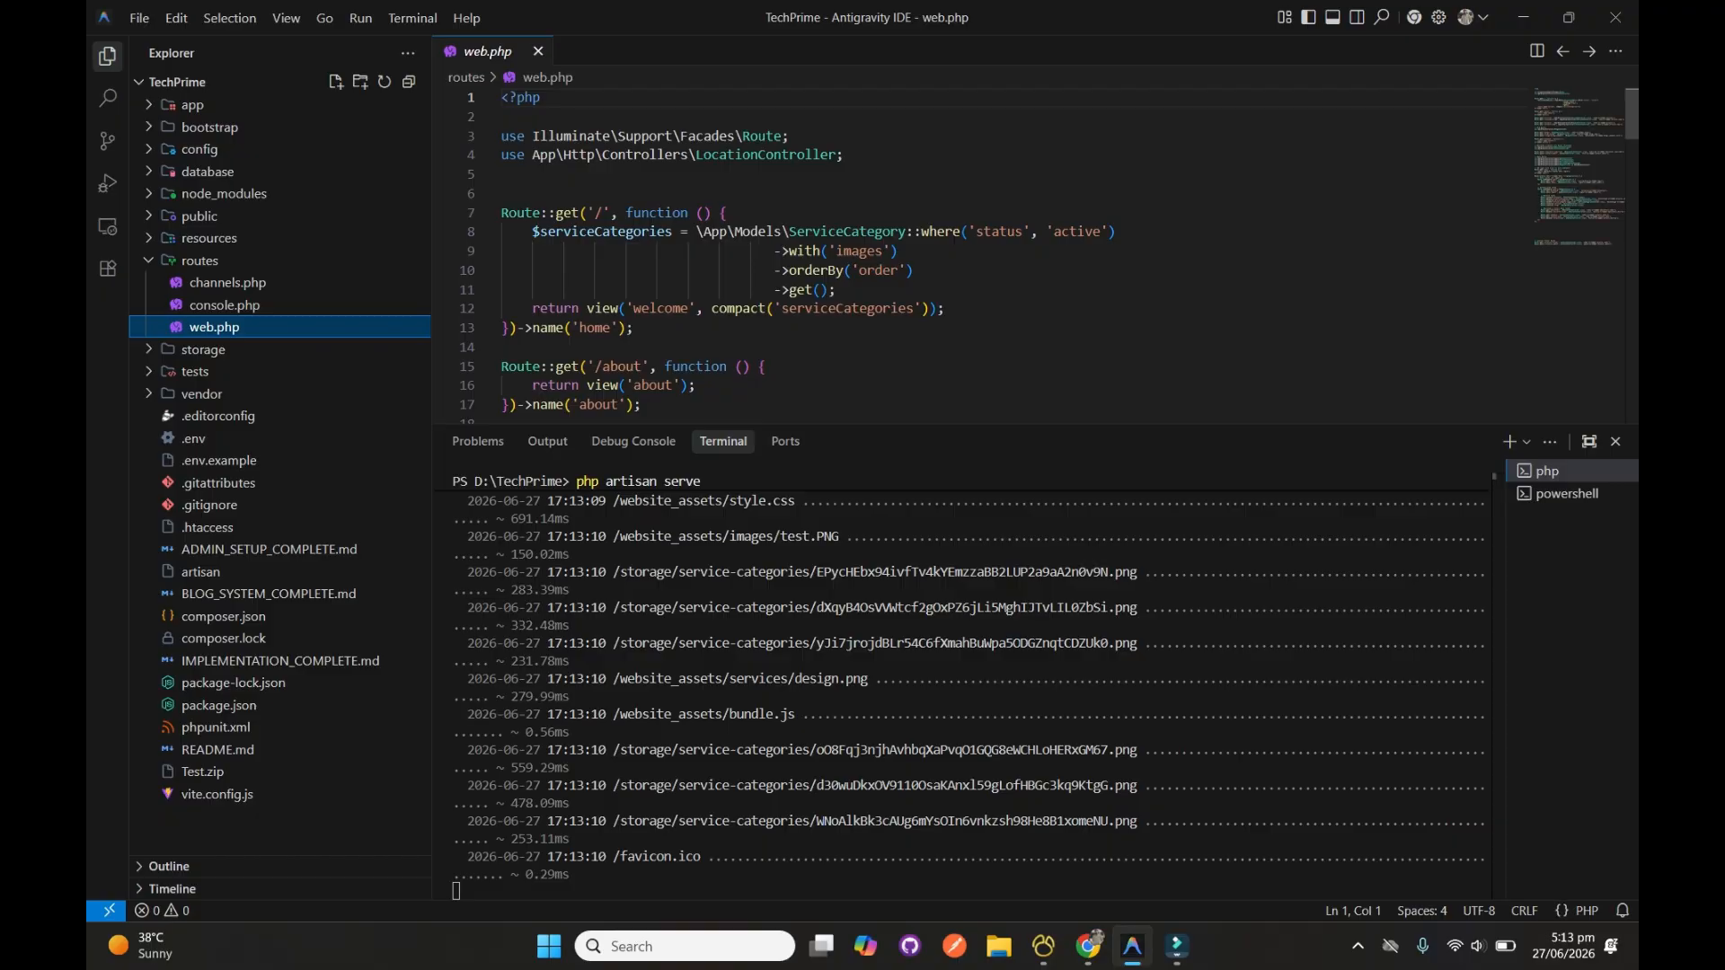
left_click(503, 174)
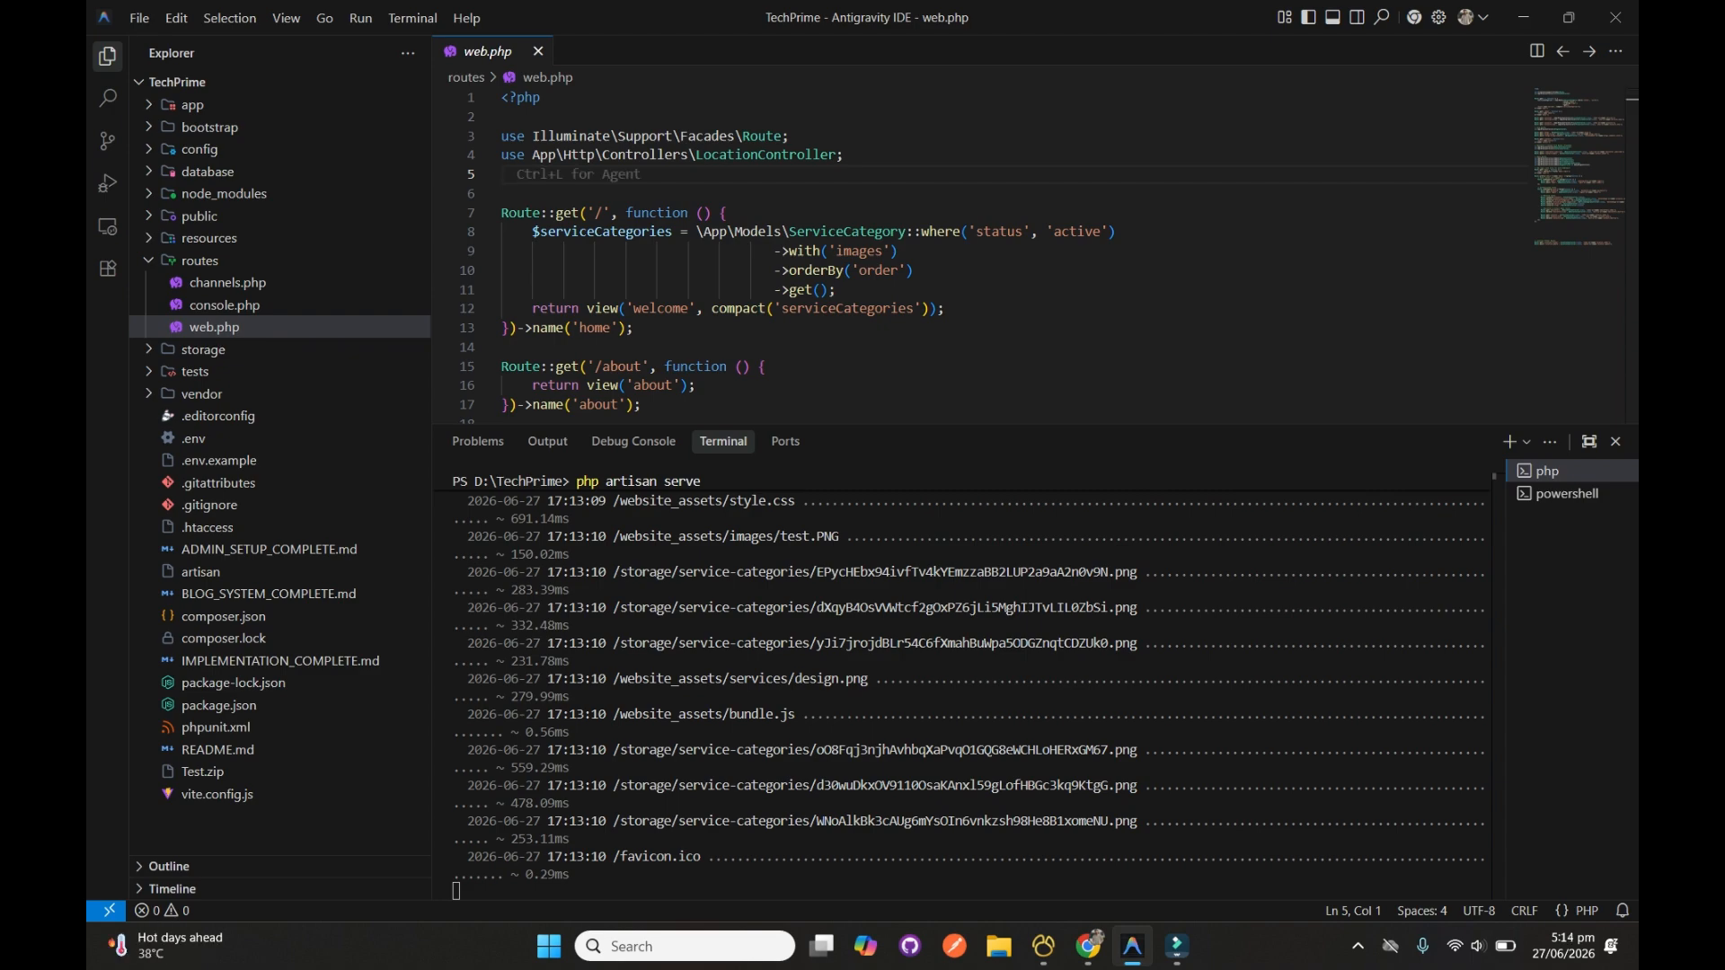
scroll(988, 252, "down", 20)
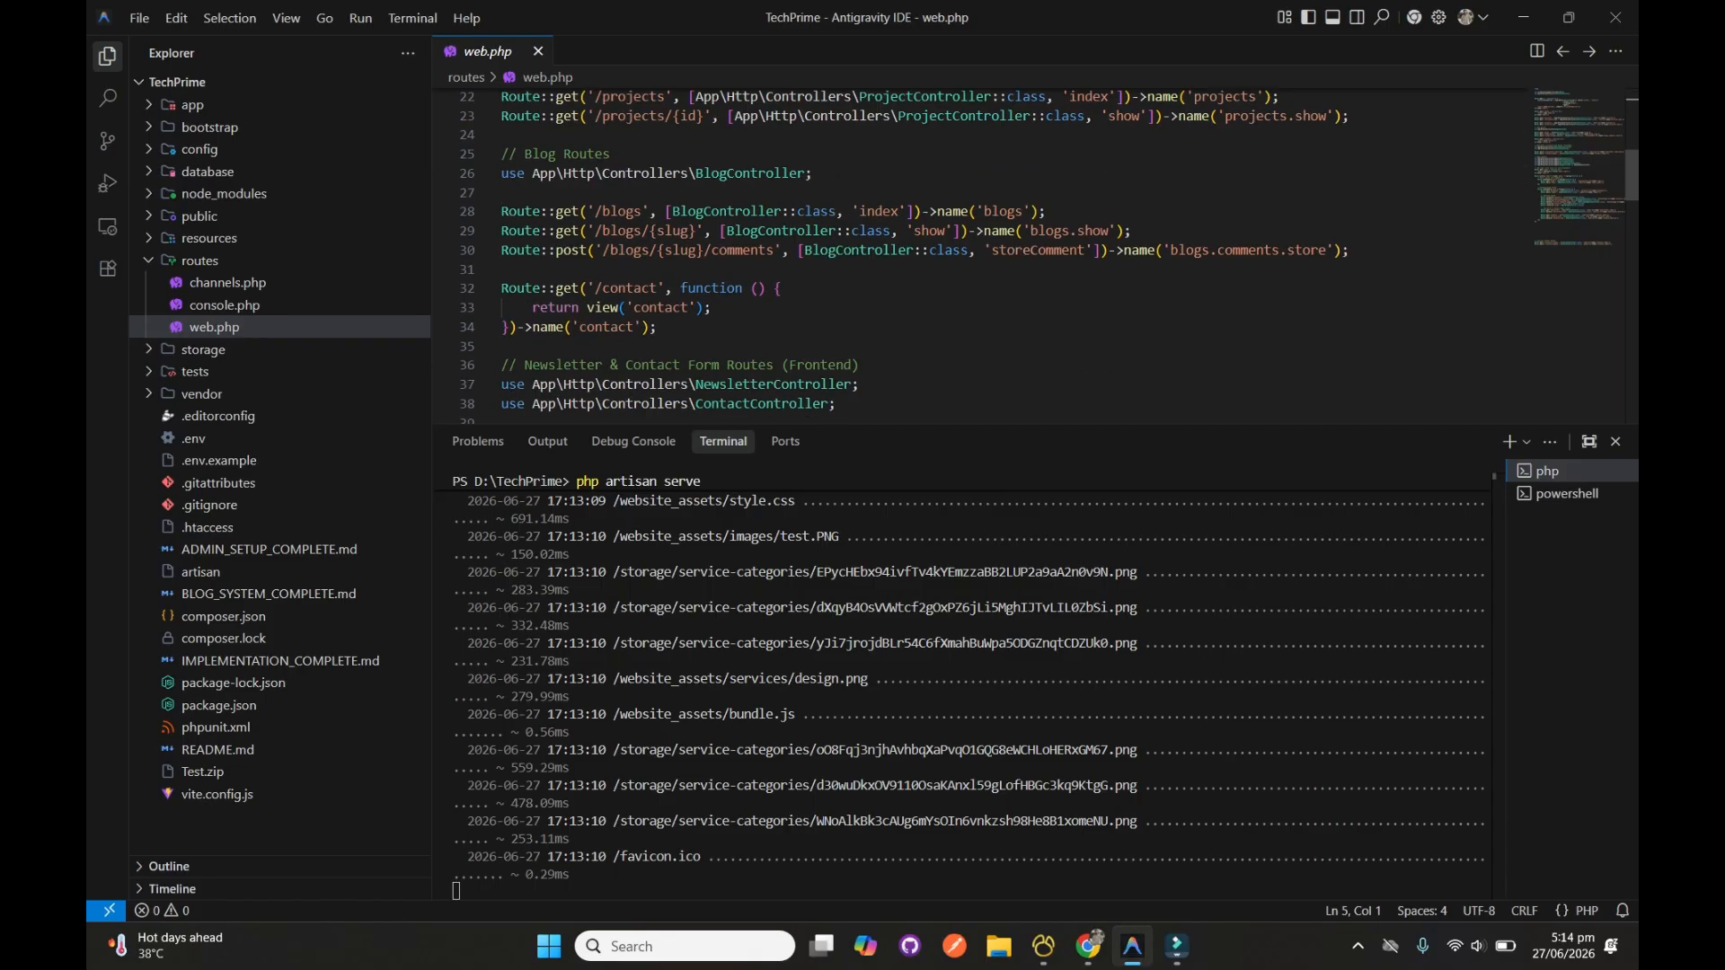
scroll(979, 251, "down", 12)
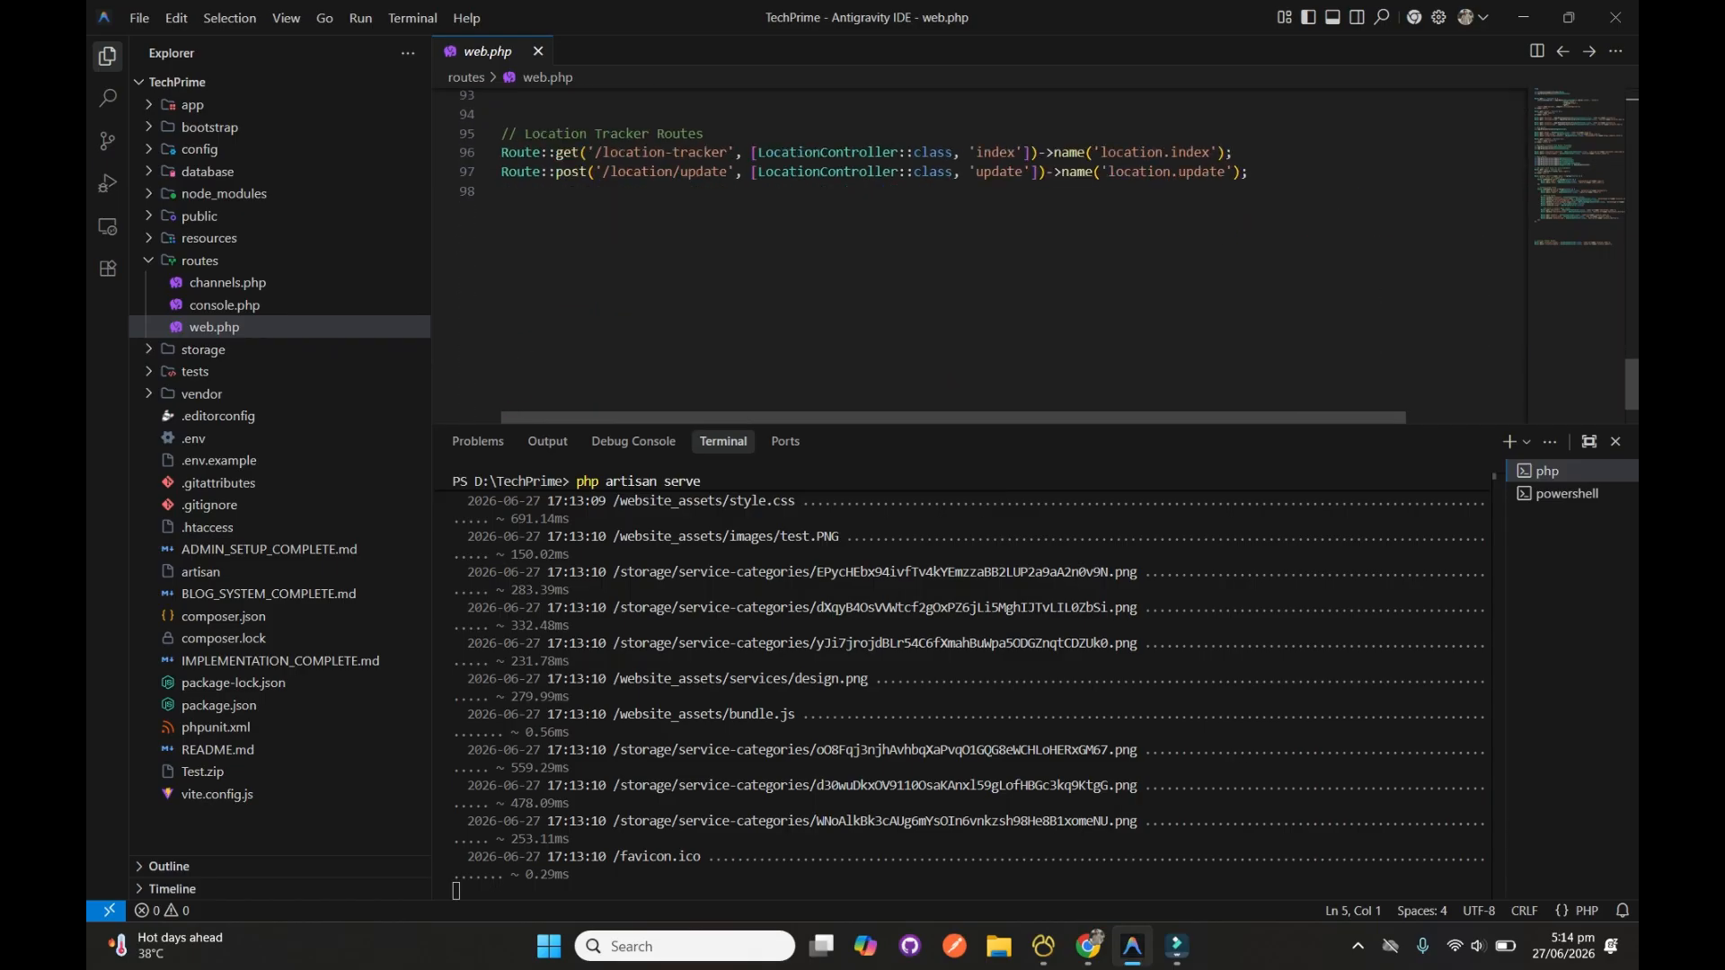
left_click(538, 51)
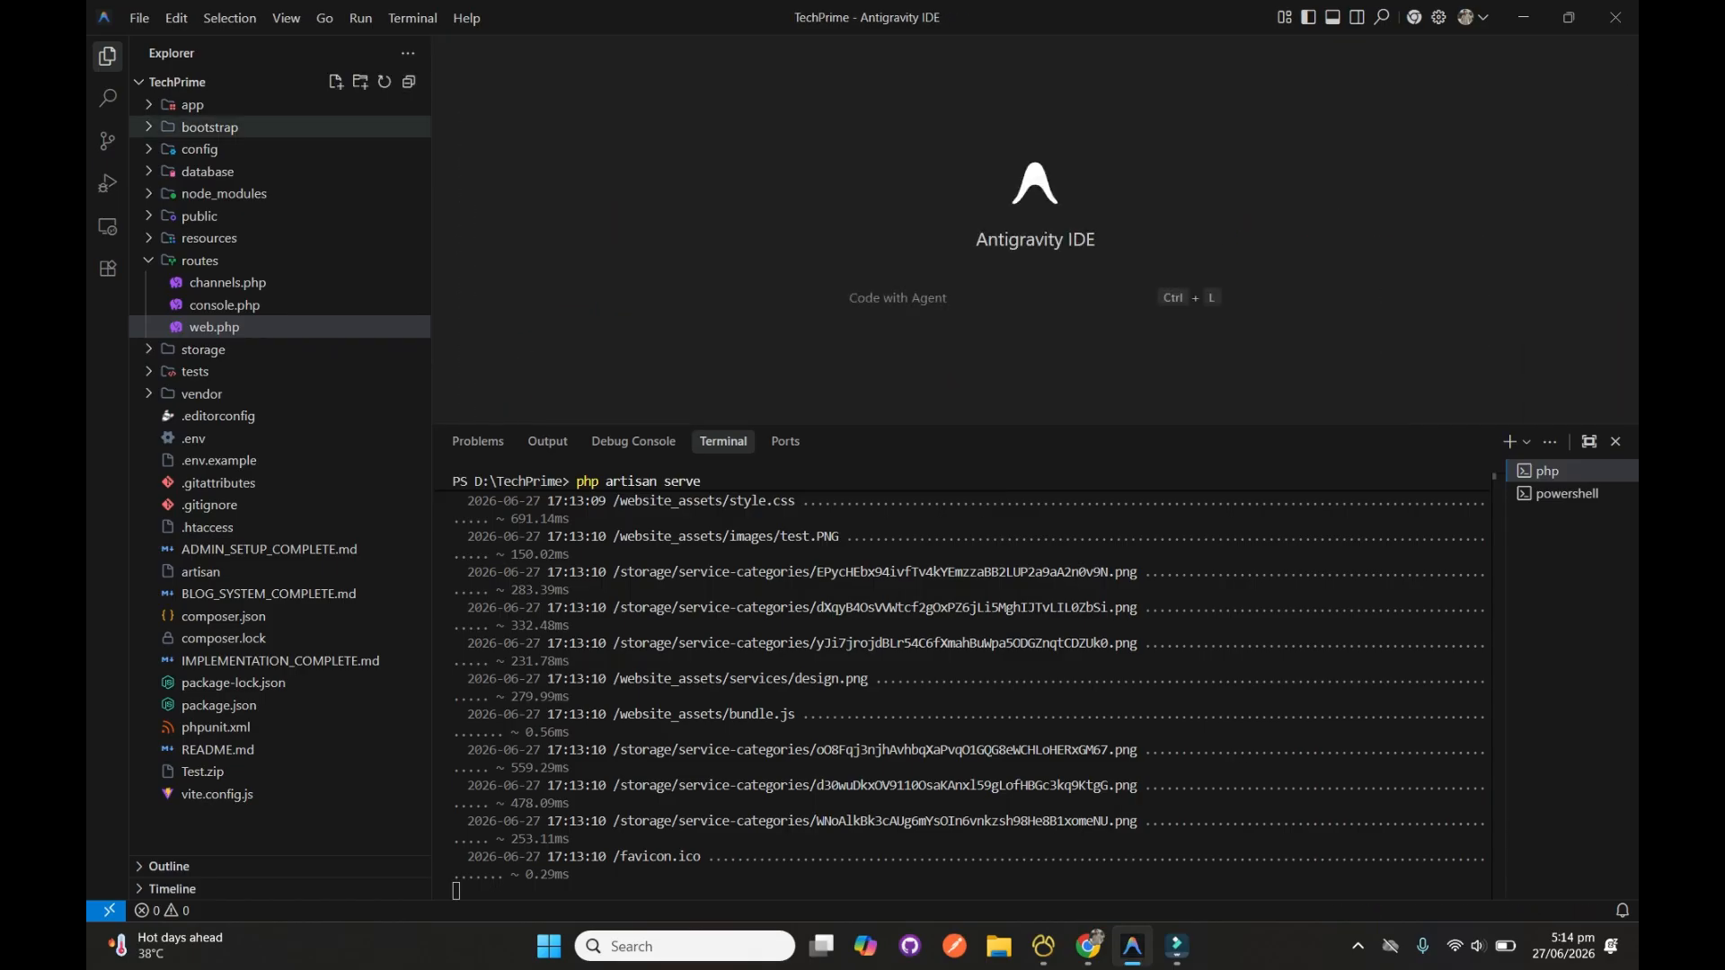
Examine the migration files in the project's database/migrations folder, widening the file tree, and collapse the folder
left_click(208, 171)
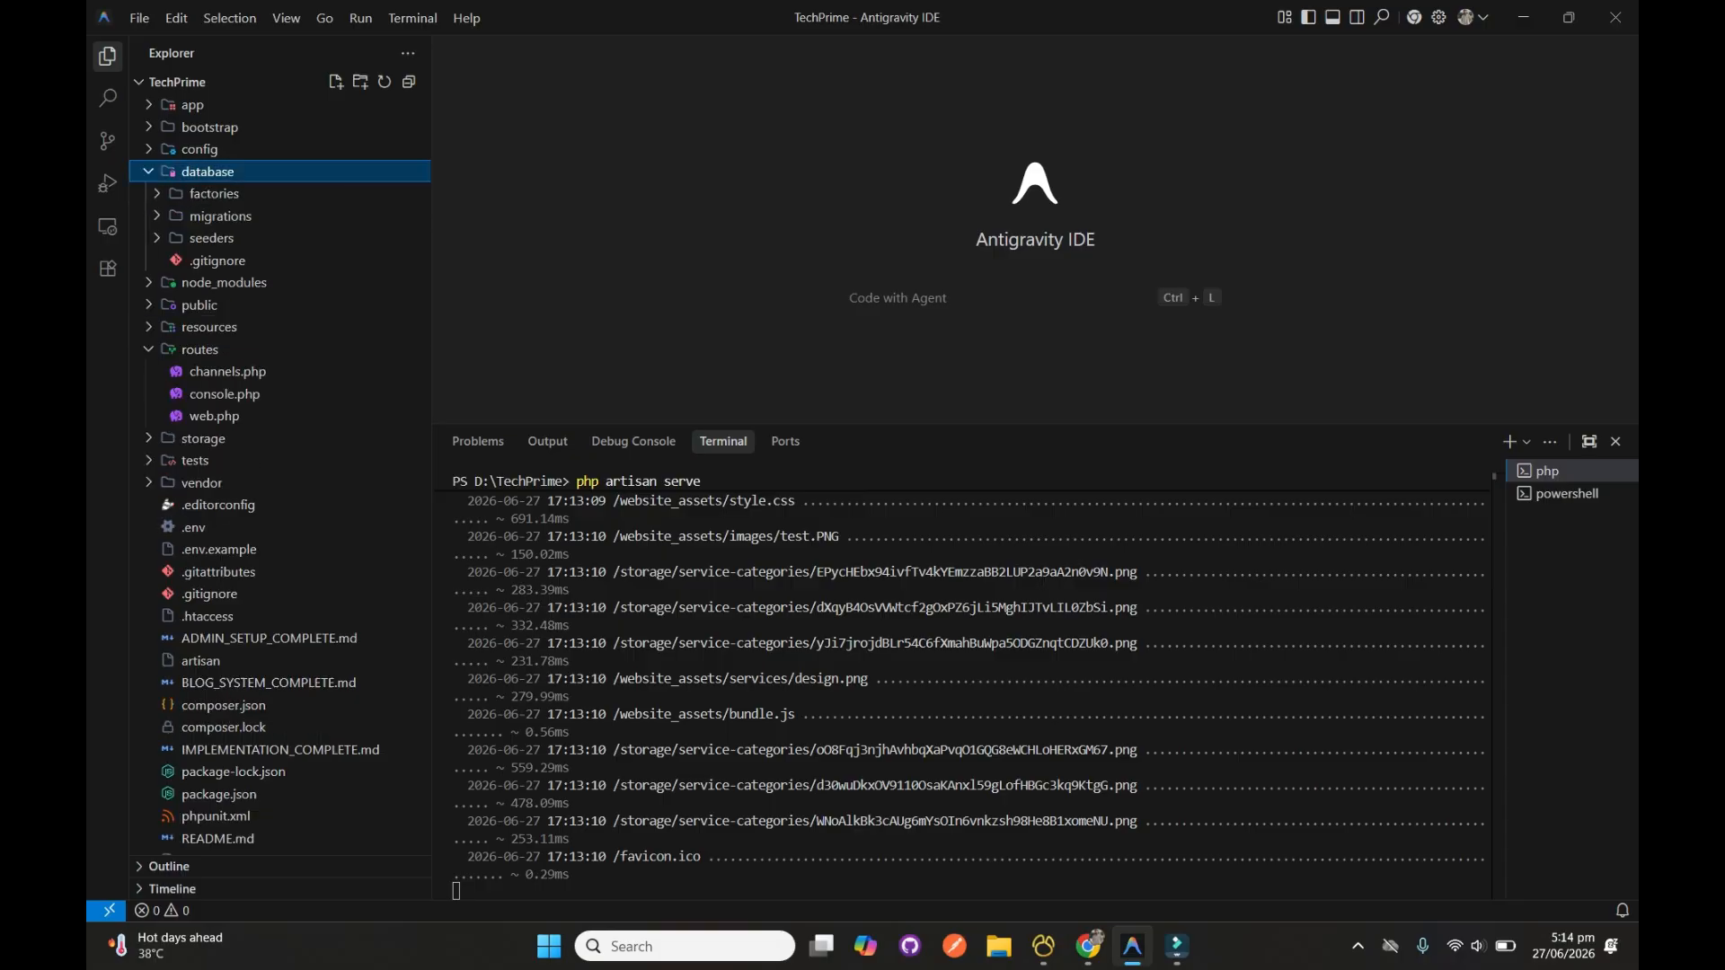
left_click(220, 215)
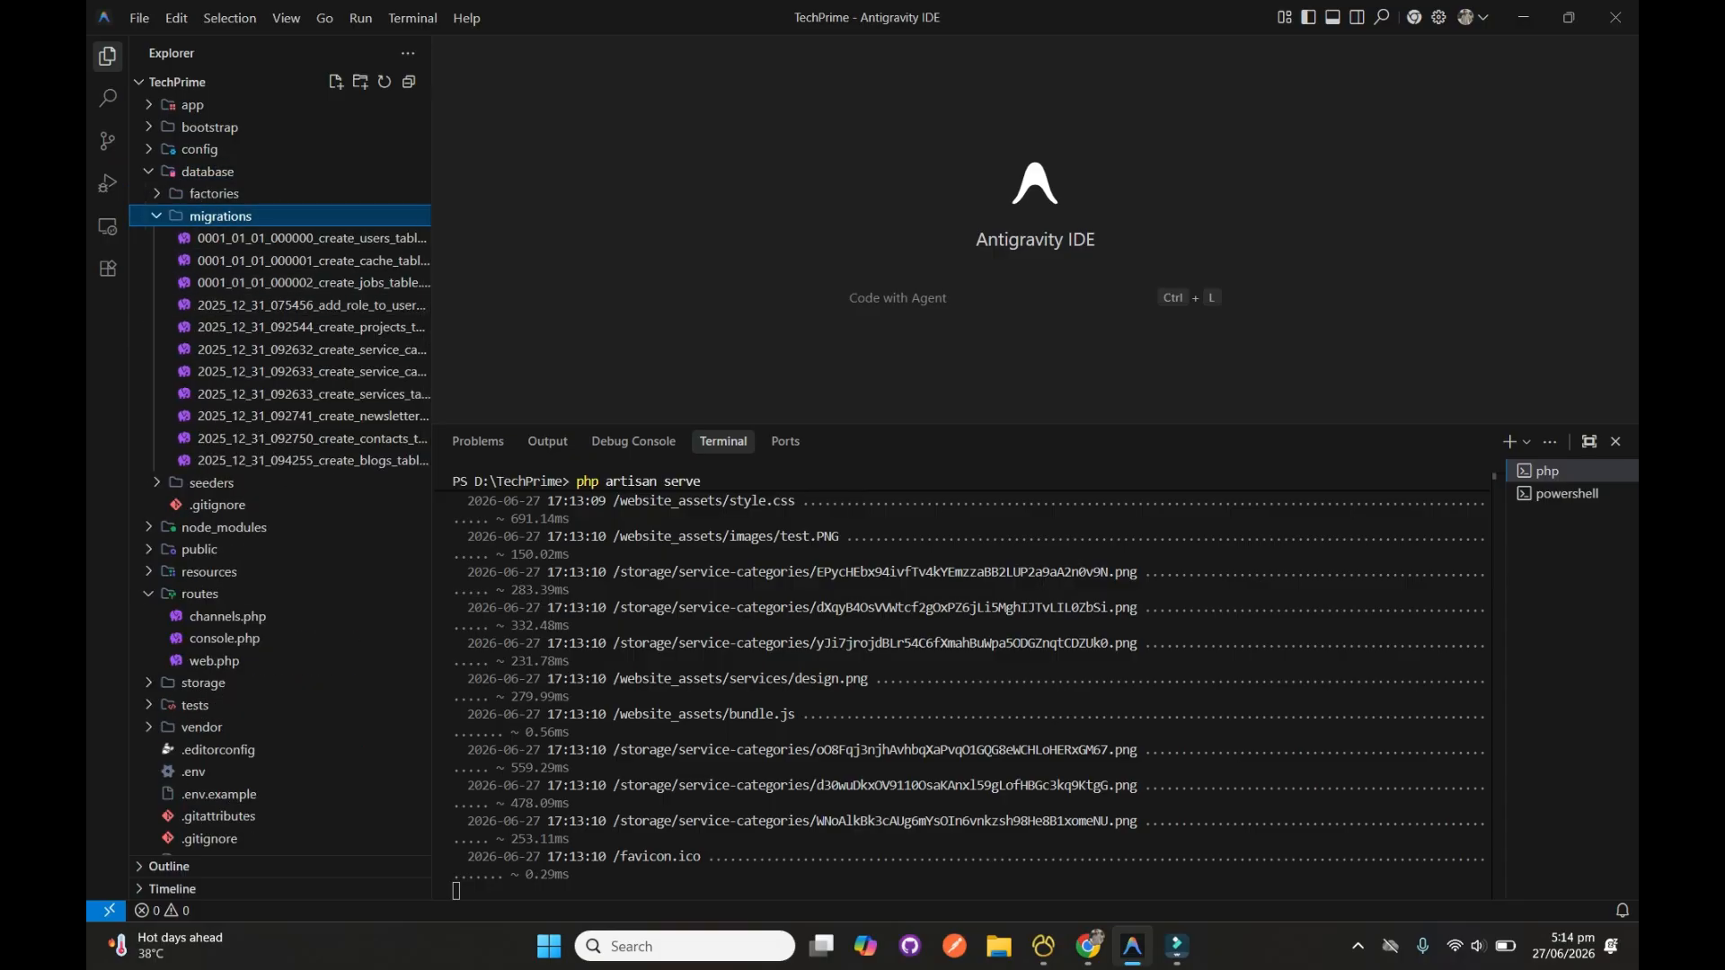
left_click_drag(432, 359, 473, 360)
left_click(310, 216)
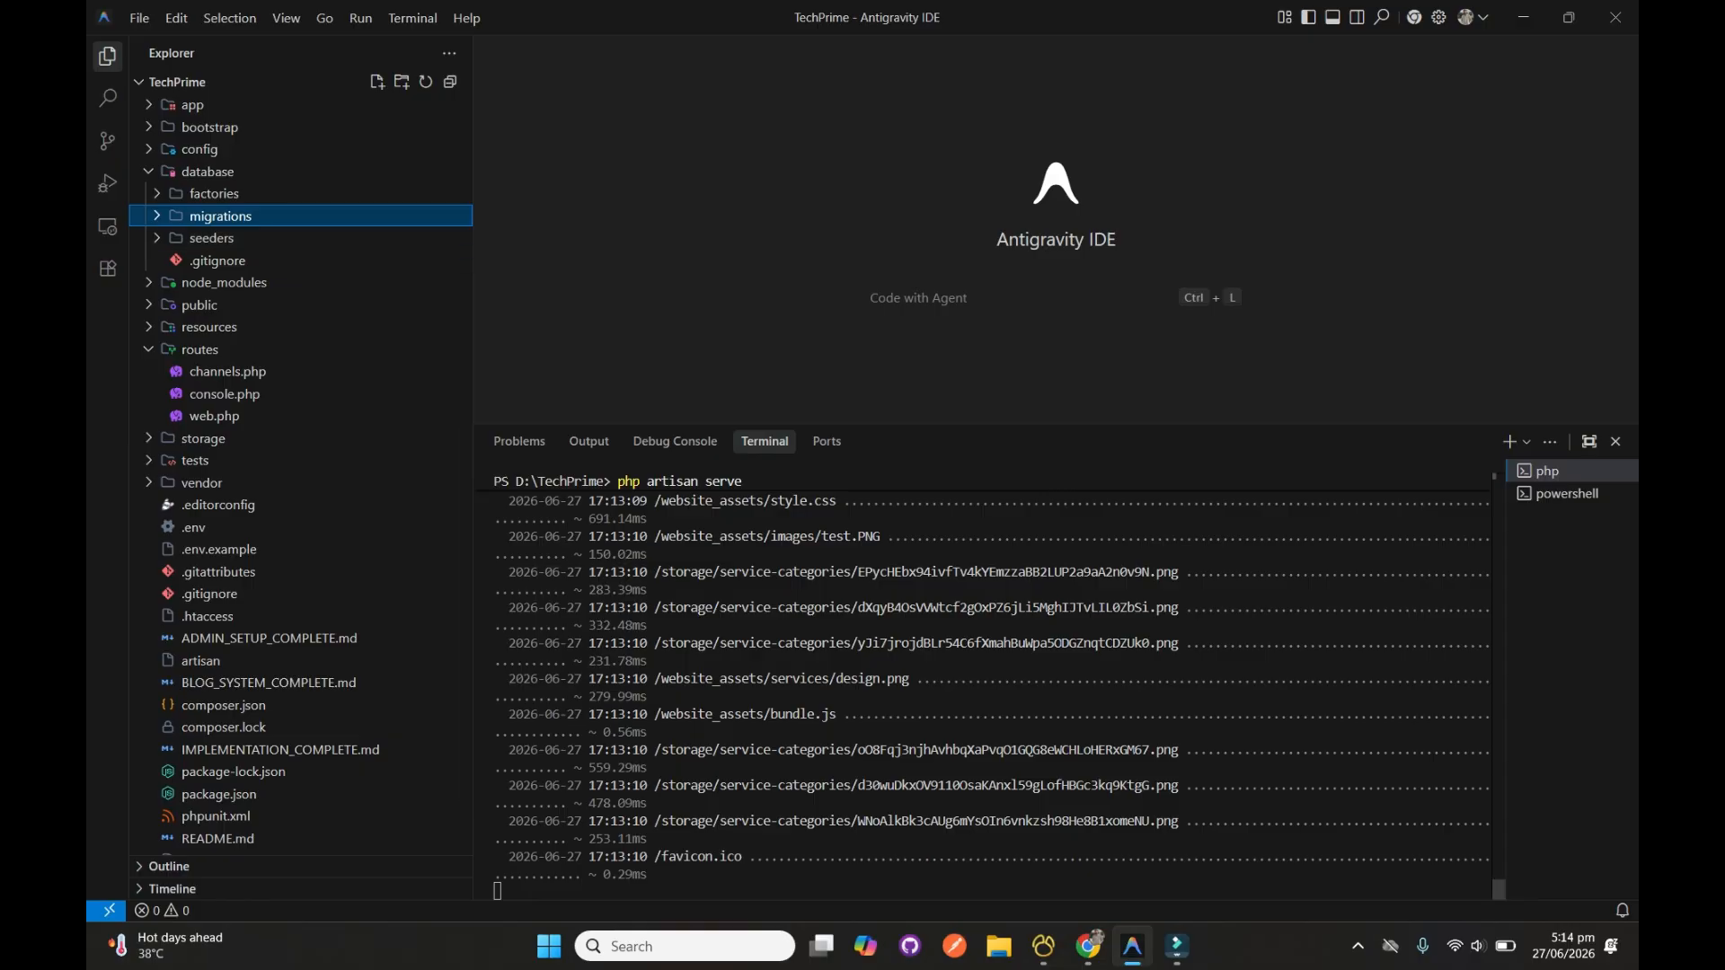
Switch to Navicat Premium and try to dump the techprime database to an SQL file with structure and data
left_click(1043, 946)
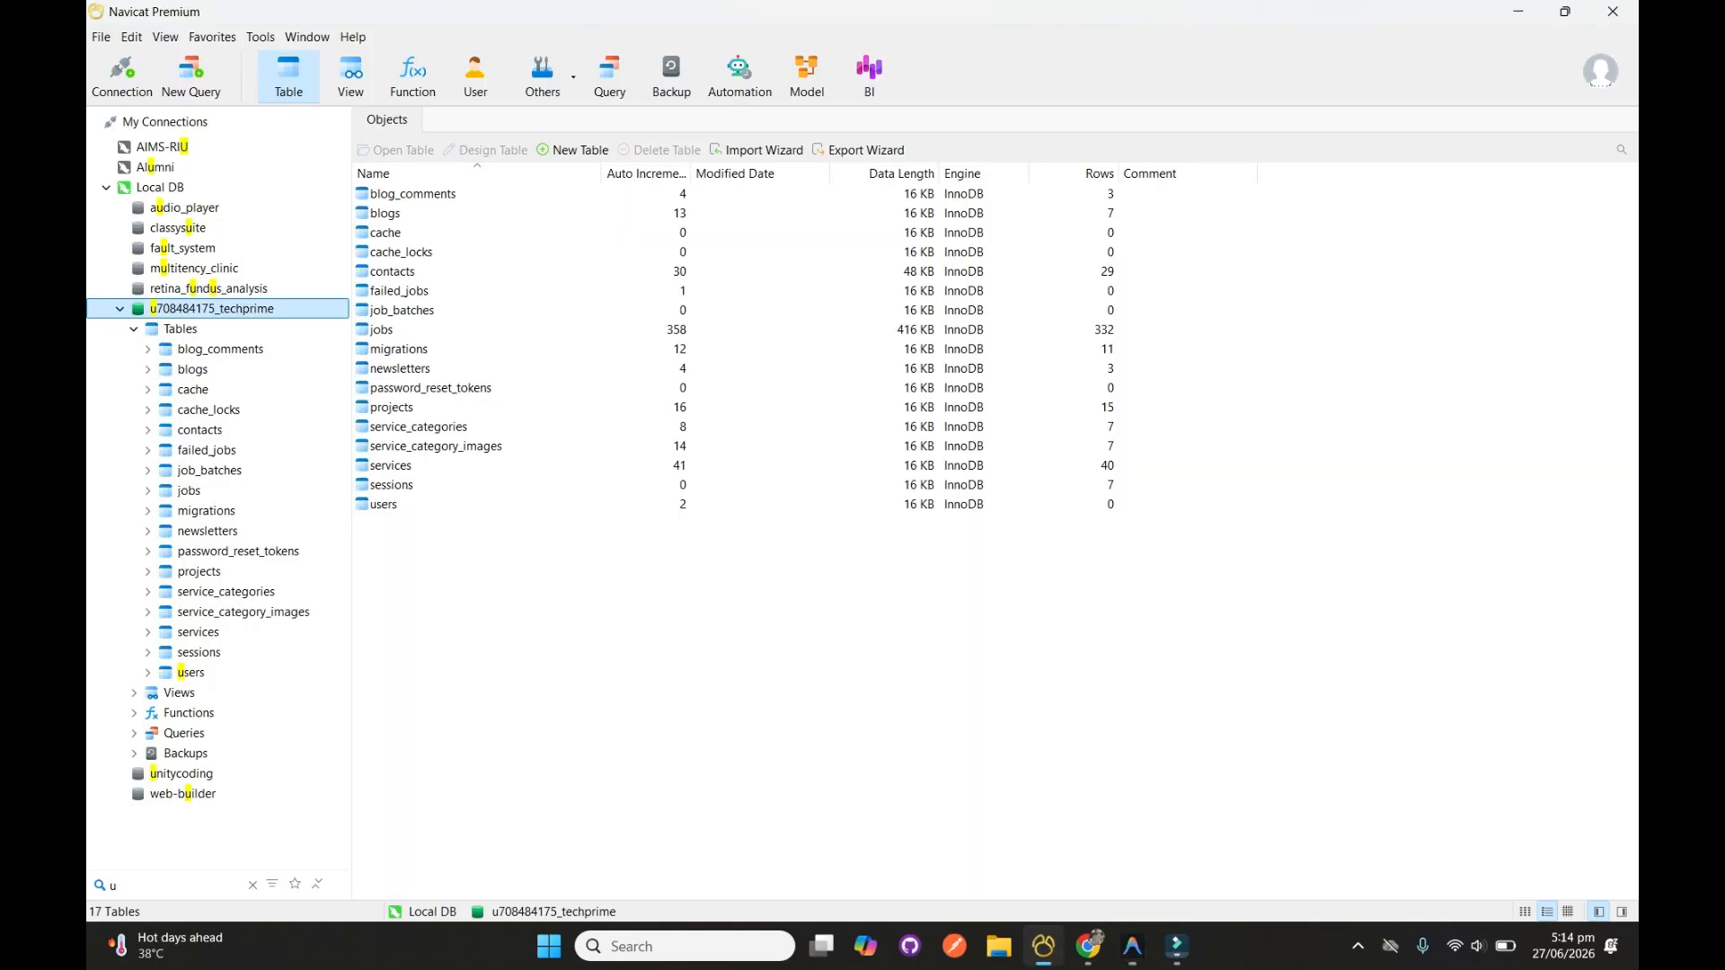
right_click(294, 310)
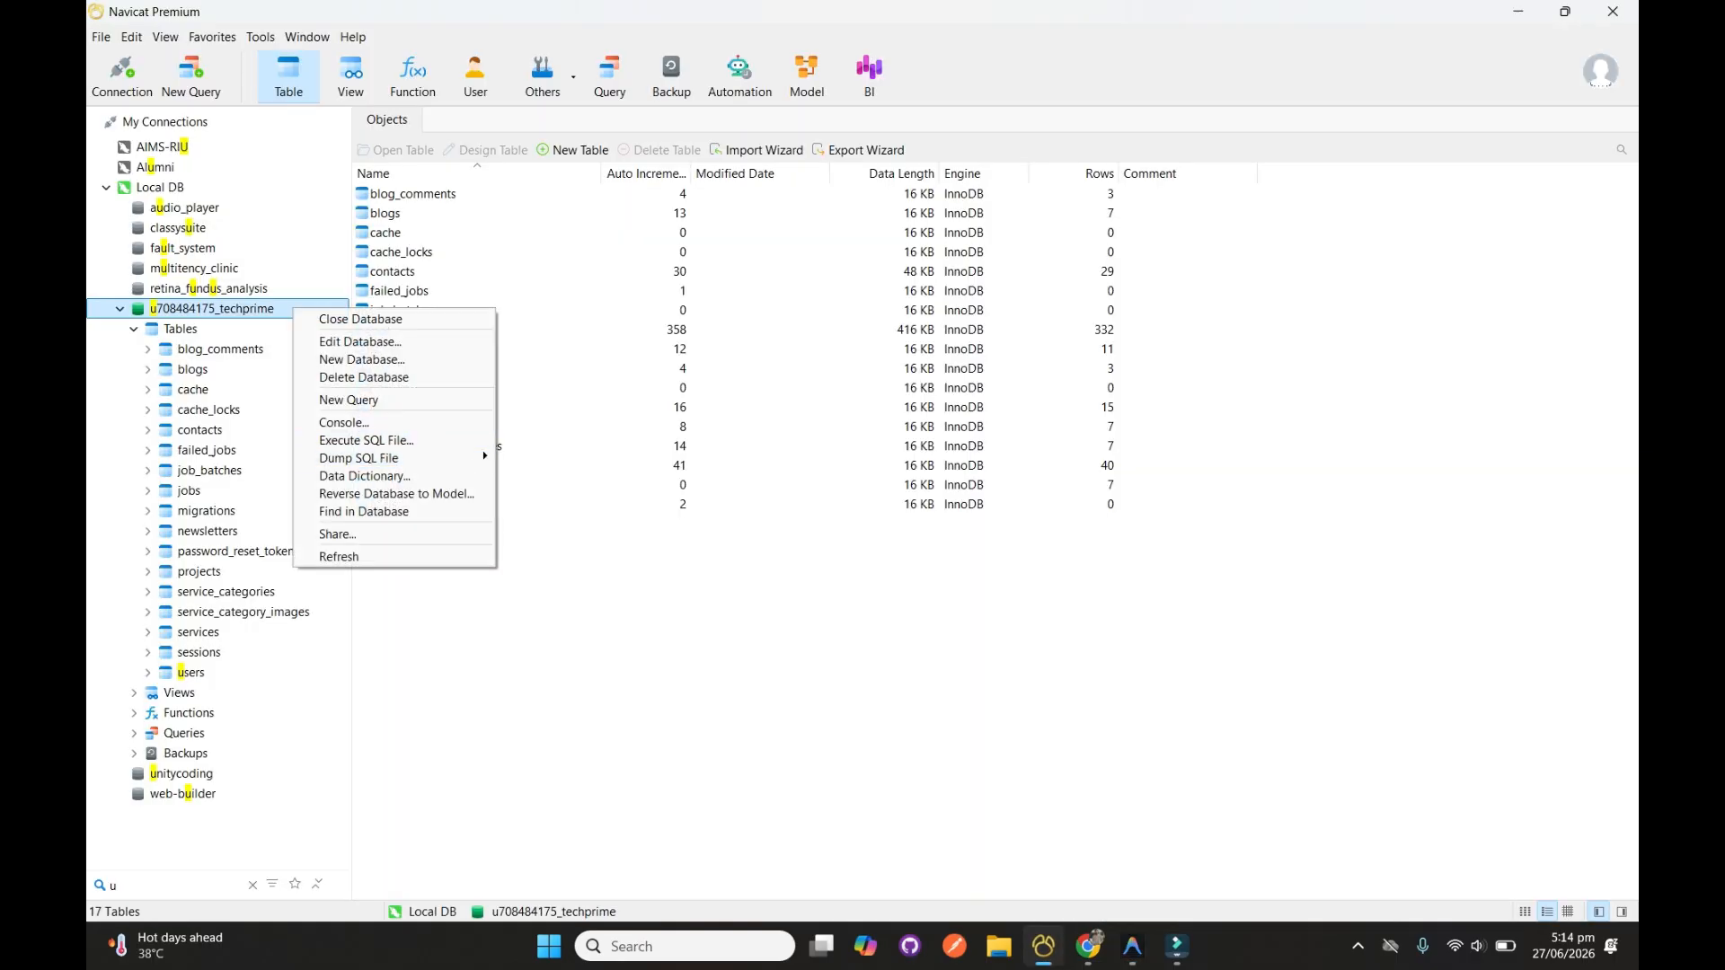
key("Escape")
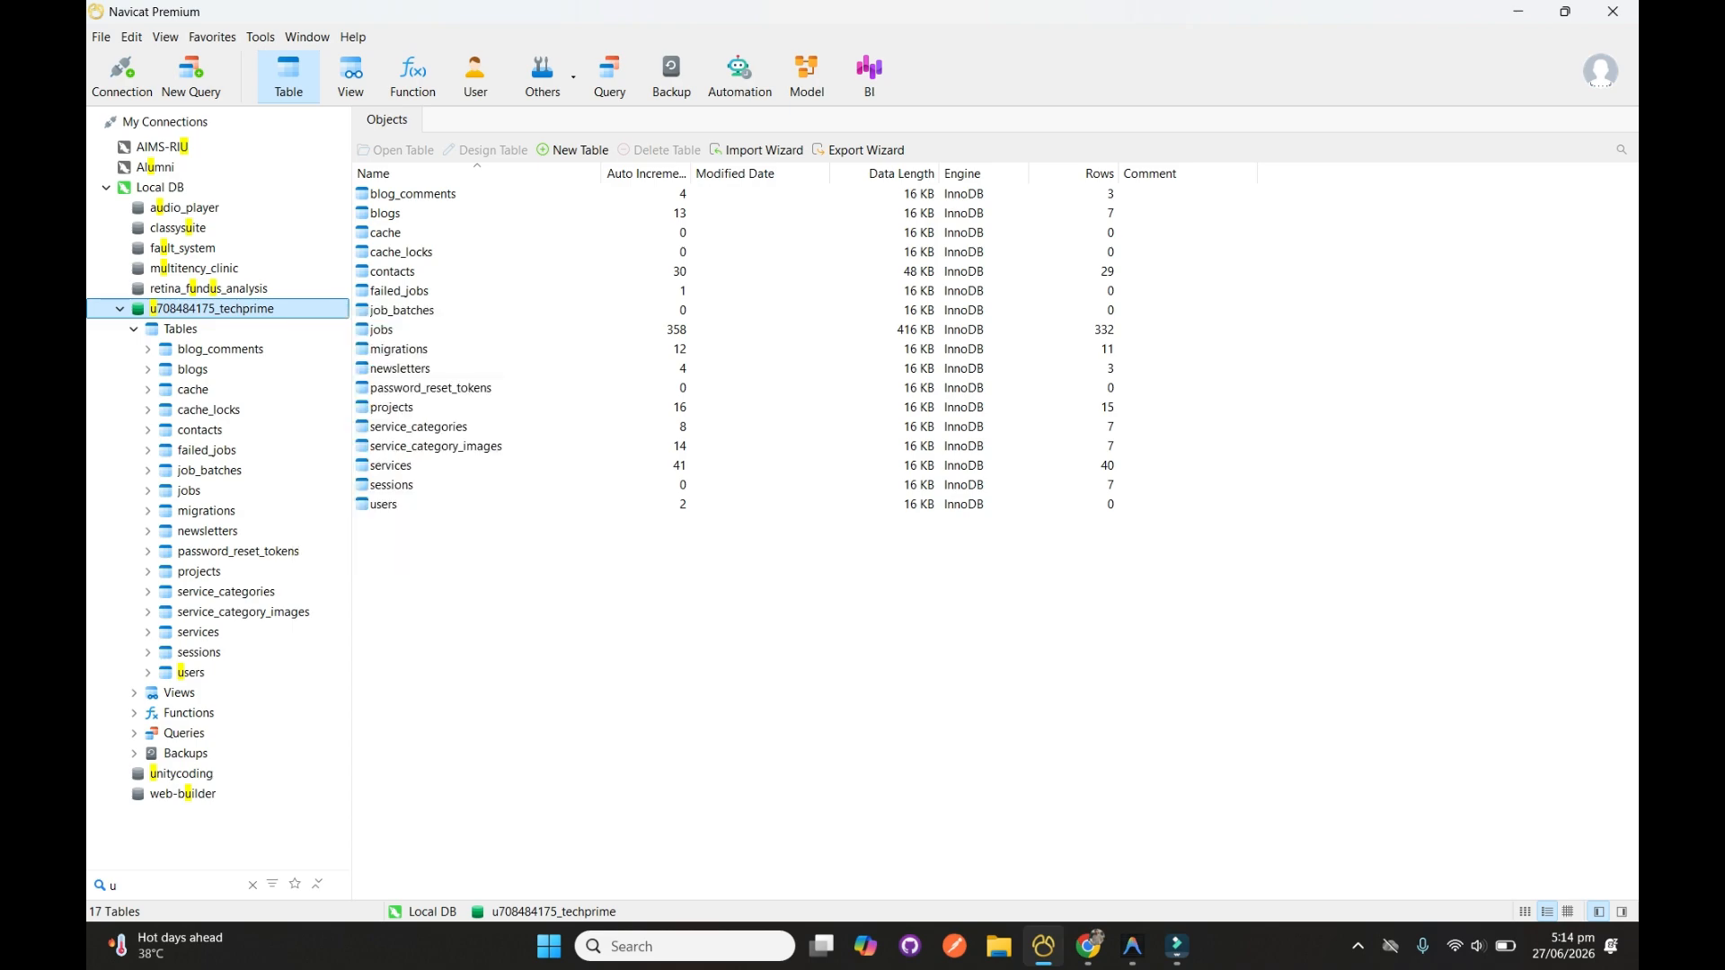
right_click(220, 308)
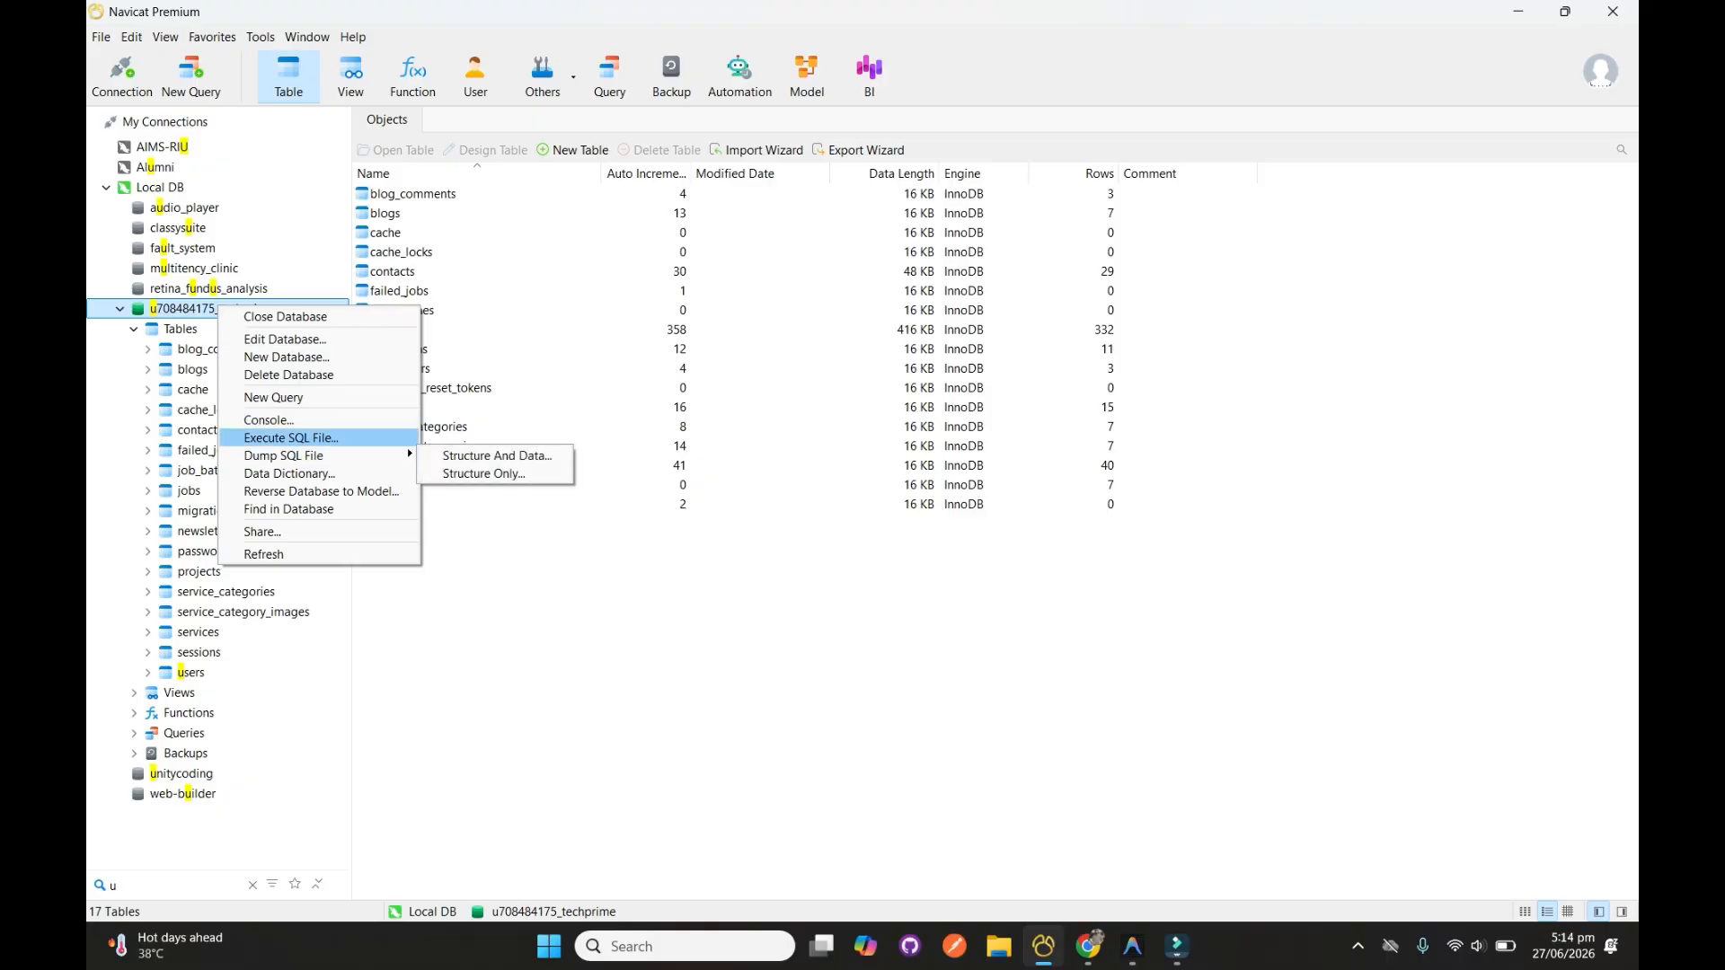
mouse_move(306, 456)
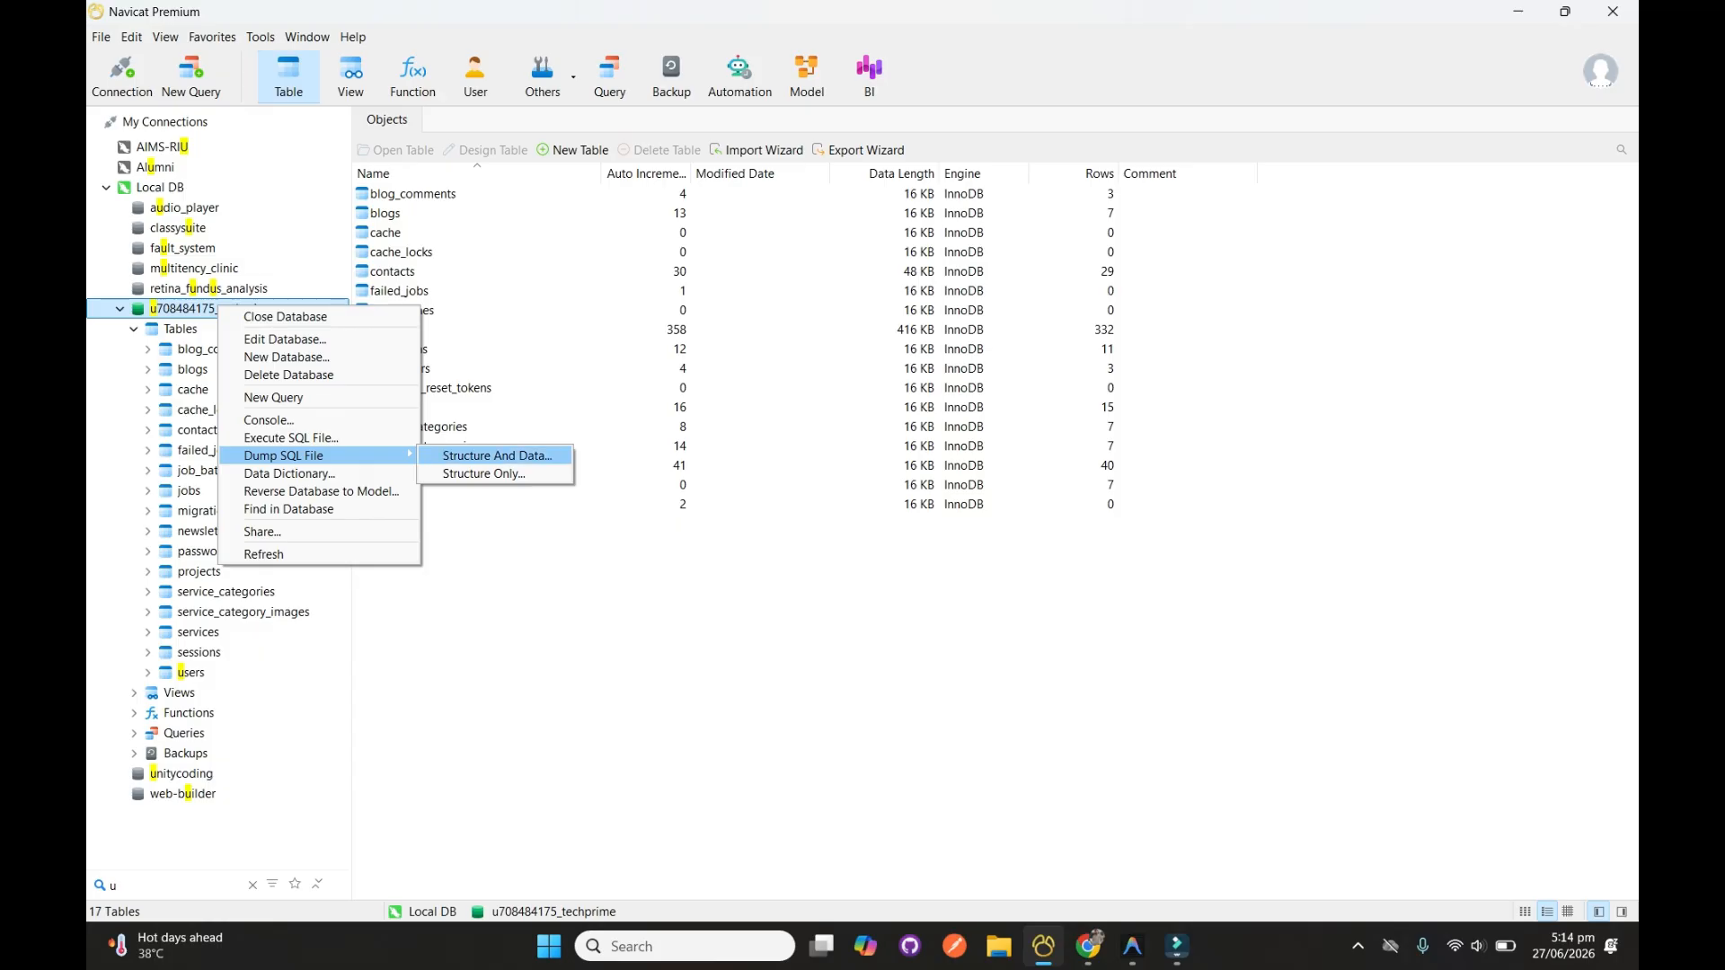
left_click(497, 456)
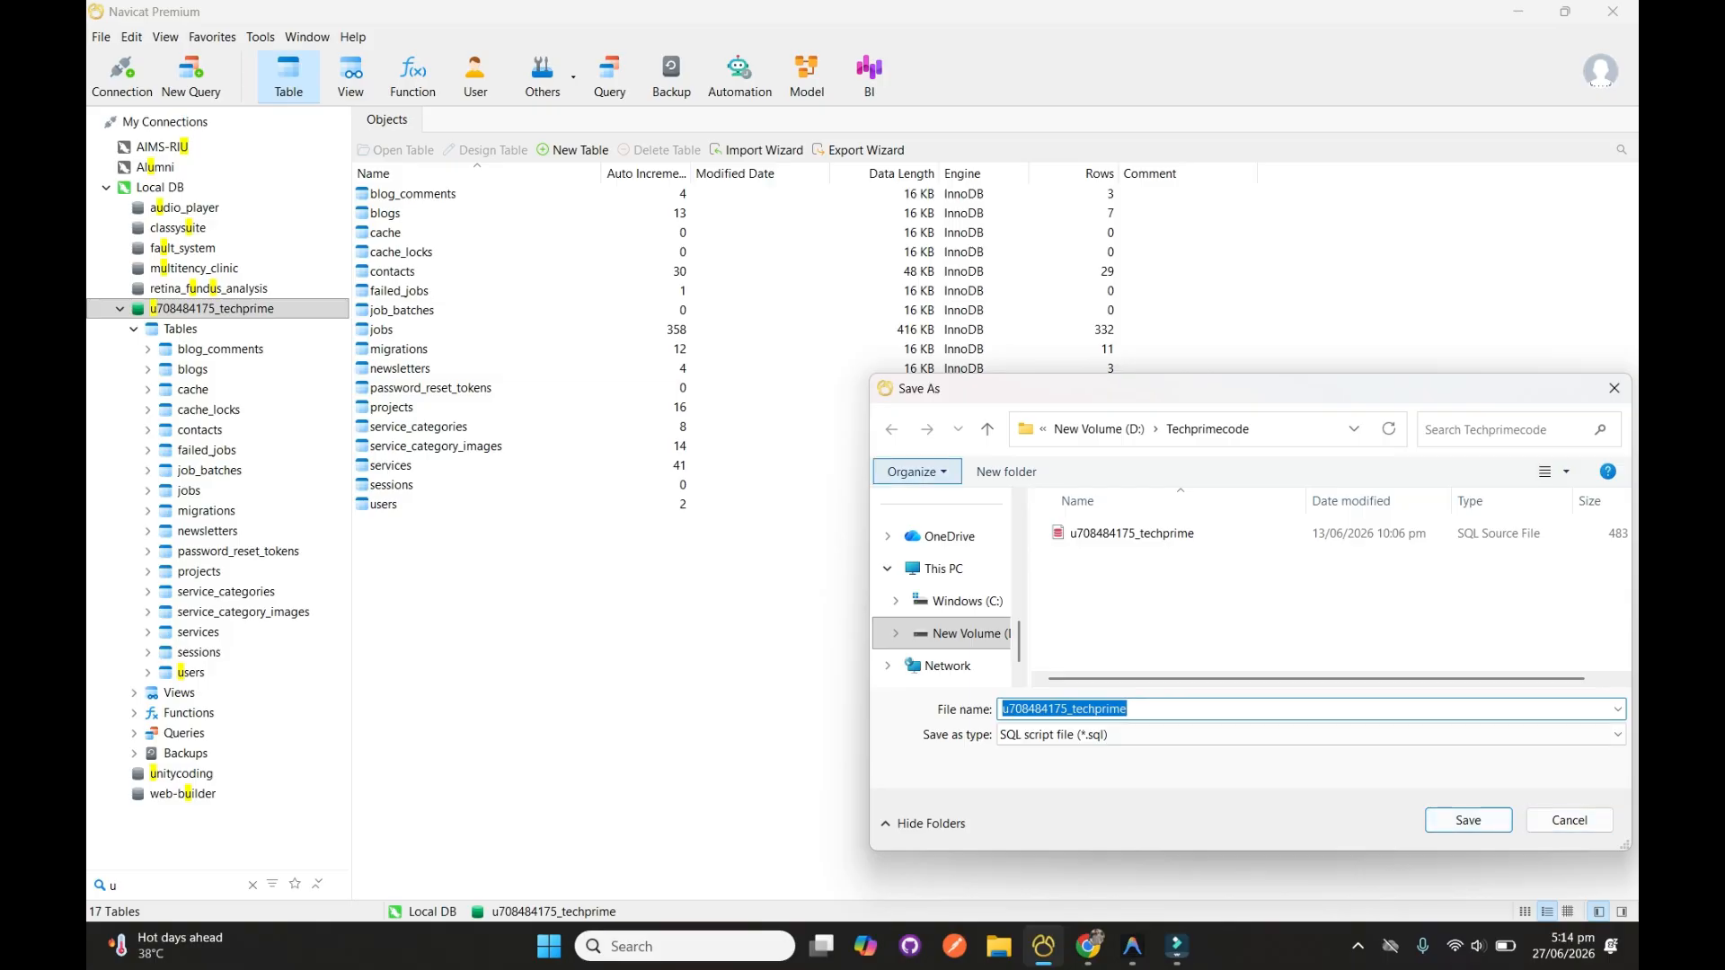
left_click_drag(869, 454, 445, 467)
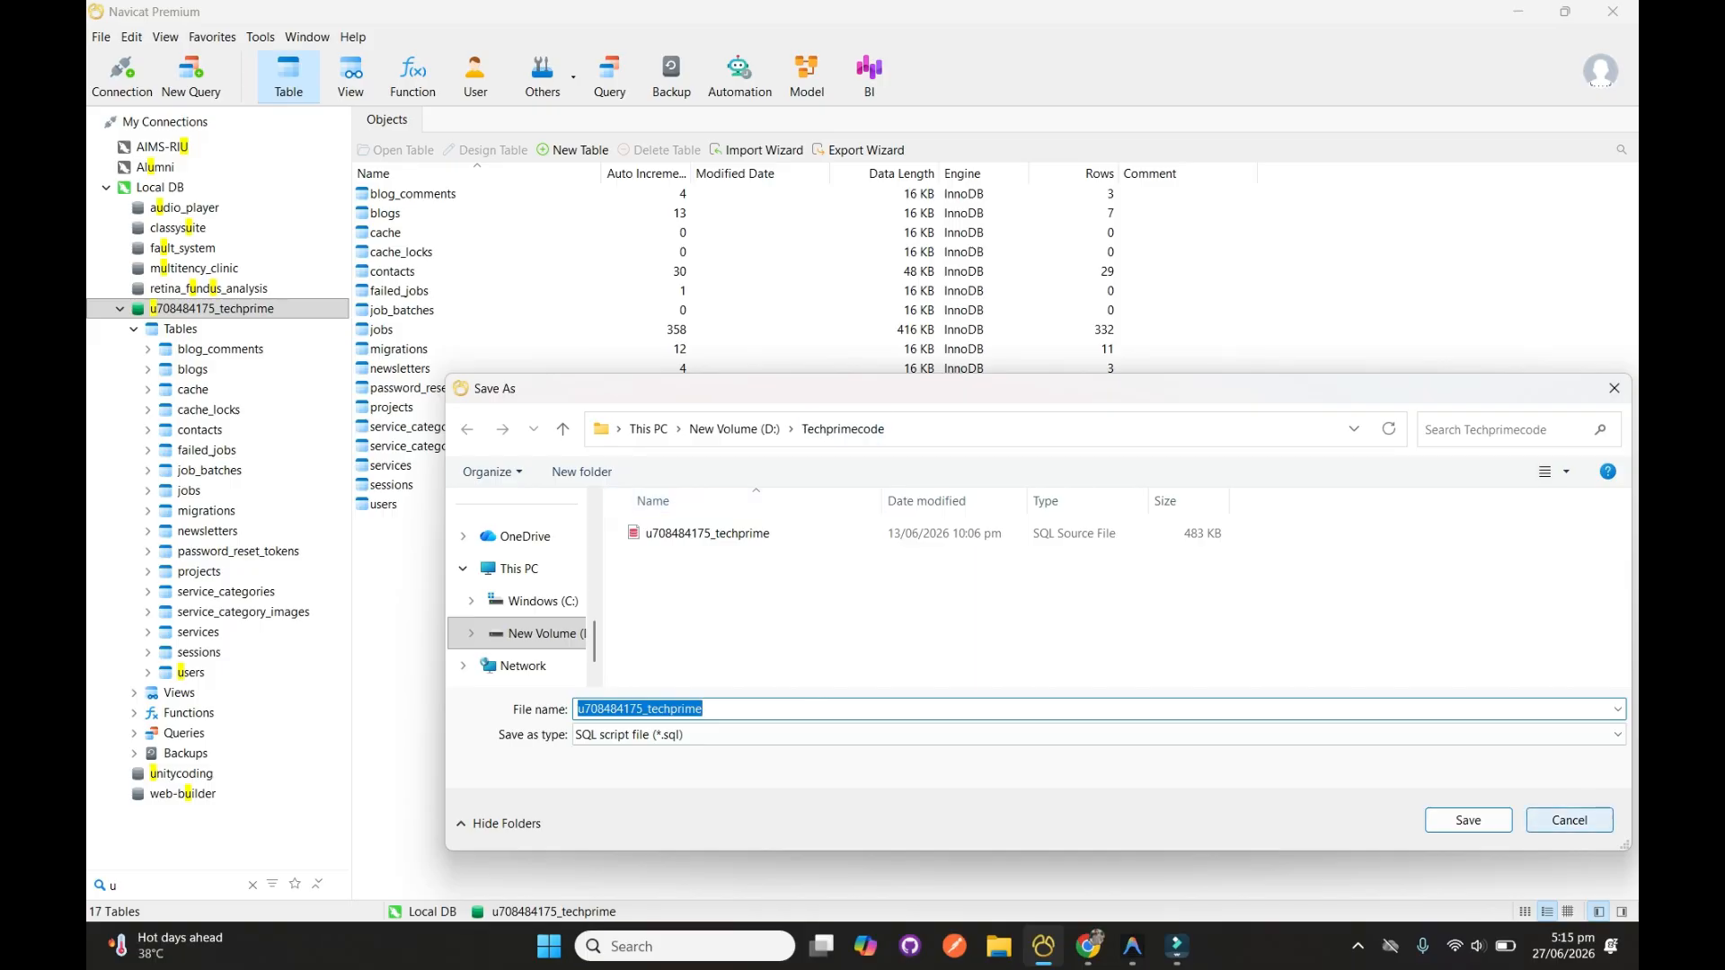
left_click(1570, 820)
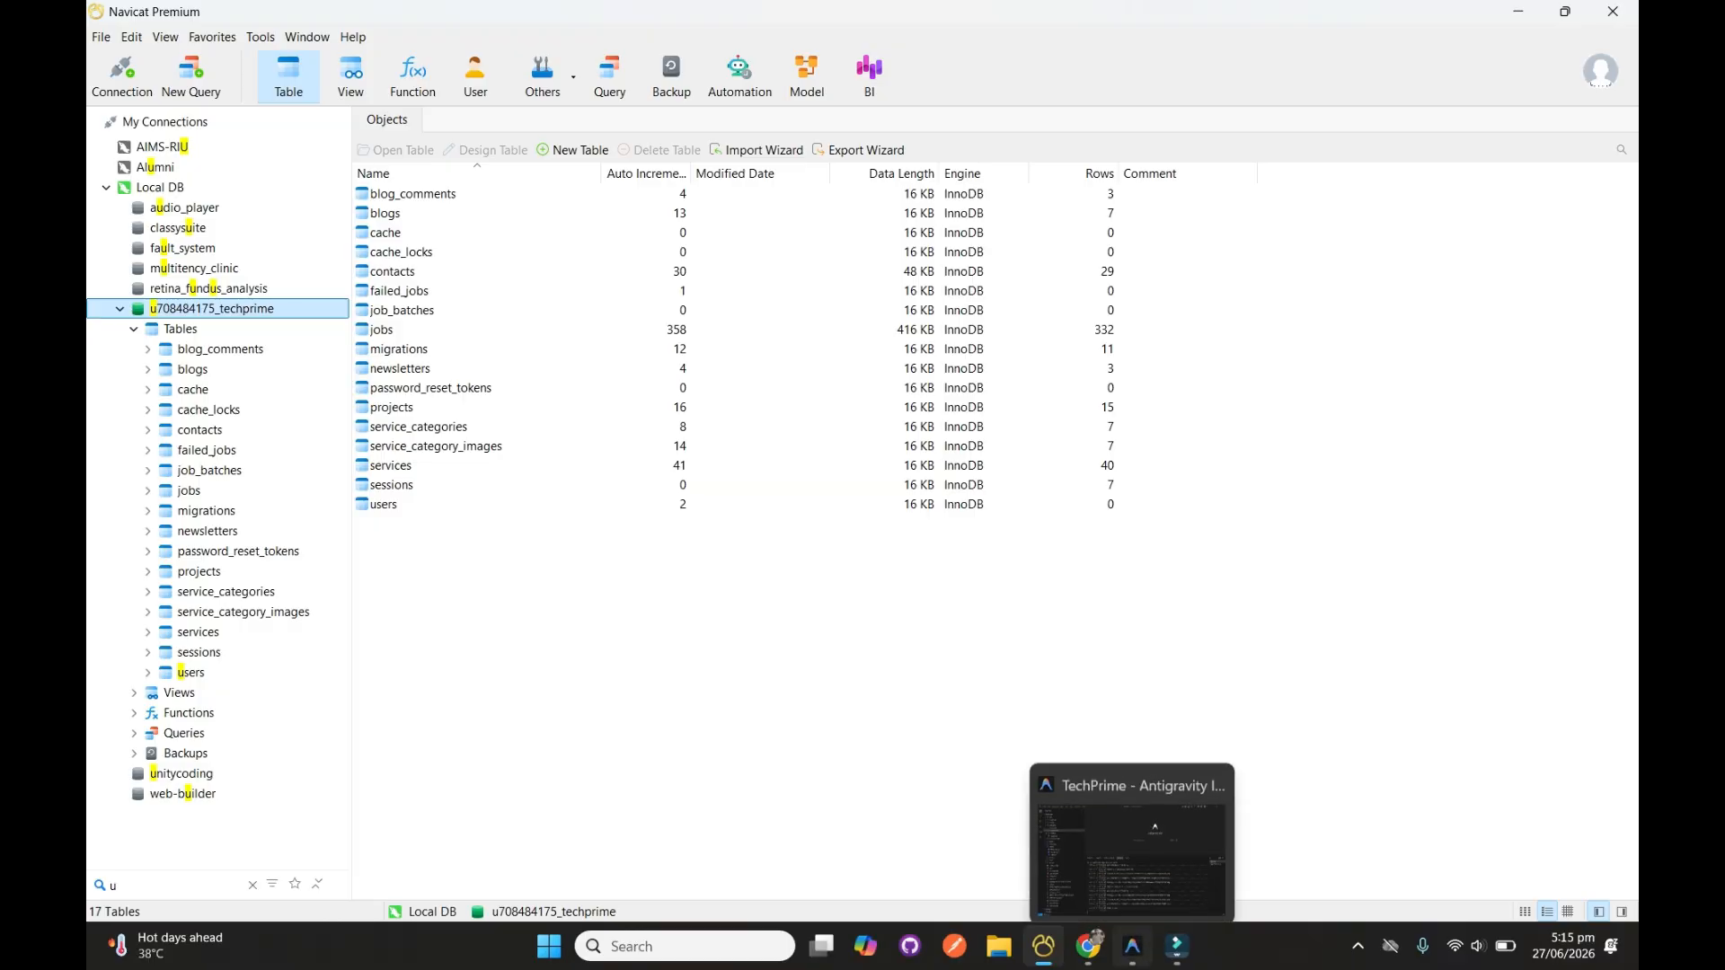
Switch to File Explorer and try to compress all contents of the TechPrime folder on drive D
left_click(1132, 946)
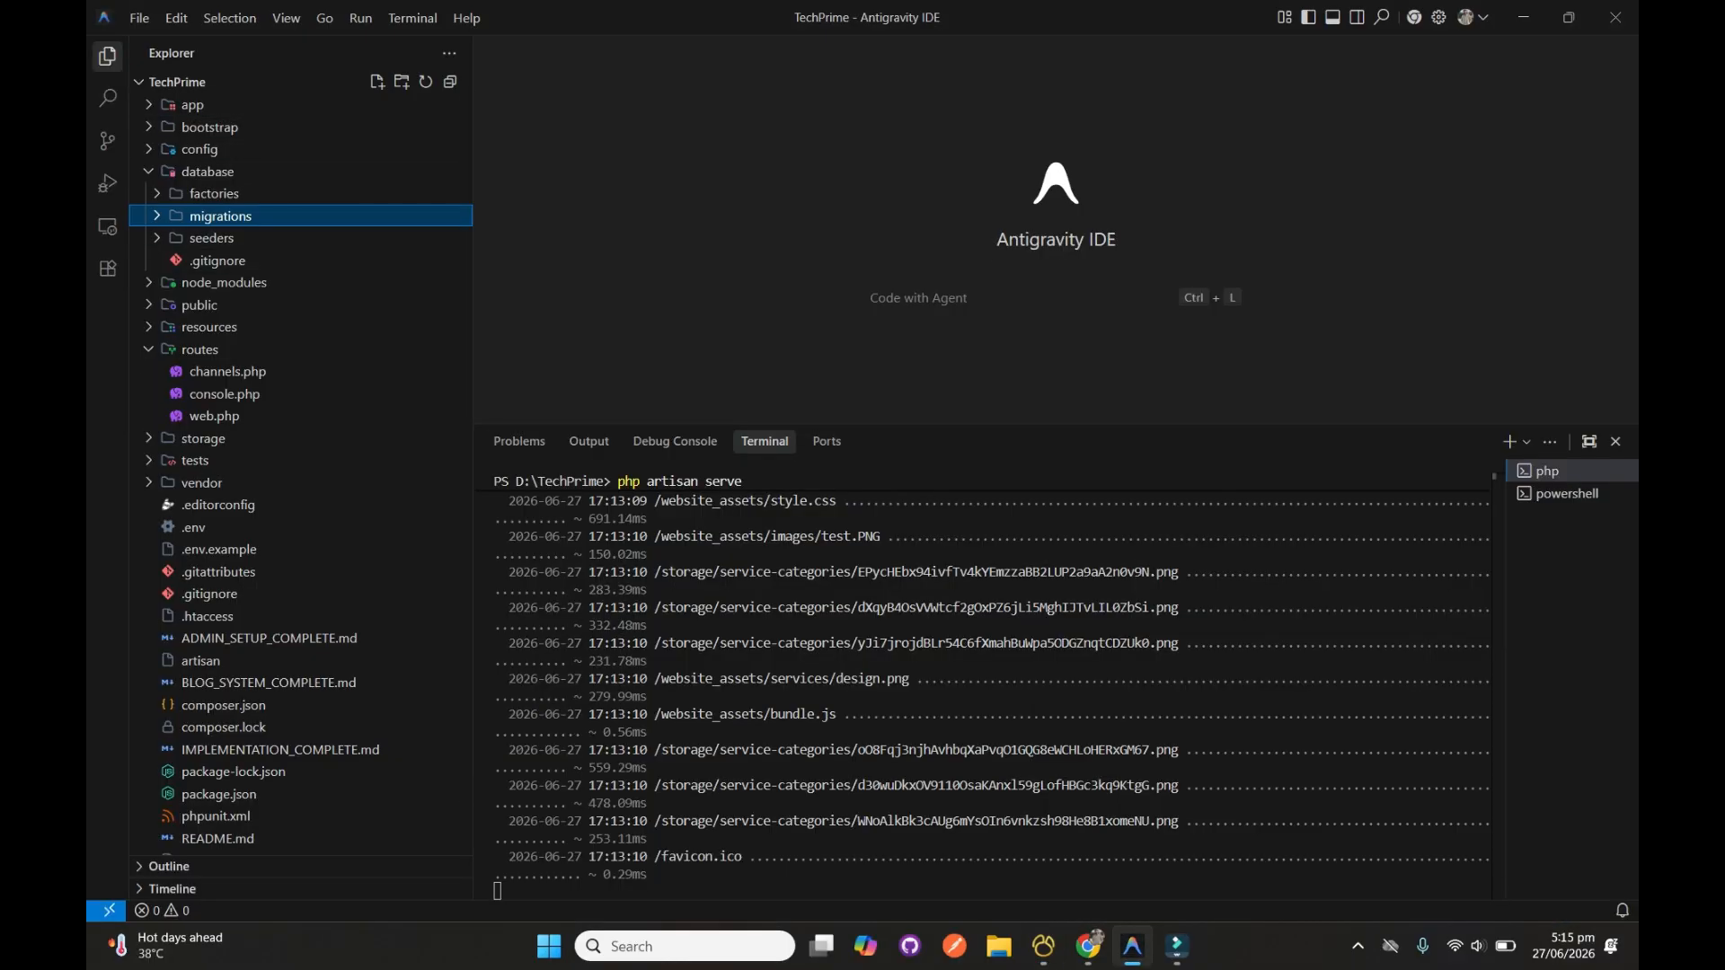
key("super+e")
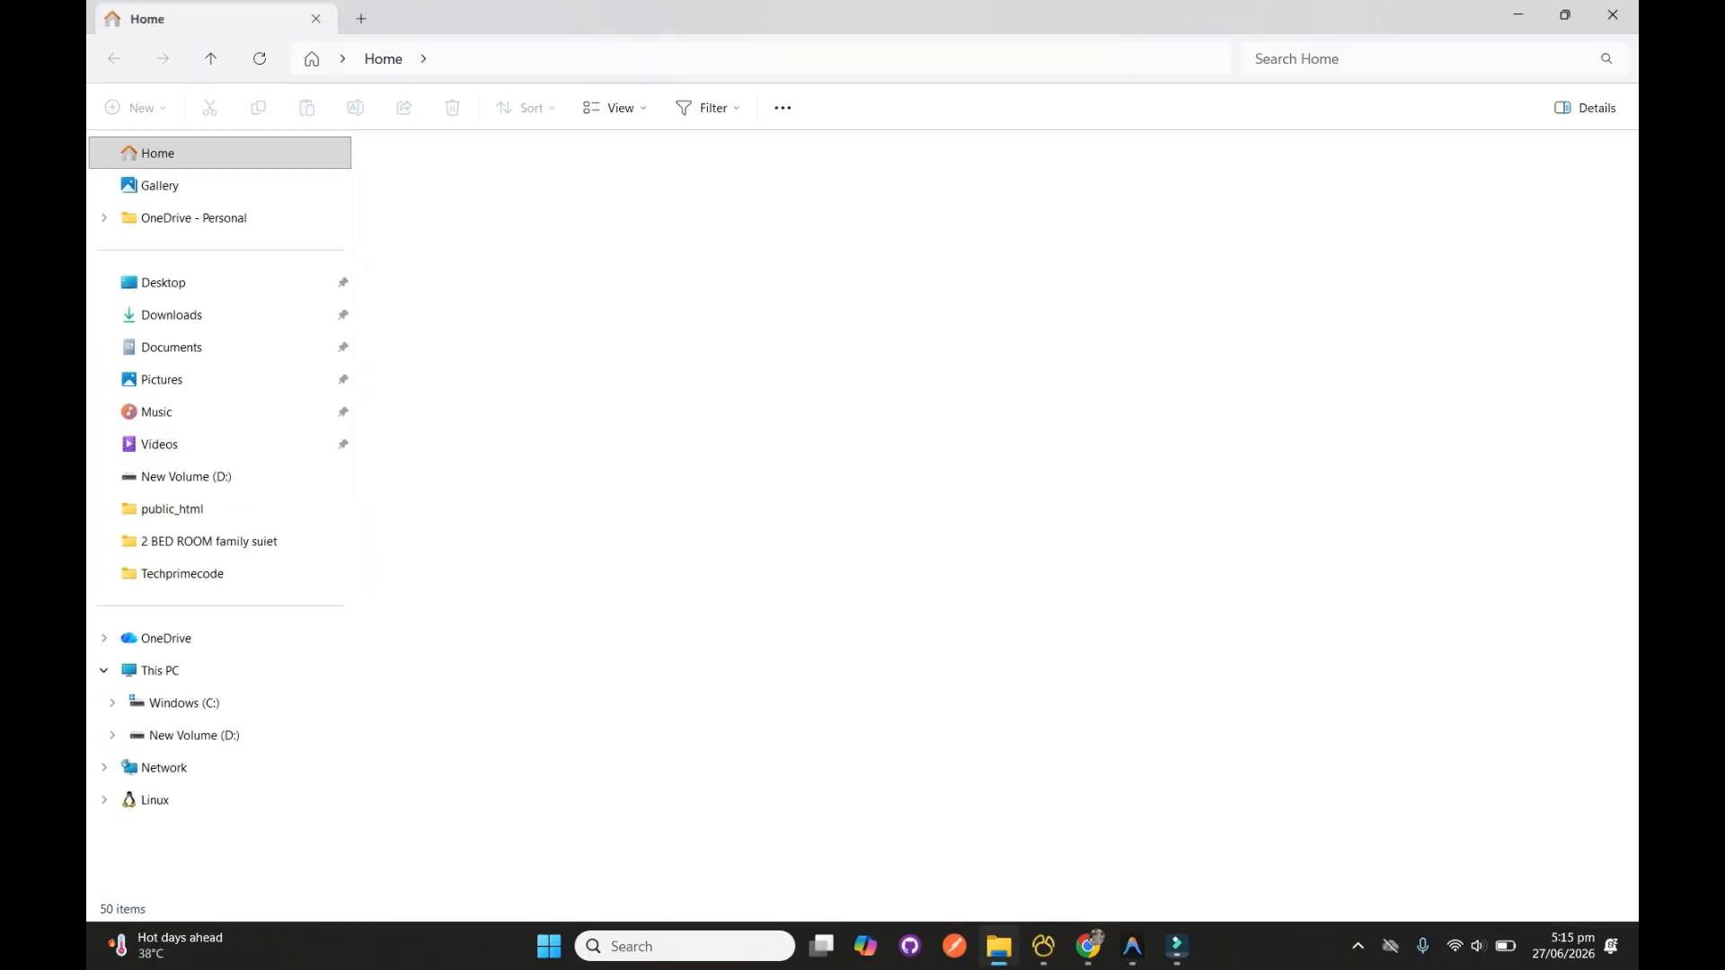
left_click(187, 476)
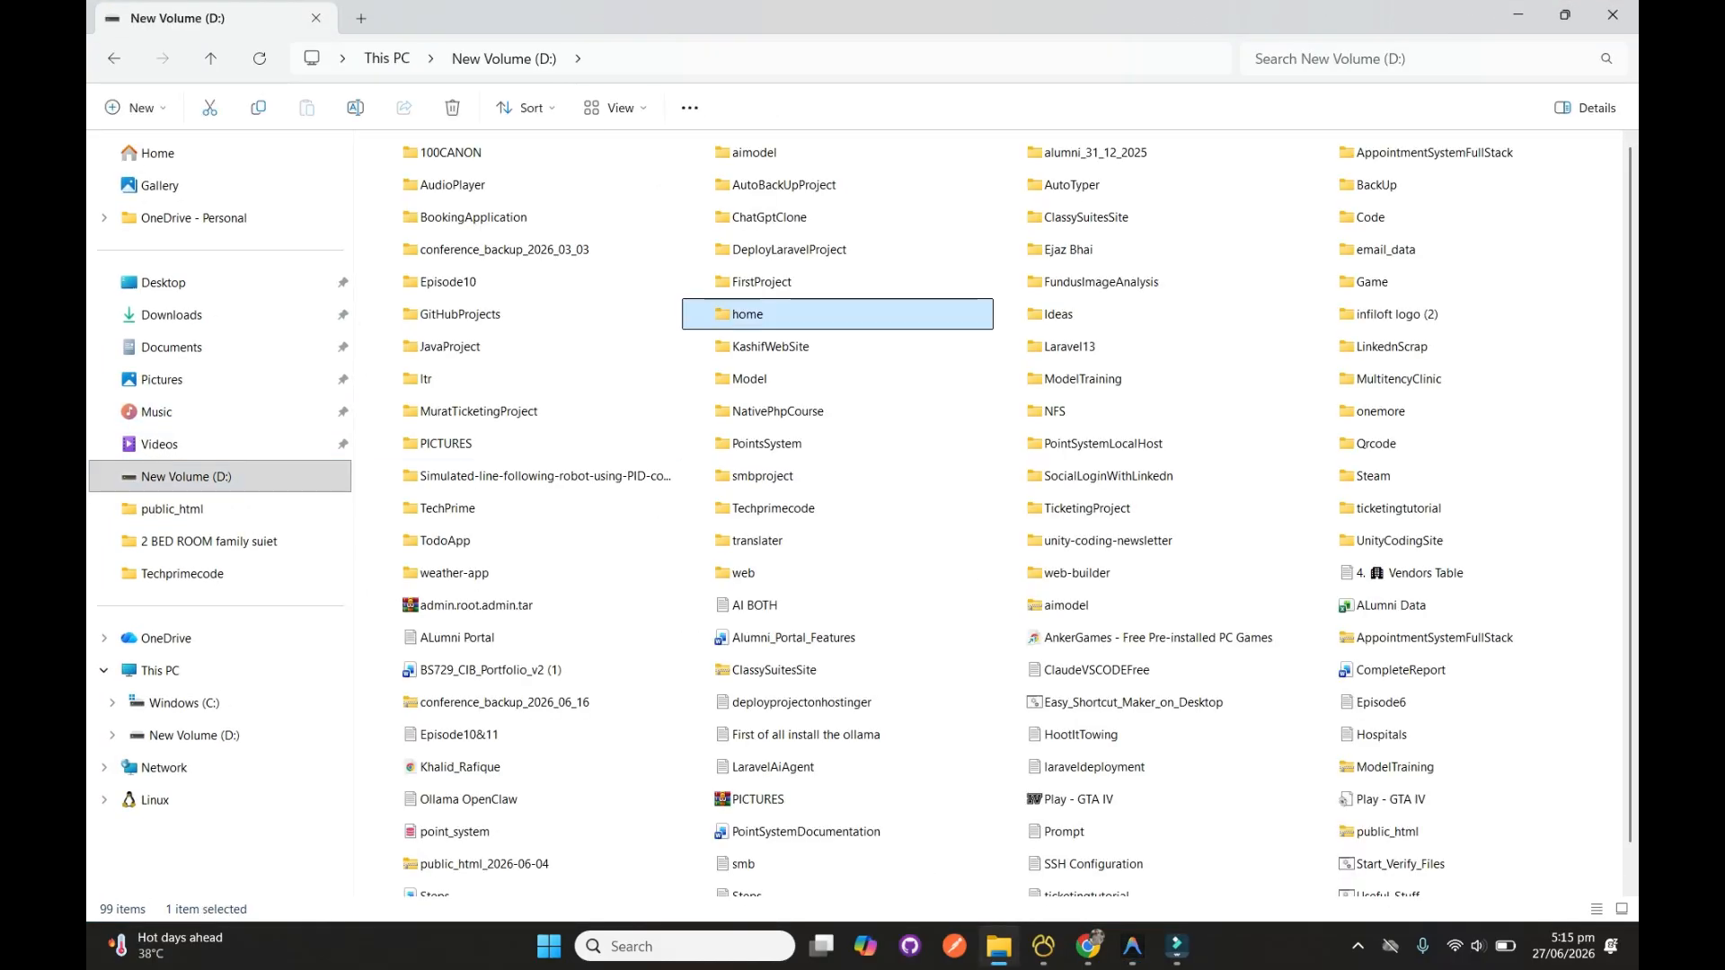
key("t")
double_click(467, 508)
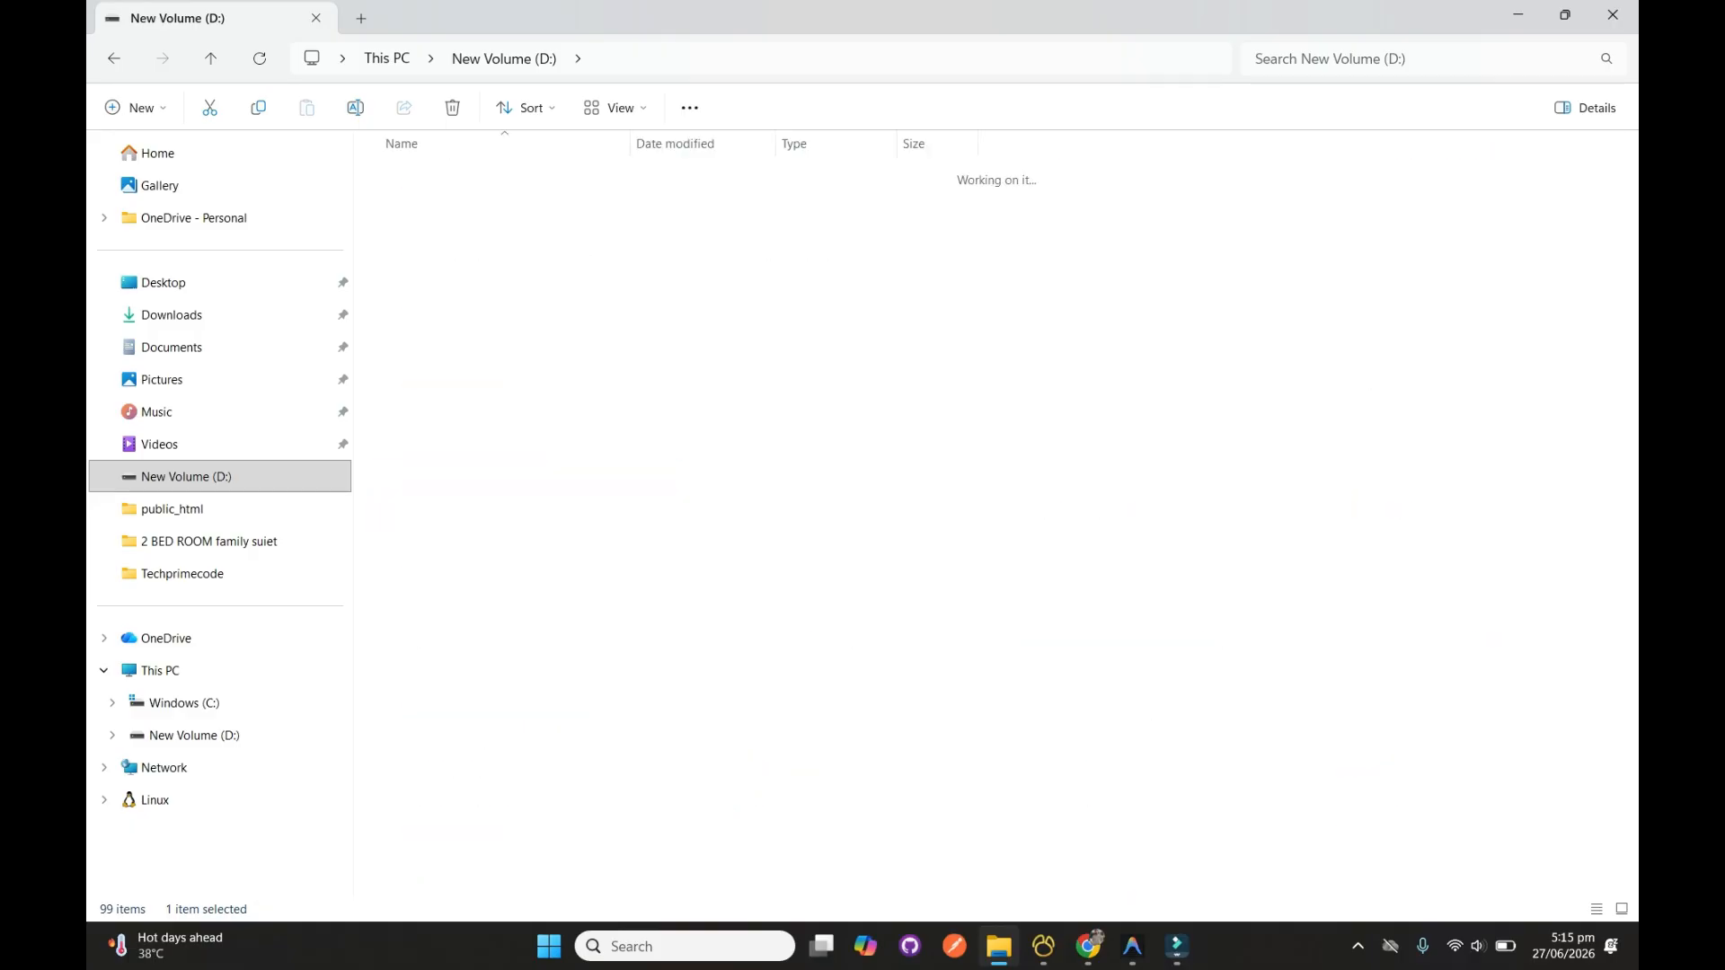
key("ctrl+a")
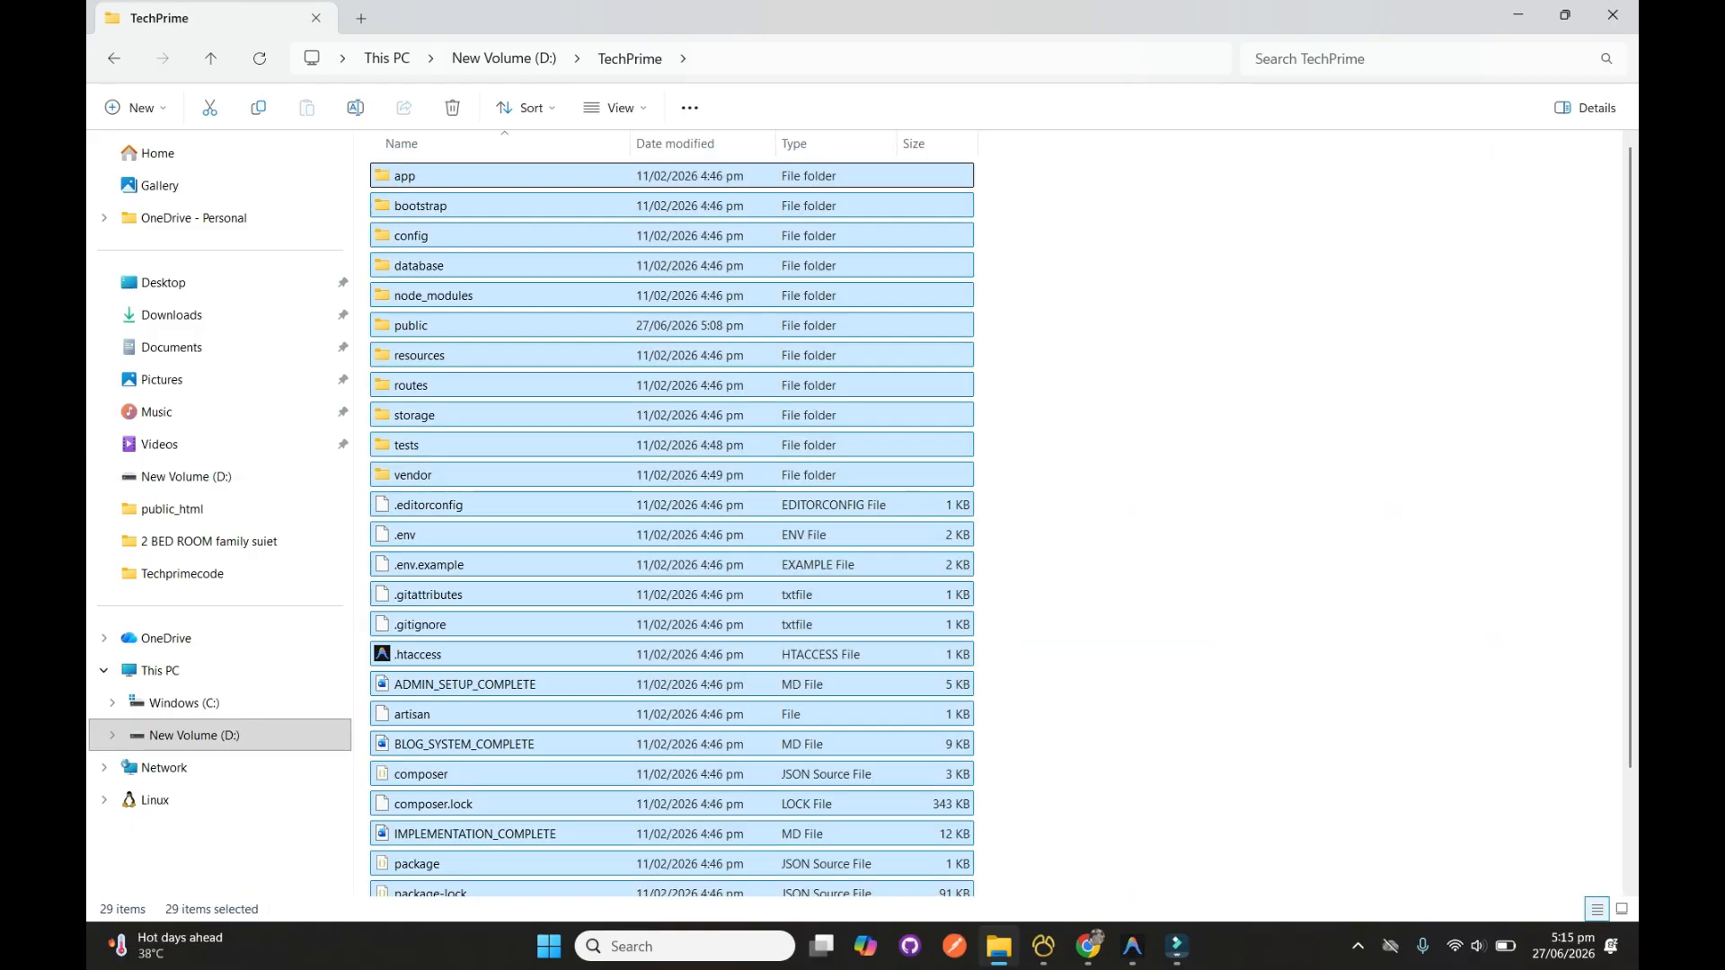
right_click(912, 477)
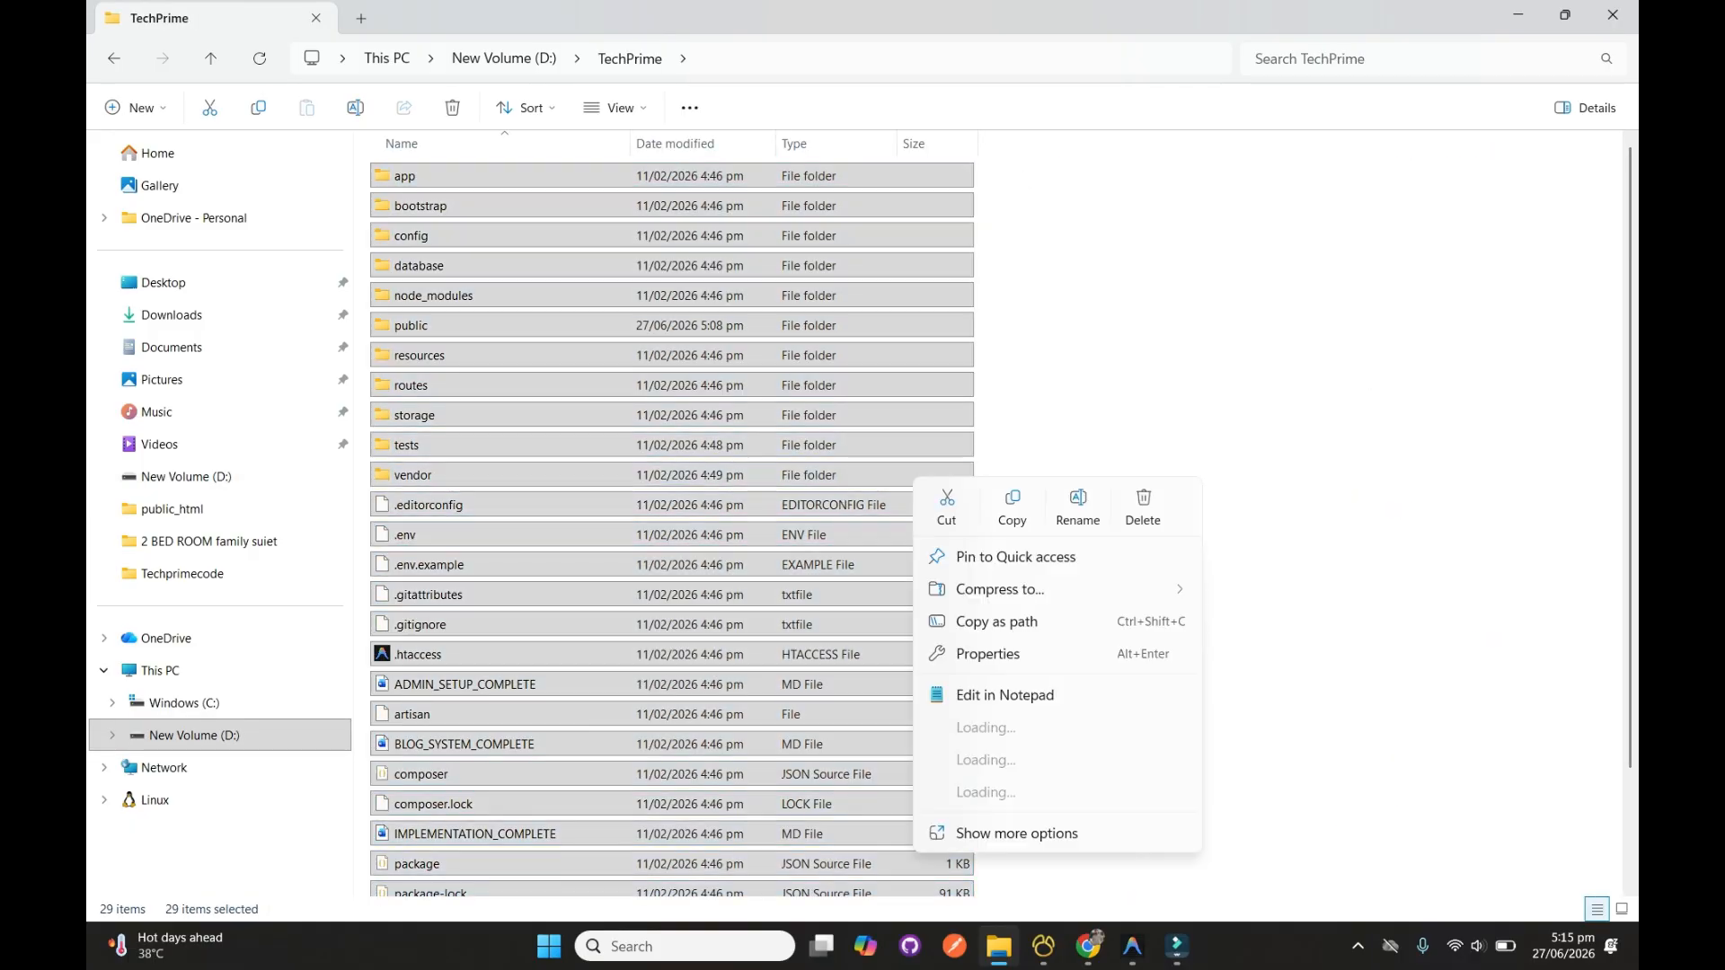
mouse_move(1000, 589)
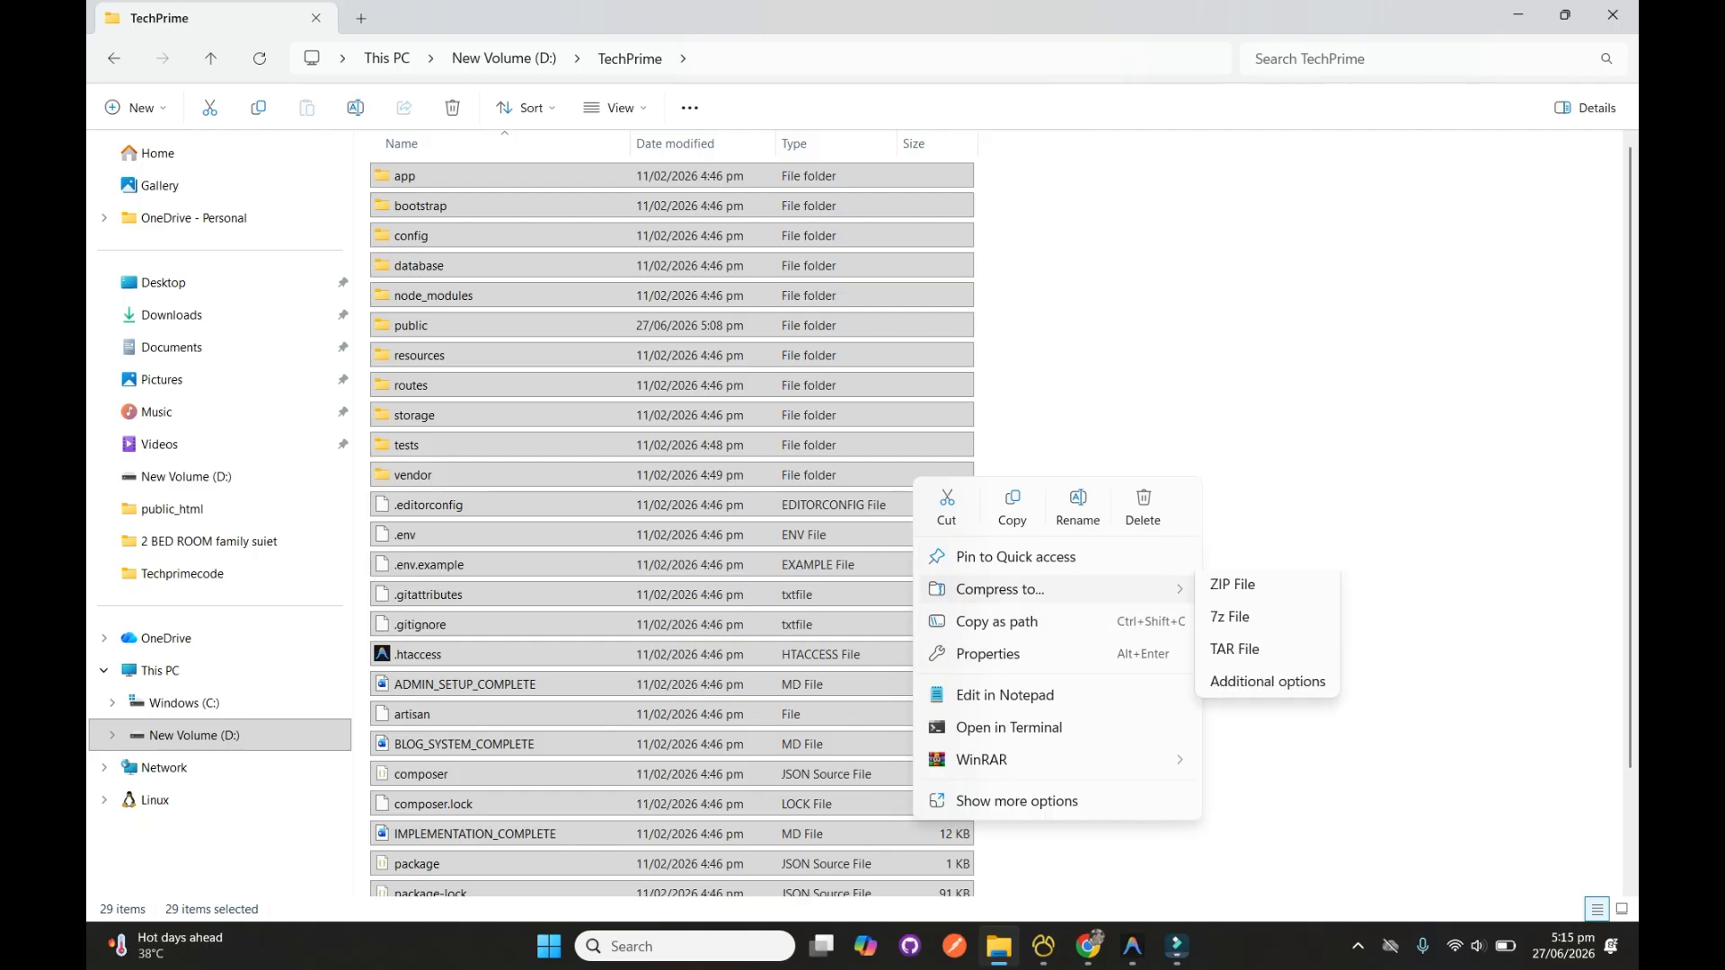
left_click(885, 472)
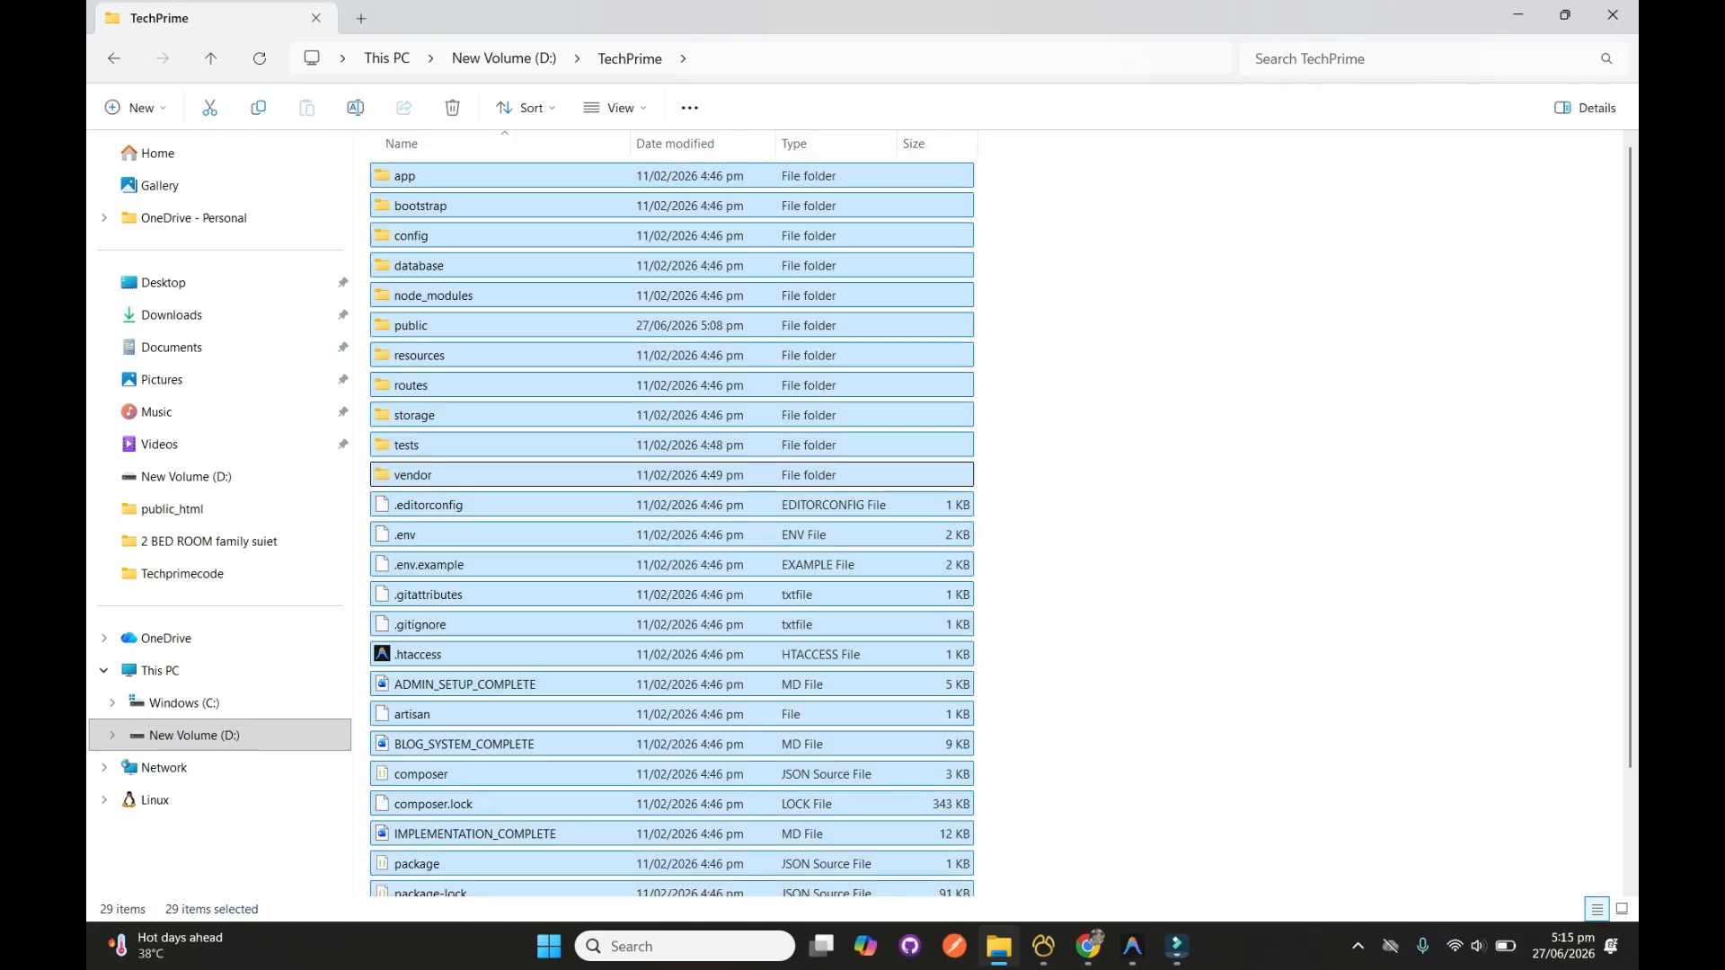
Open the Techprimecode folder on drive D and select the public_html (1) archive
left_click(211, 59)
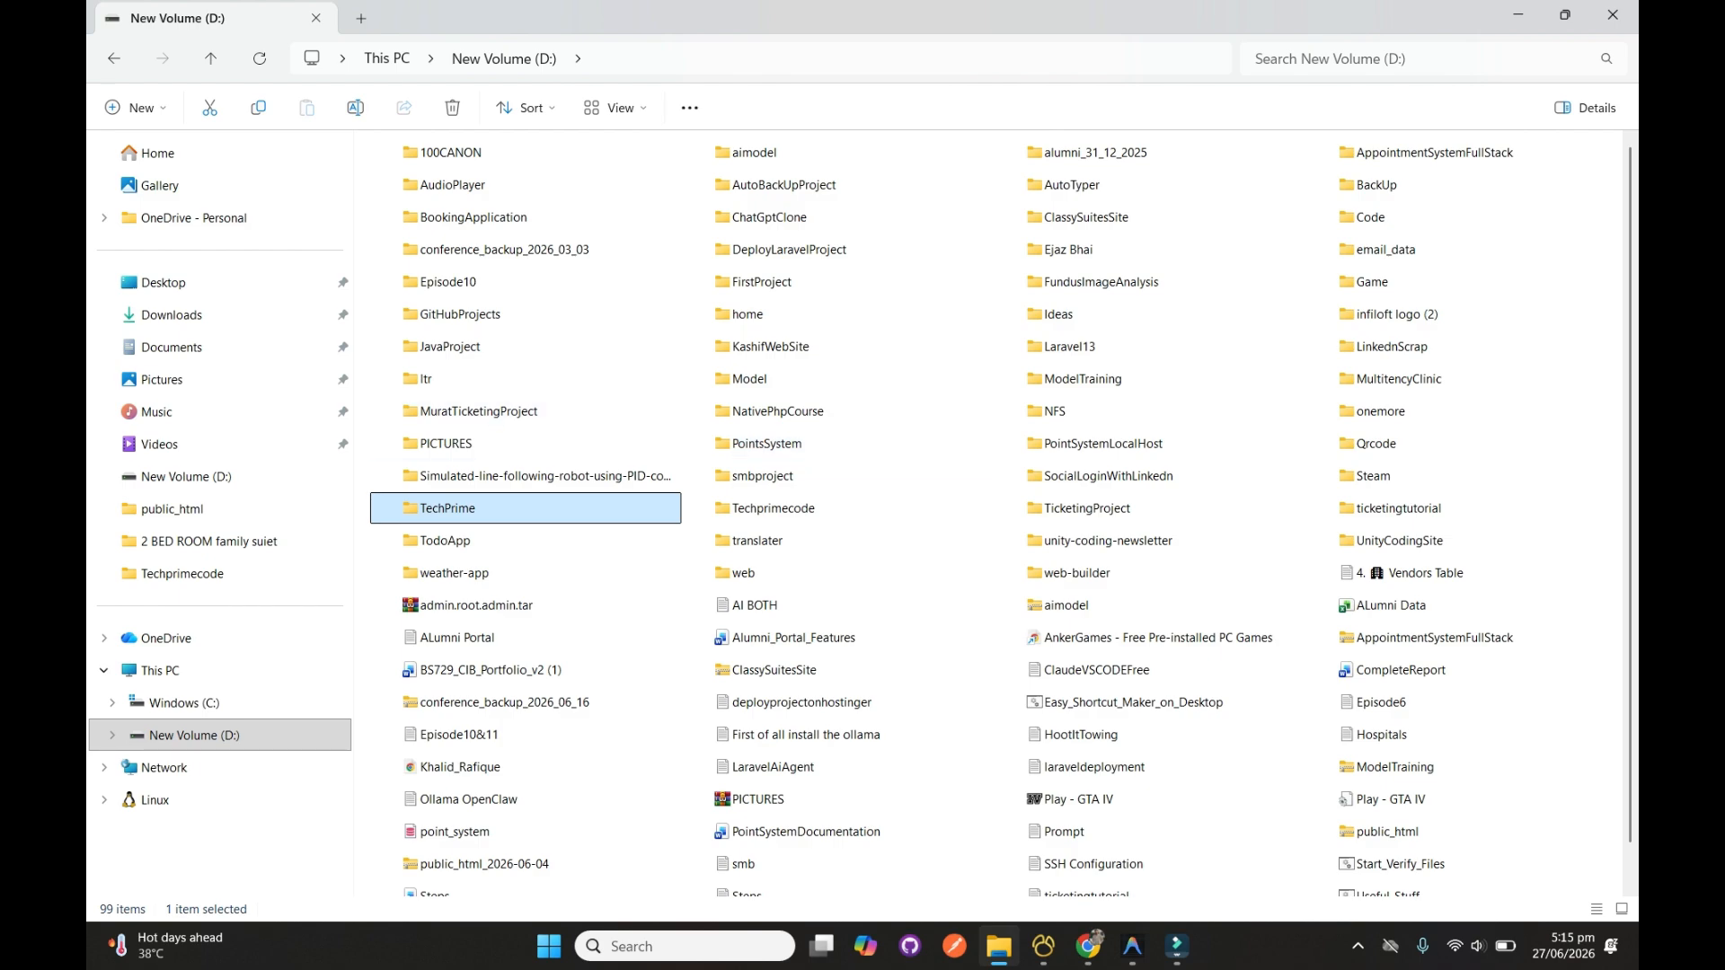
double_click(773, 508)
left_click(721, 176)
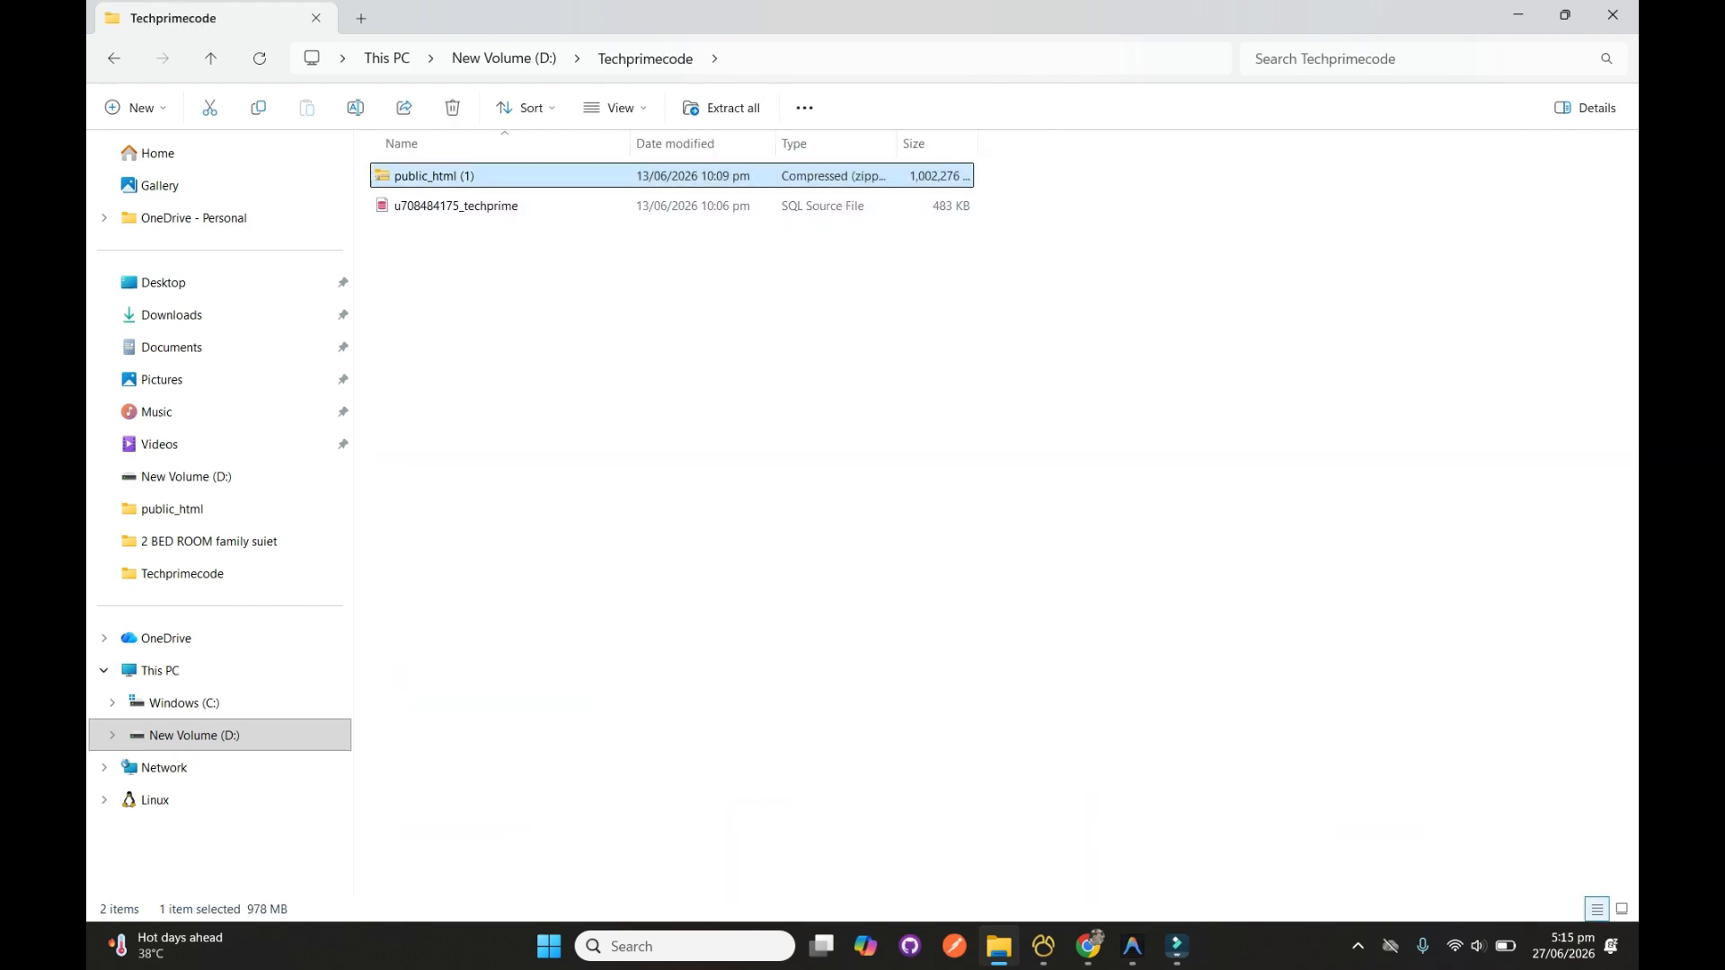
Examine the contents of the public_html (1) archive, return to the Techprimecode folder and close File Explorer
key("Return")
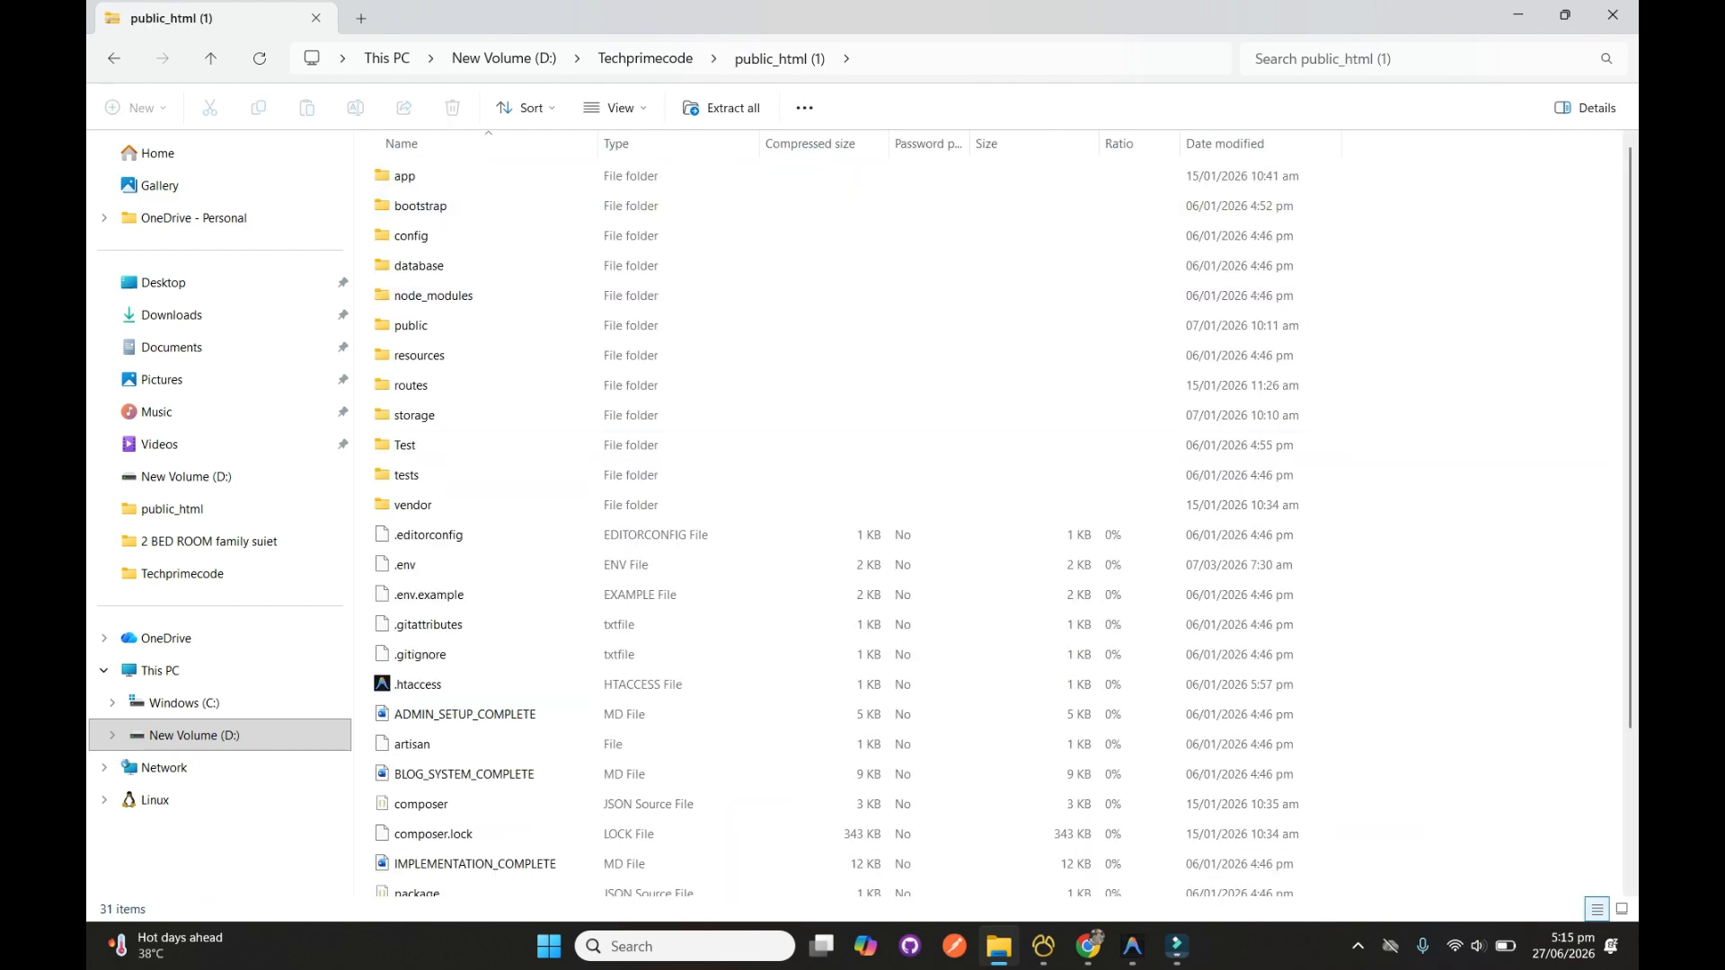
scroll(808, 521, "down", 2)
scroll(809, 521, "up", 2)
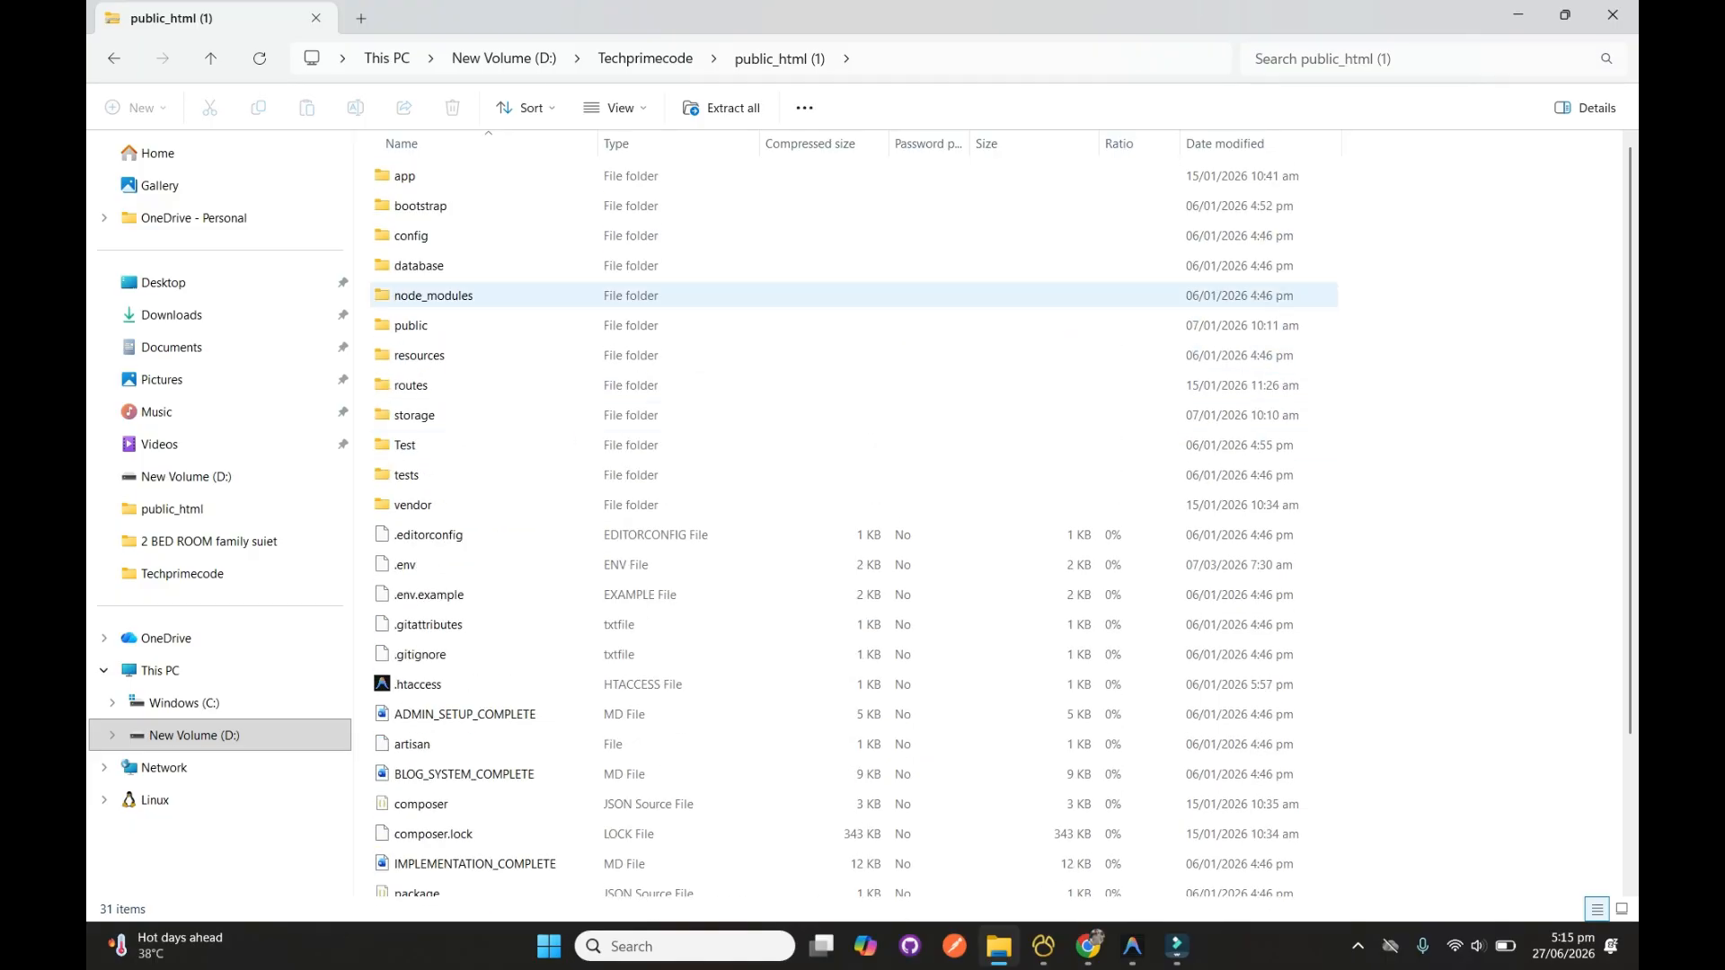
scroll(809, 521, "down", 1)
scroll(809, 521, "up", 1)
scroll(809, 521, "up", 1)
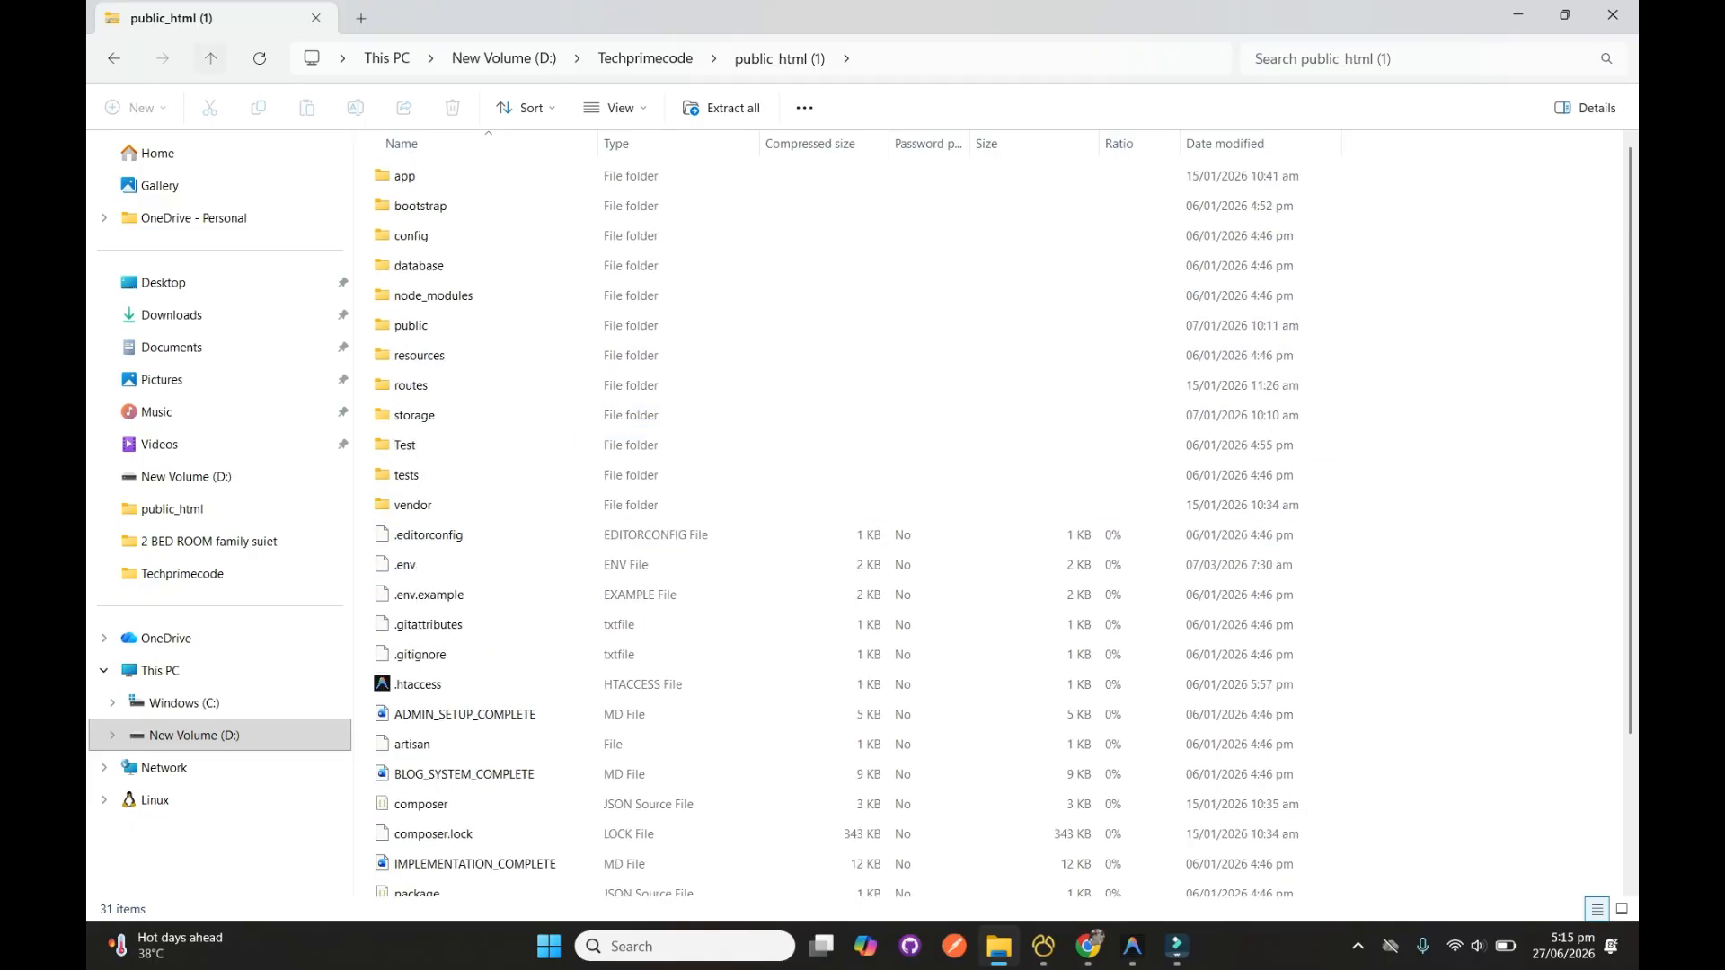
left_click(210, 59)
left_click(1613, 14)
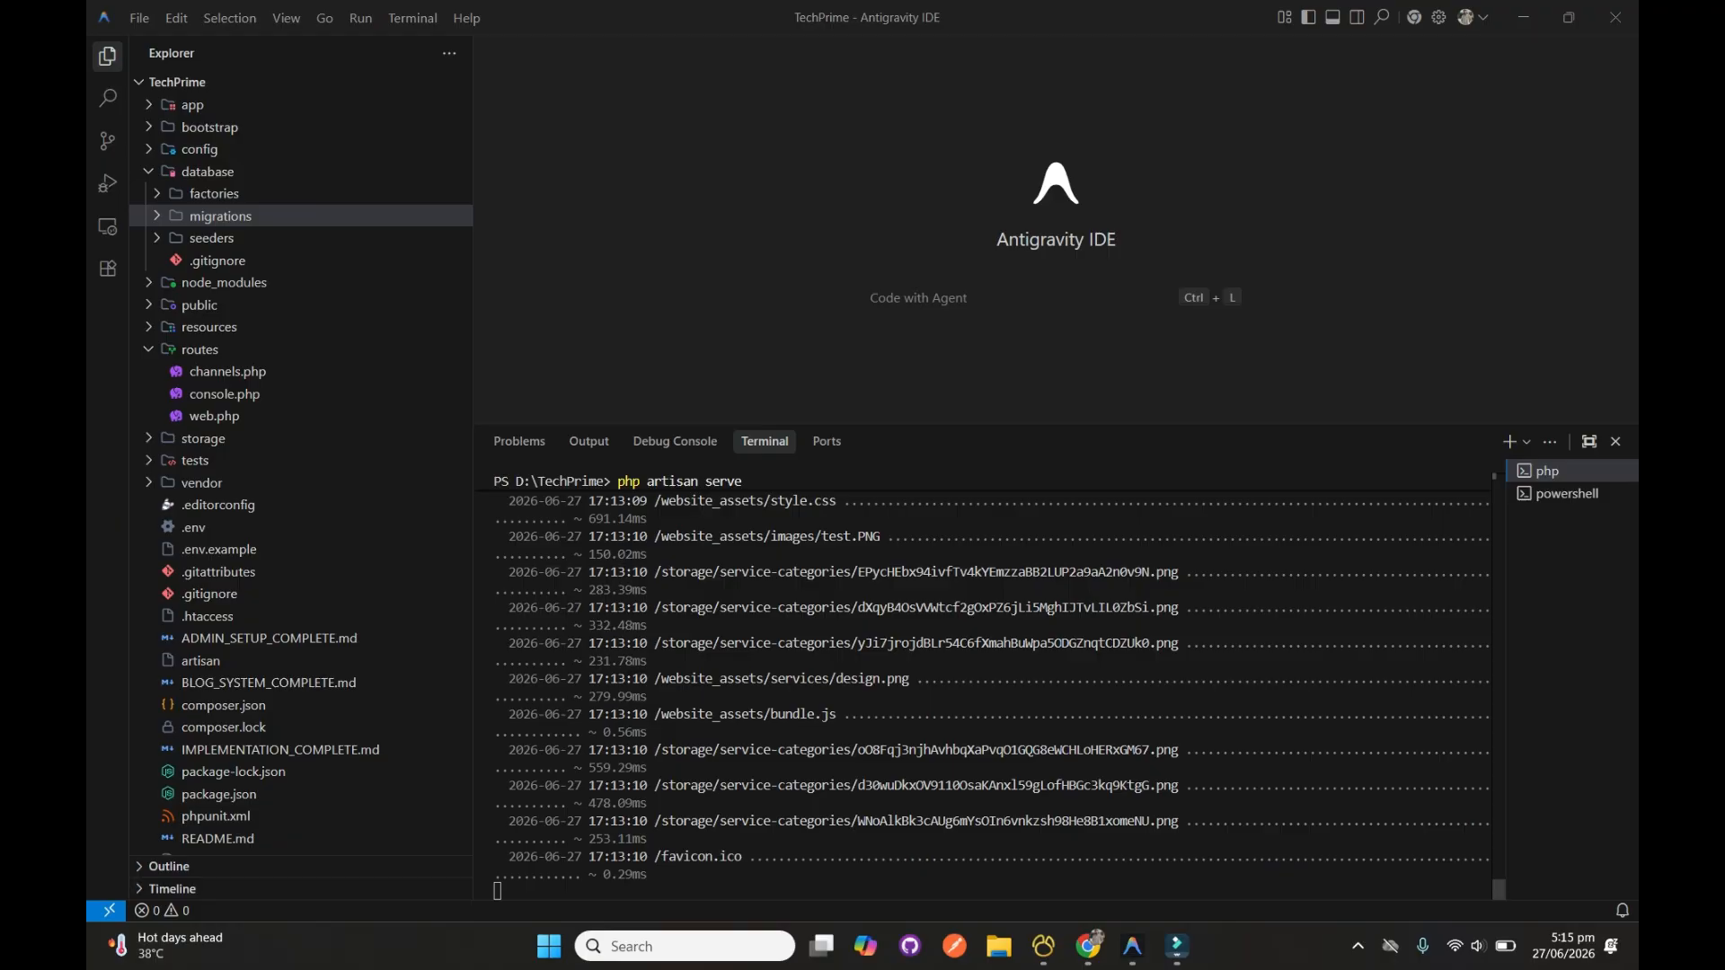
Switch to Chrome, search for hostinger in a new tab and open the Hostinger web hosting site
left_click(1089, 946)
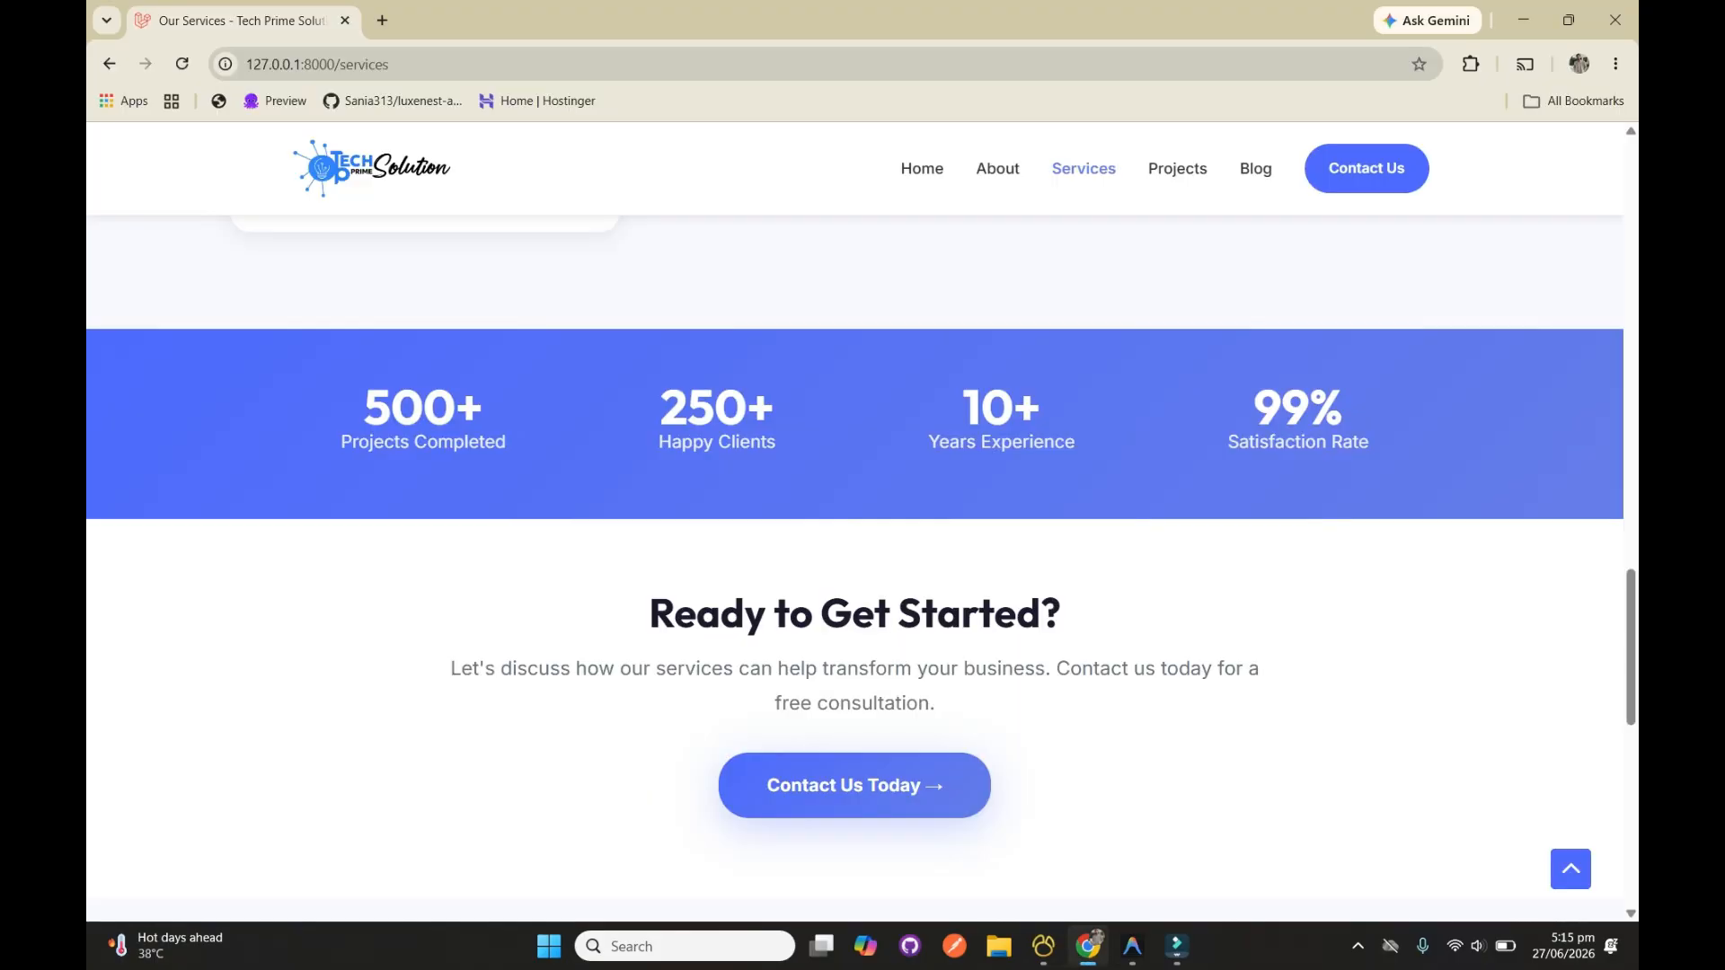
scroll(855, 539, "up", 20)
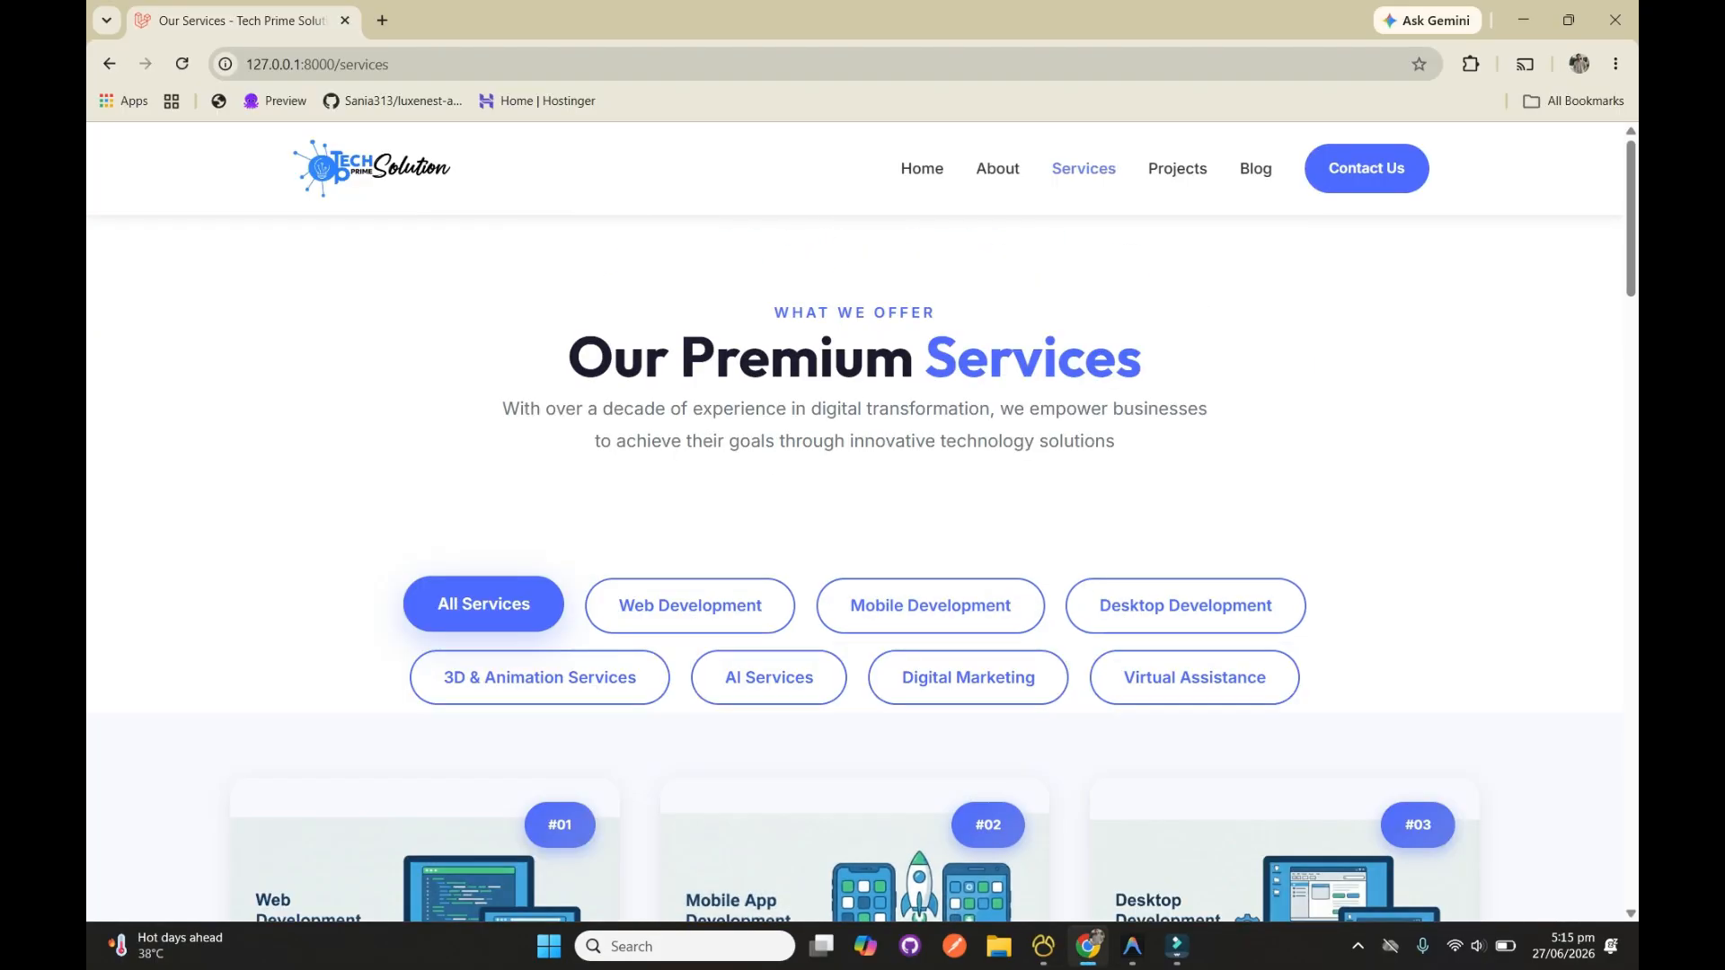
key("ctrl+t")
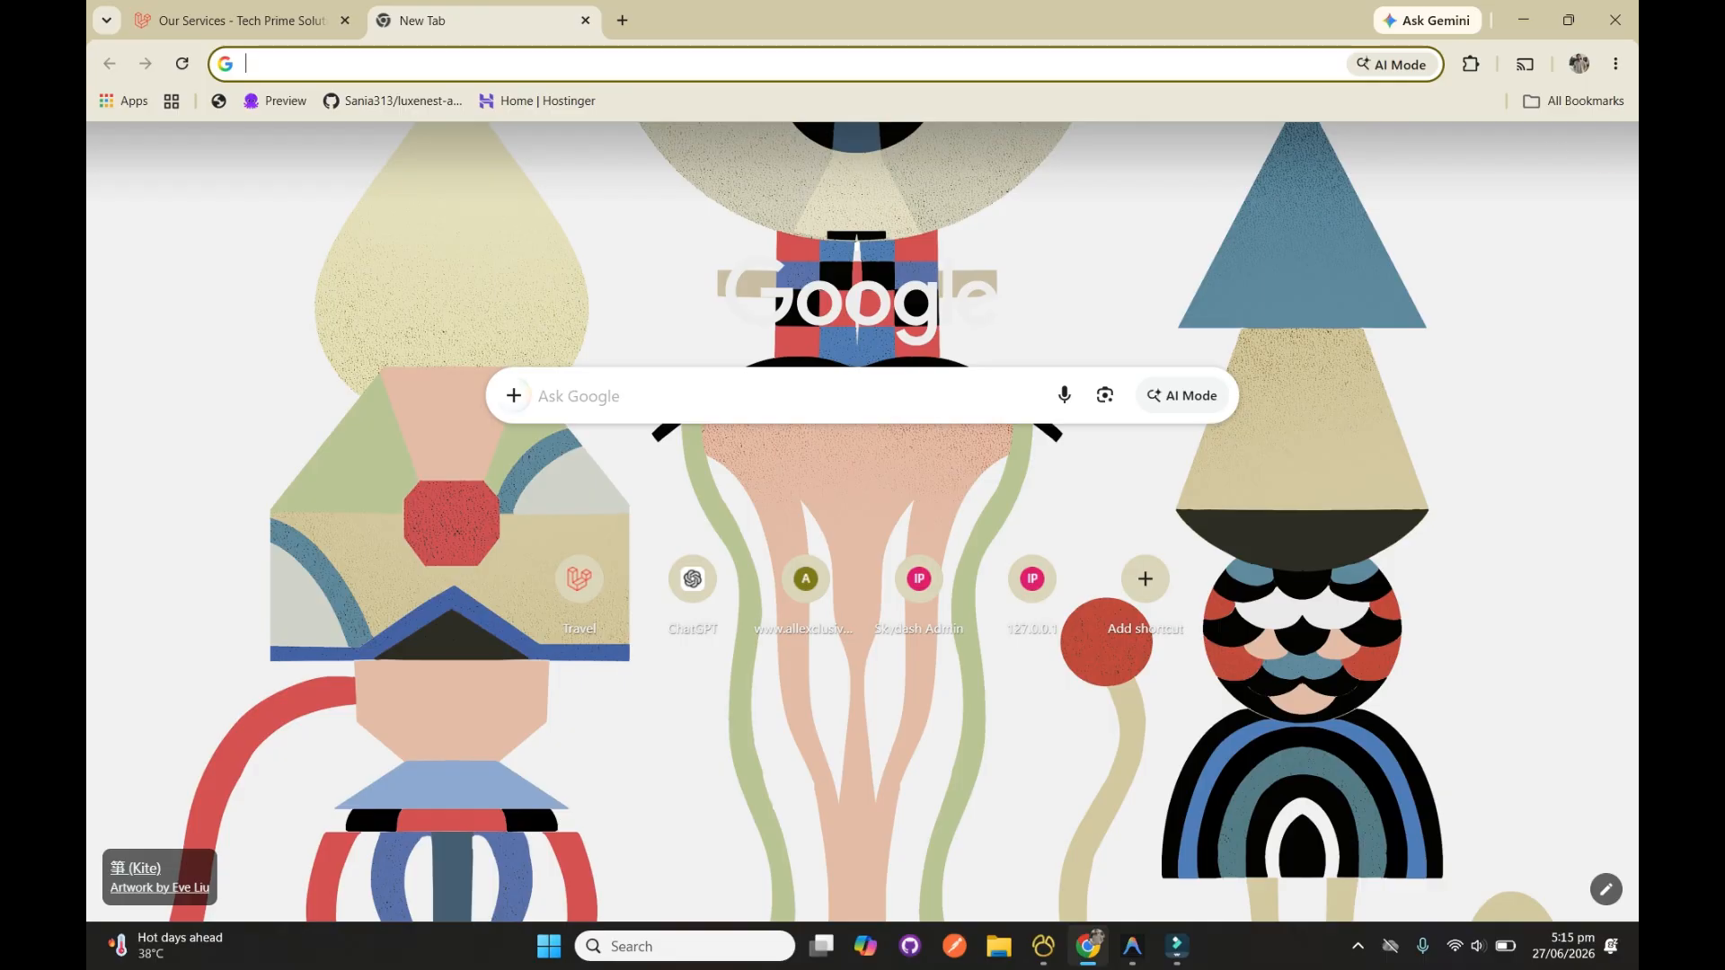
left_click(772, 396)
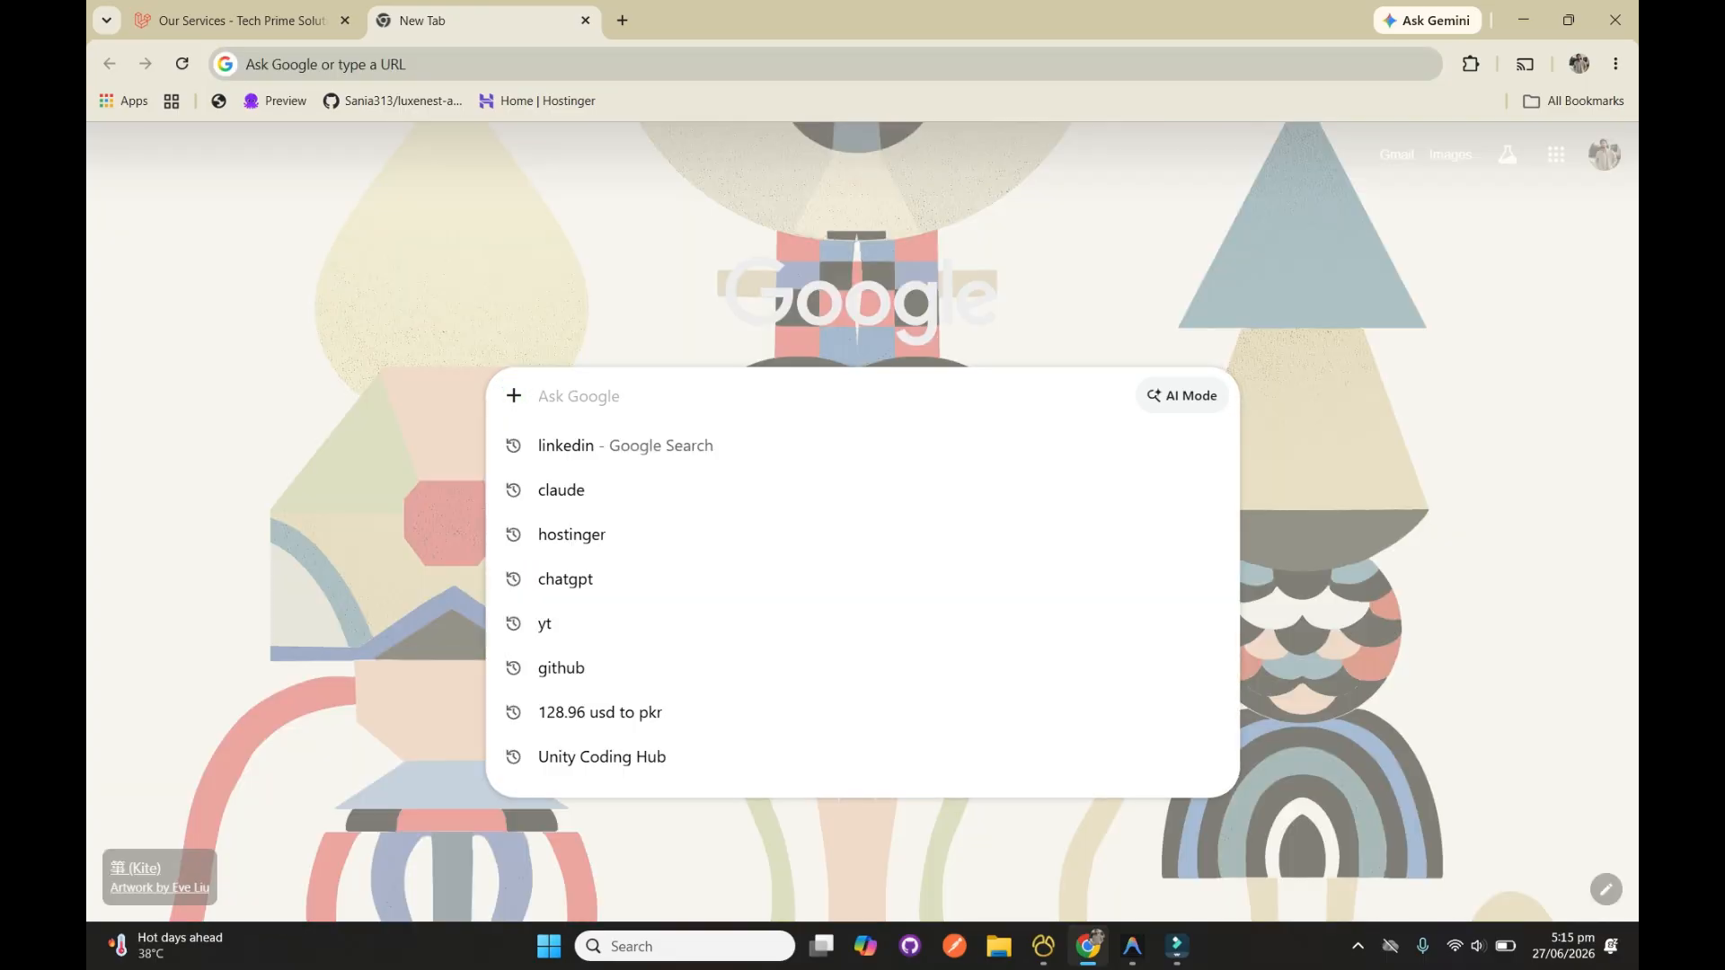
type("hostinger")
key("Return")
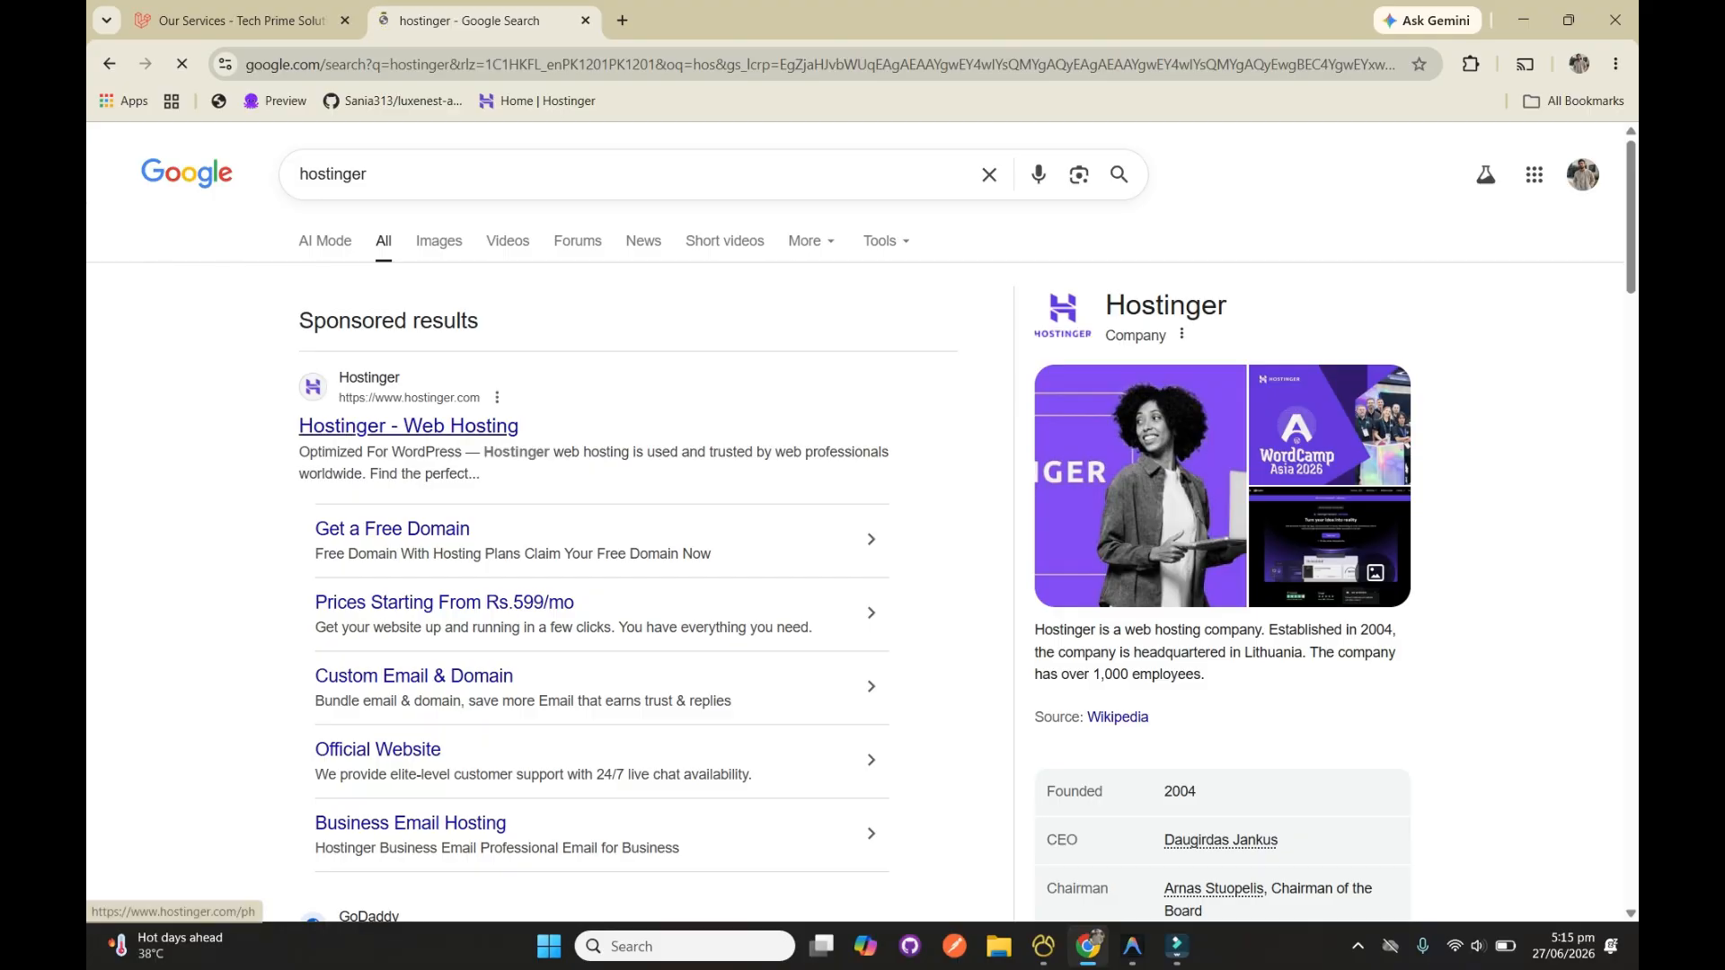
left_click(409, 428)
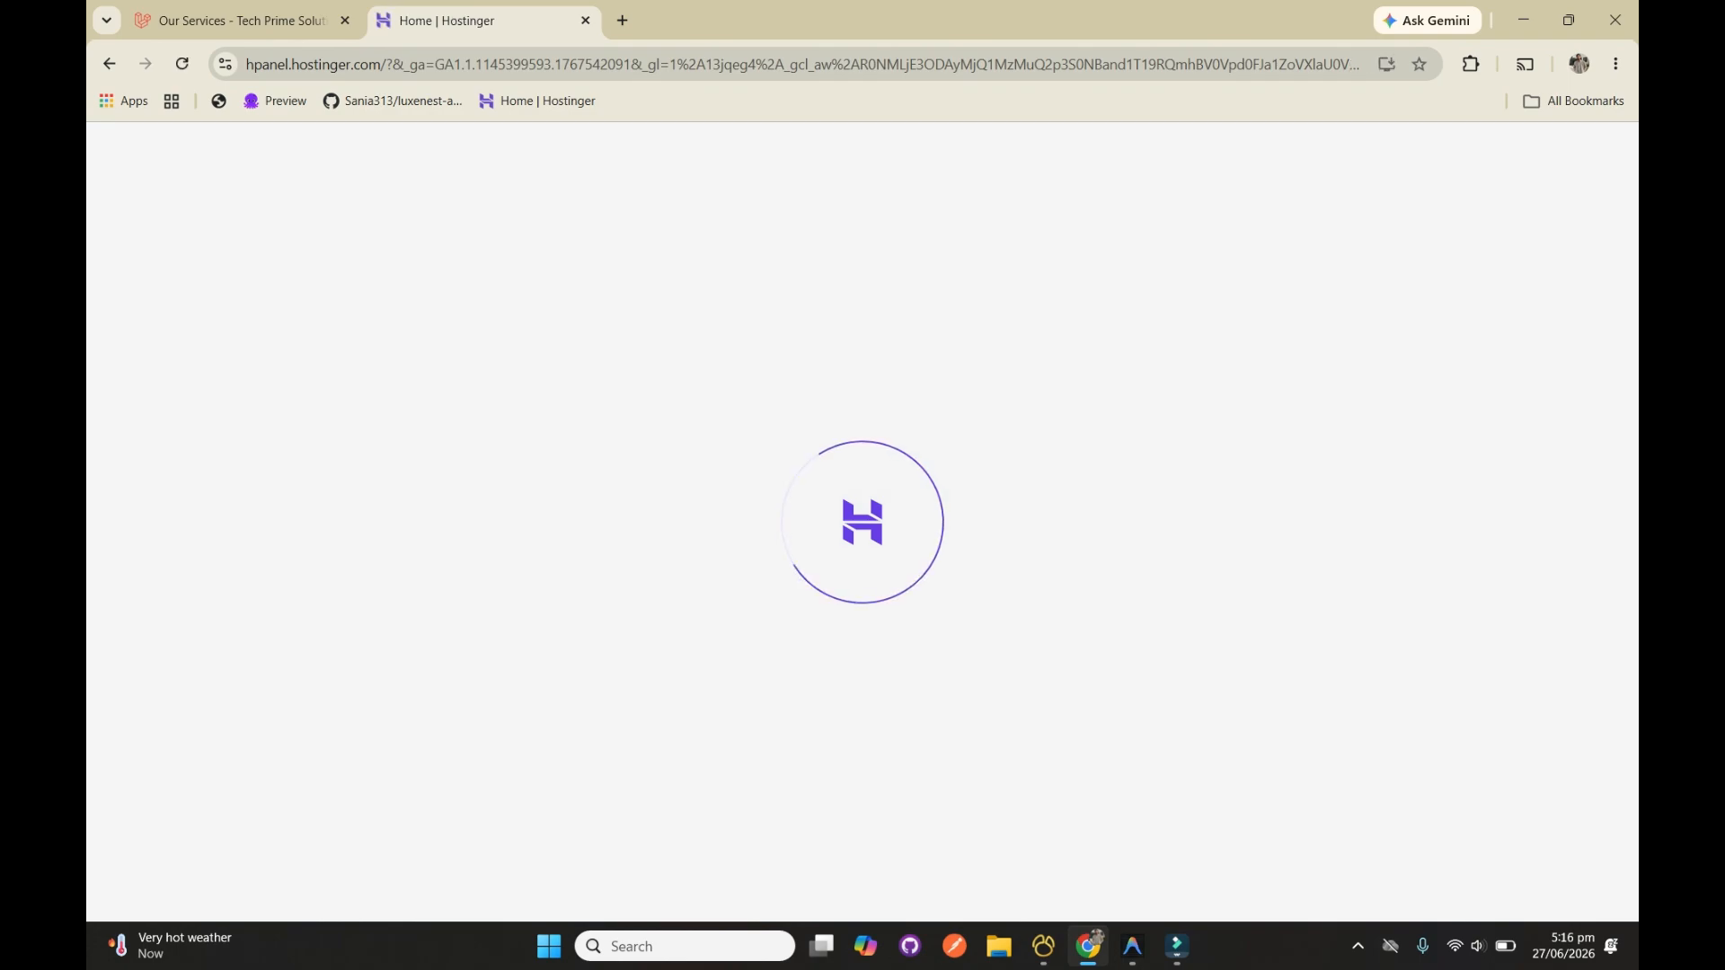
Visit the live techprimesolution.com site from the Hostinger business list and return to the hosting panel
scroll(988, 539, "down", 3)
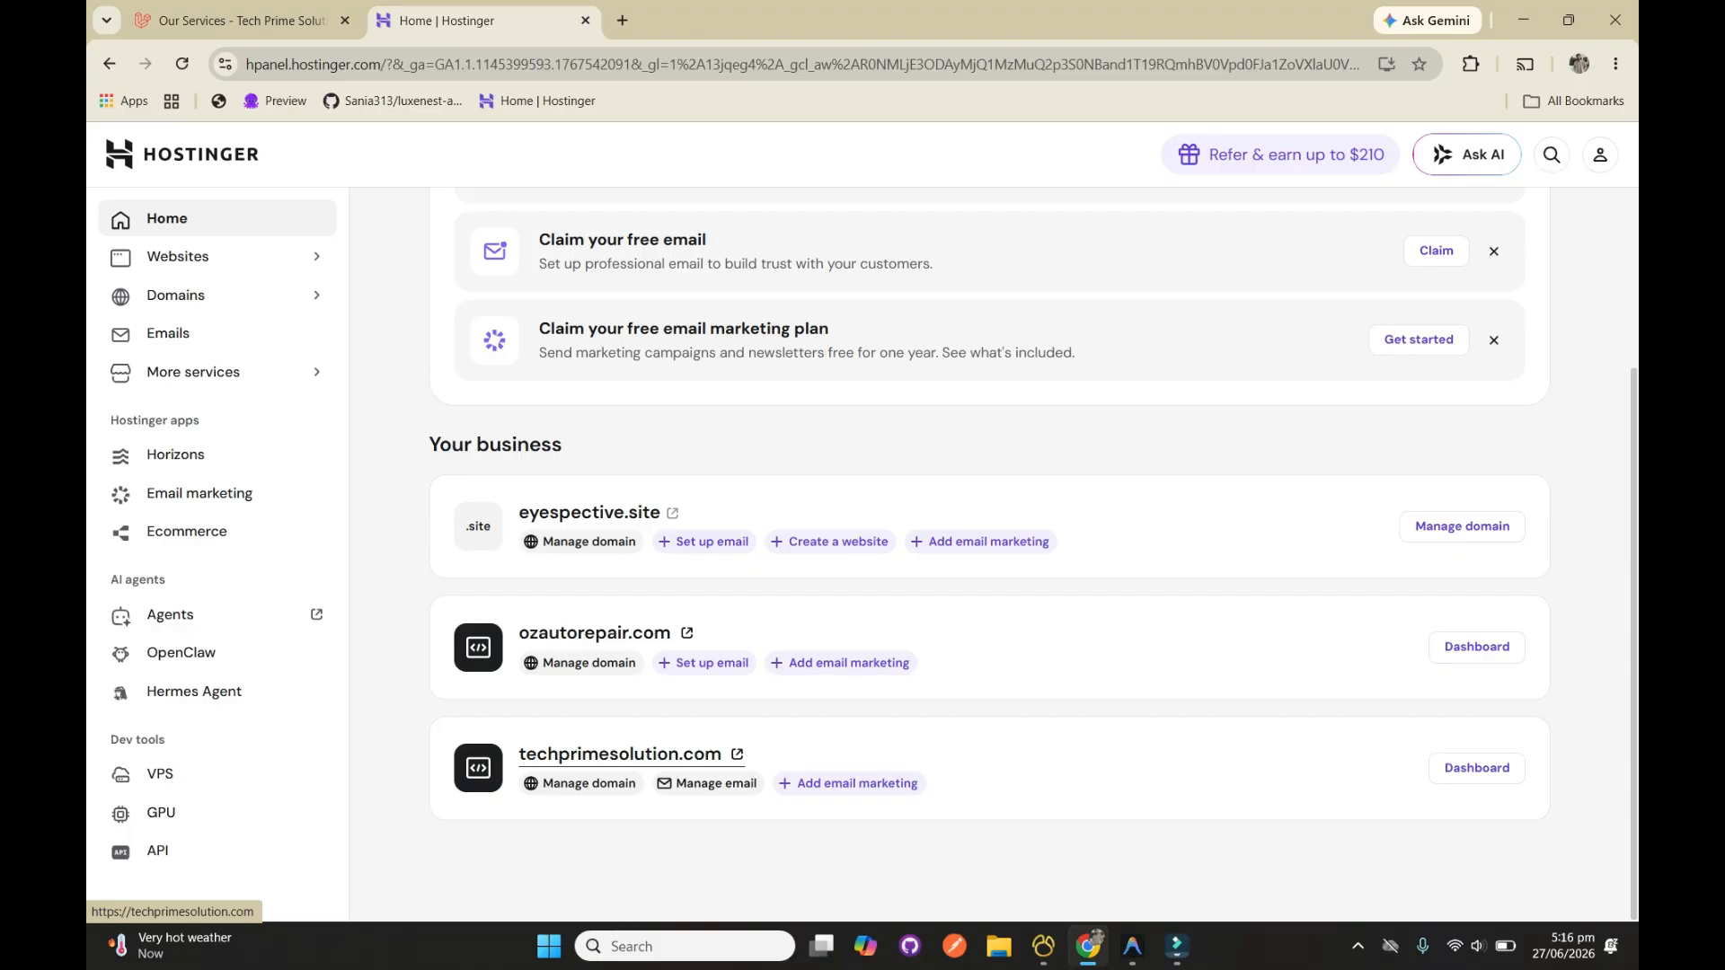
left_click(620, 754)
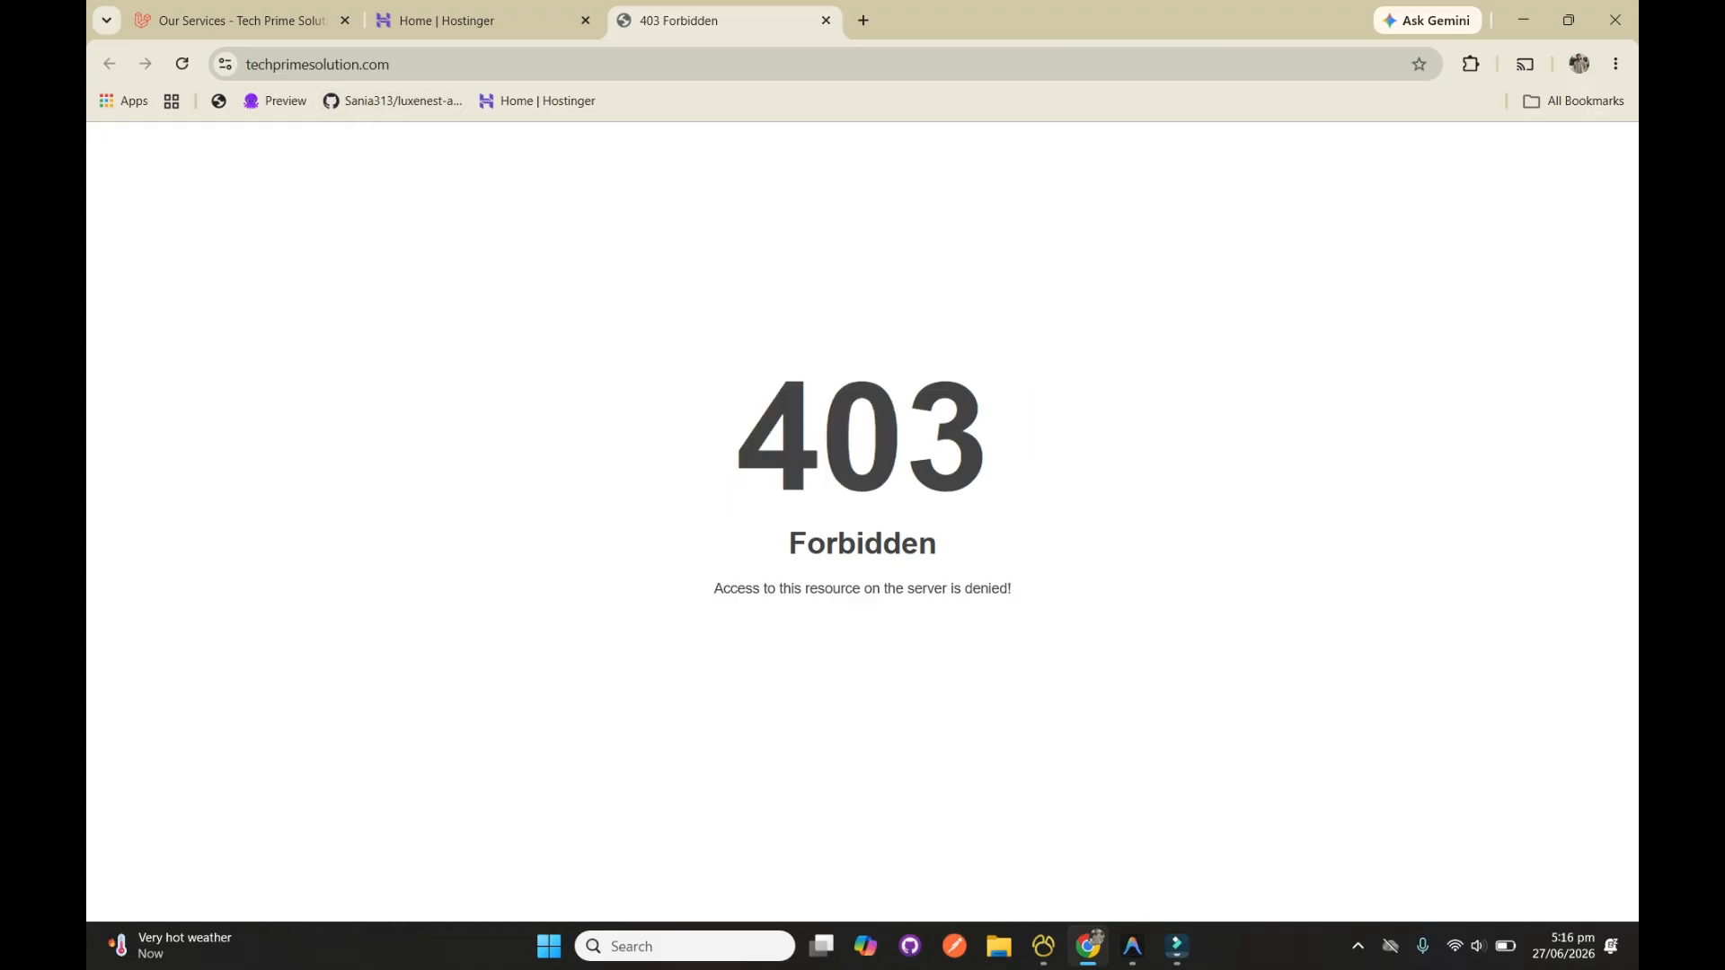
left_click(485, 21)
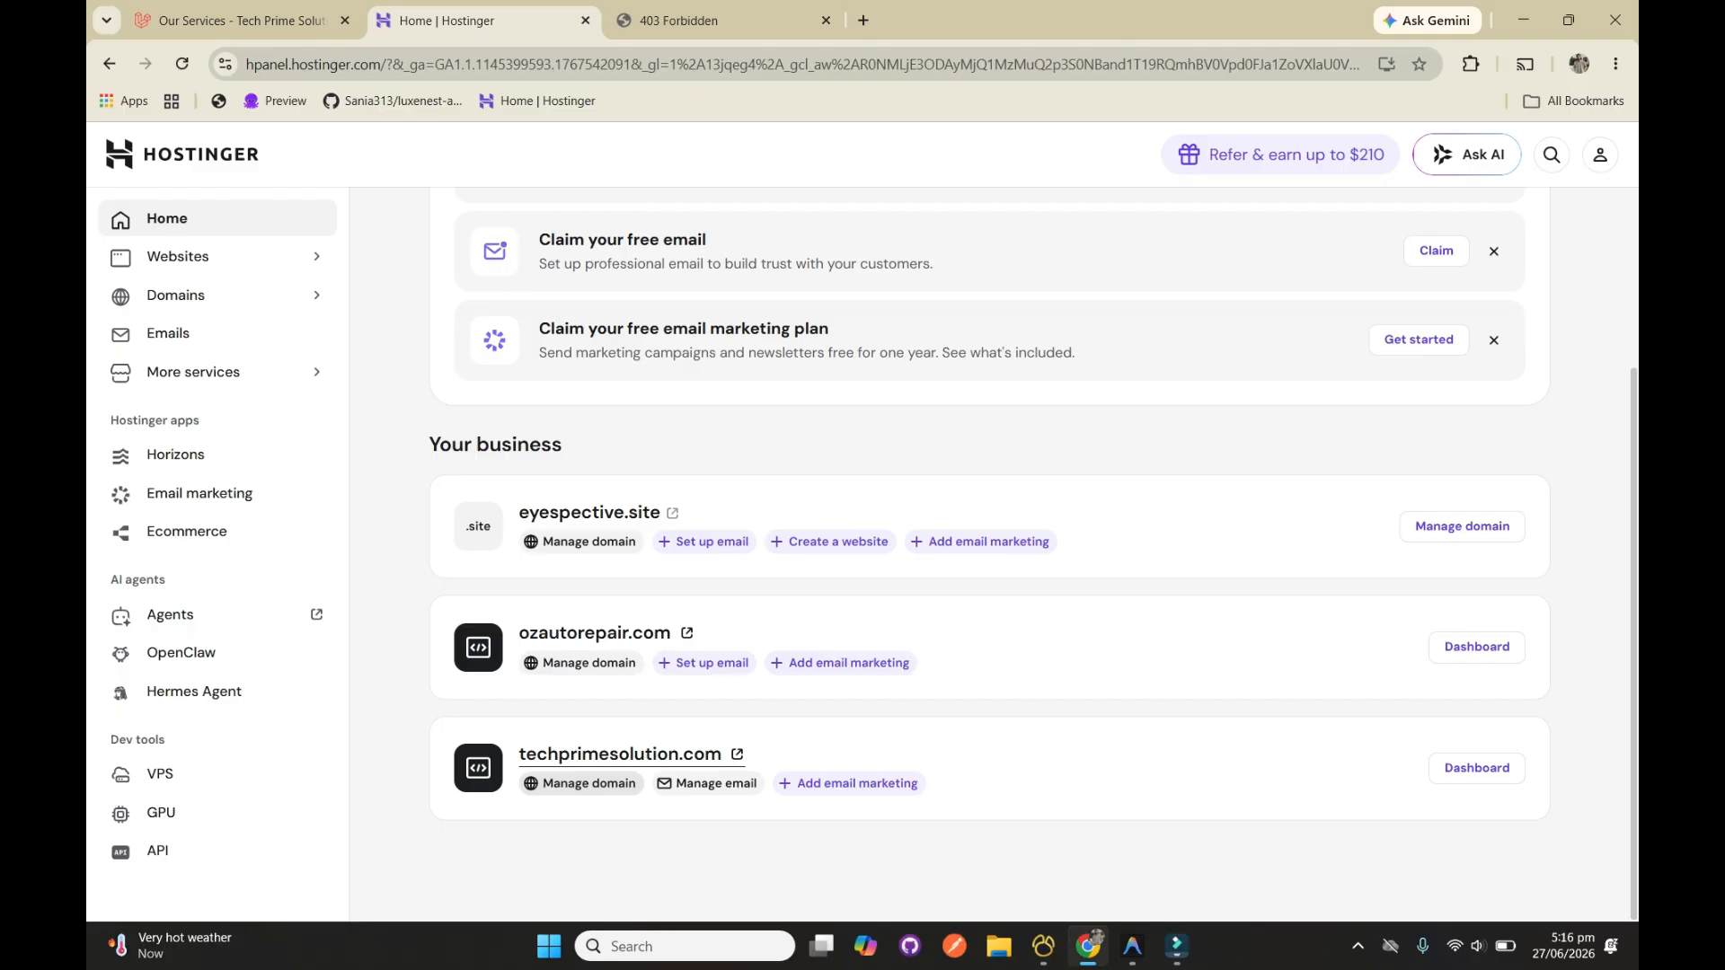
double_click(607, 755)
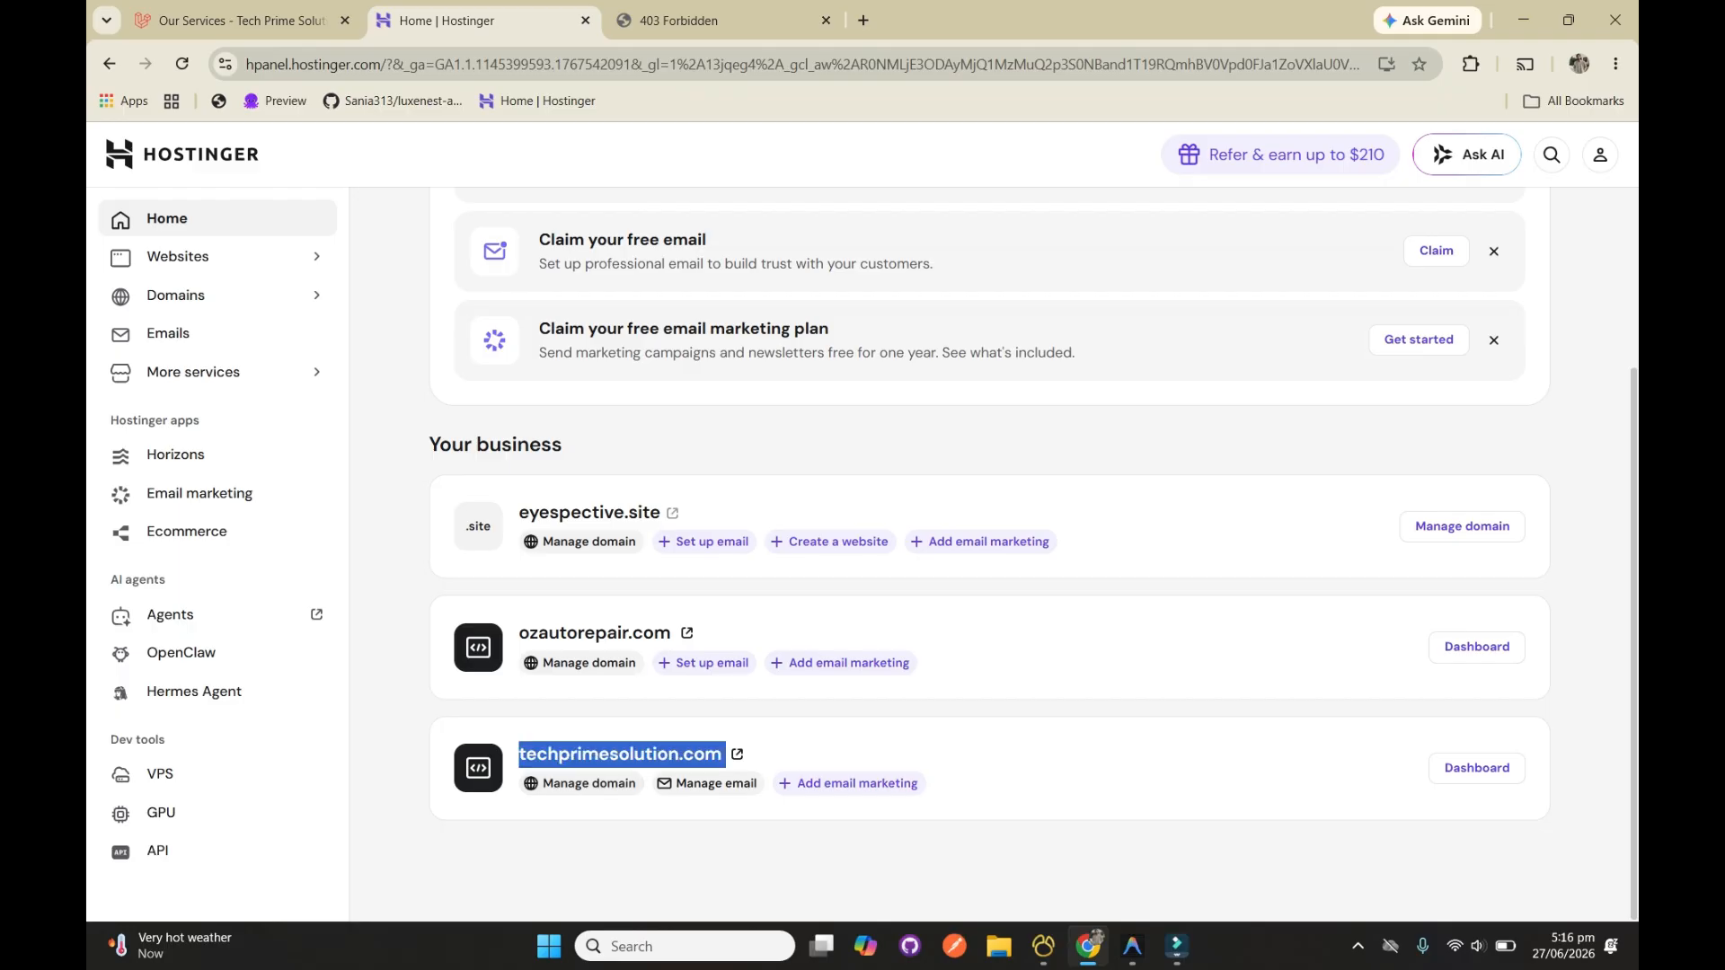
left_click(621, 754)
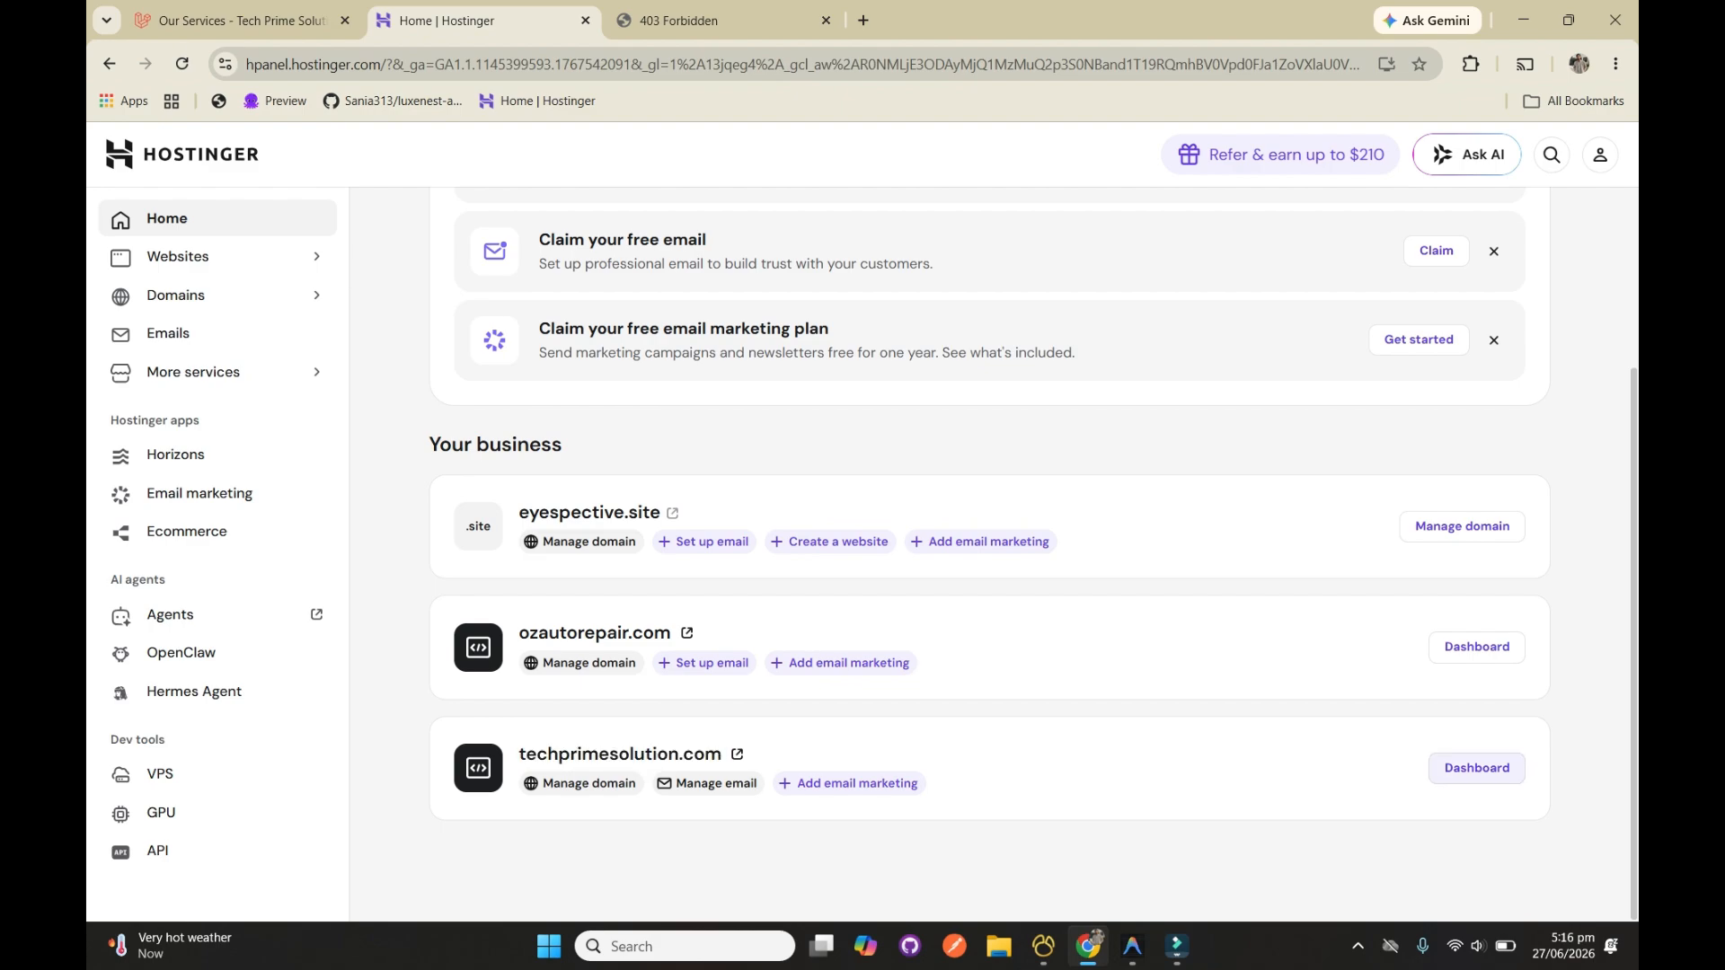
Open the hosting dashboard of techprimesolution.com, check the live site from there and close the live-site tabs
left_click(1477, 768)
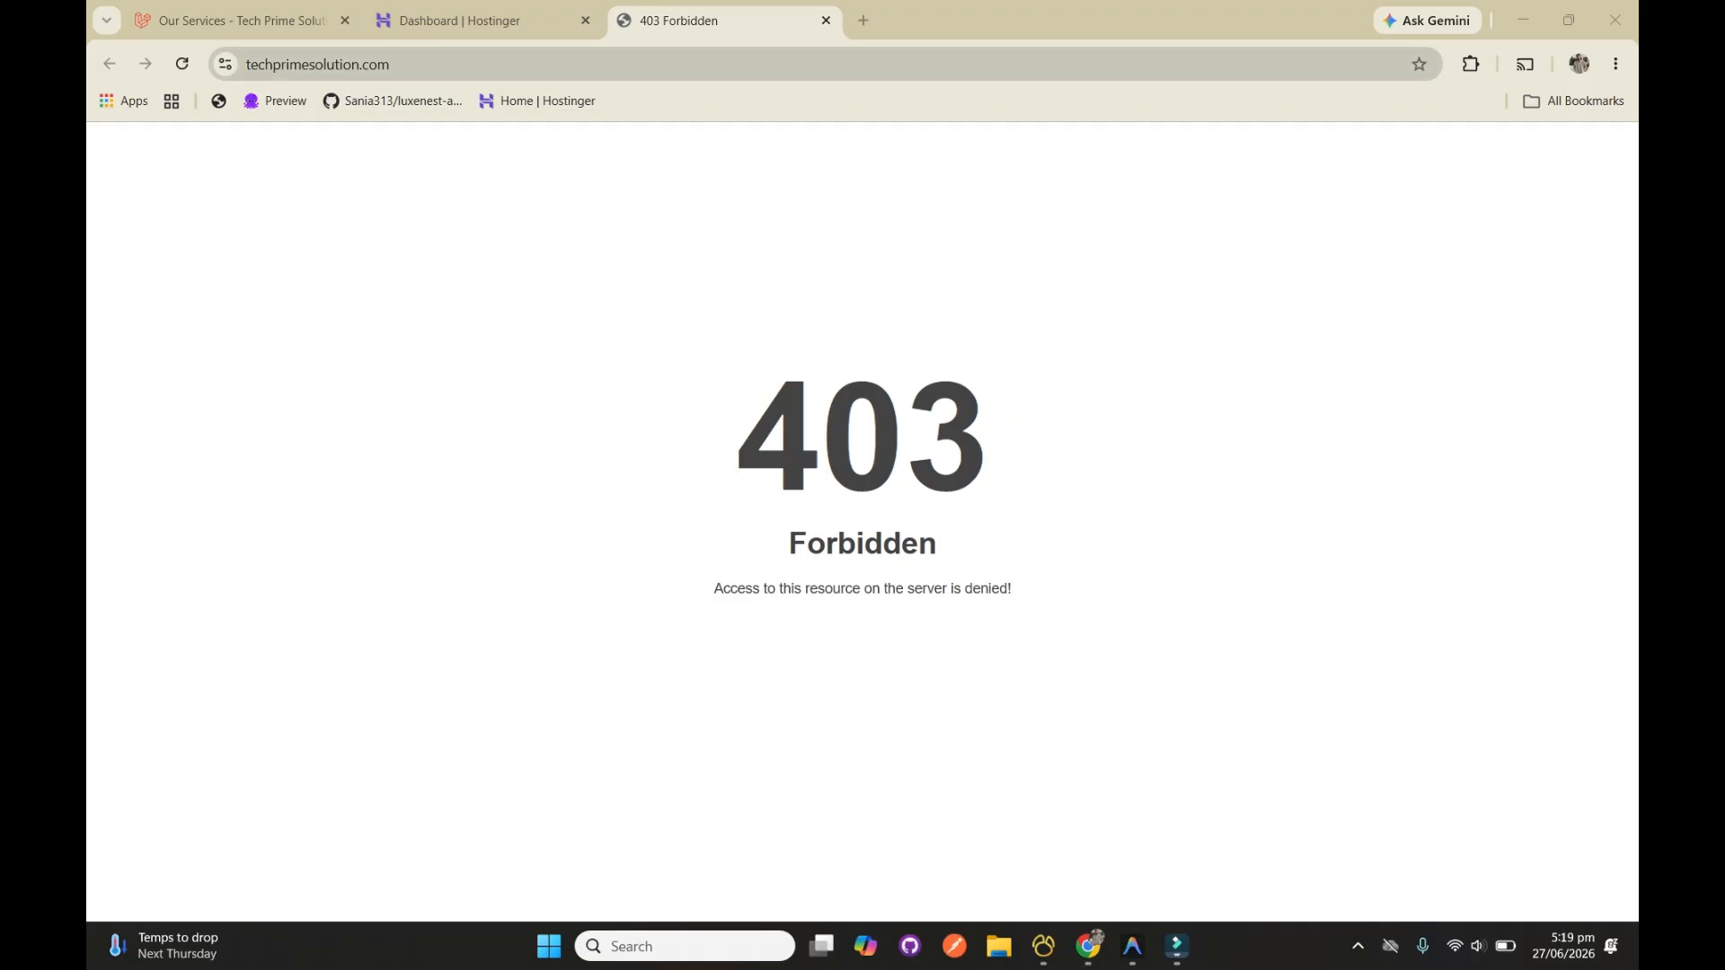
left_click(485, 21)
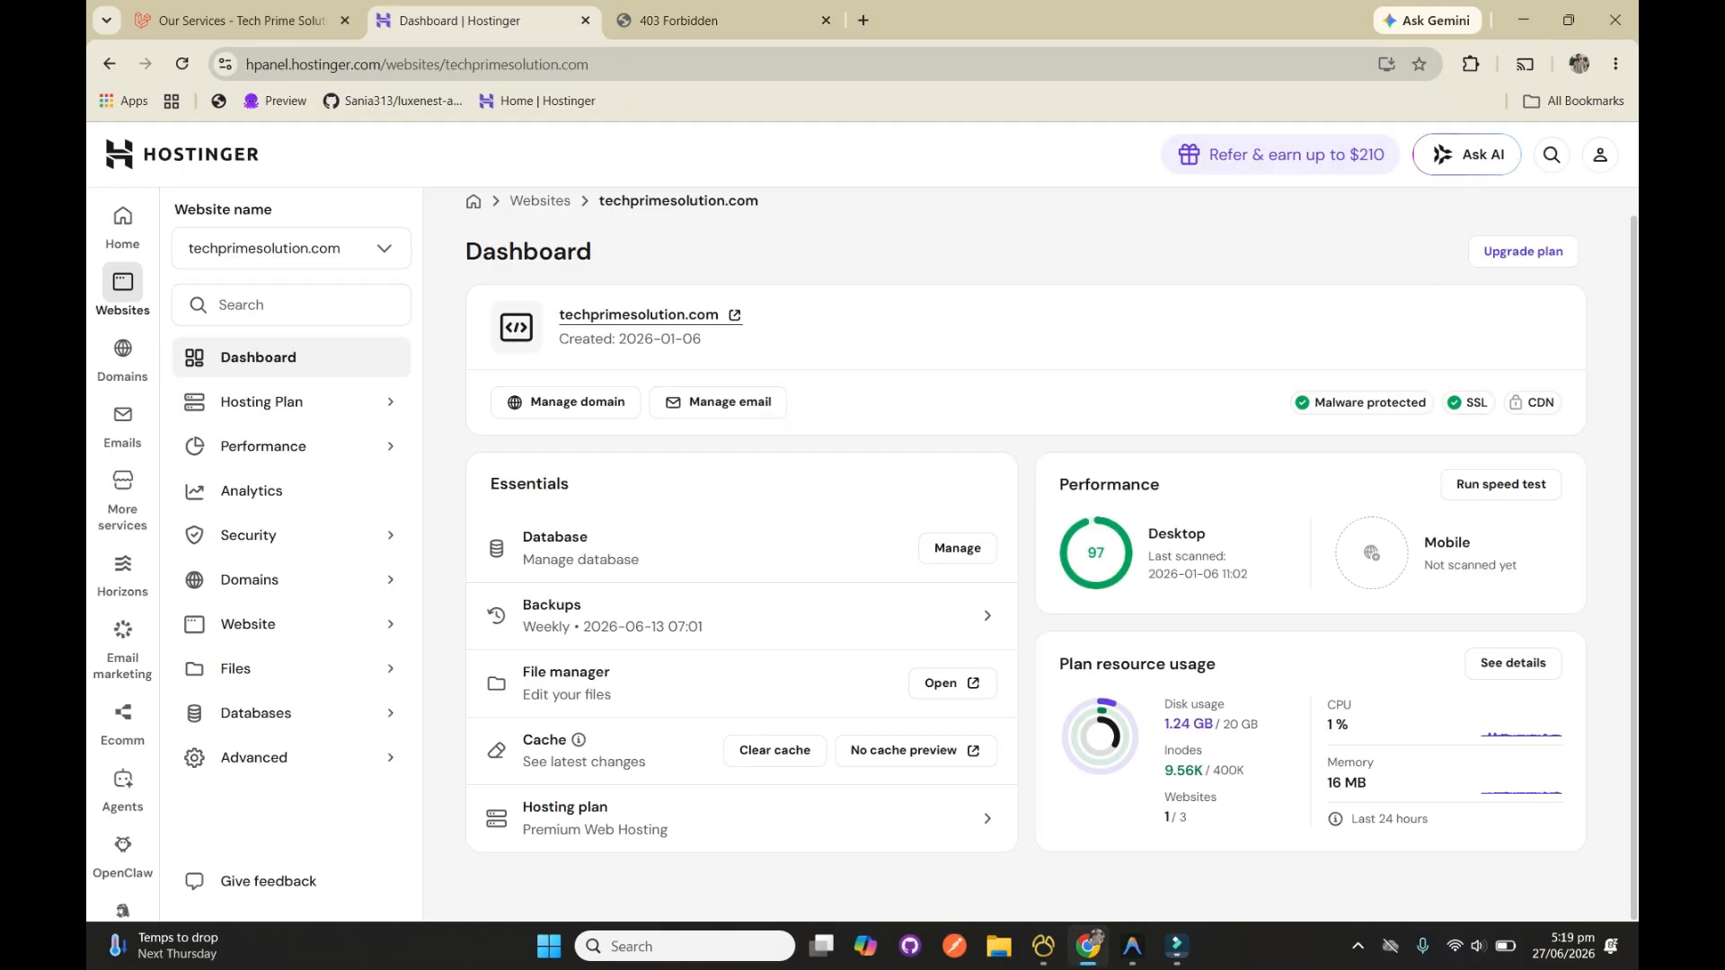
left_click(649, 316)
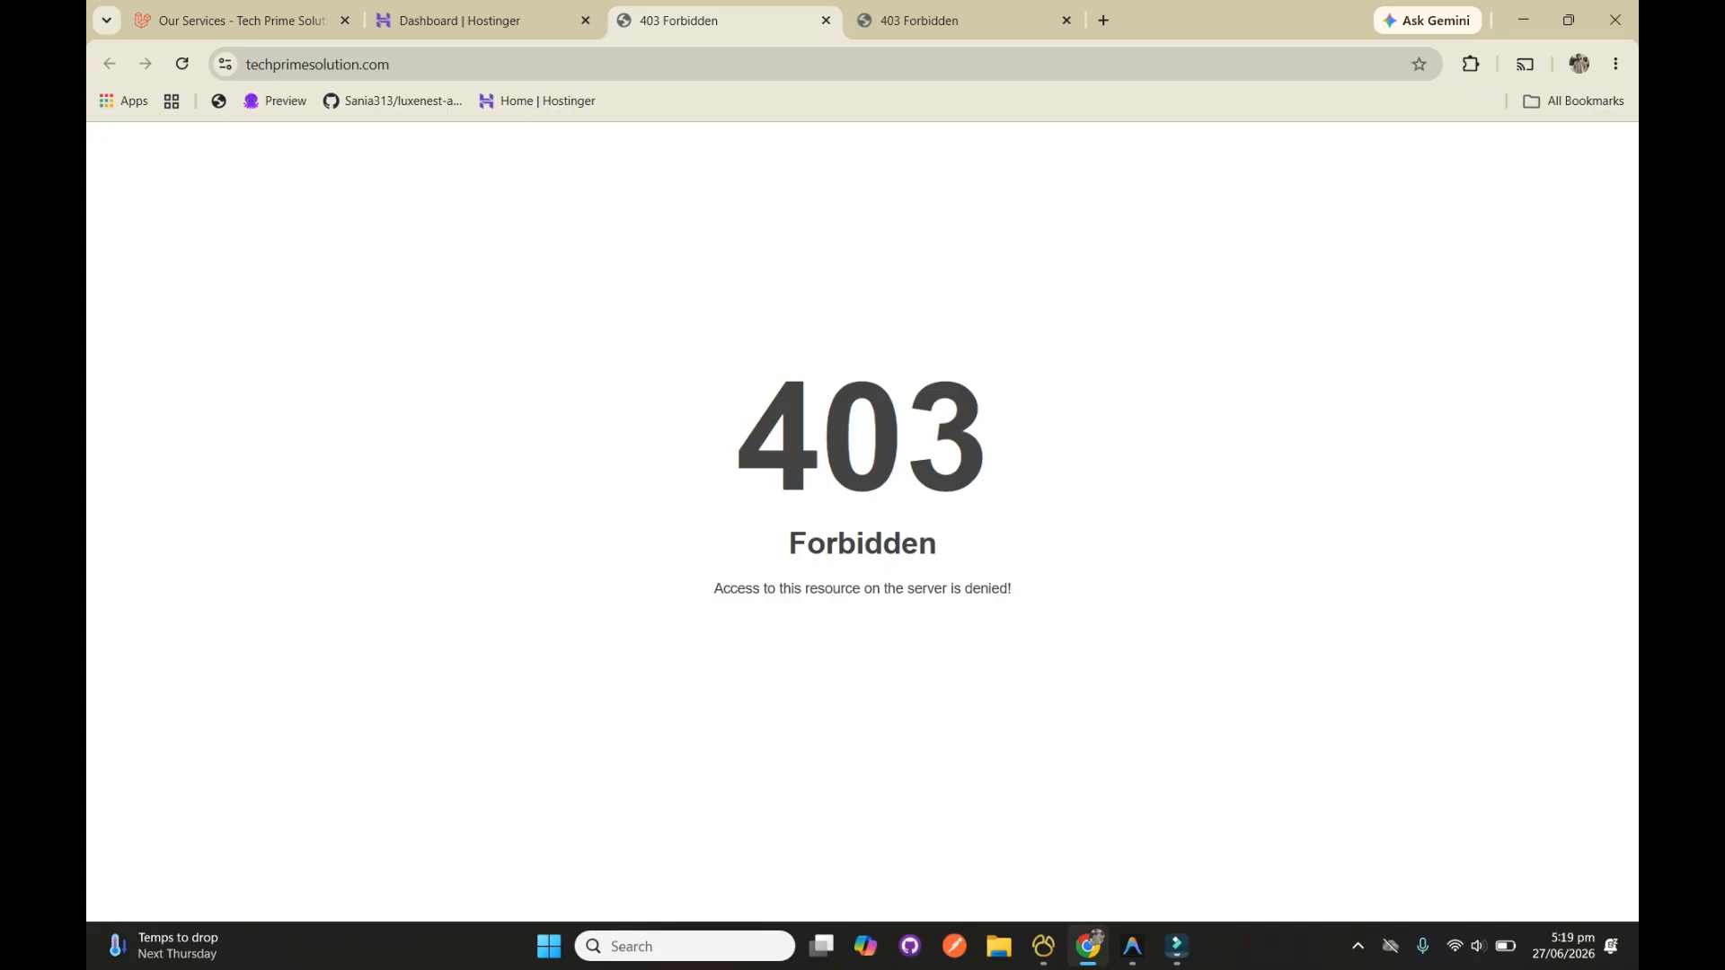
left_click_drag(732, 423, 952, 546)
left_click(970, 550)
left_click(826, 20)
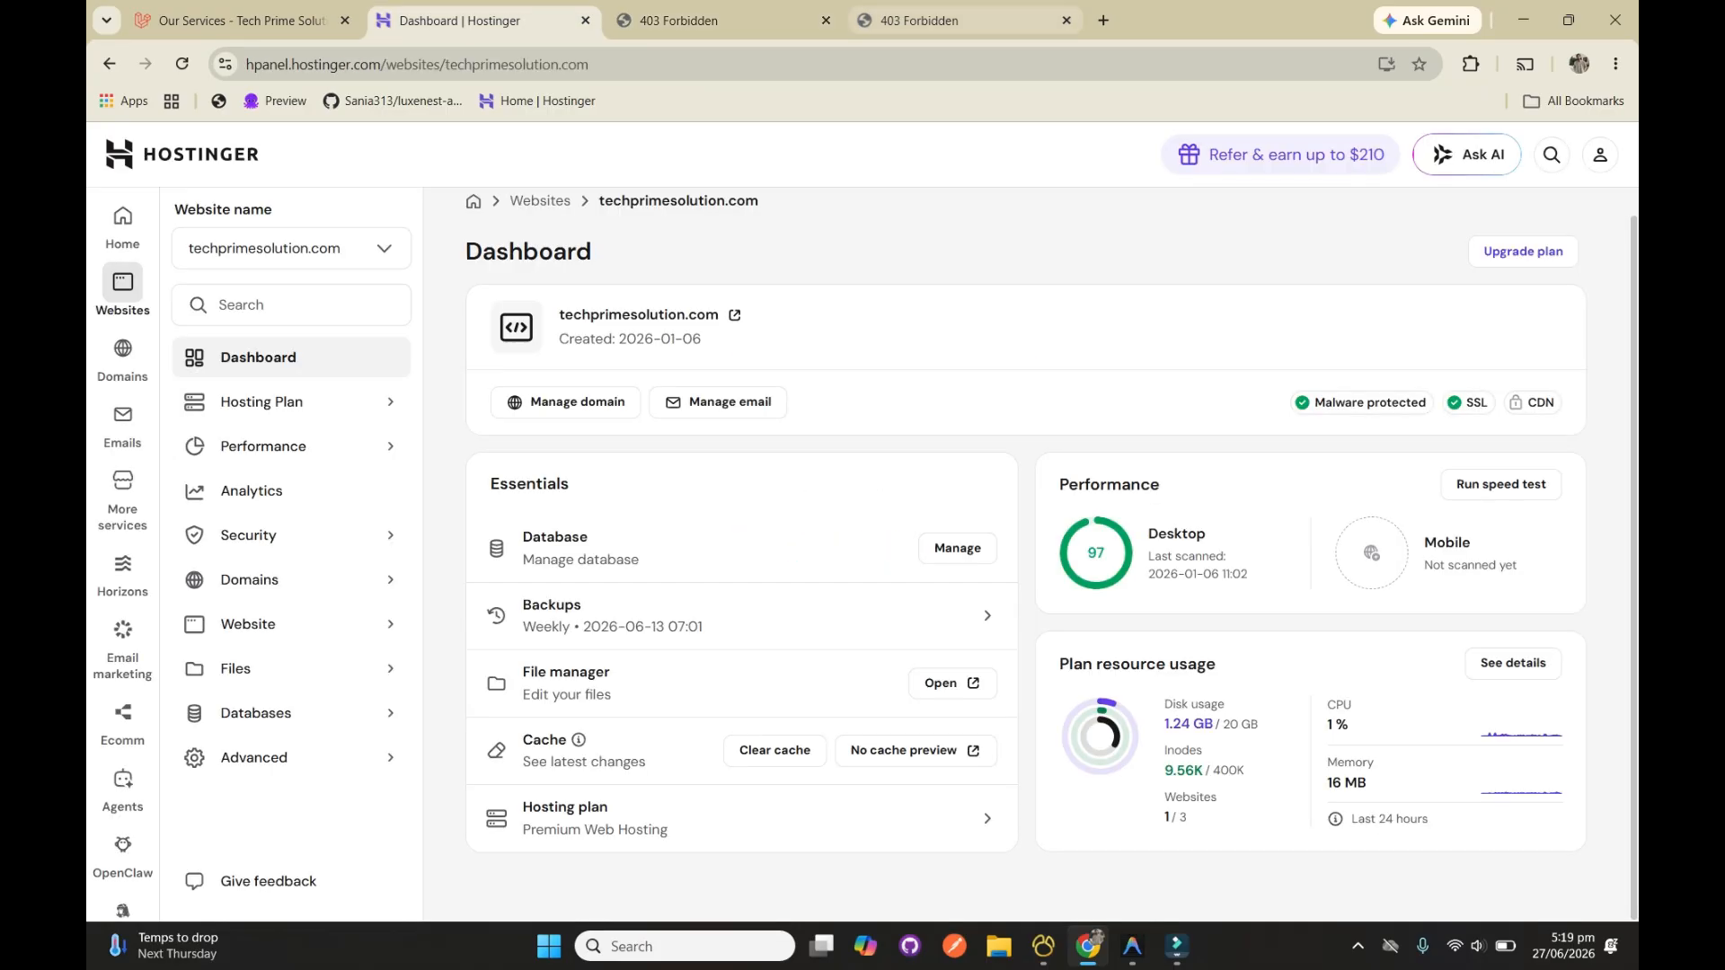
left_click(825, 20)
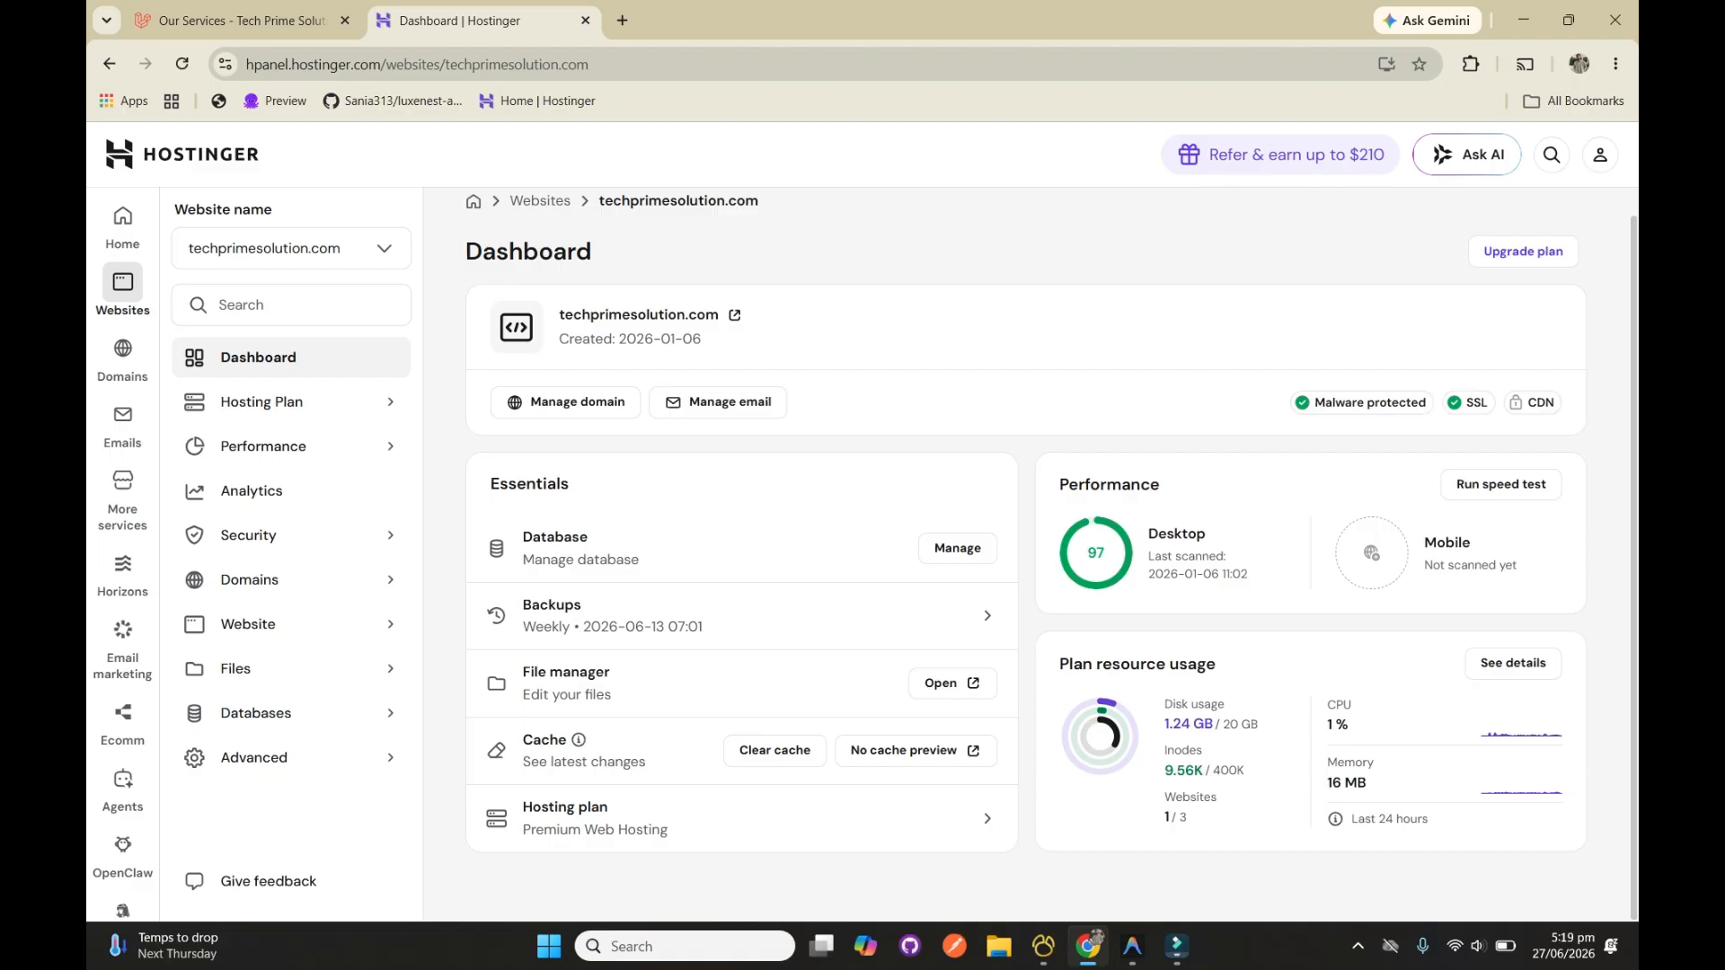
Open the website's file manager, look inside the public_html folder and return to the root directory
left_click(951, 683)
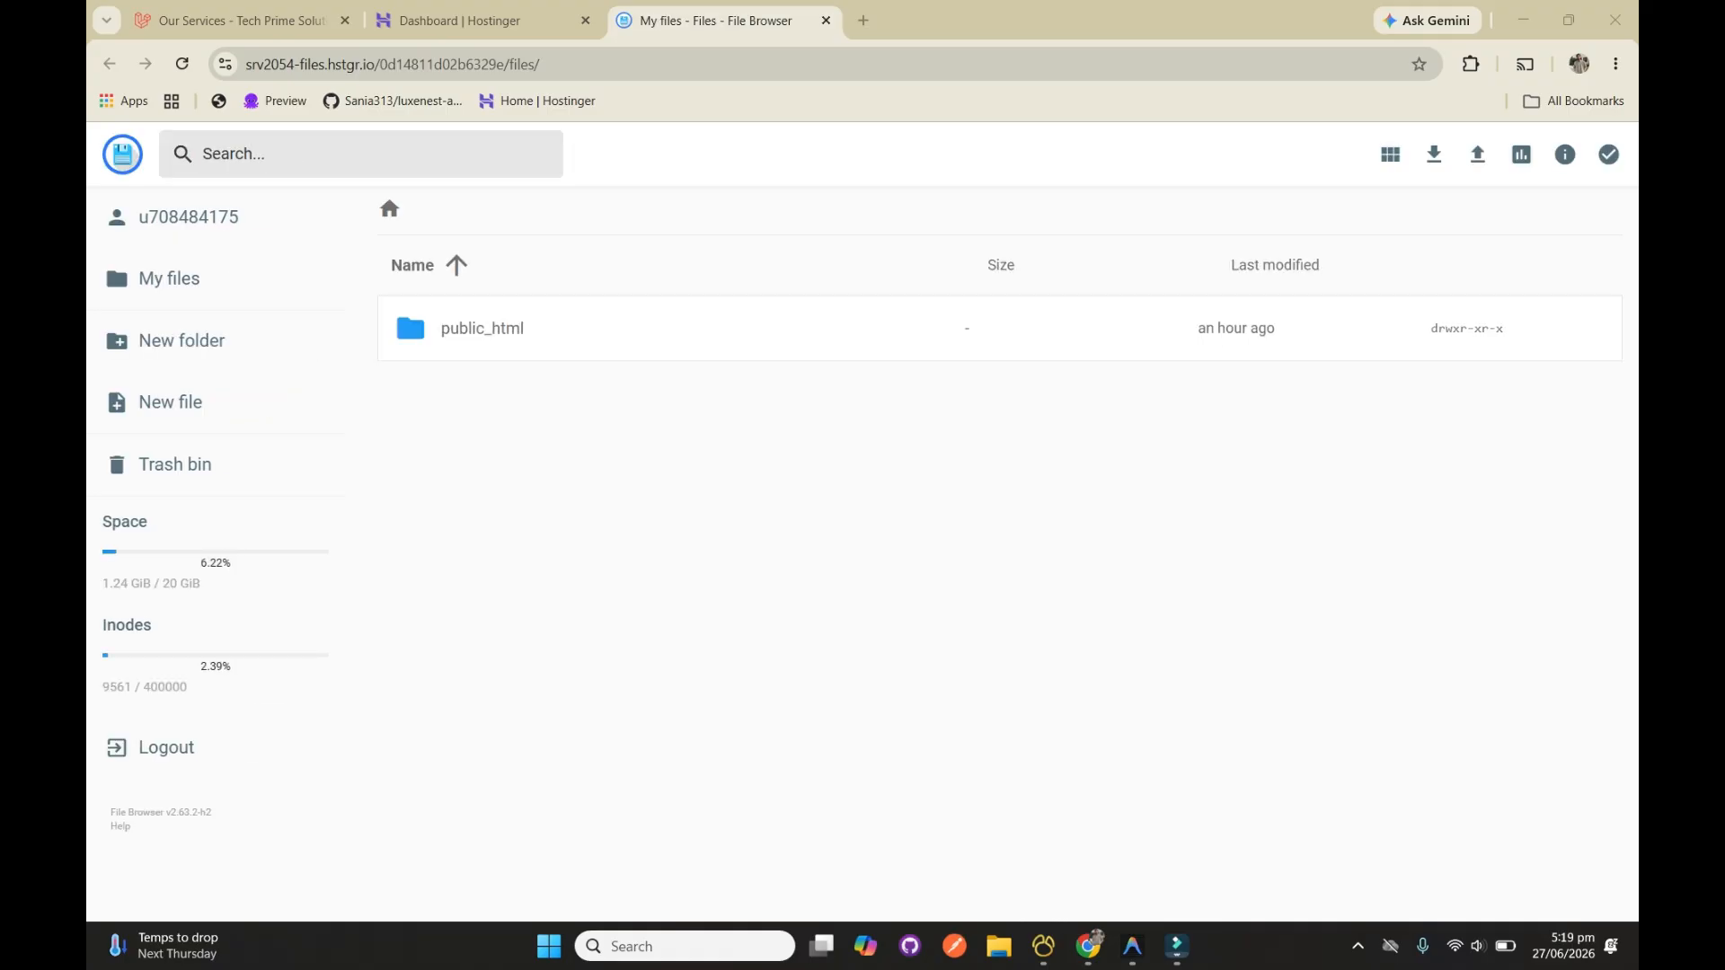
double_click(481, 329)
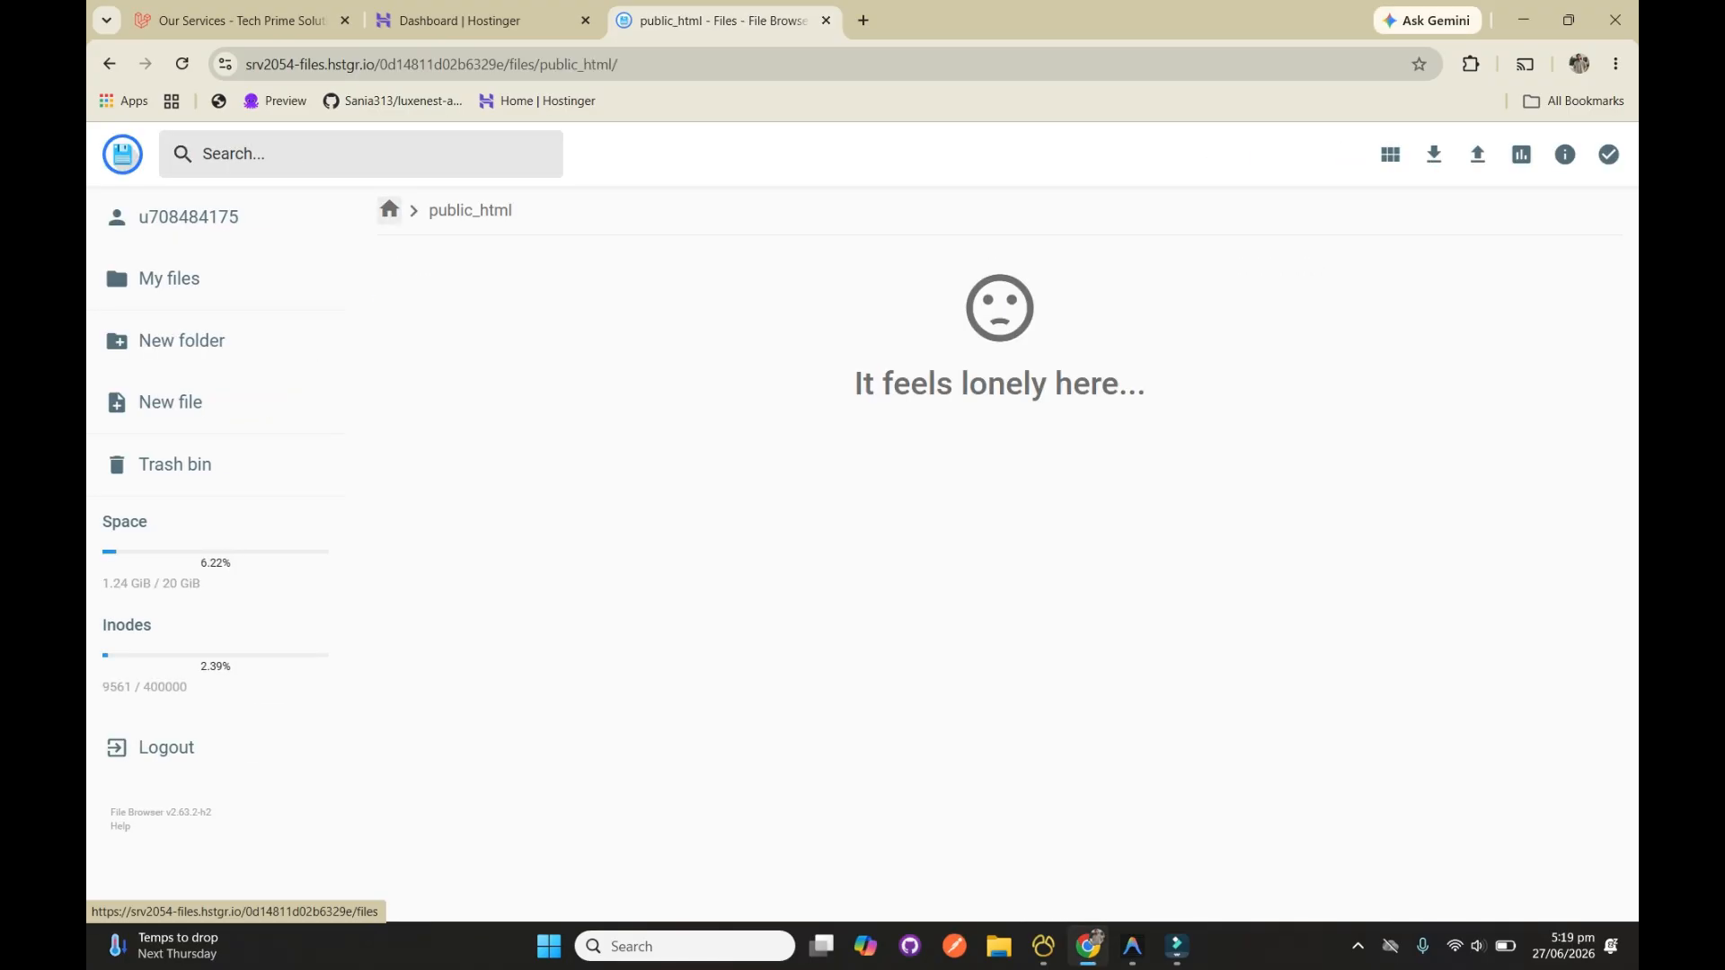
left_click(389, 210)
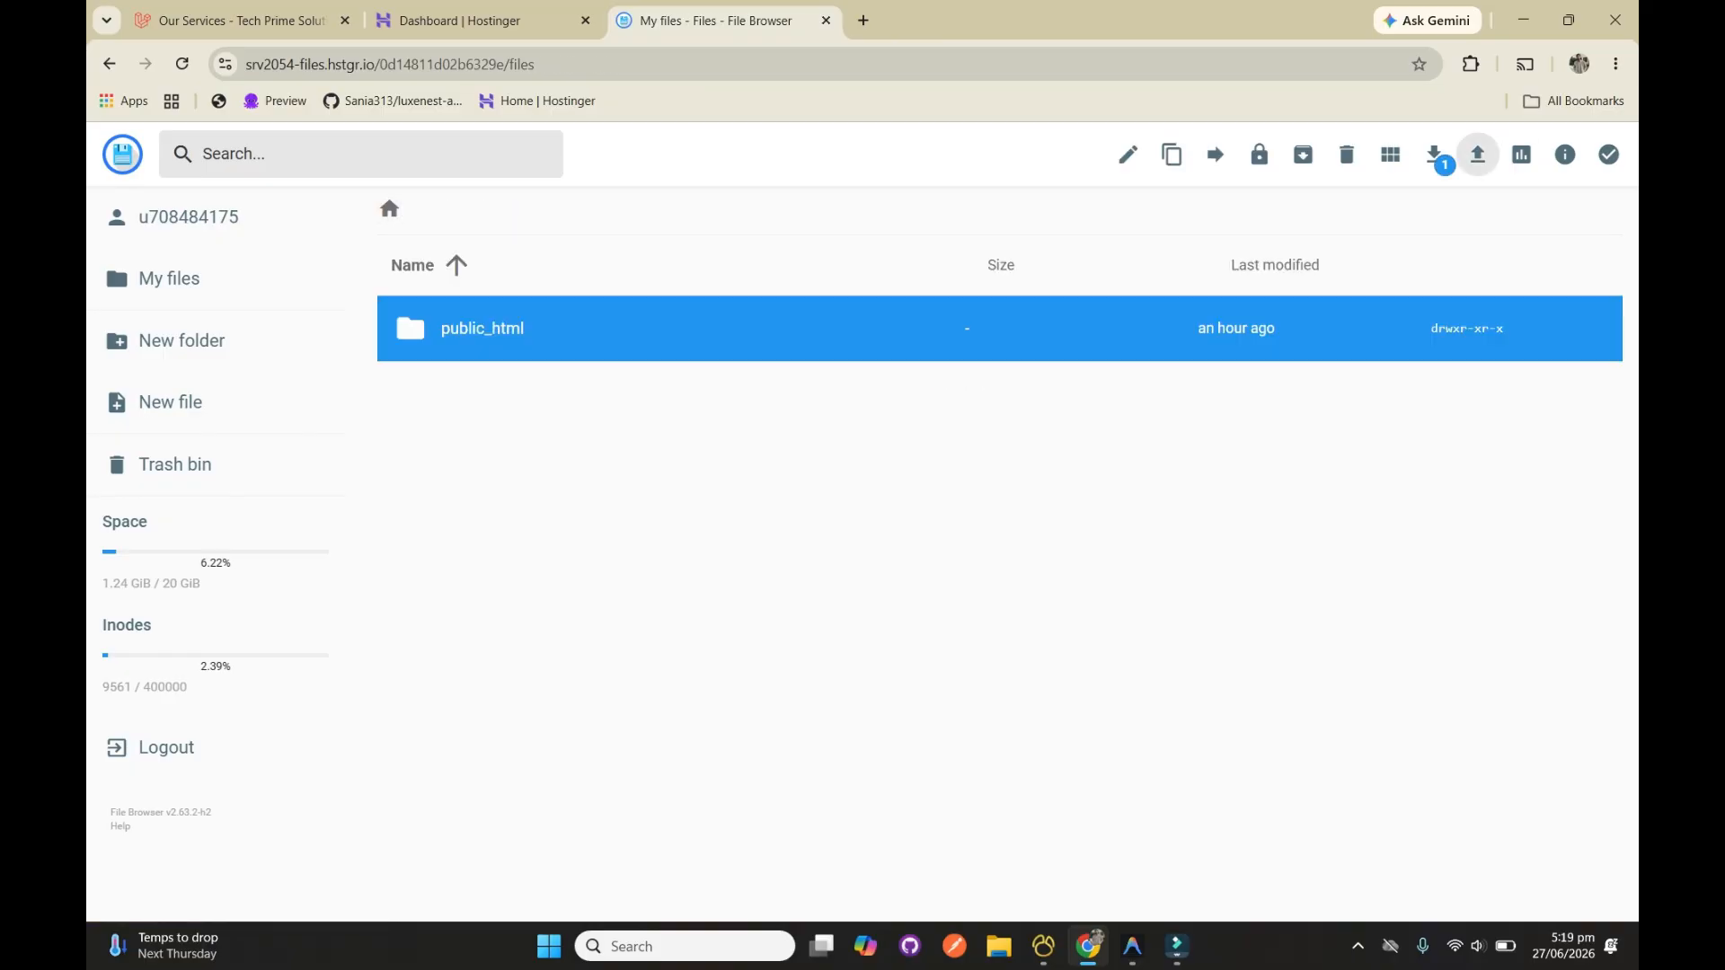
Upload the public_html (1) zip file from the TechPrimeLiveCode folder in Downloads to the hosting root directory
left_click(1477, 155)
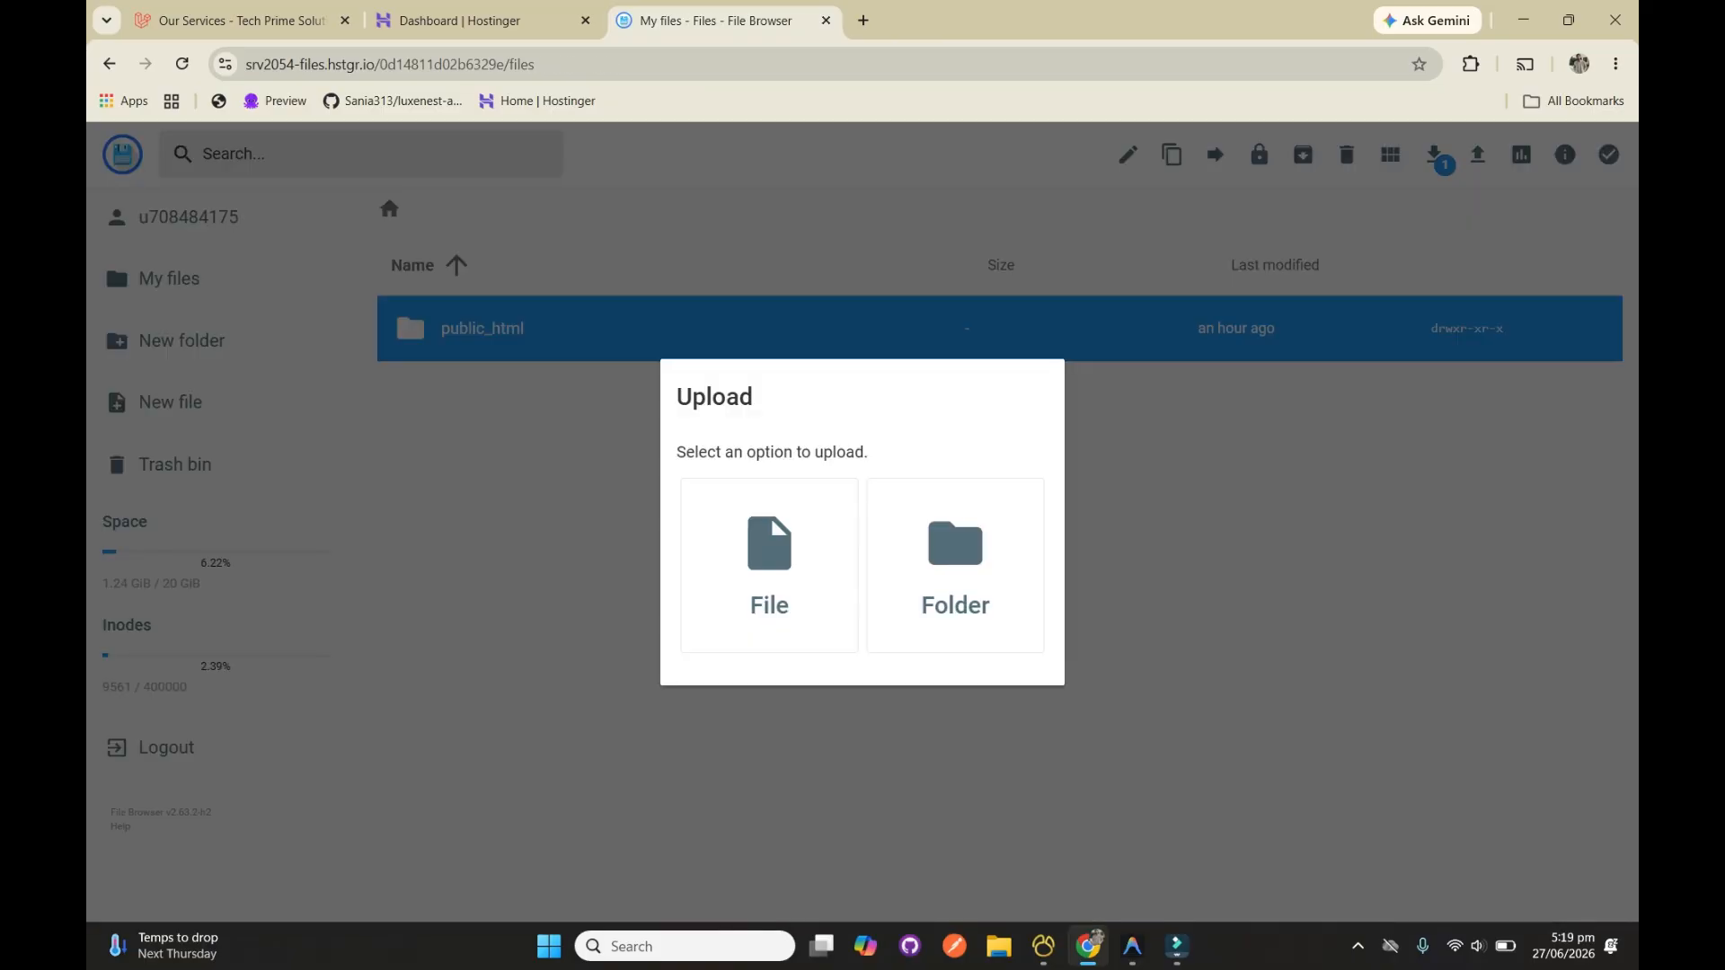
left_click(1477, 154)
left_click(1477, 155)
left_click(769, 566)
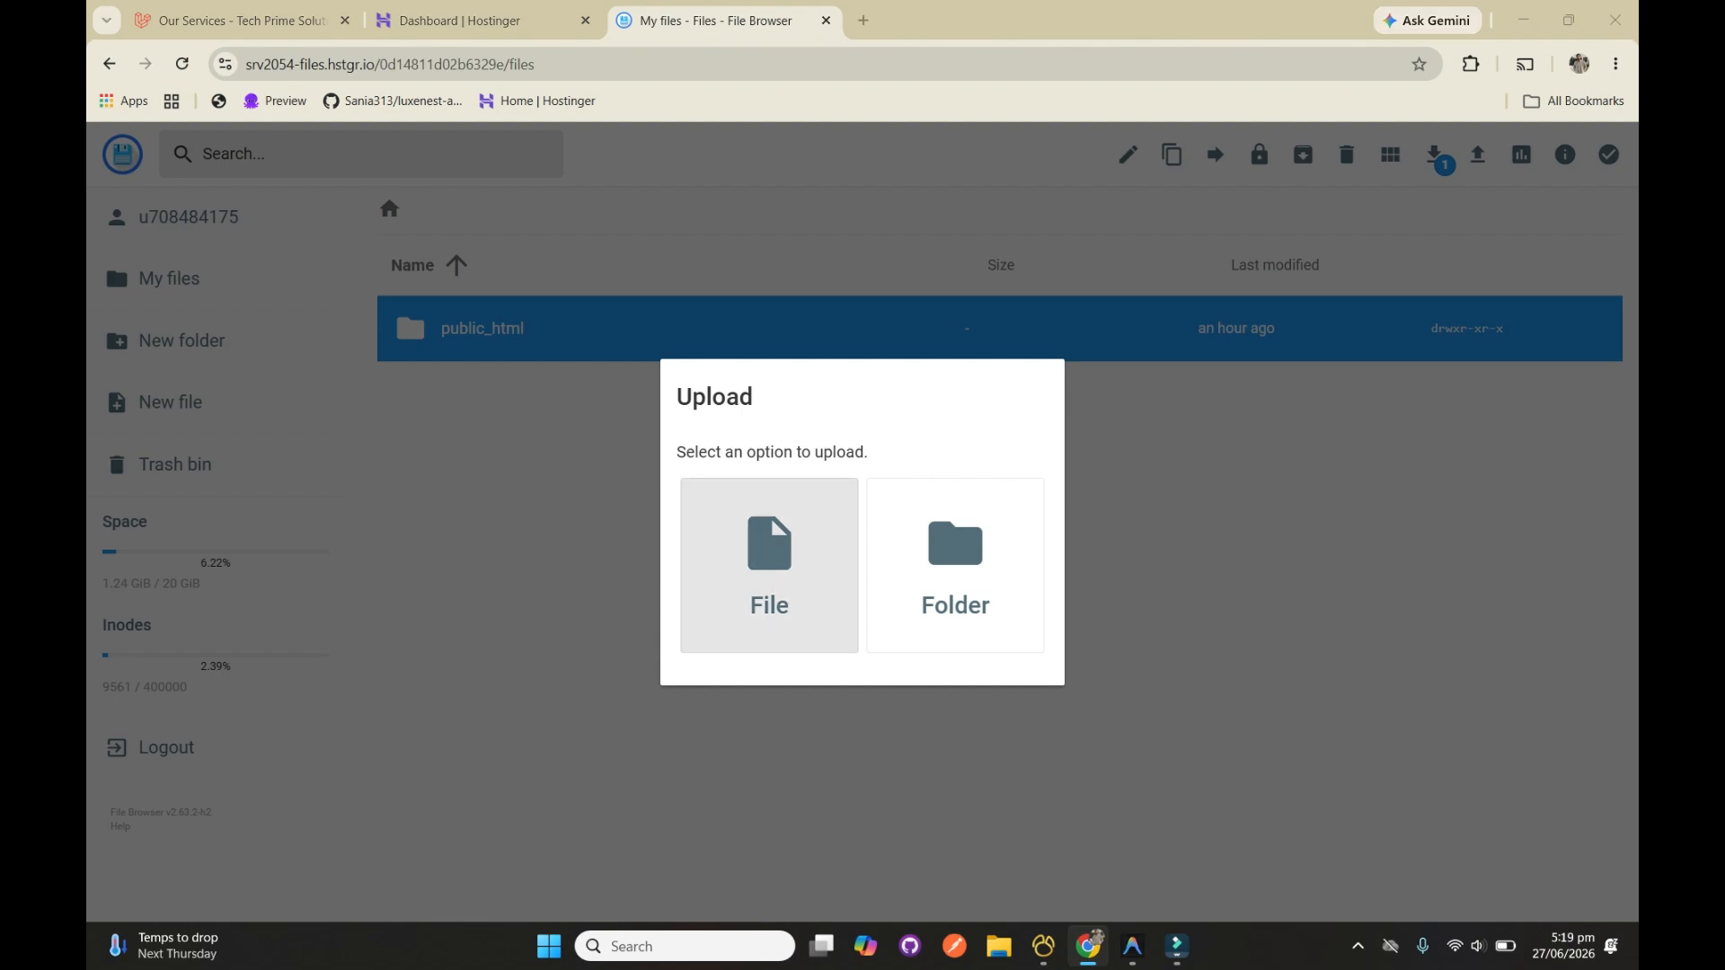
left_click(395, 185)
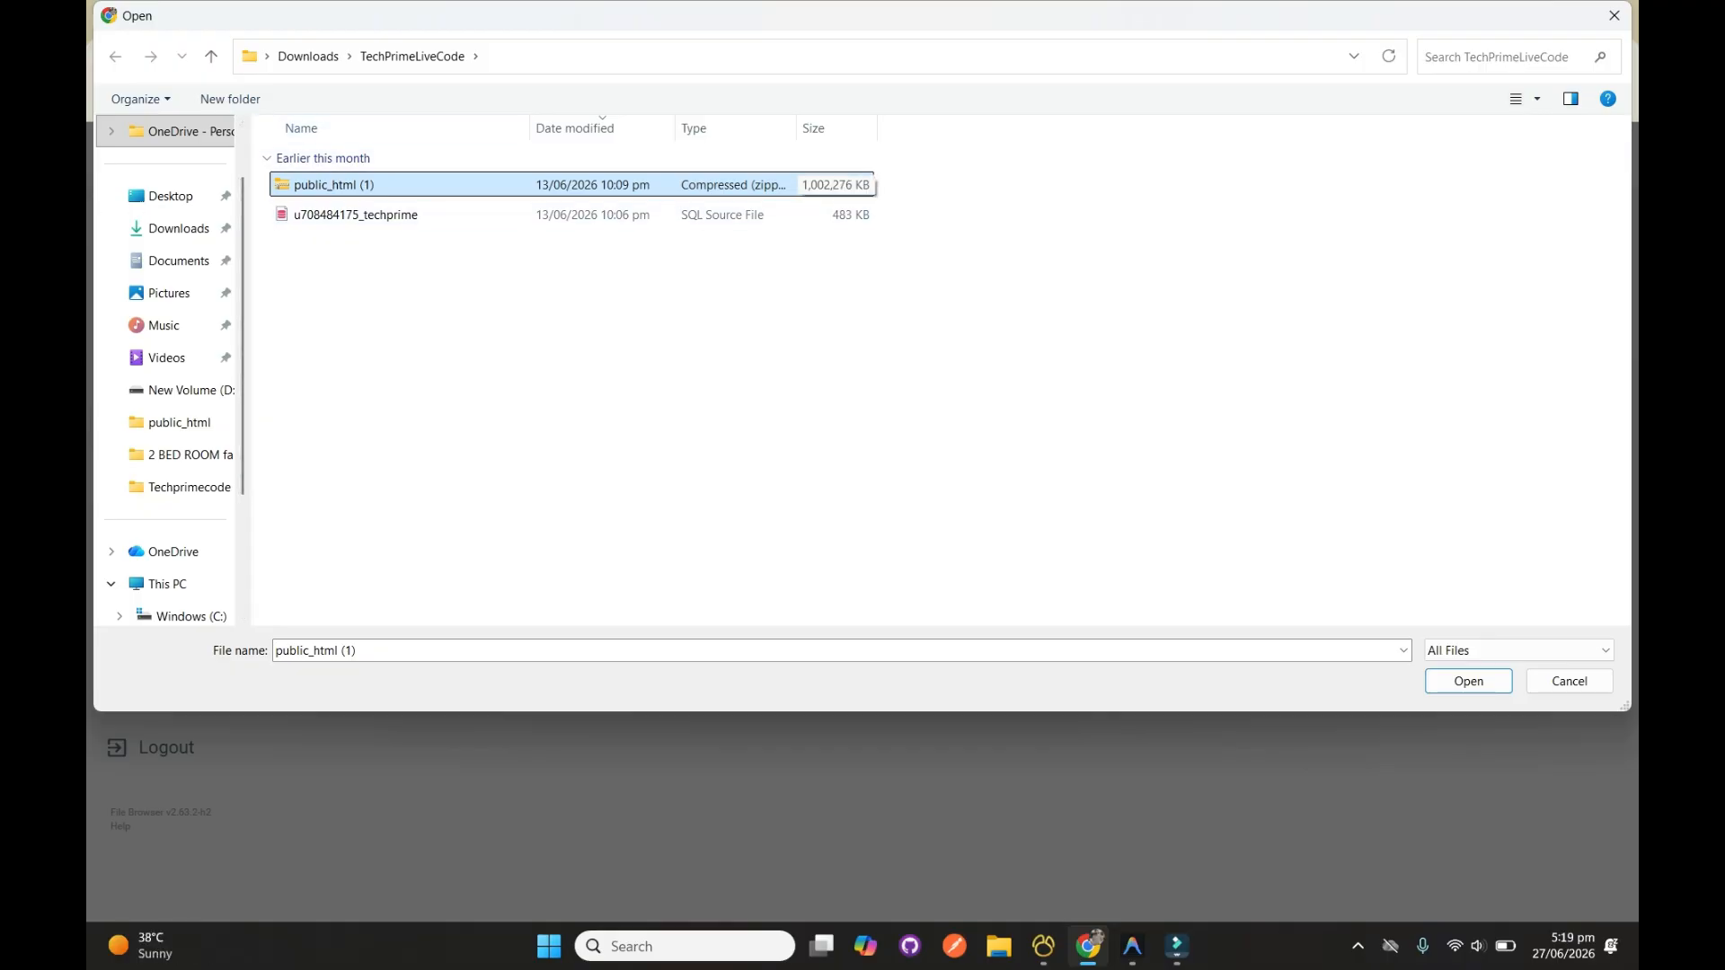
key("Return")
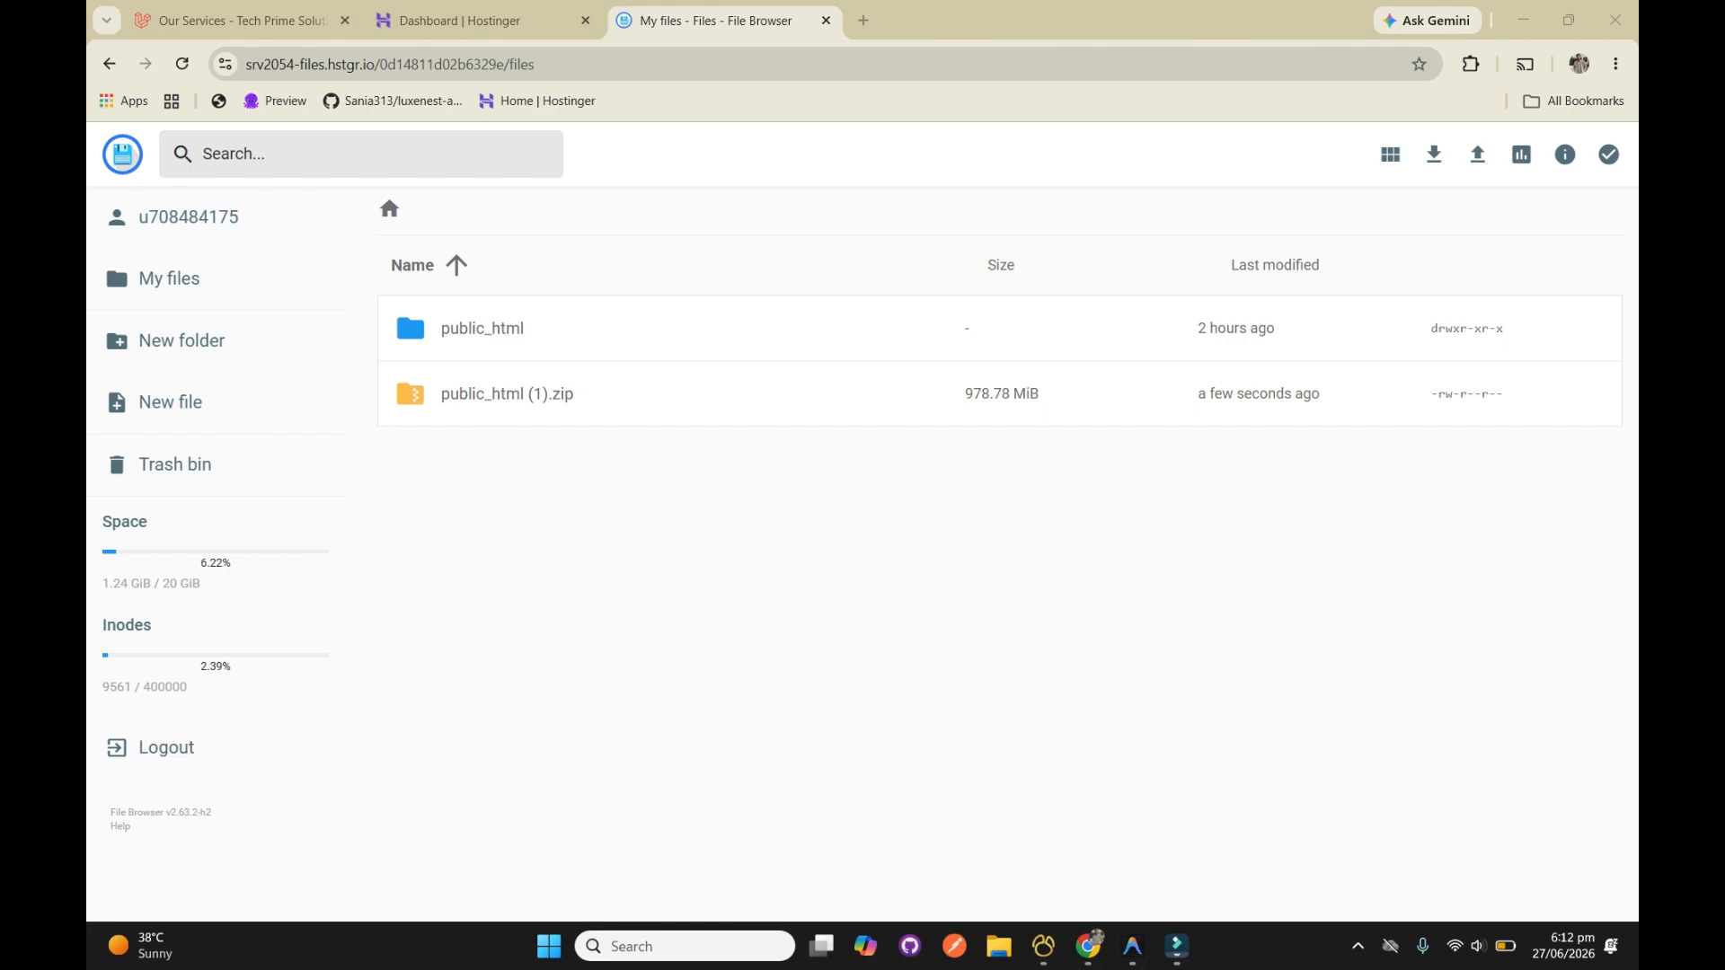
Extract public_html (1).zip in the root directory into a folder named project
left_click(409, 394)
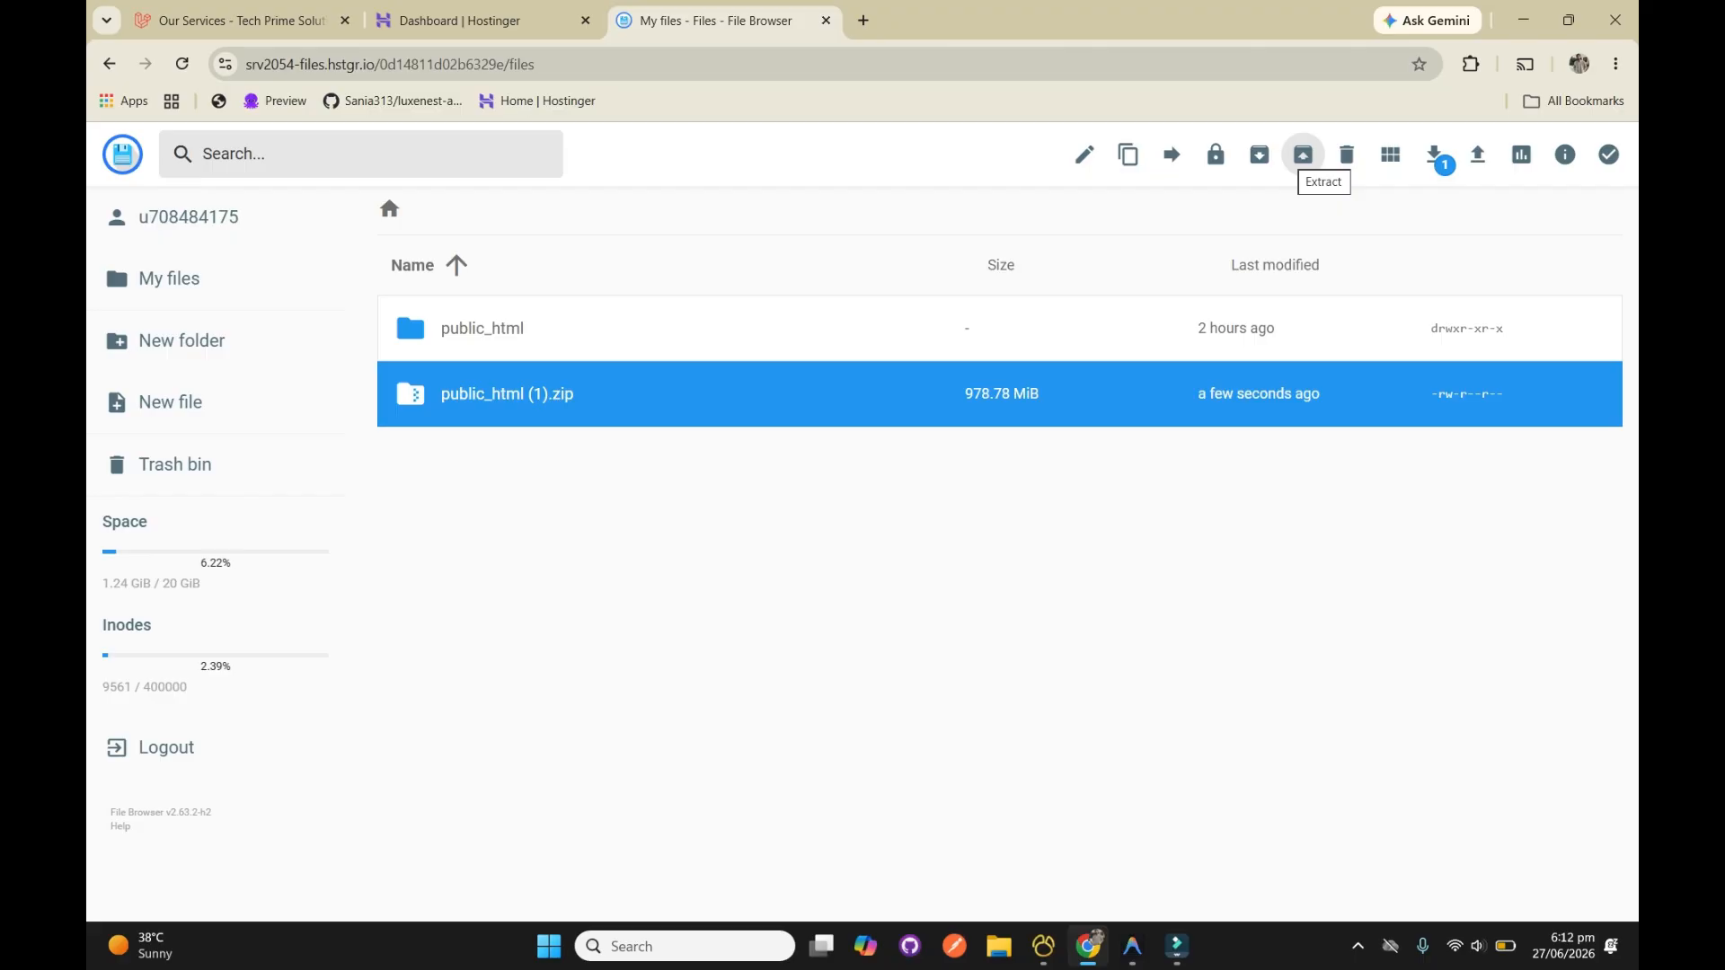
left_click(1303, 154)
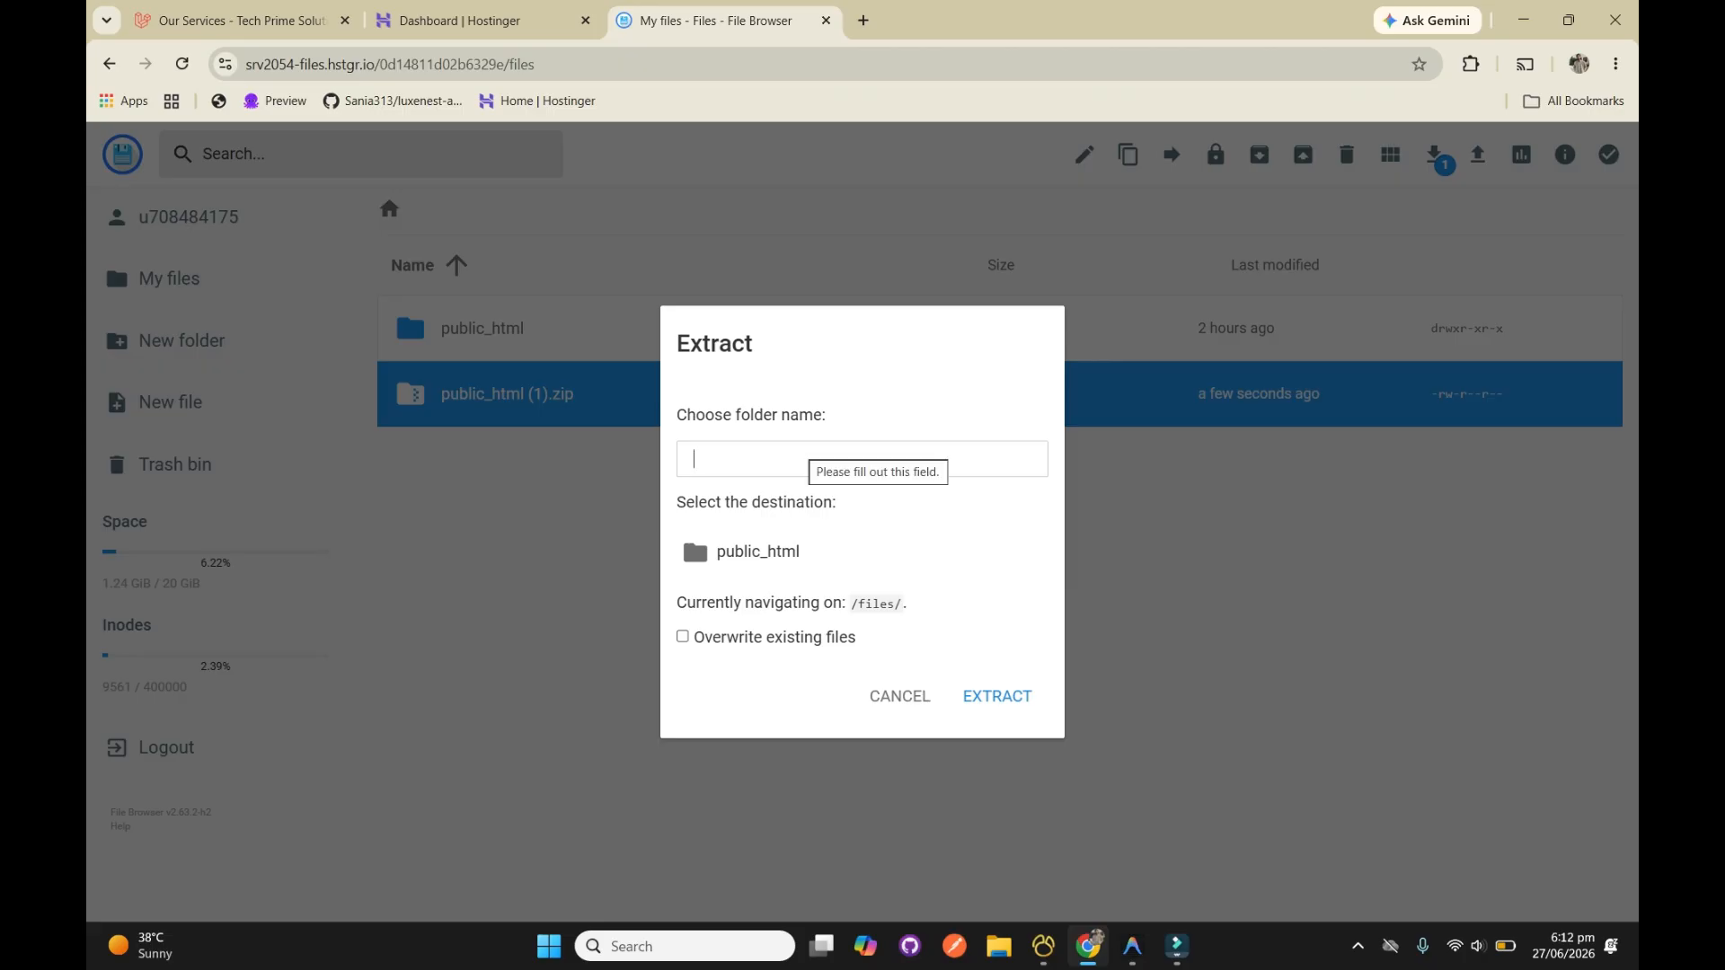
type("public")
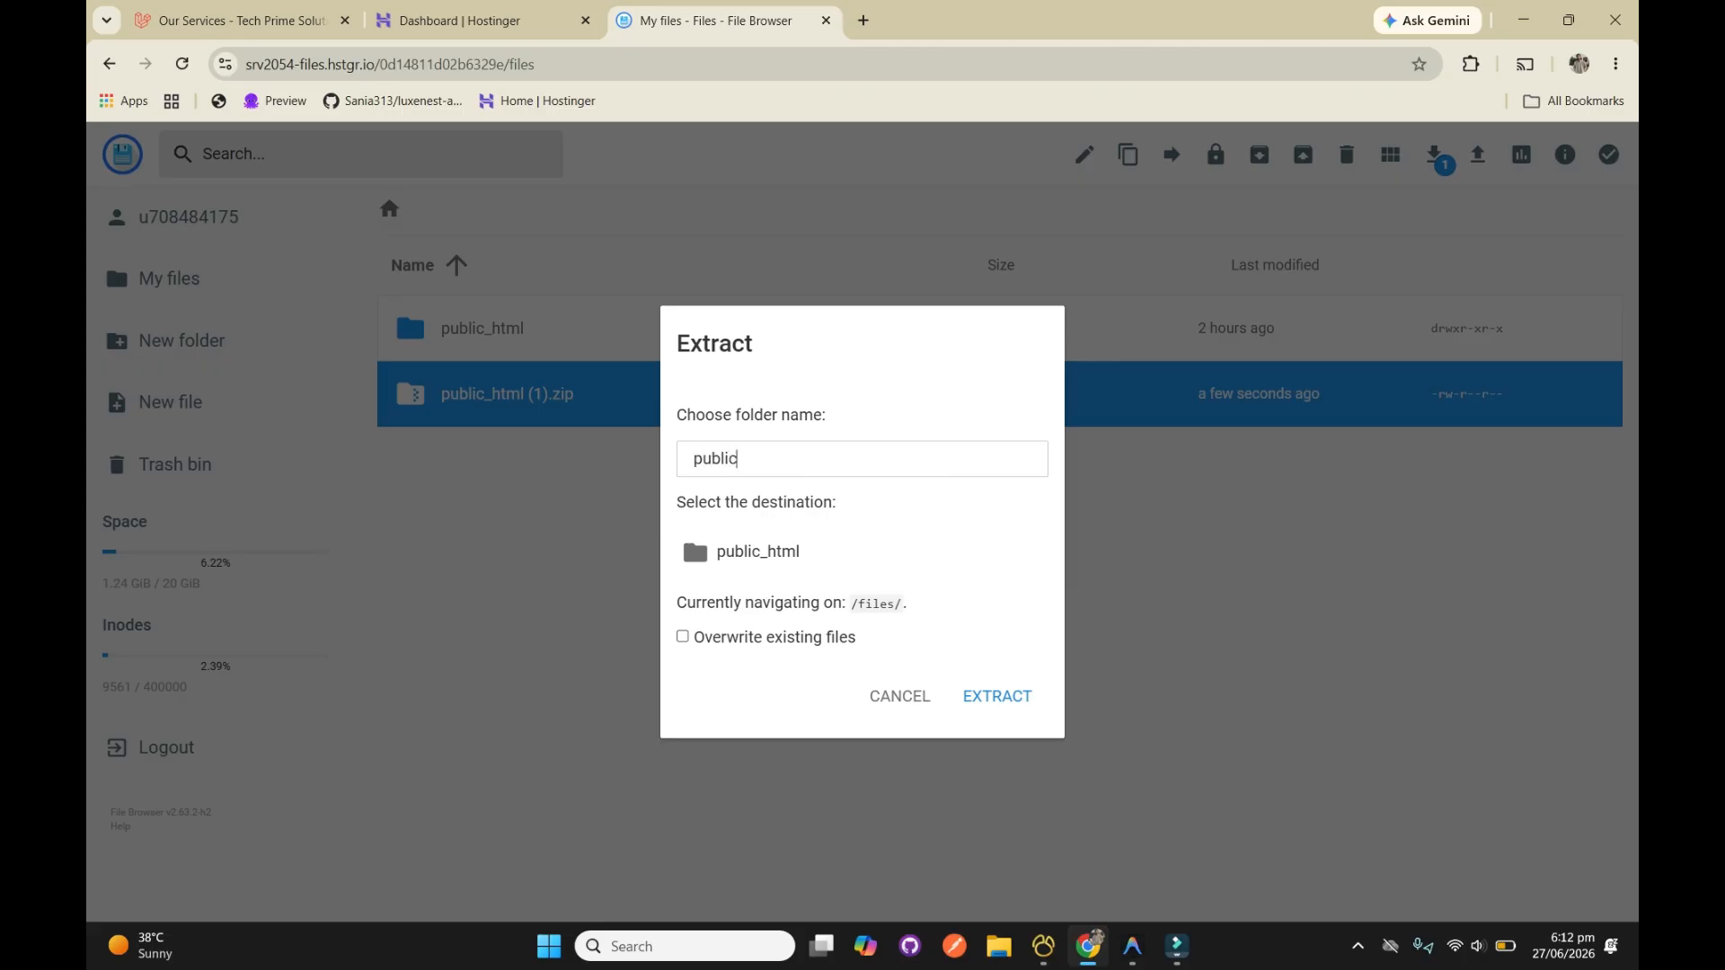
key("BackSpace")
key("BackSpace")
key("BackSpace")
key("BackSpace")
key("BackSpace")
key("BackSpace")
type("Tproject")
key("Return")
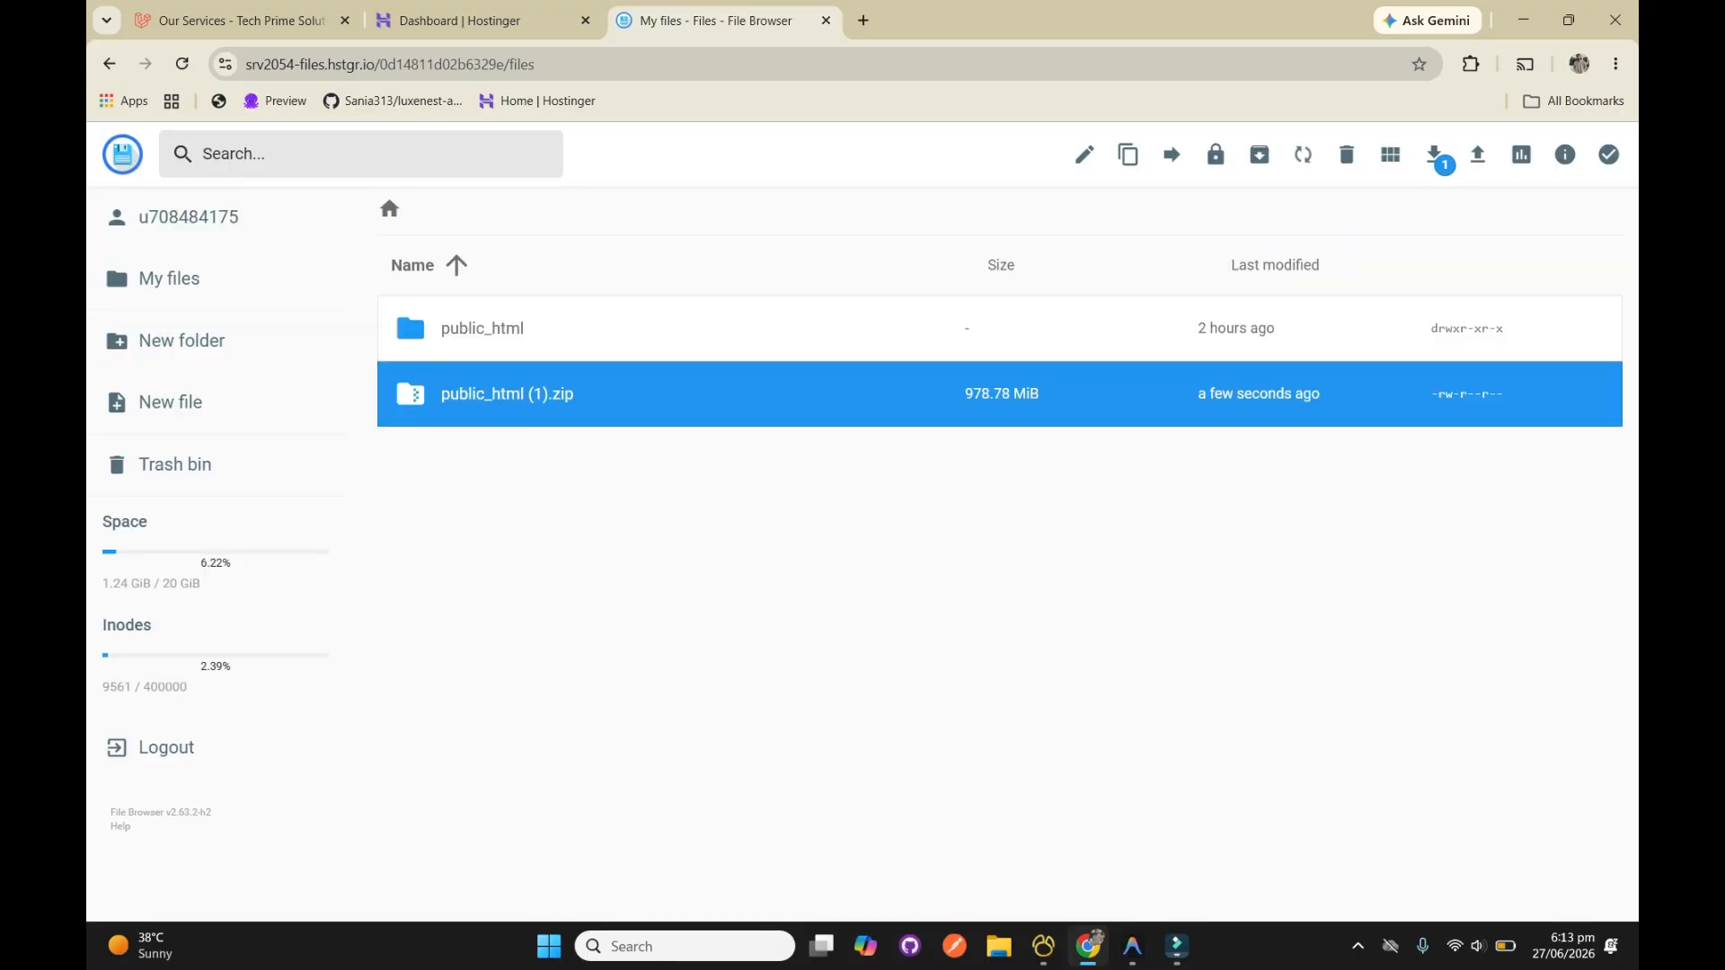
Check the contents of the public_html and project folders and return to the root directory
double_click(482, 329)
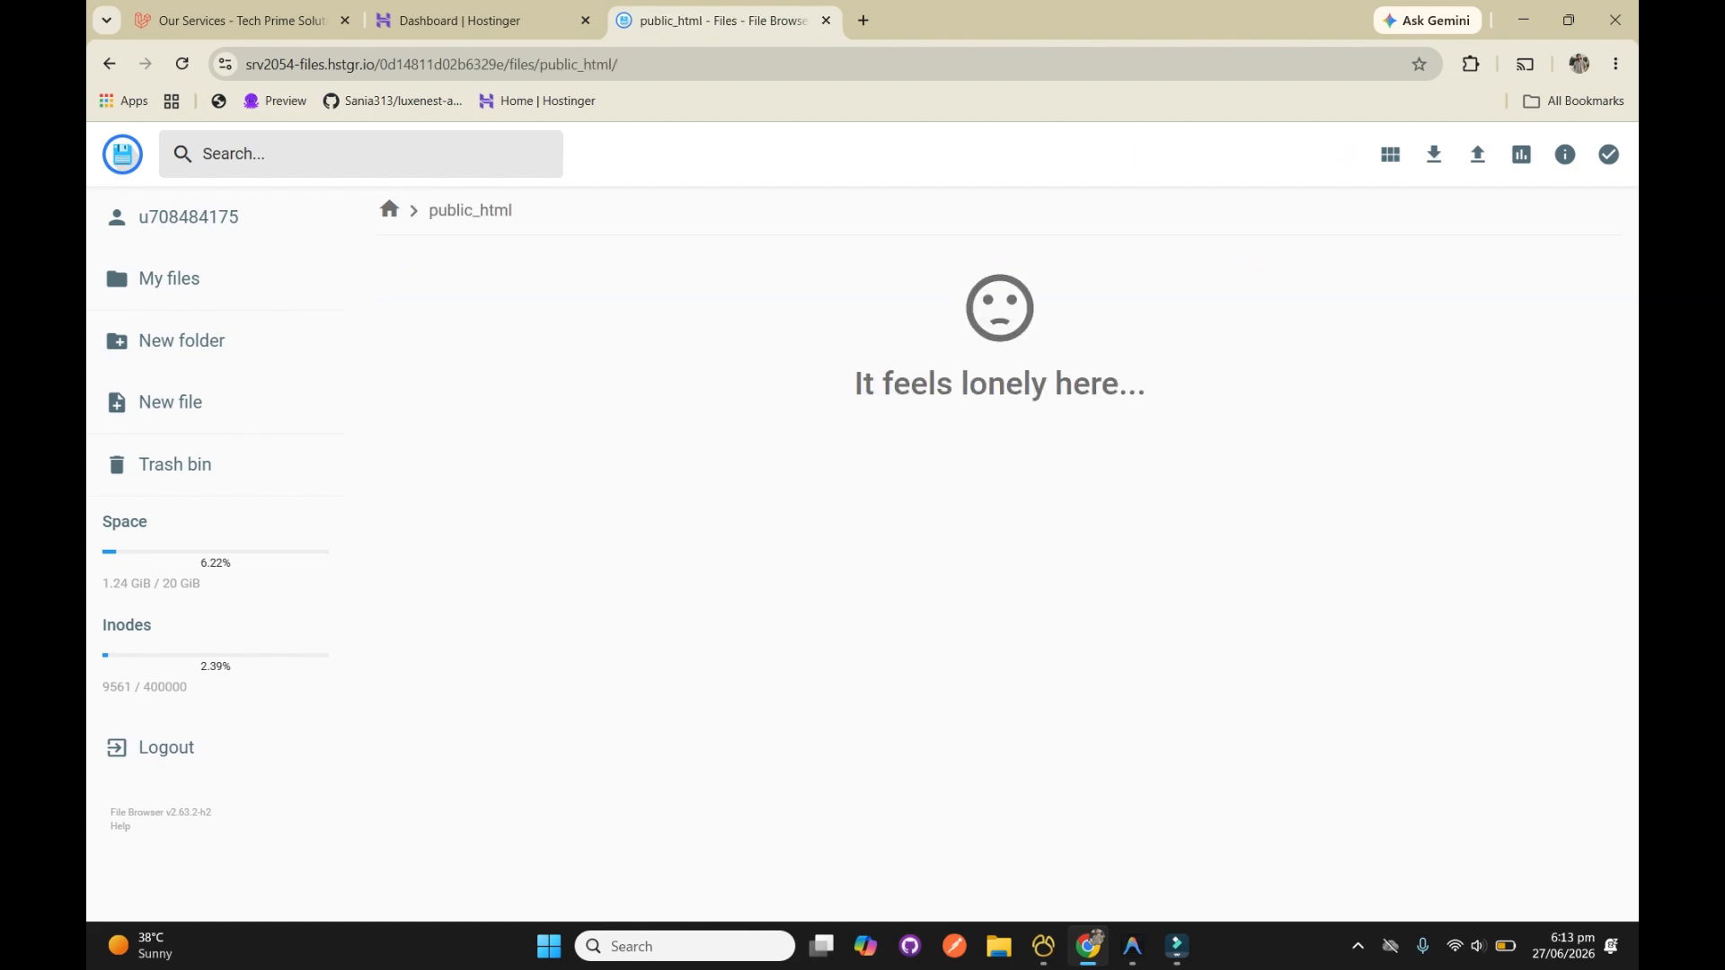
left_click(389, 209)
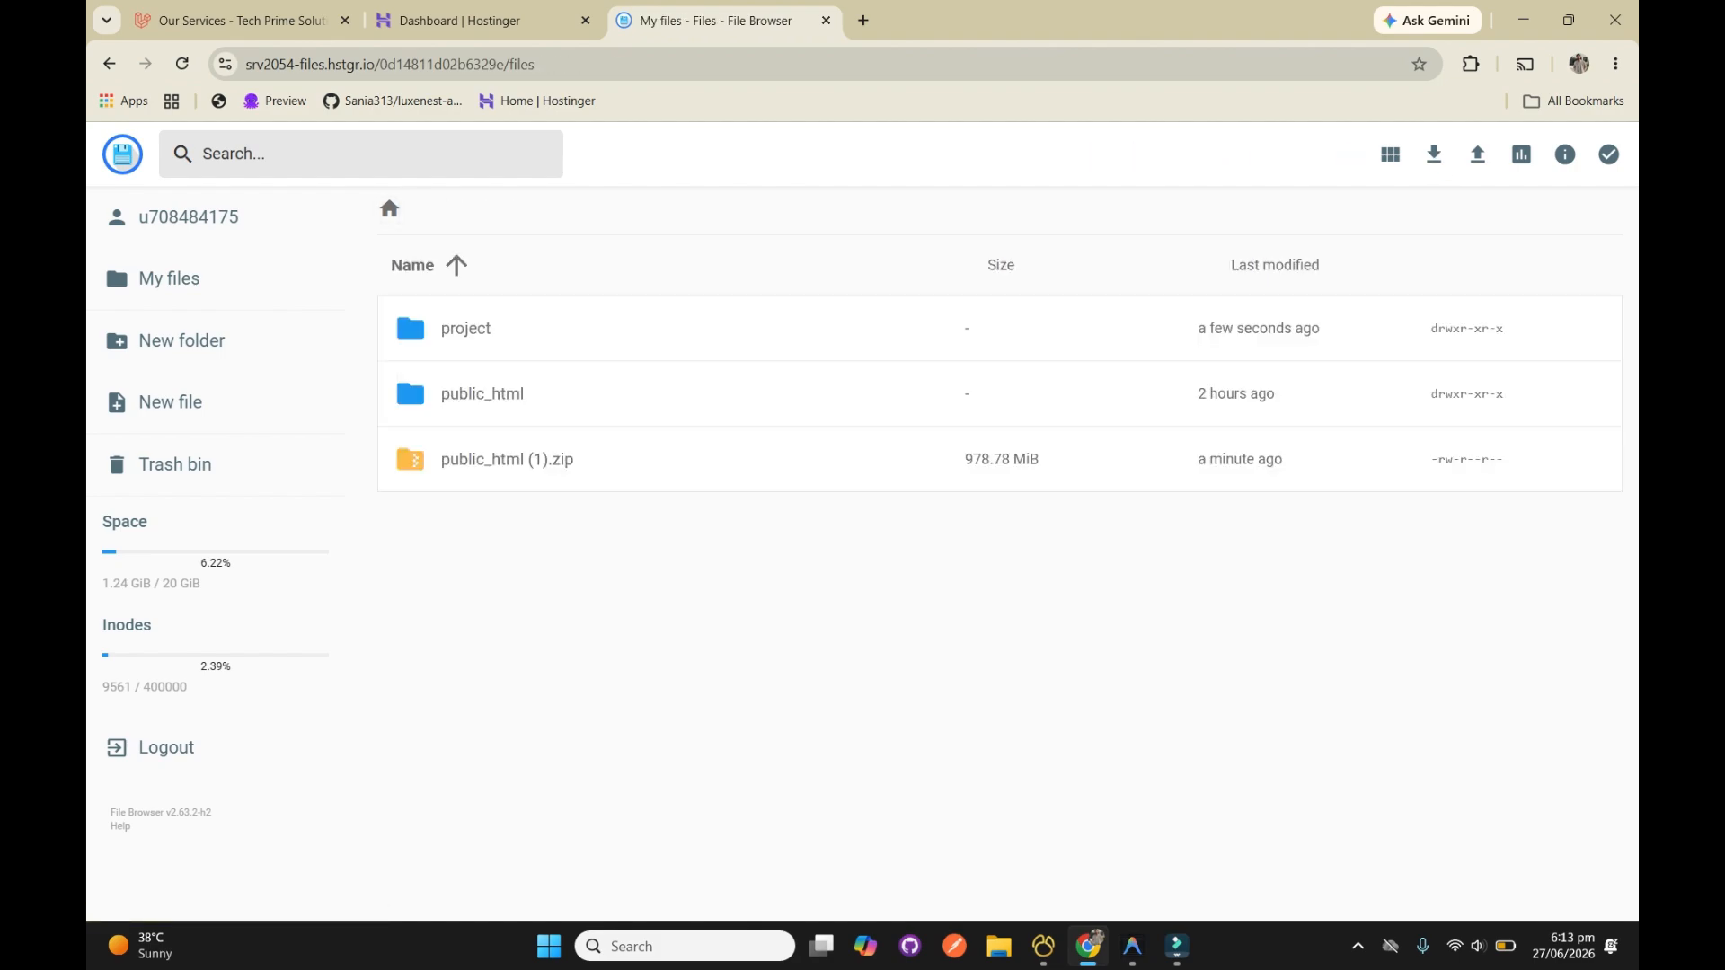
double_click(407, 357)
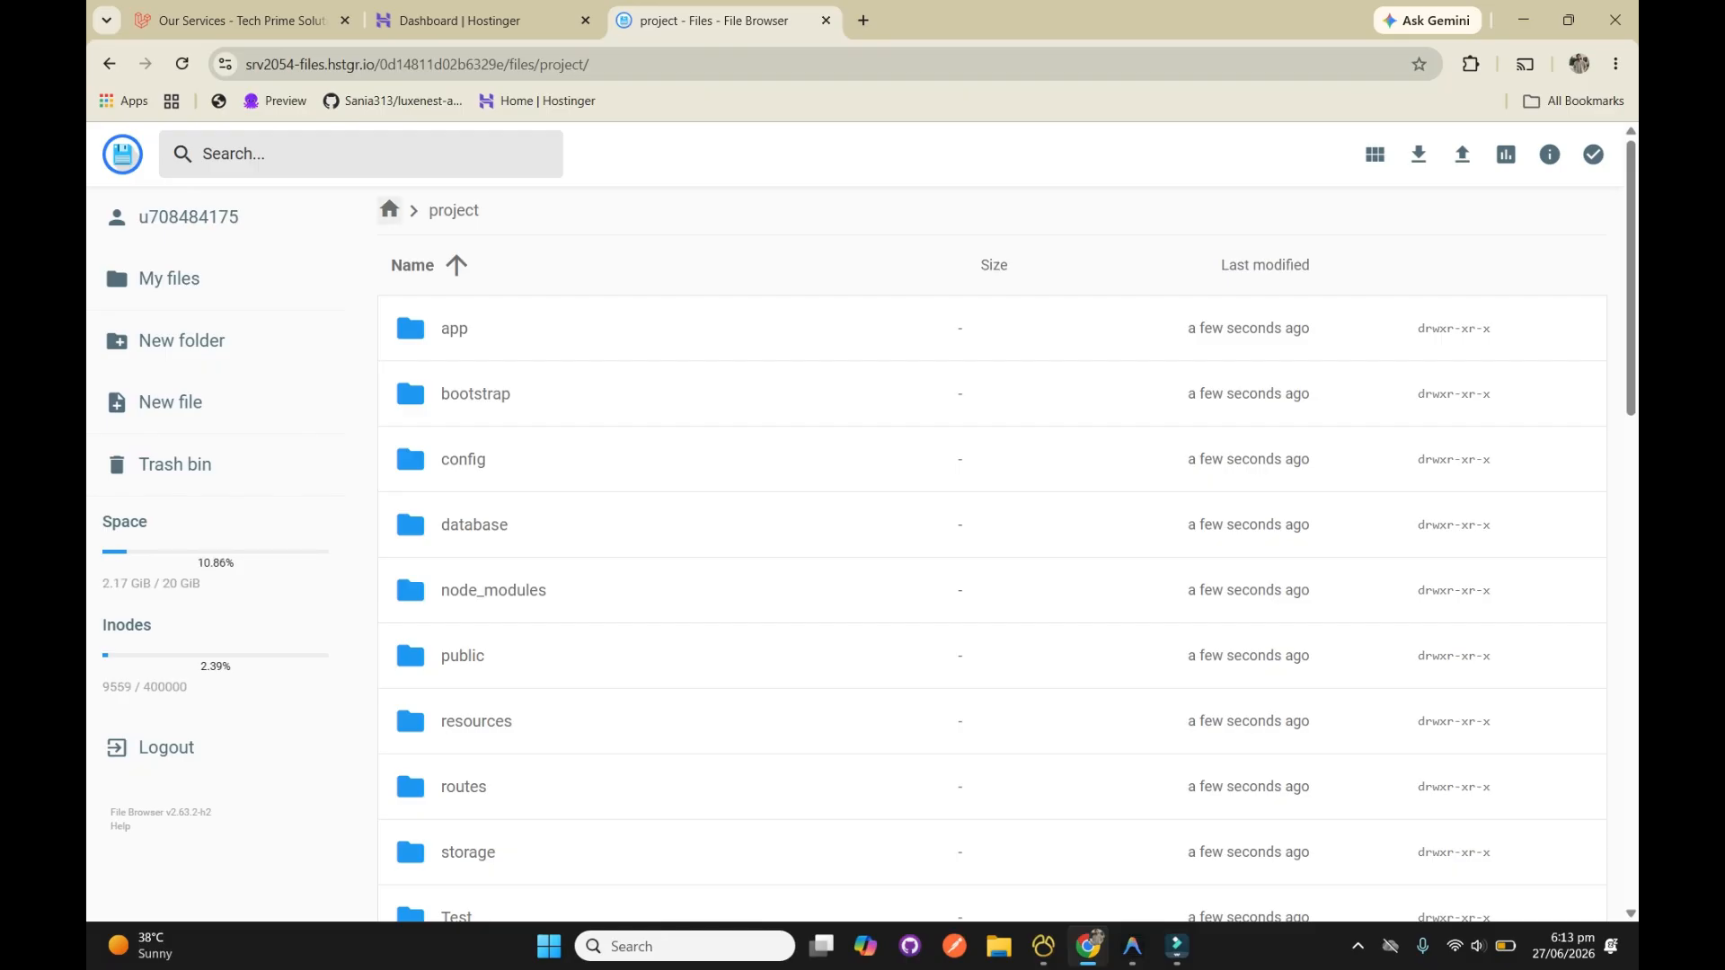
left_click(389, 210)
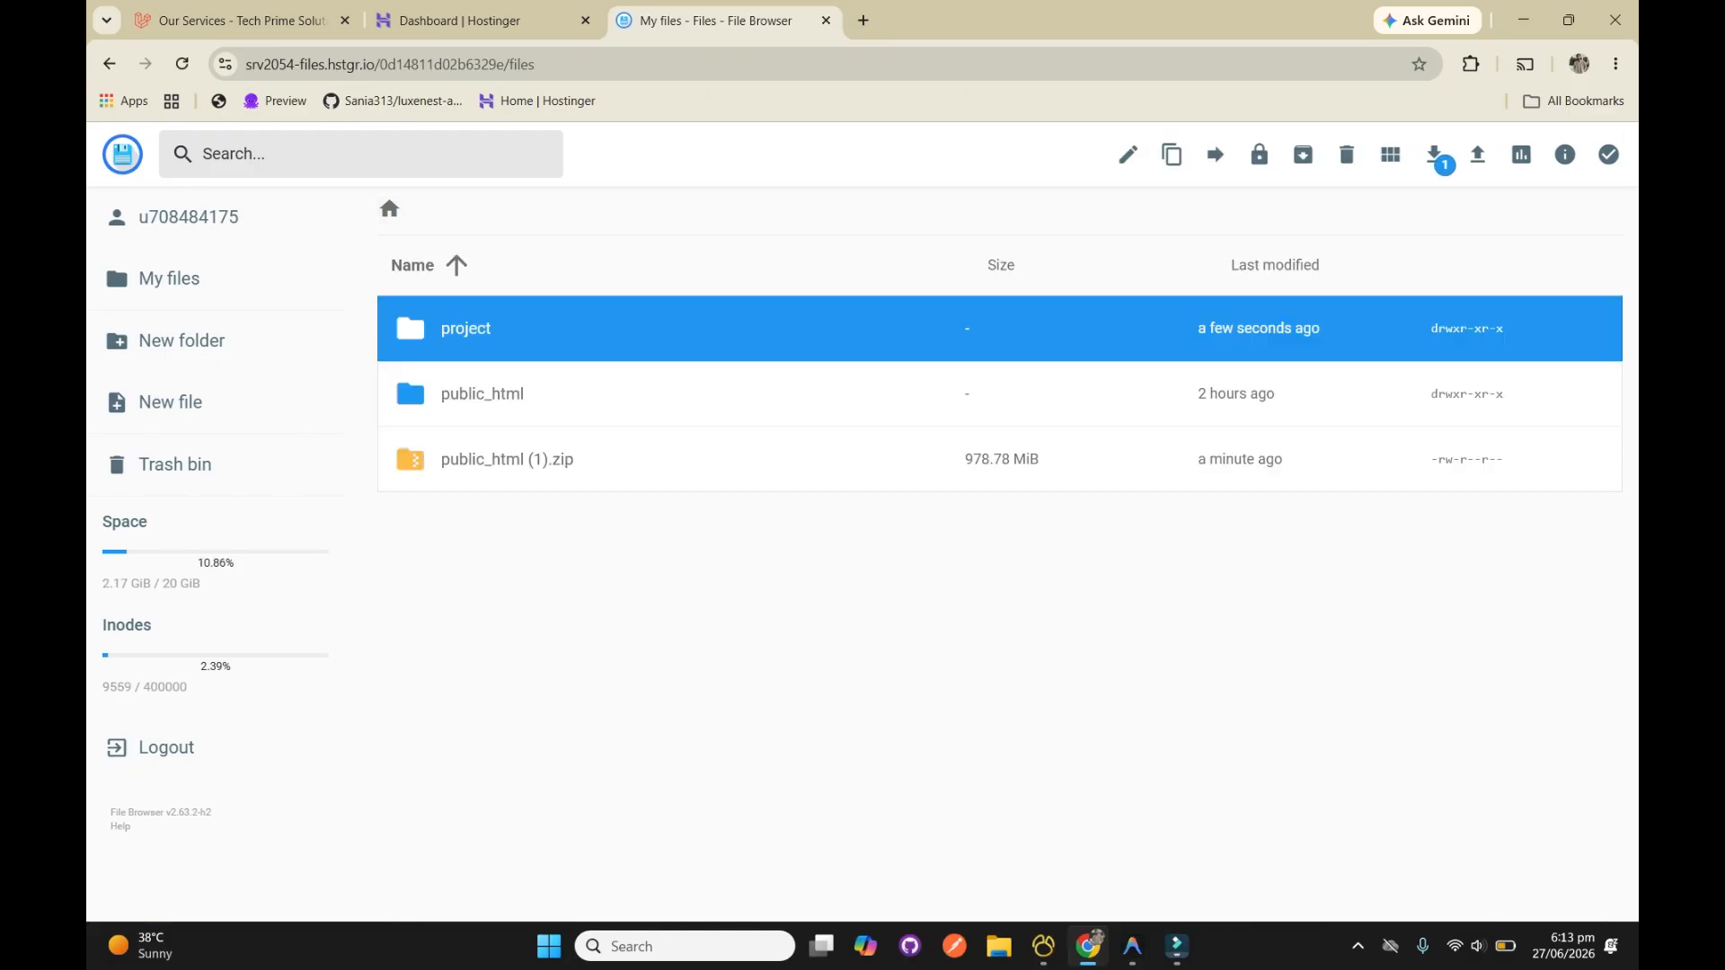
Move all files and folders from the project folder into public_html
double_click(407, 360)
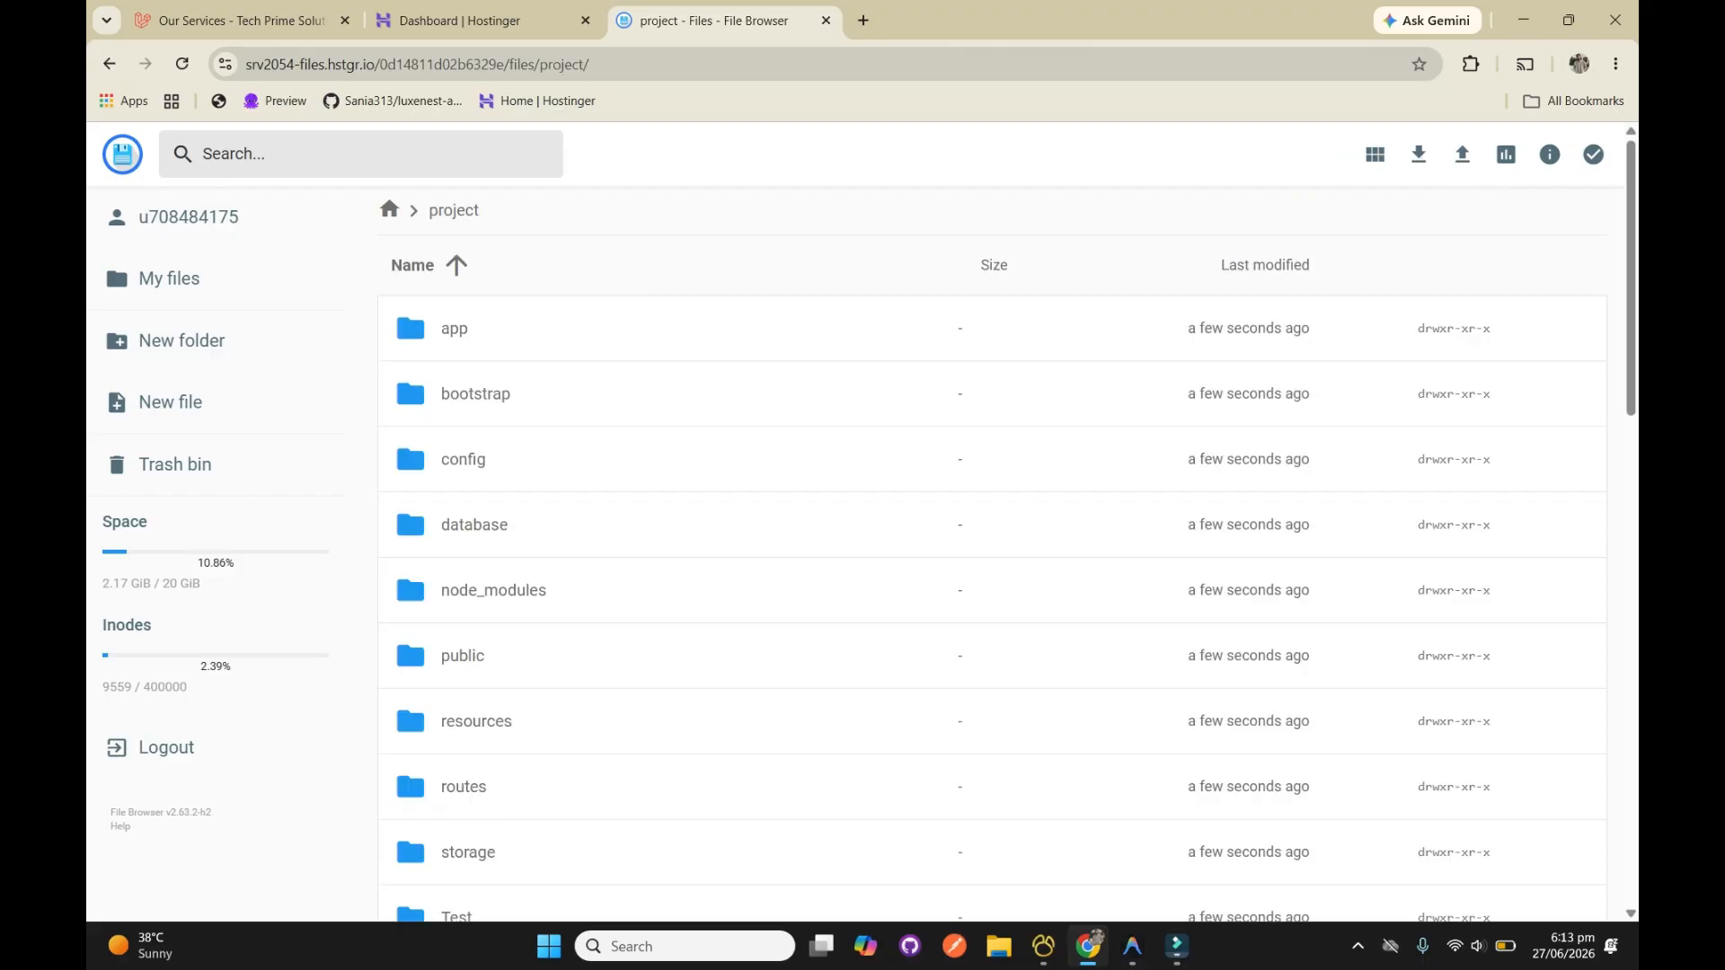
left_click(389, 210)
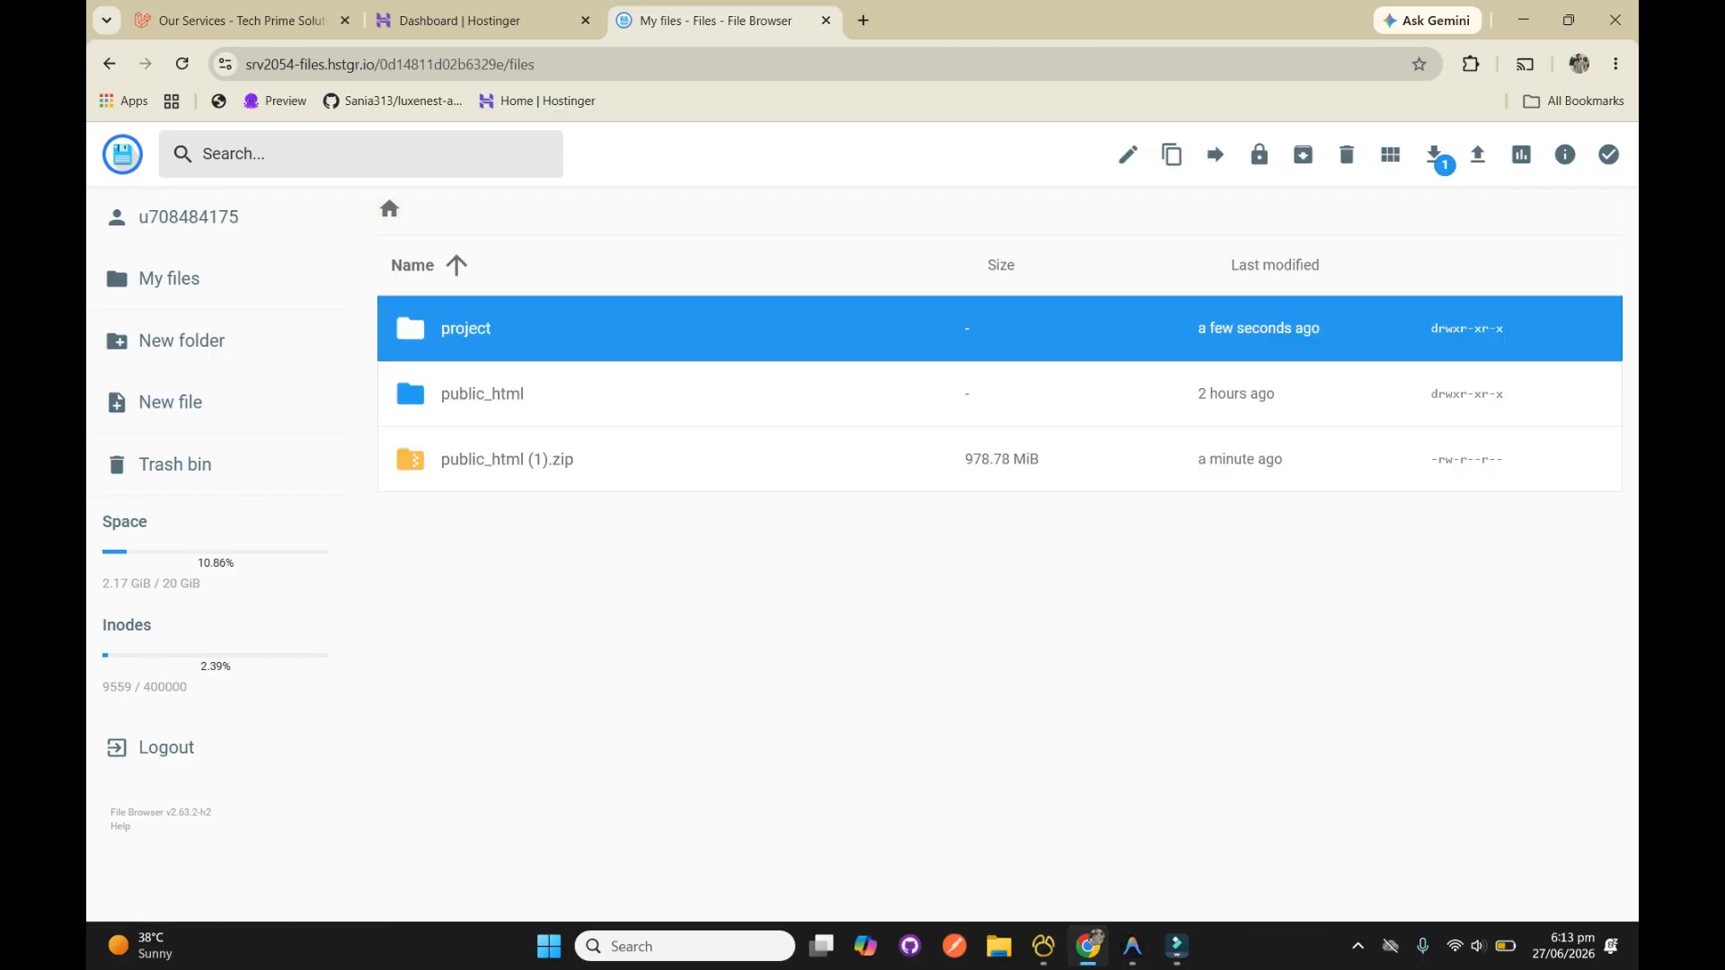
double_click(406, 363)
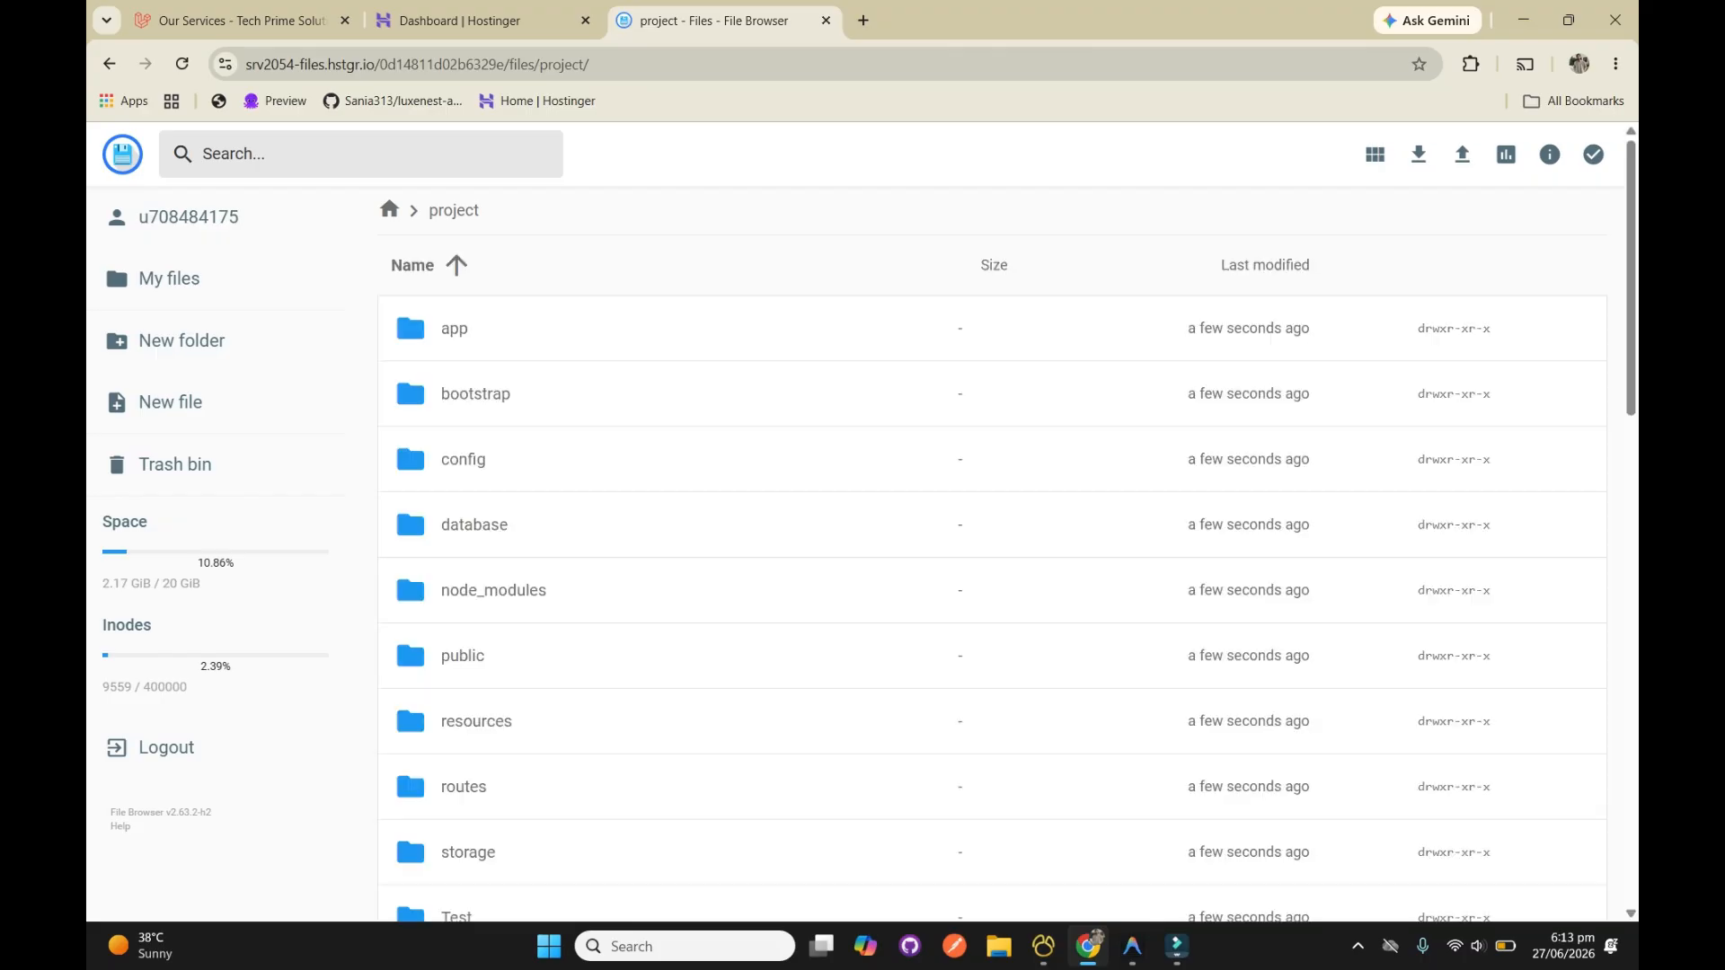
key("ctrl+a")
scroll(407, 365, "down", 15)
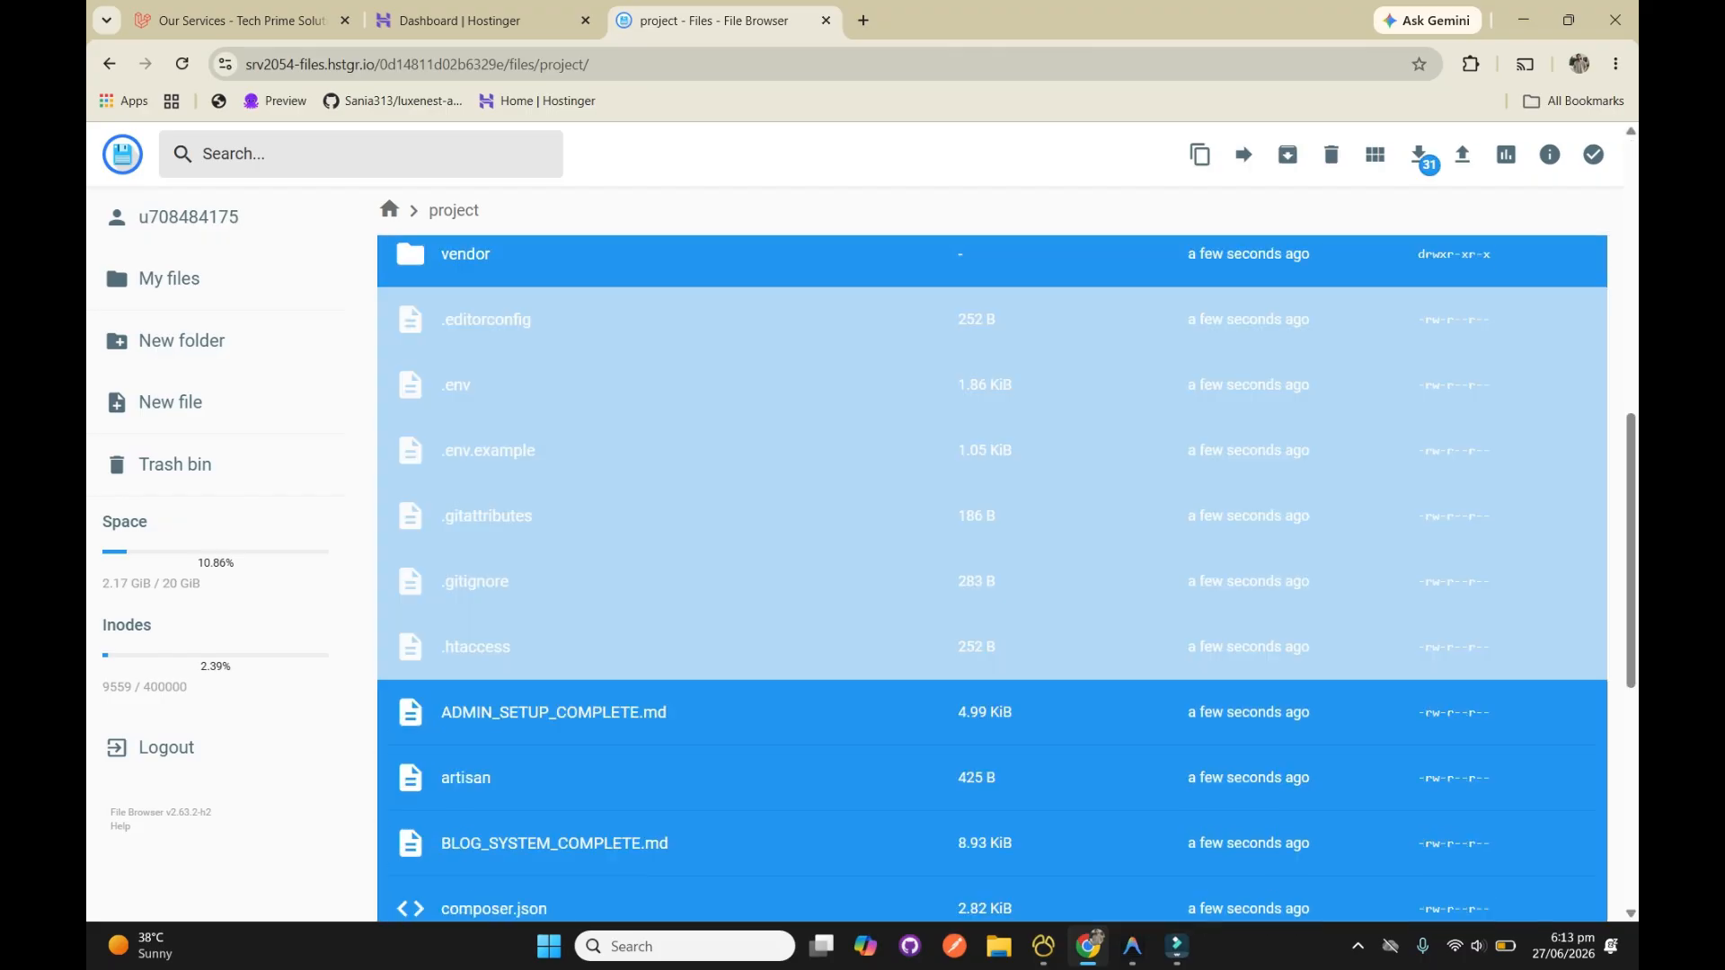
scroll(992, 578, "up", 8)
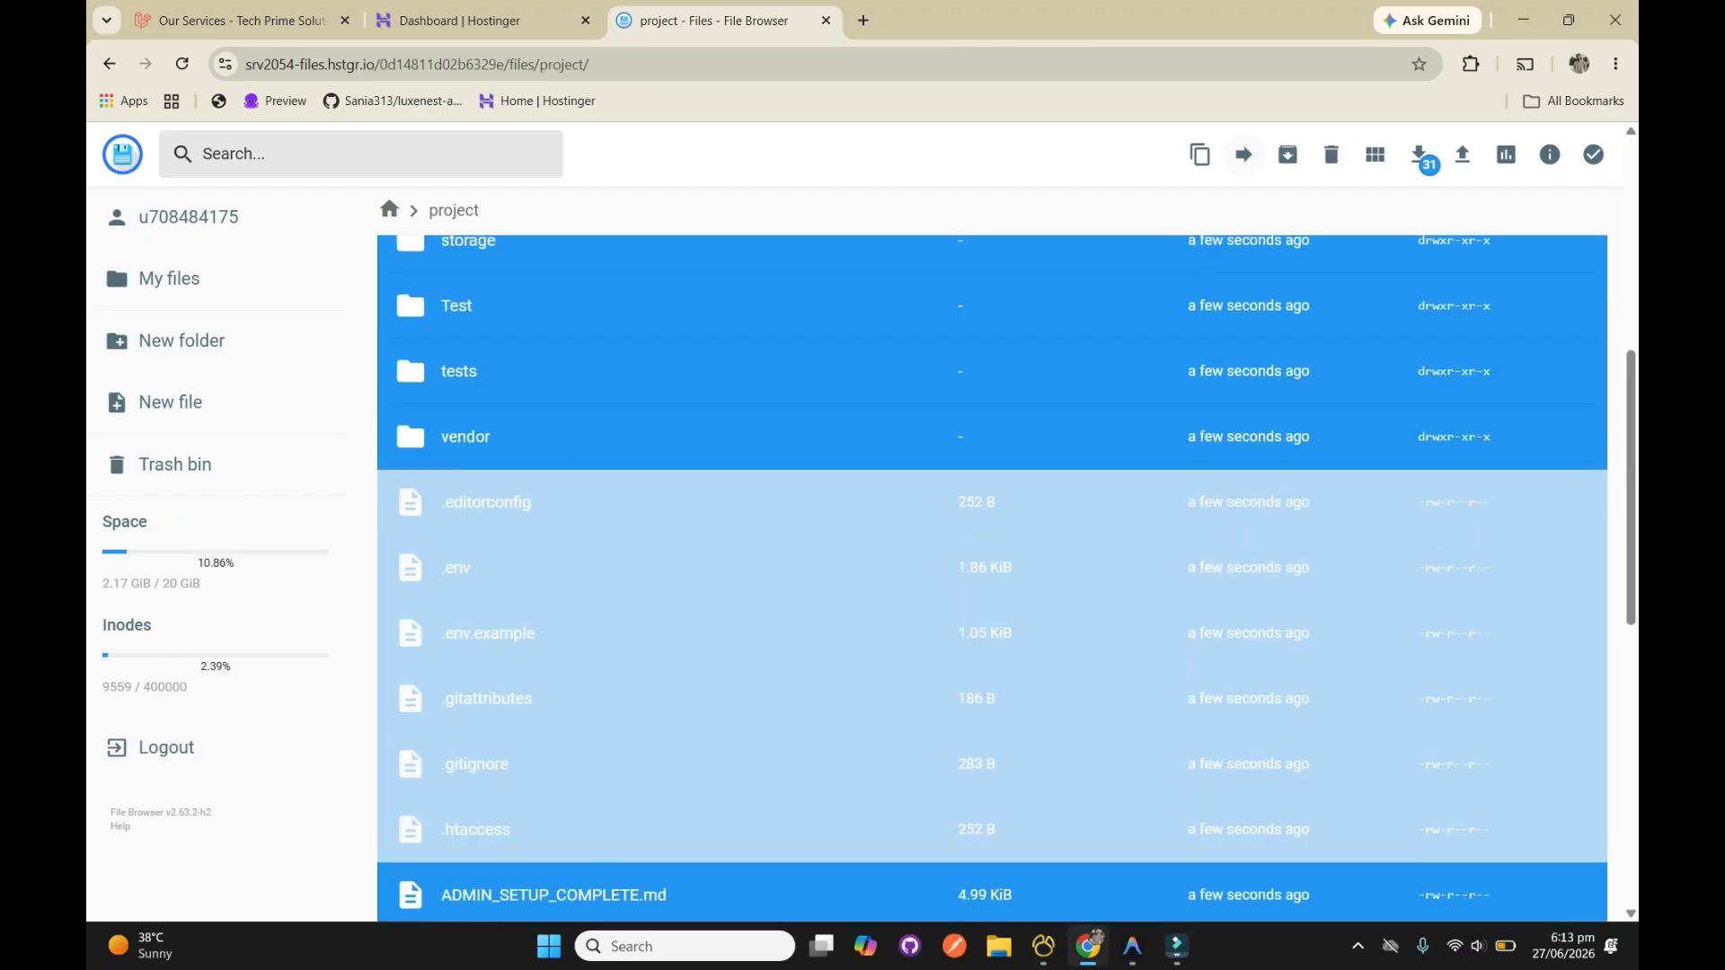
left_click(1243, 154)
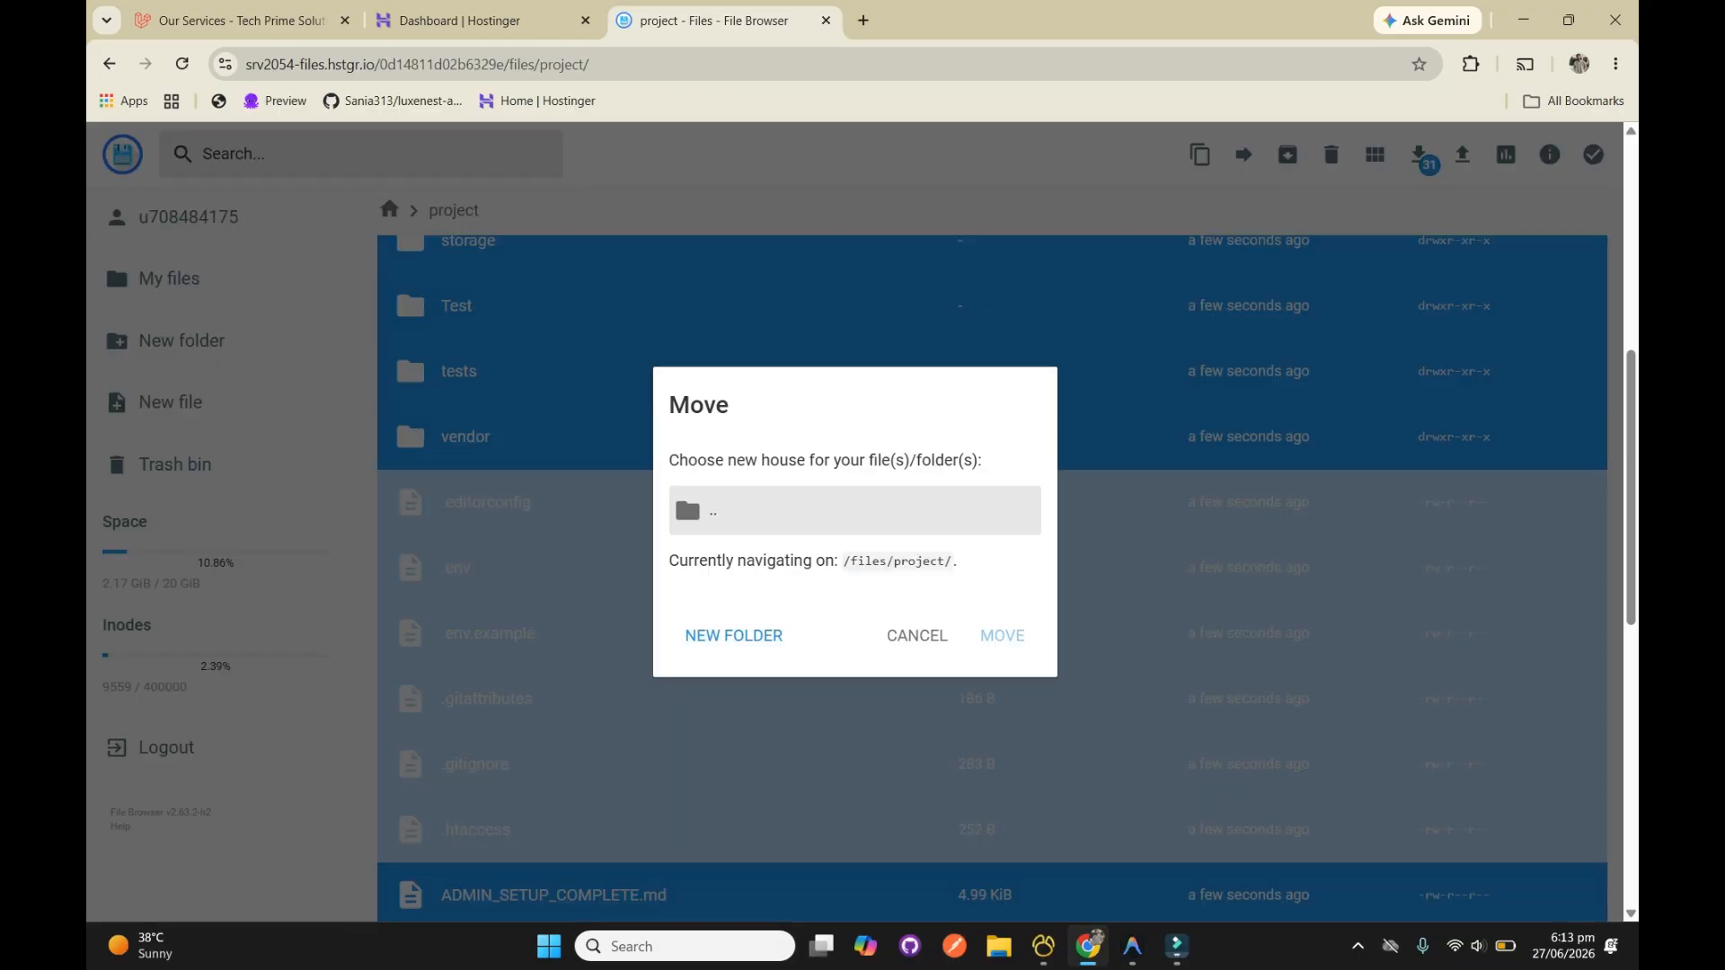
double_click(853, 510)
left_click(854, 534)
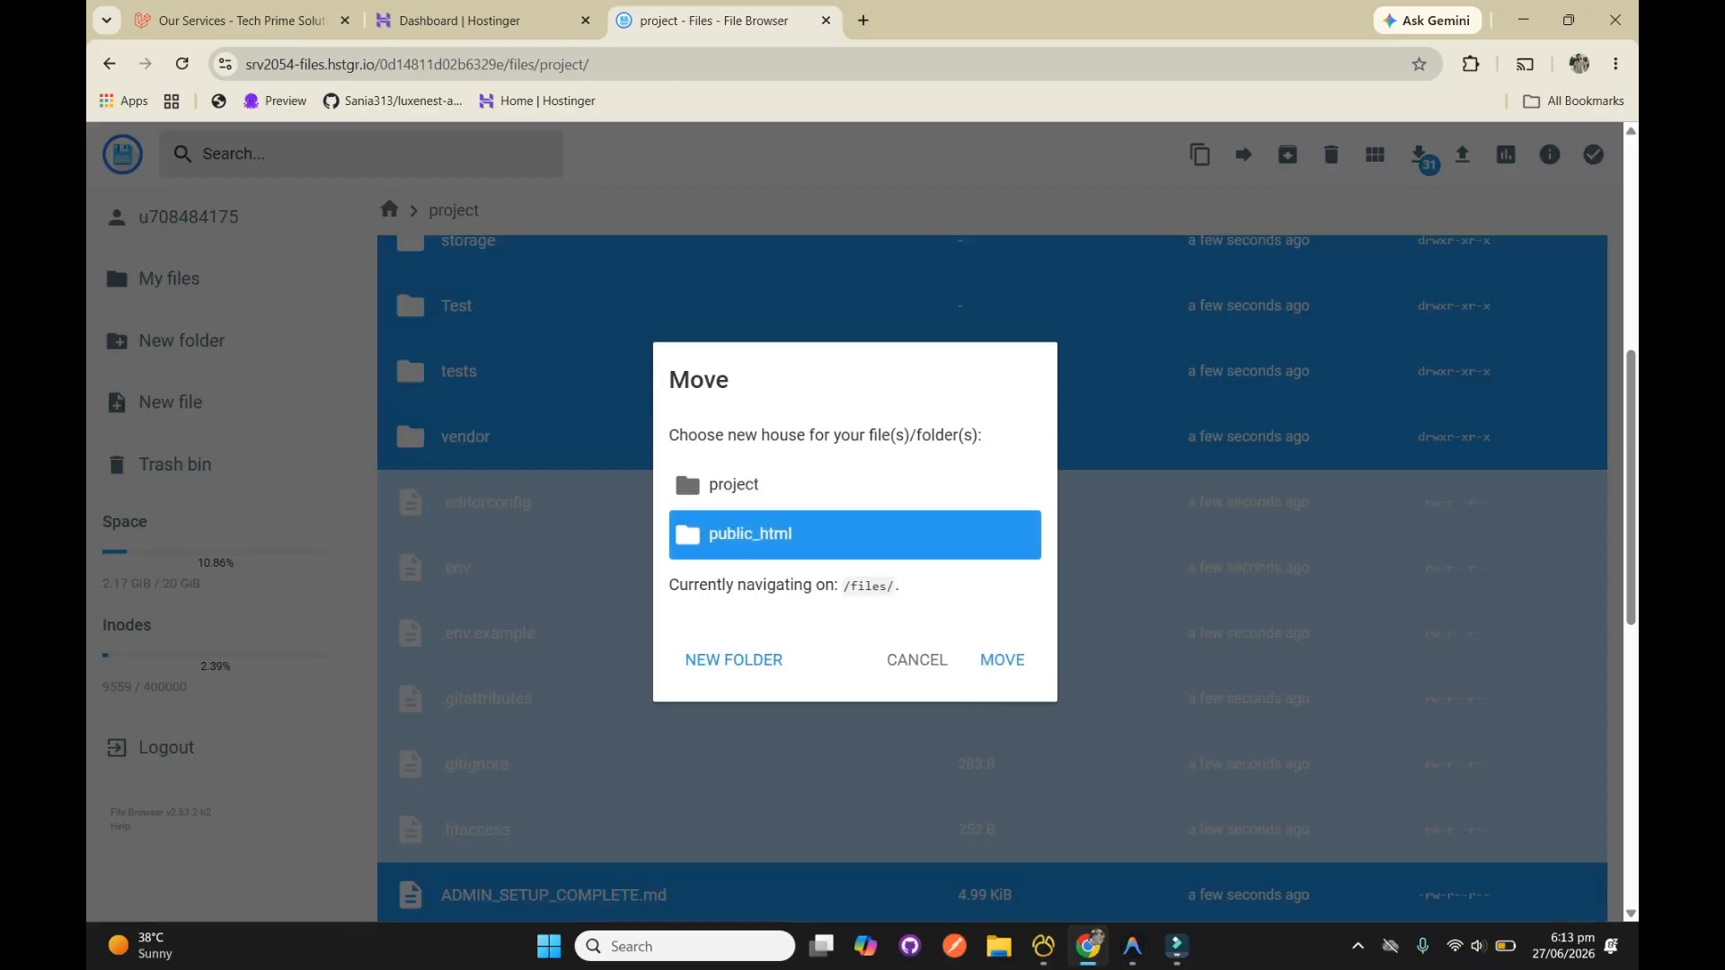
left_click(1002, 659)
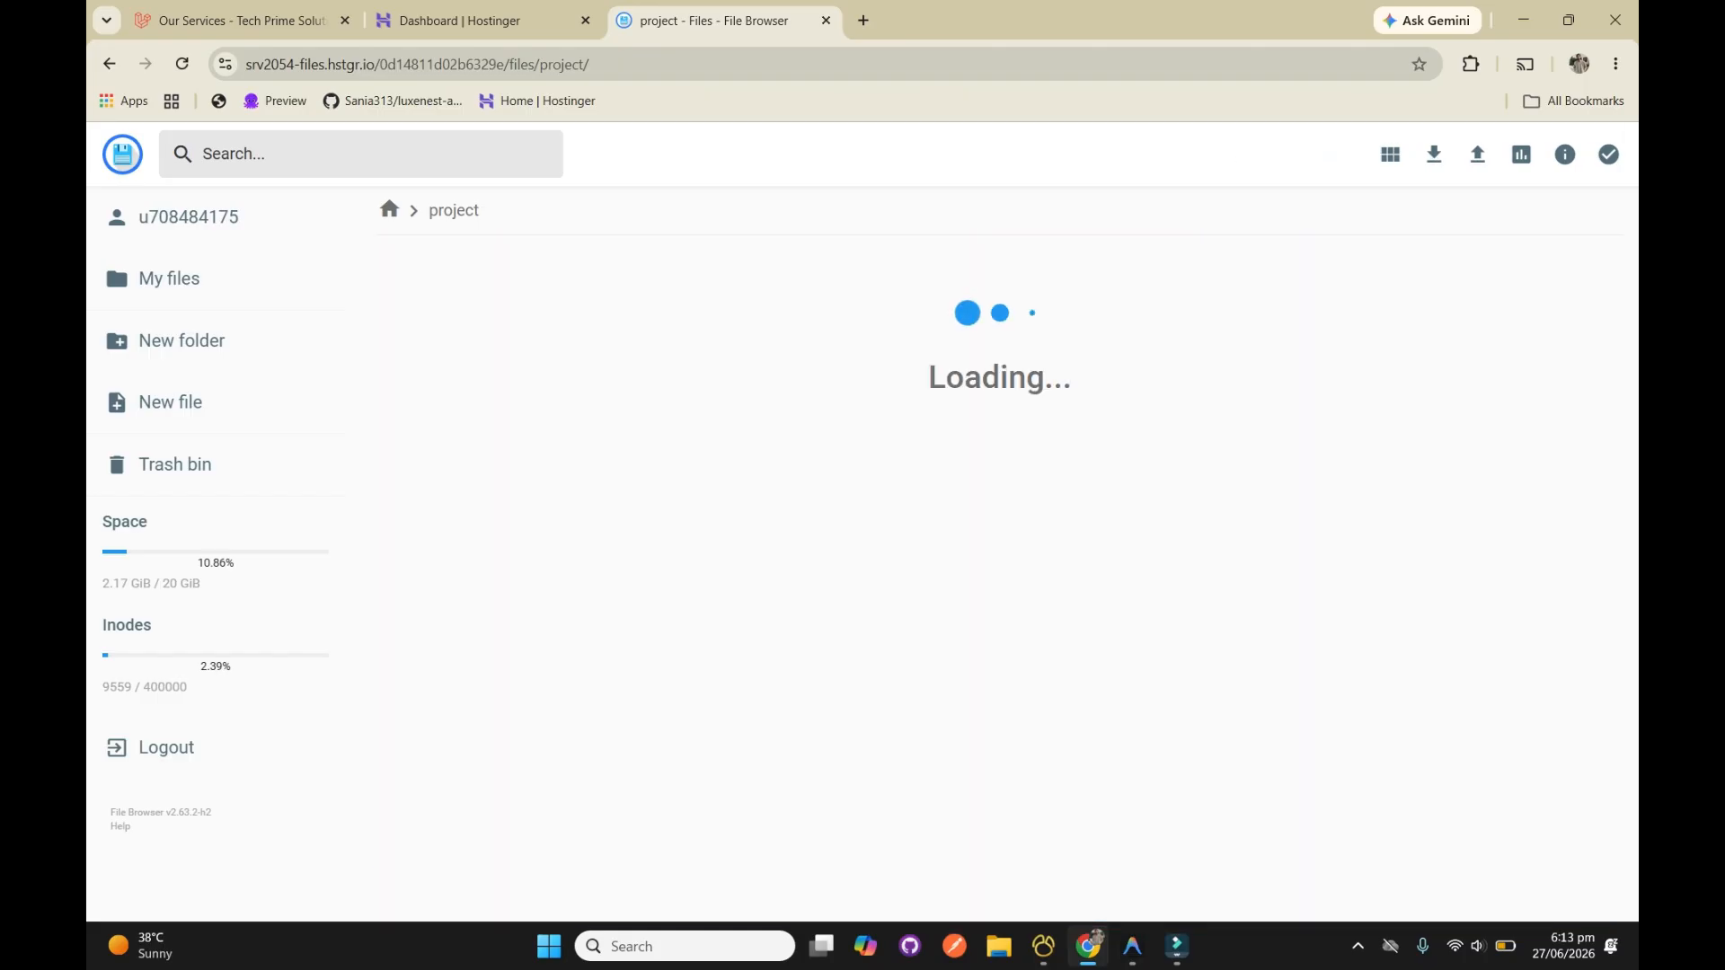
Return to the root directory and look through the contents of the public_html folder
left_click(389, 209)
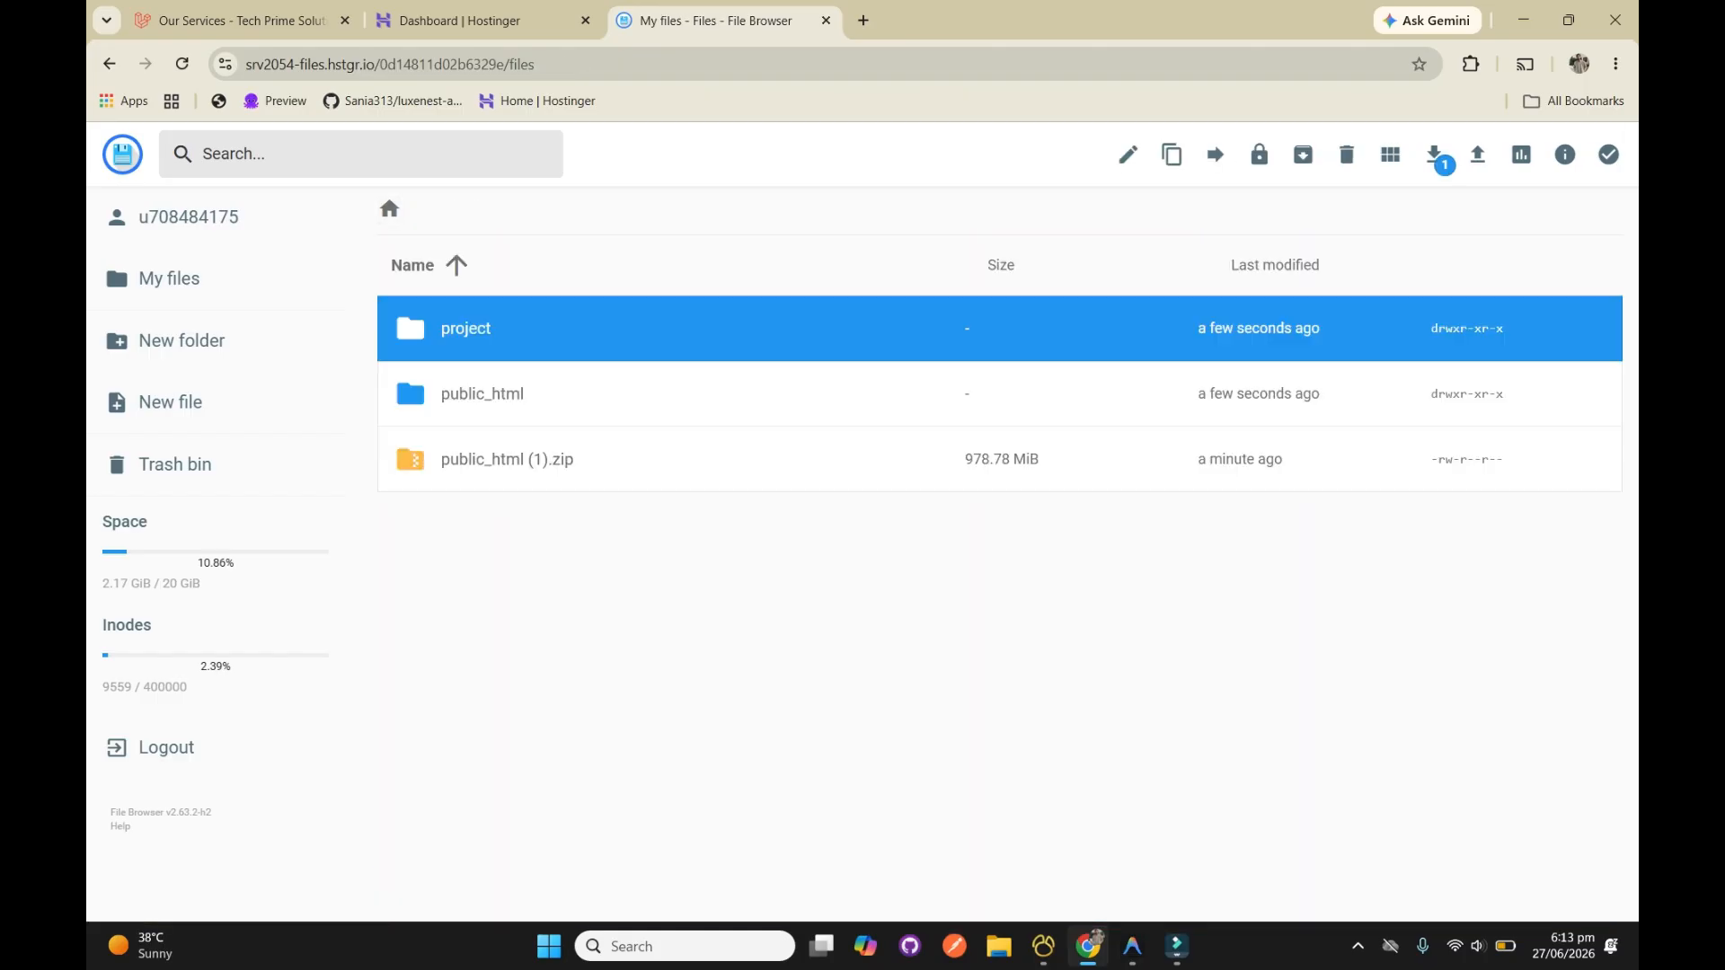
double_click(476, 393)
scroll(407, 694, "down", 10)
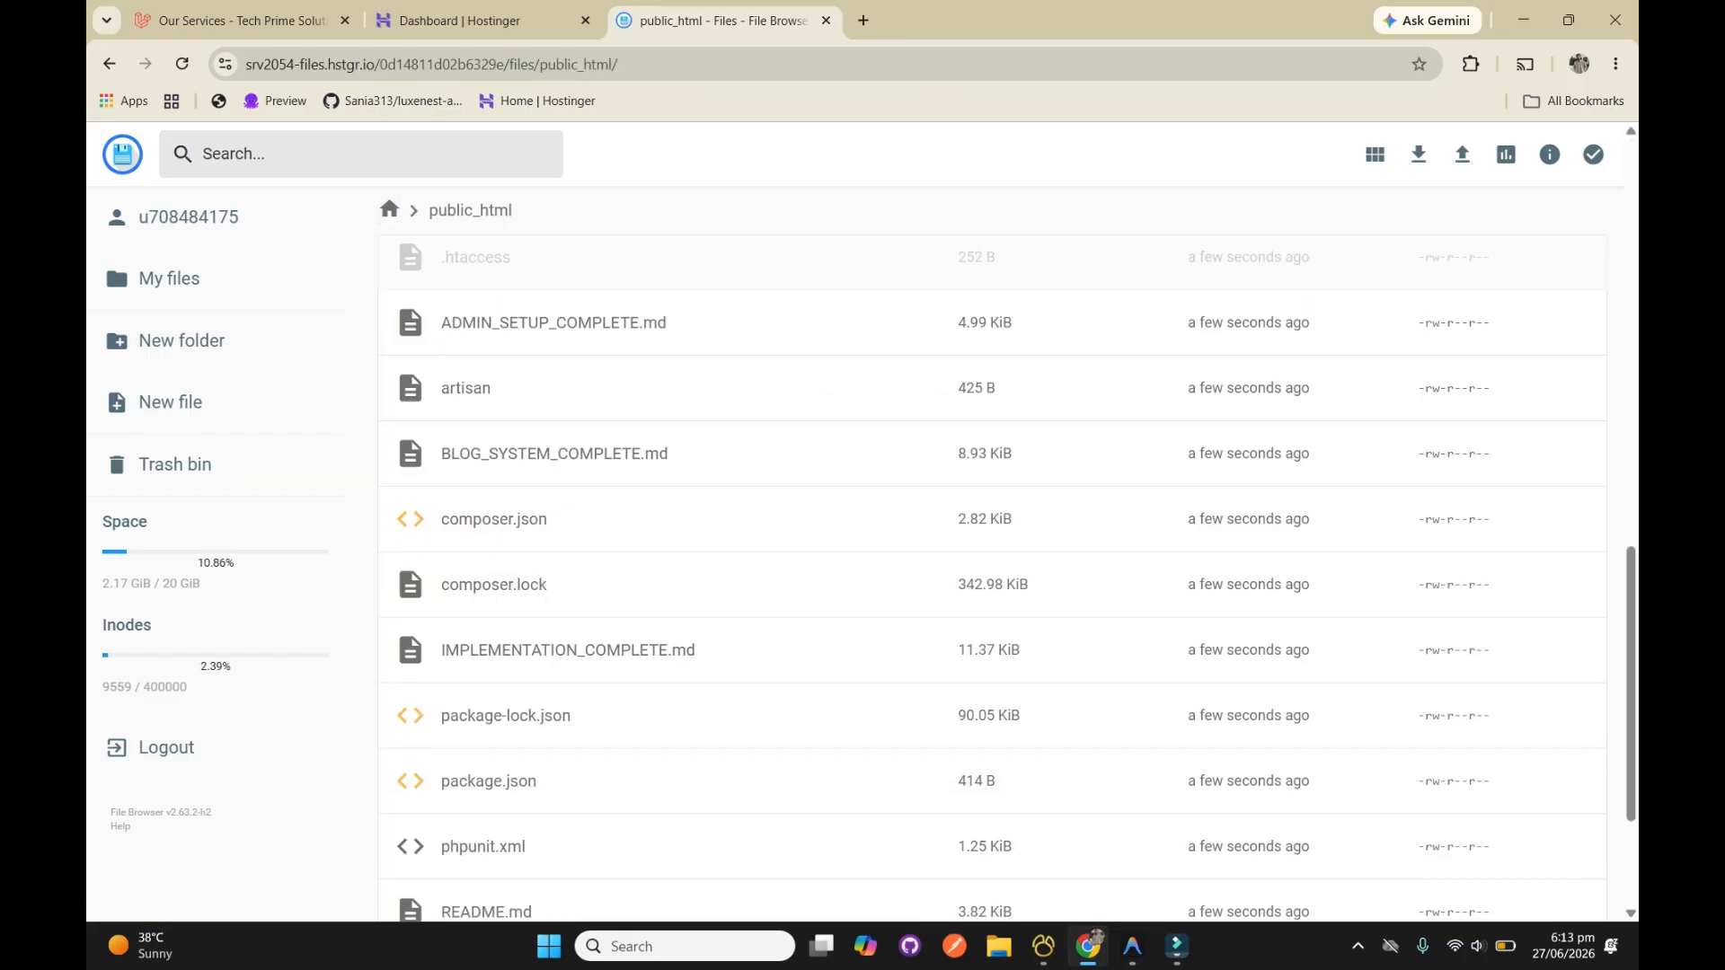
scroll(407, 497, "up", 10)
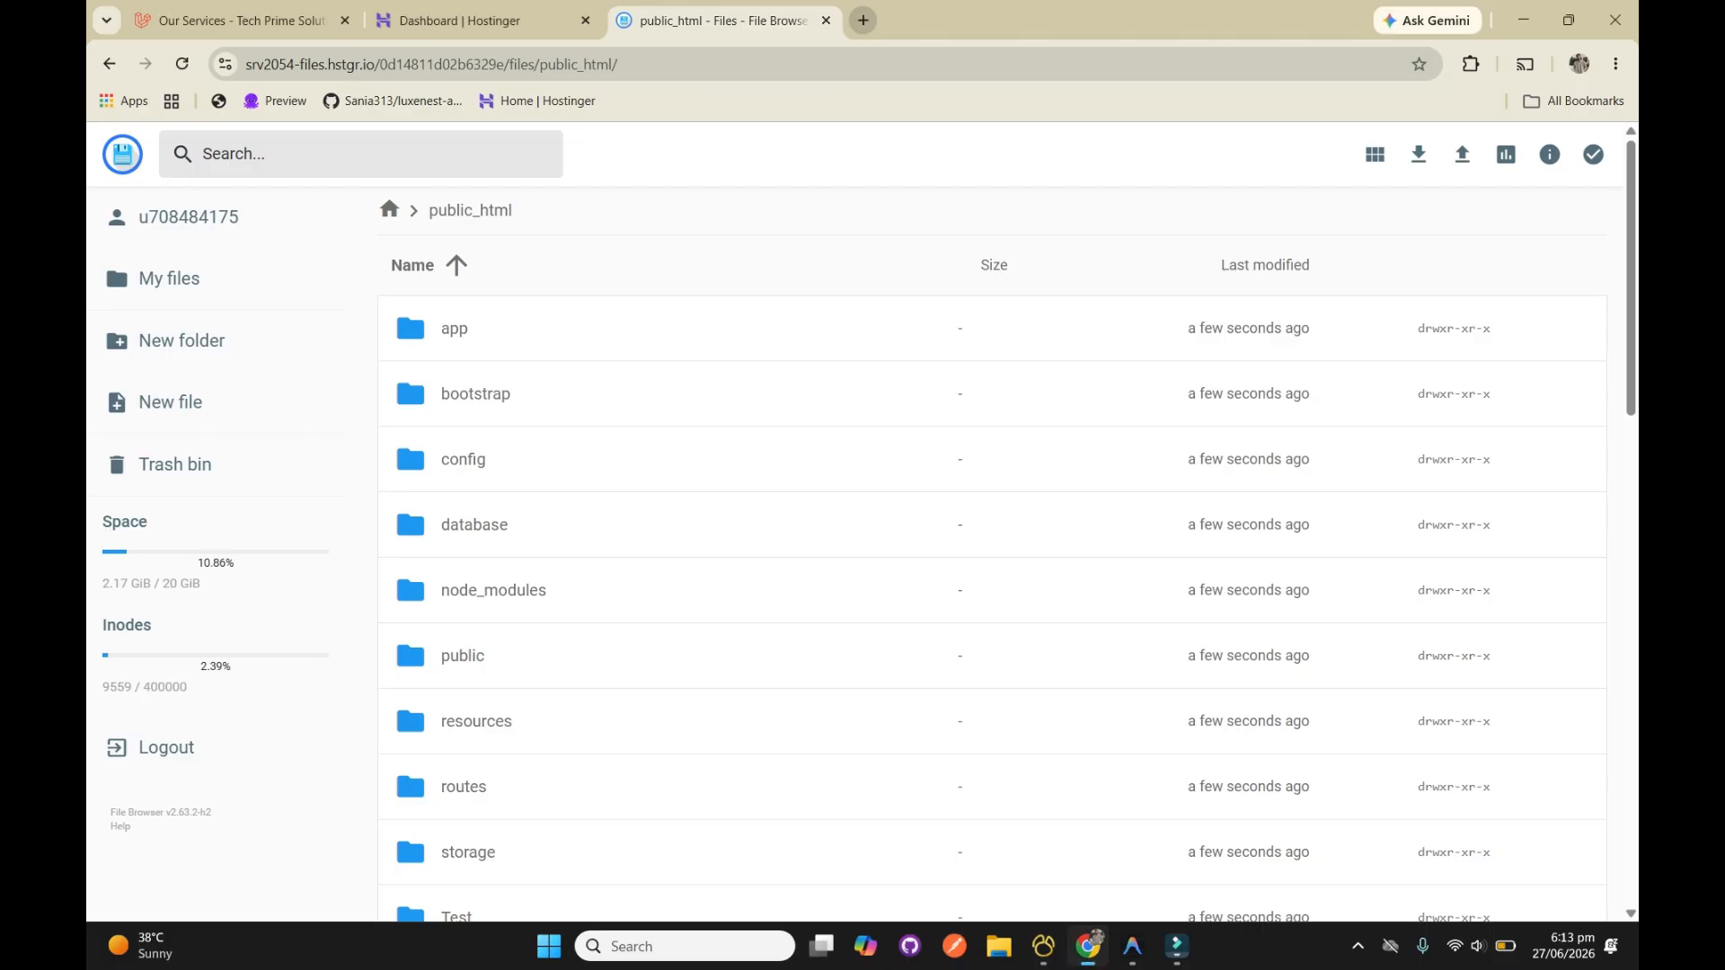
Open techprimesolution.com in a new browser tab and examine how the live site loads
key("ctrl+t")
type("te")
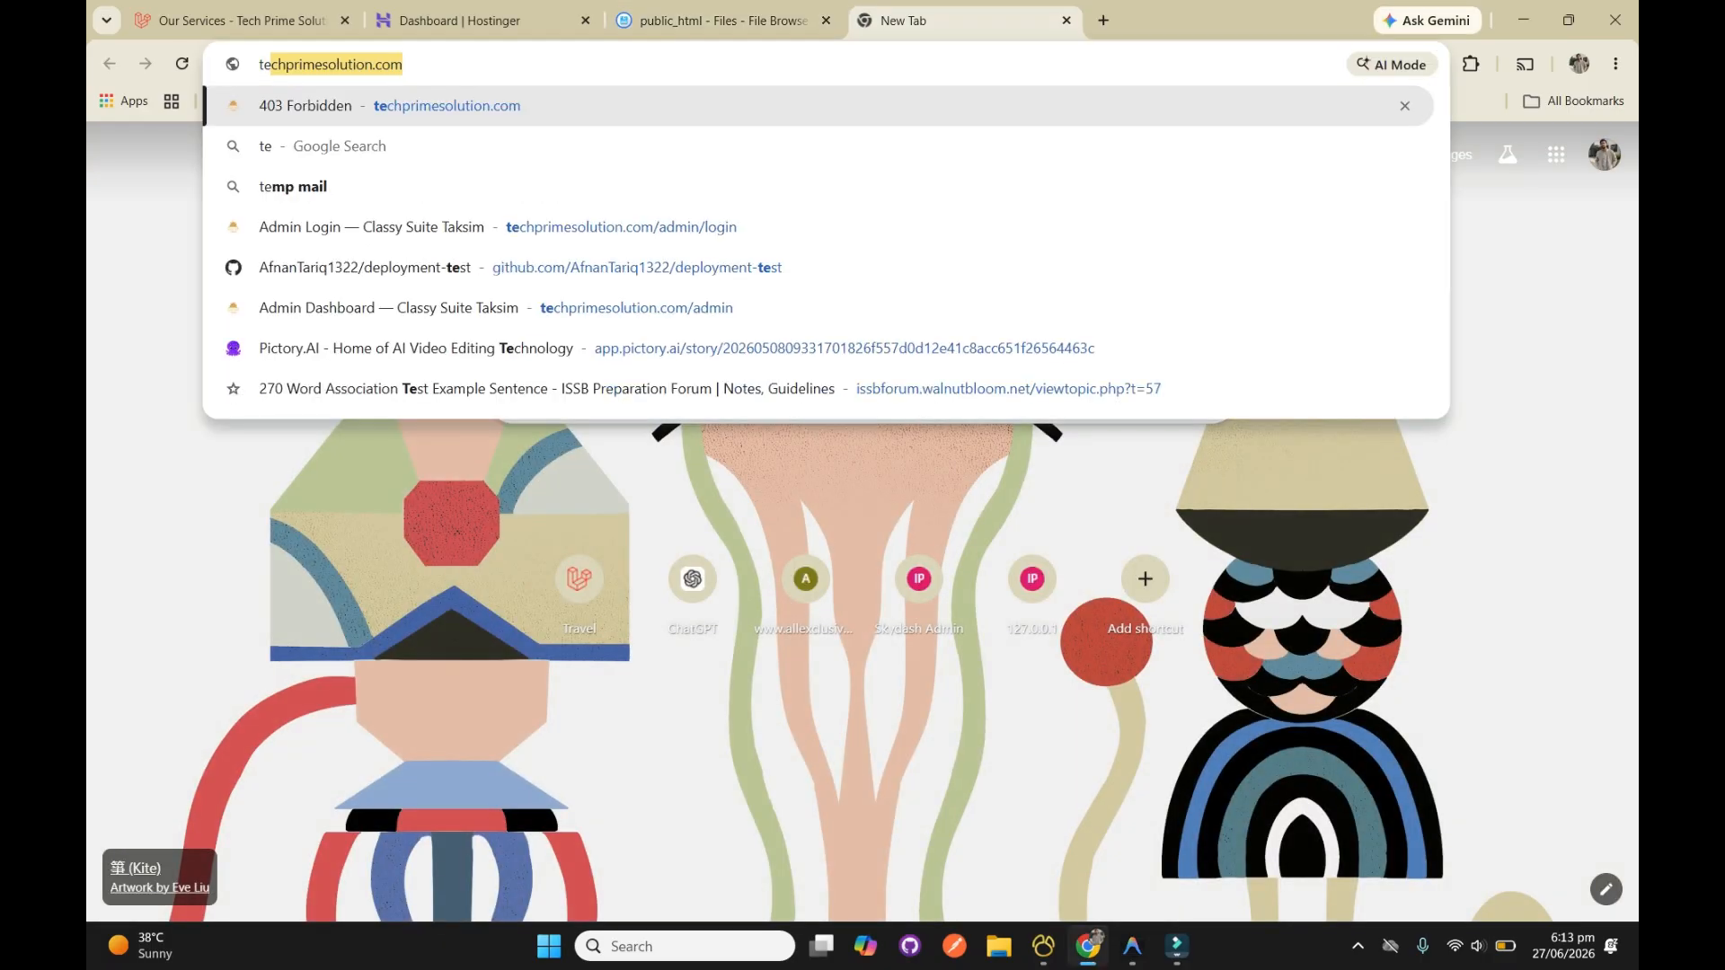
key("Return")
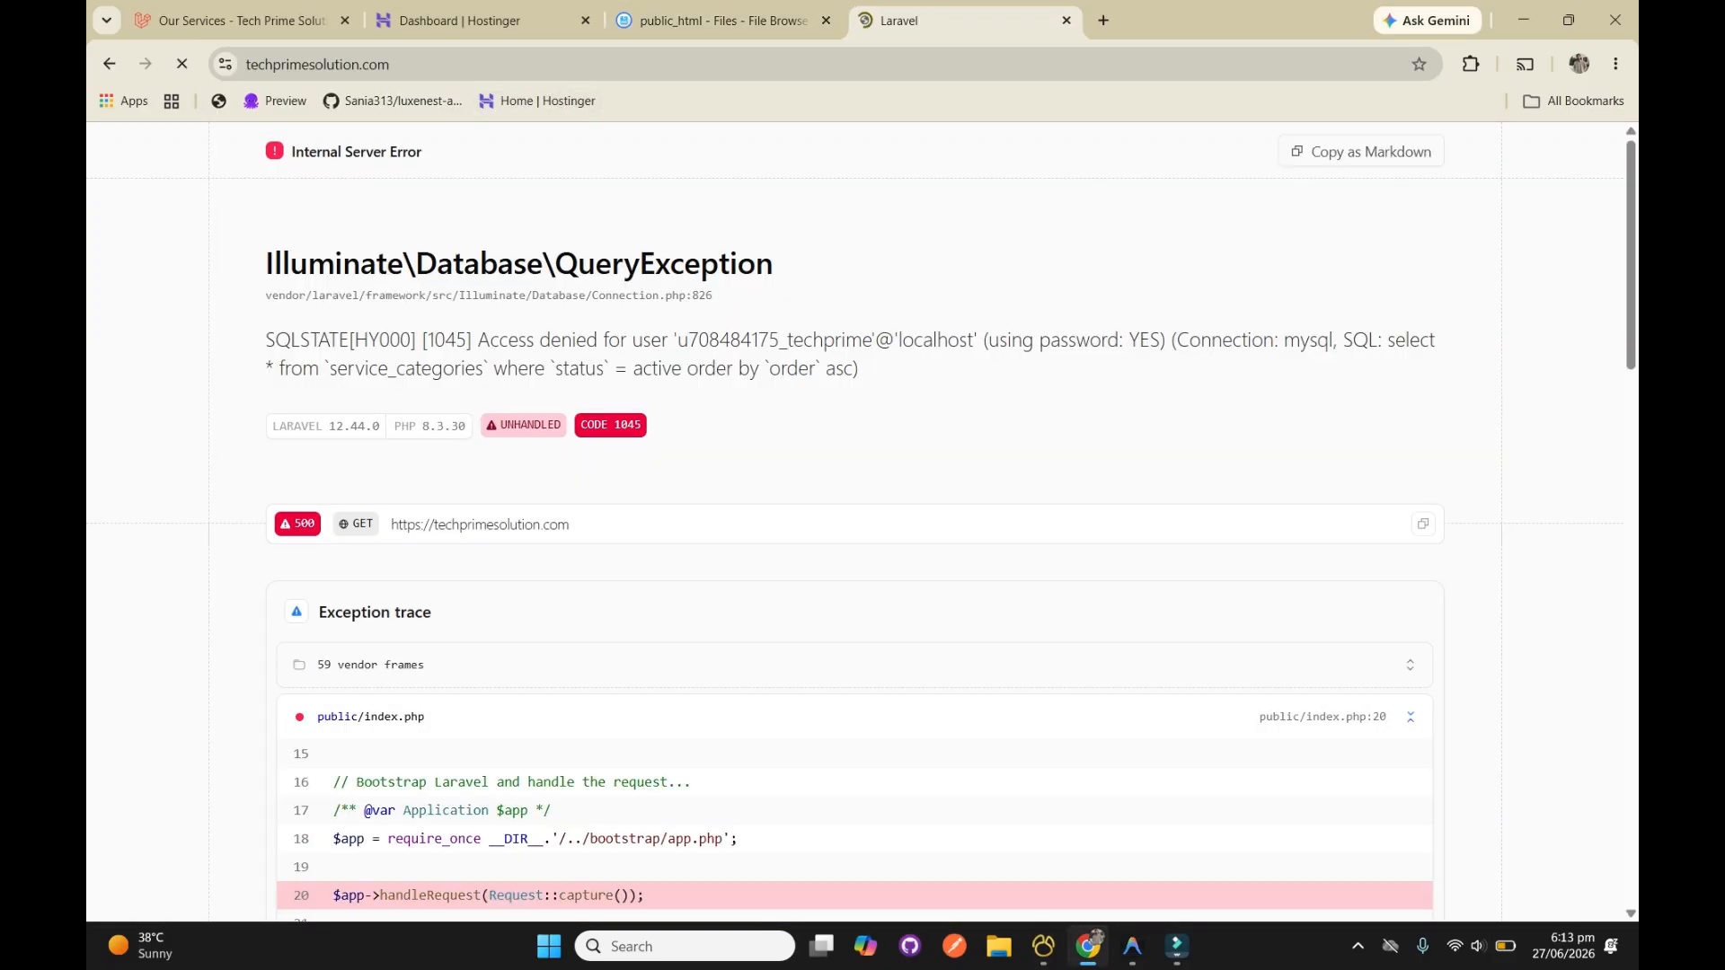
left_click_drag(865, 370, 450, 264)
left_click(450, 263)
Open the .env file in public_html and review its database name, username and password settings
left_click(723, 20)
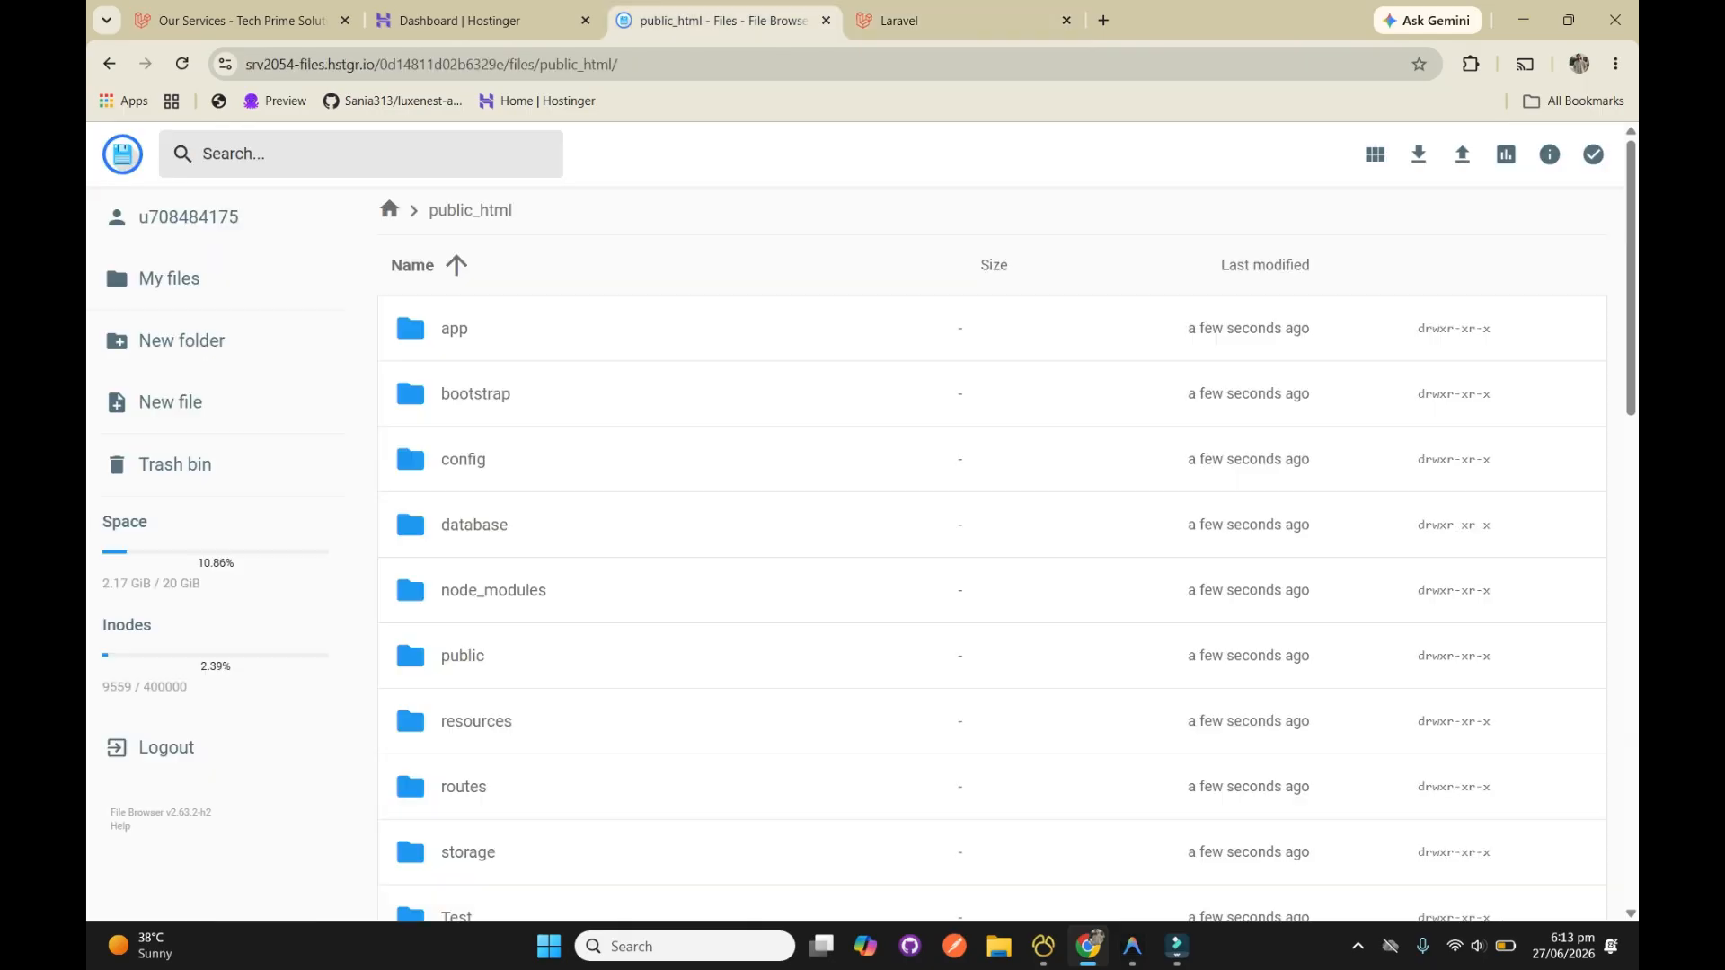
scroll(407, 364, "down", 9)
double_click(457, 371)
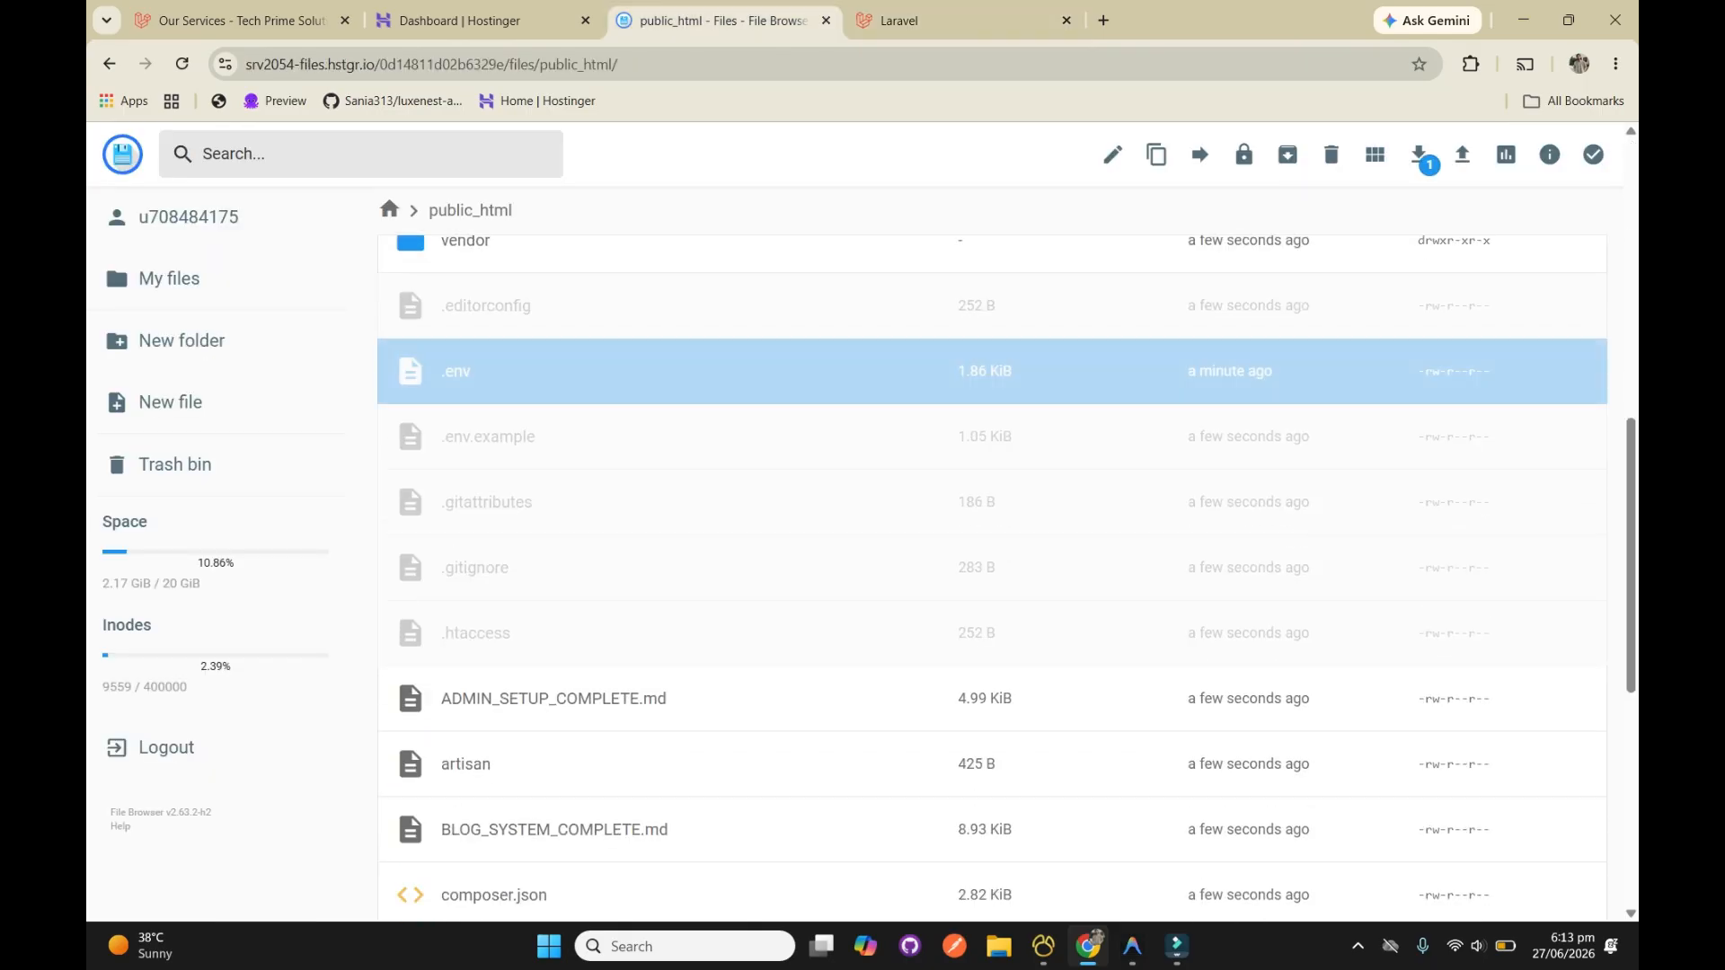
scroll(860, 572, "down", 1)
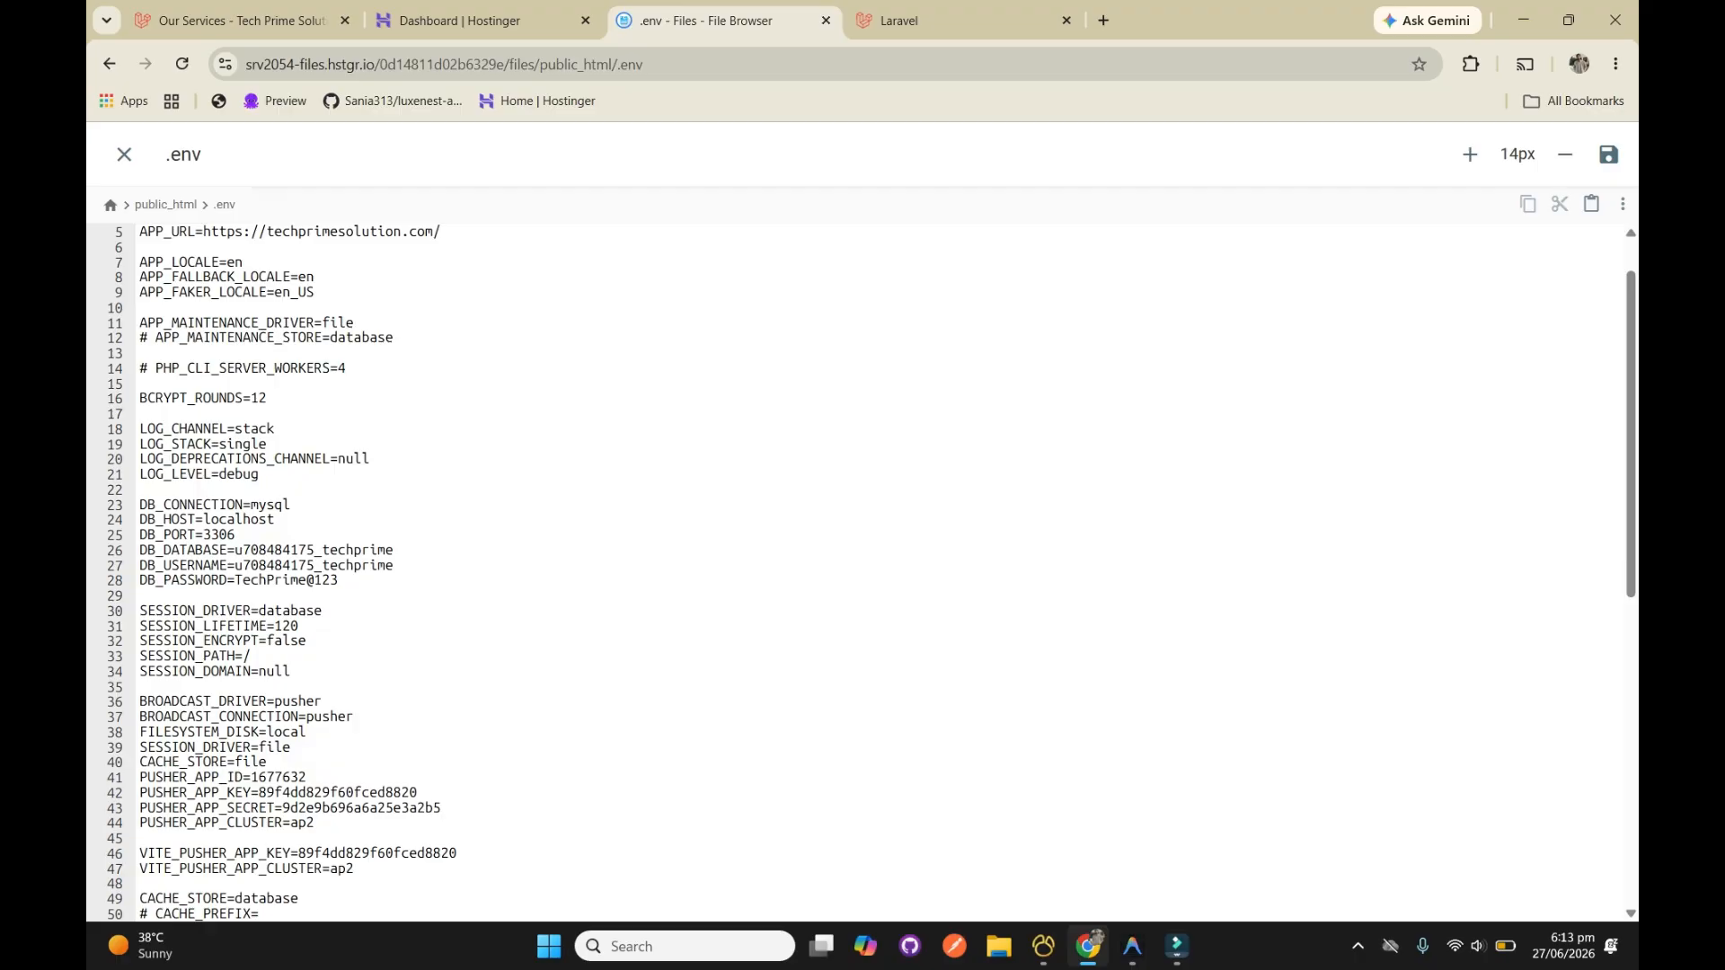
left_click_drag(339, 580, 227, 581)
left_click(342, 580)
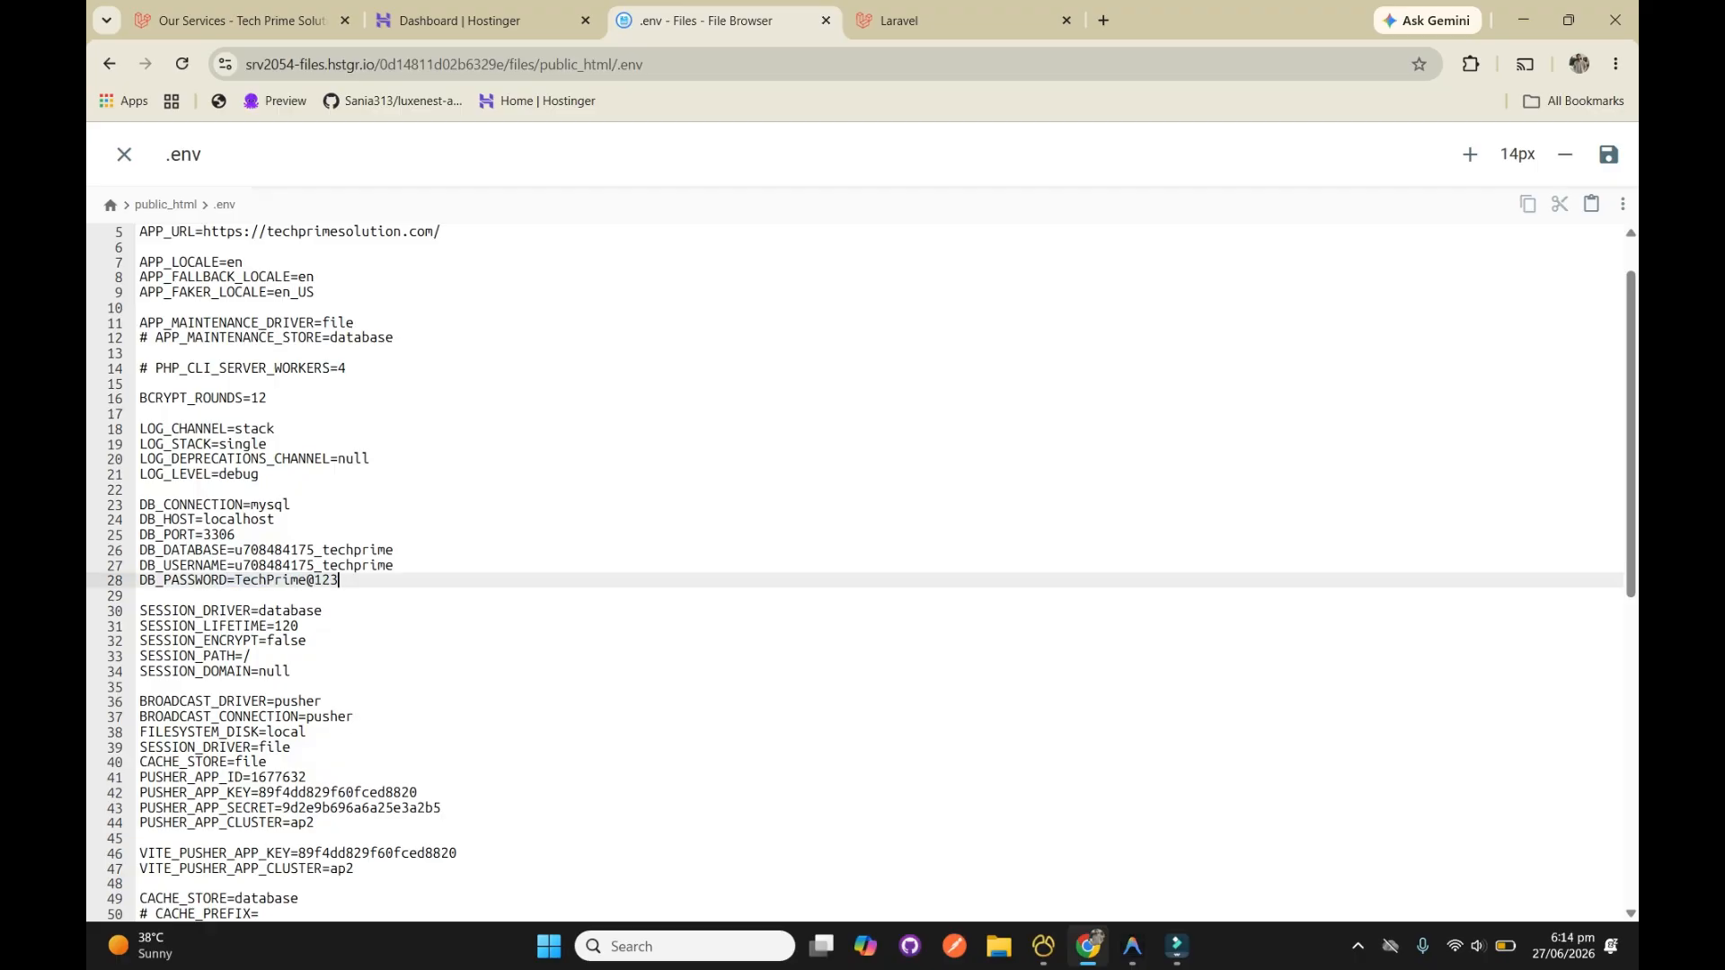
double_click(364, 550)
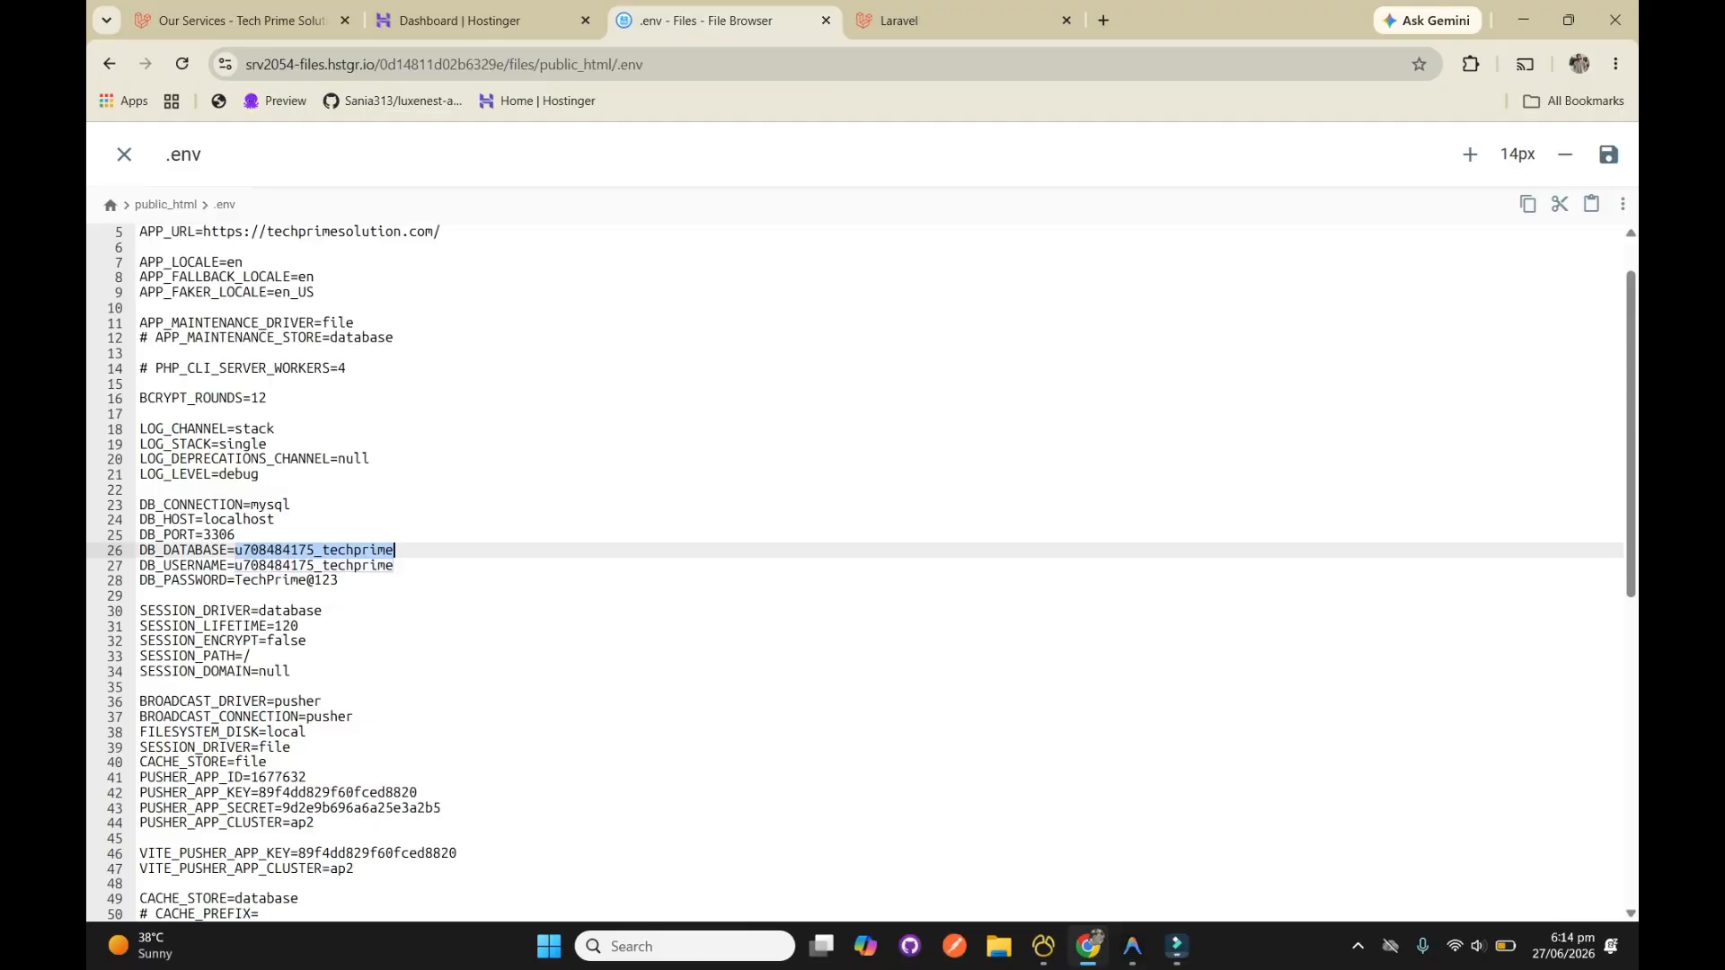
Open database management for the website in Hostinger and enter the .env DB_DATABASE value as the new MySQL database name
left_click(458, 19)
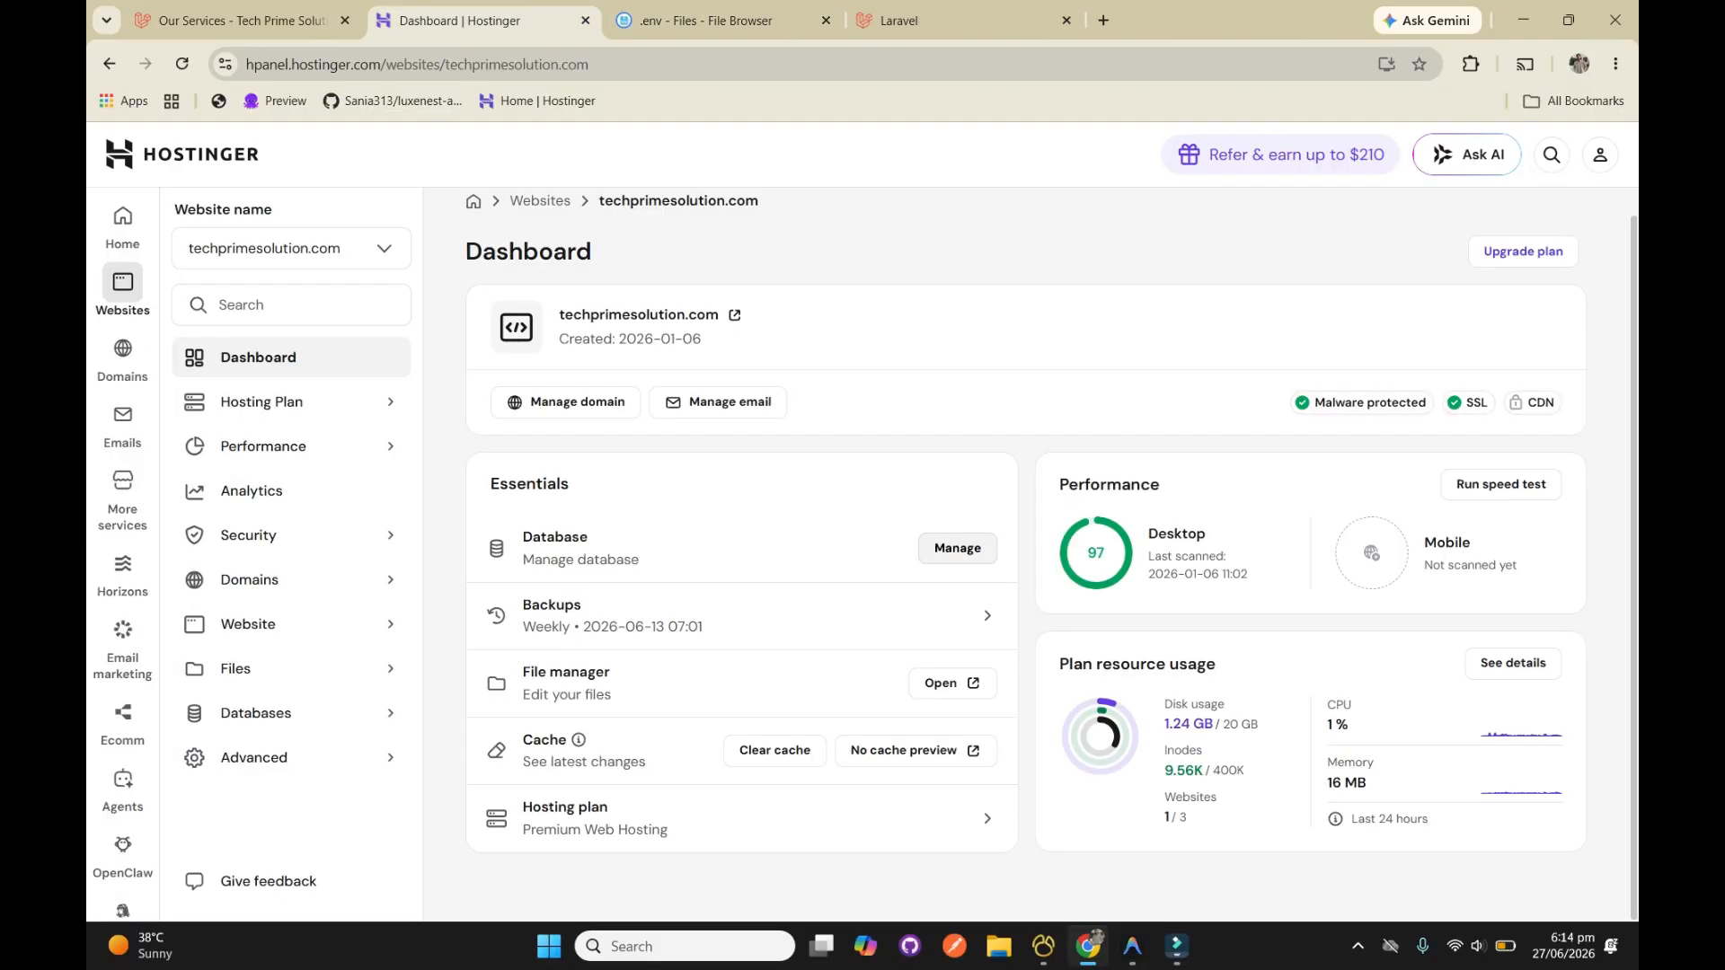
left_click(957, 548)
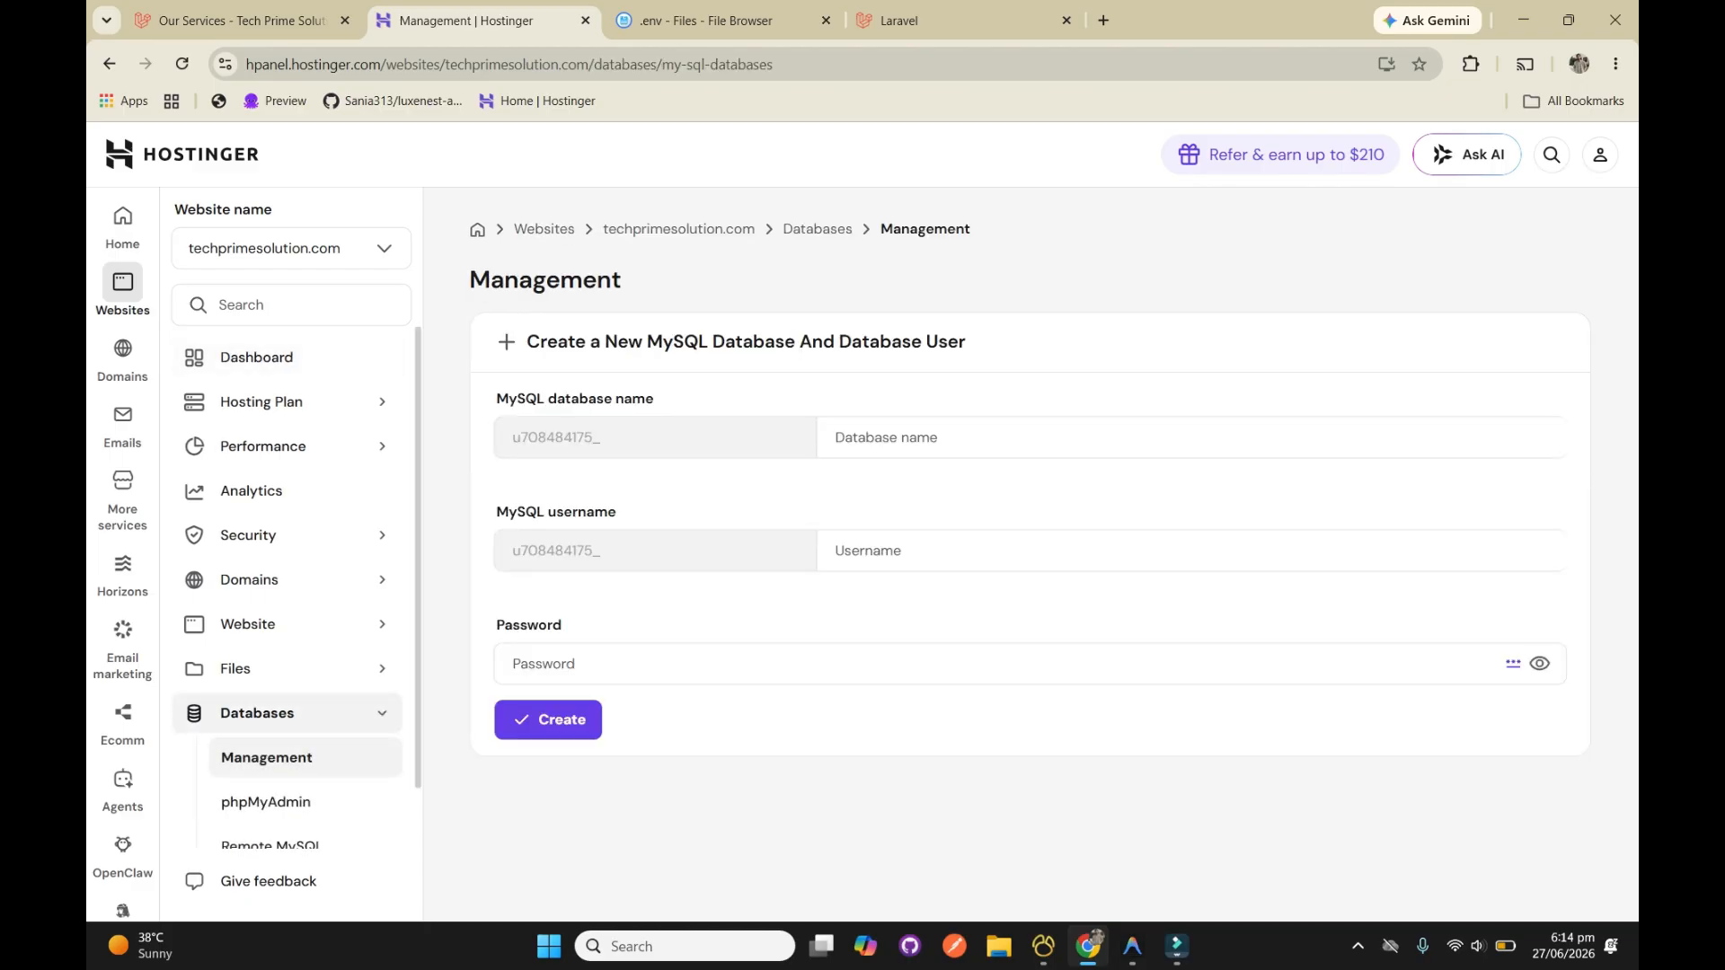
left_click(970, 437)
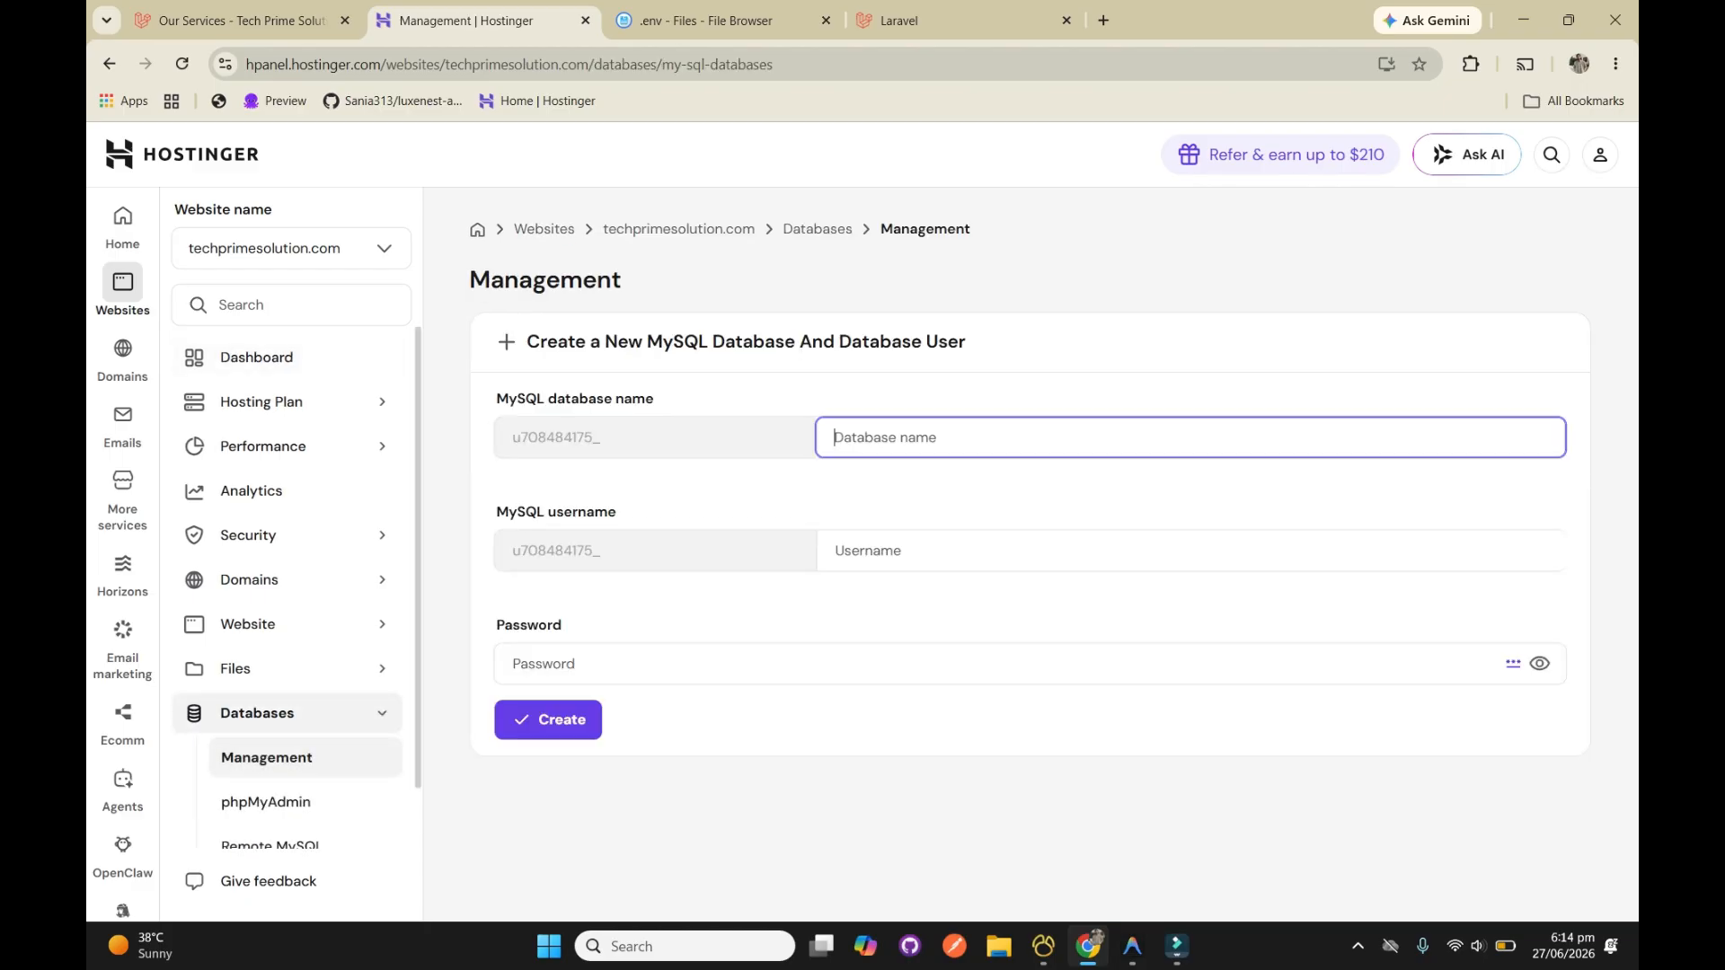
key("ctrl+Tab")
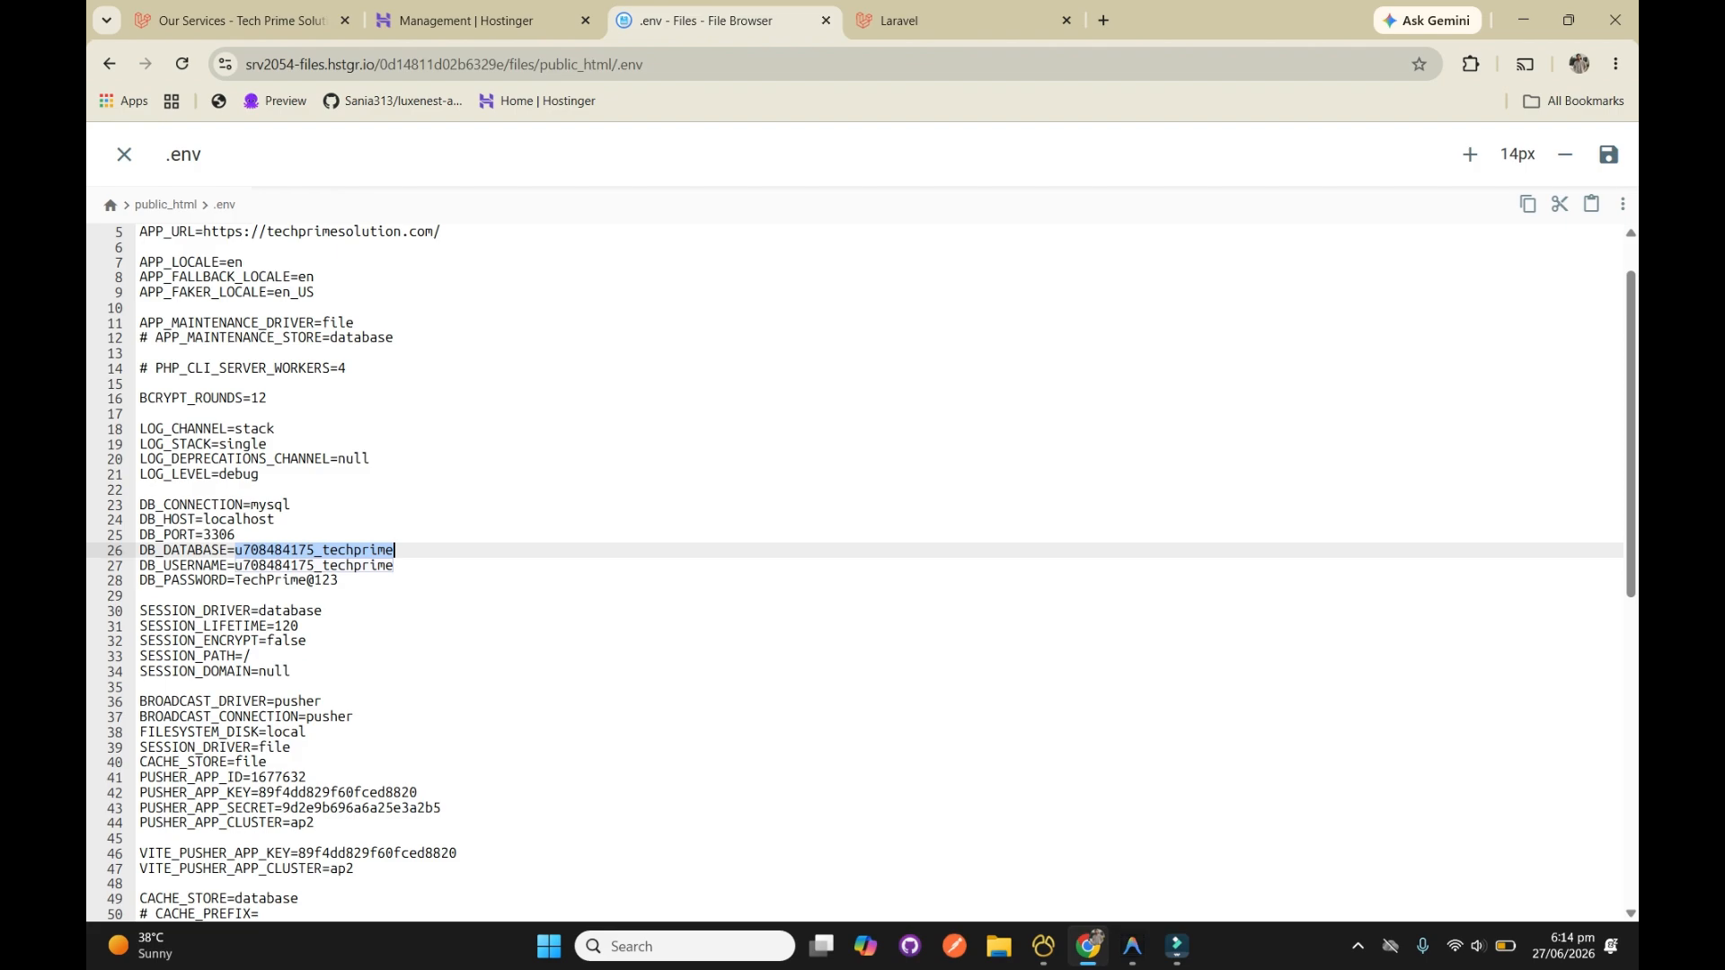
double_click(315, 550)
key("ctrl+c")
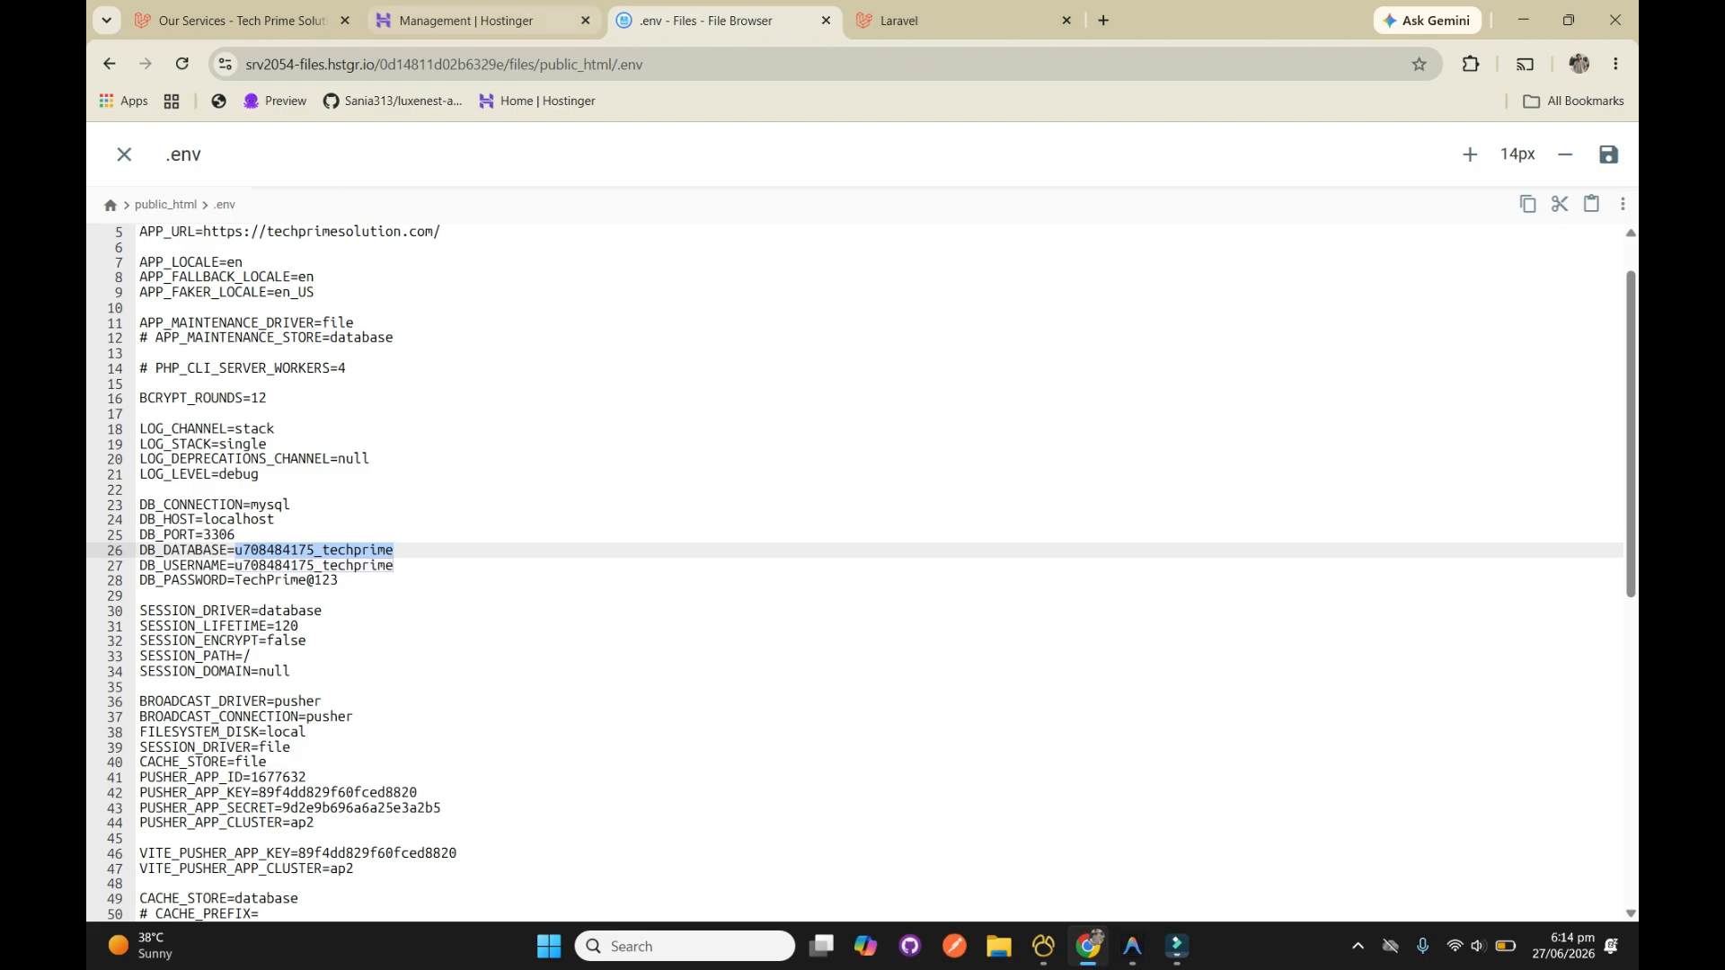
key("ctrl+shift+Tab")
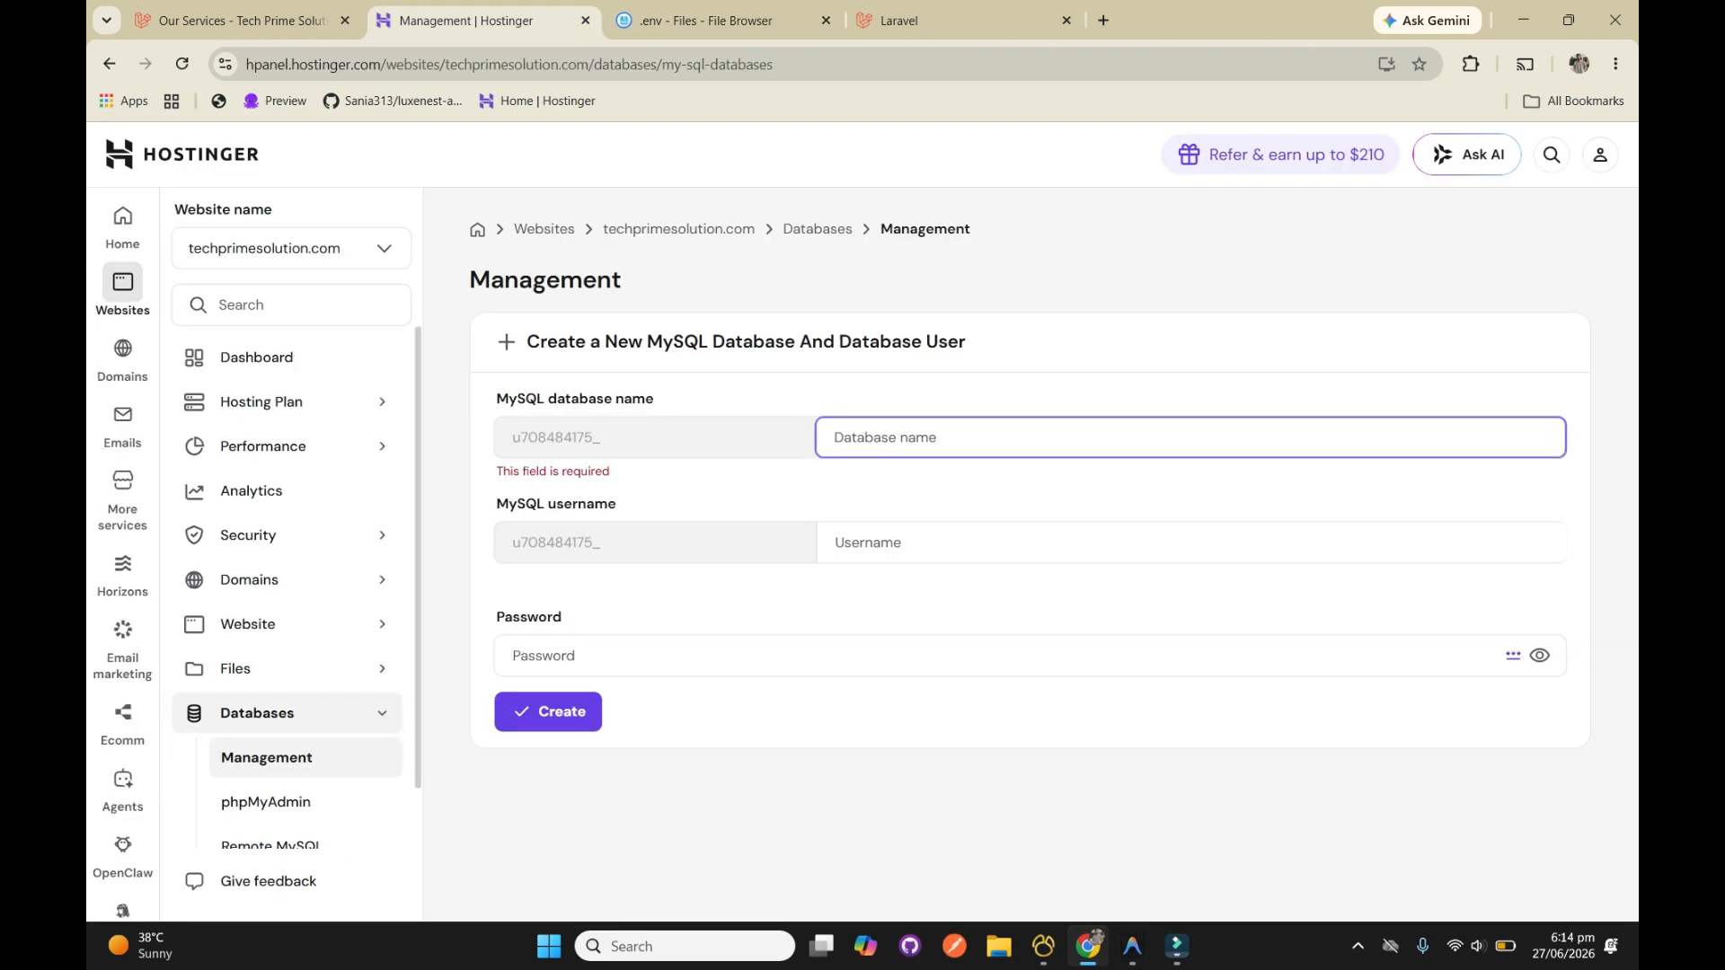
key("ctrl+v")
Copy the DB_USERNAME value from the .env file into the new database's MySQL username
key("ctrl+Tab")
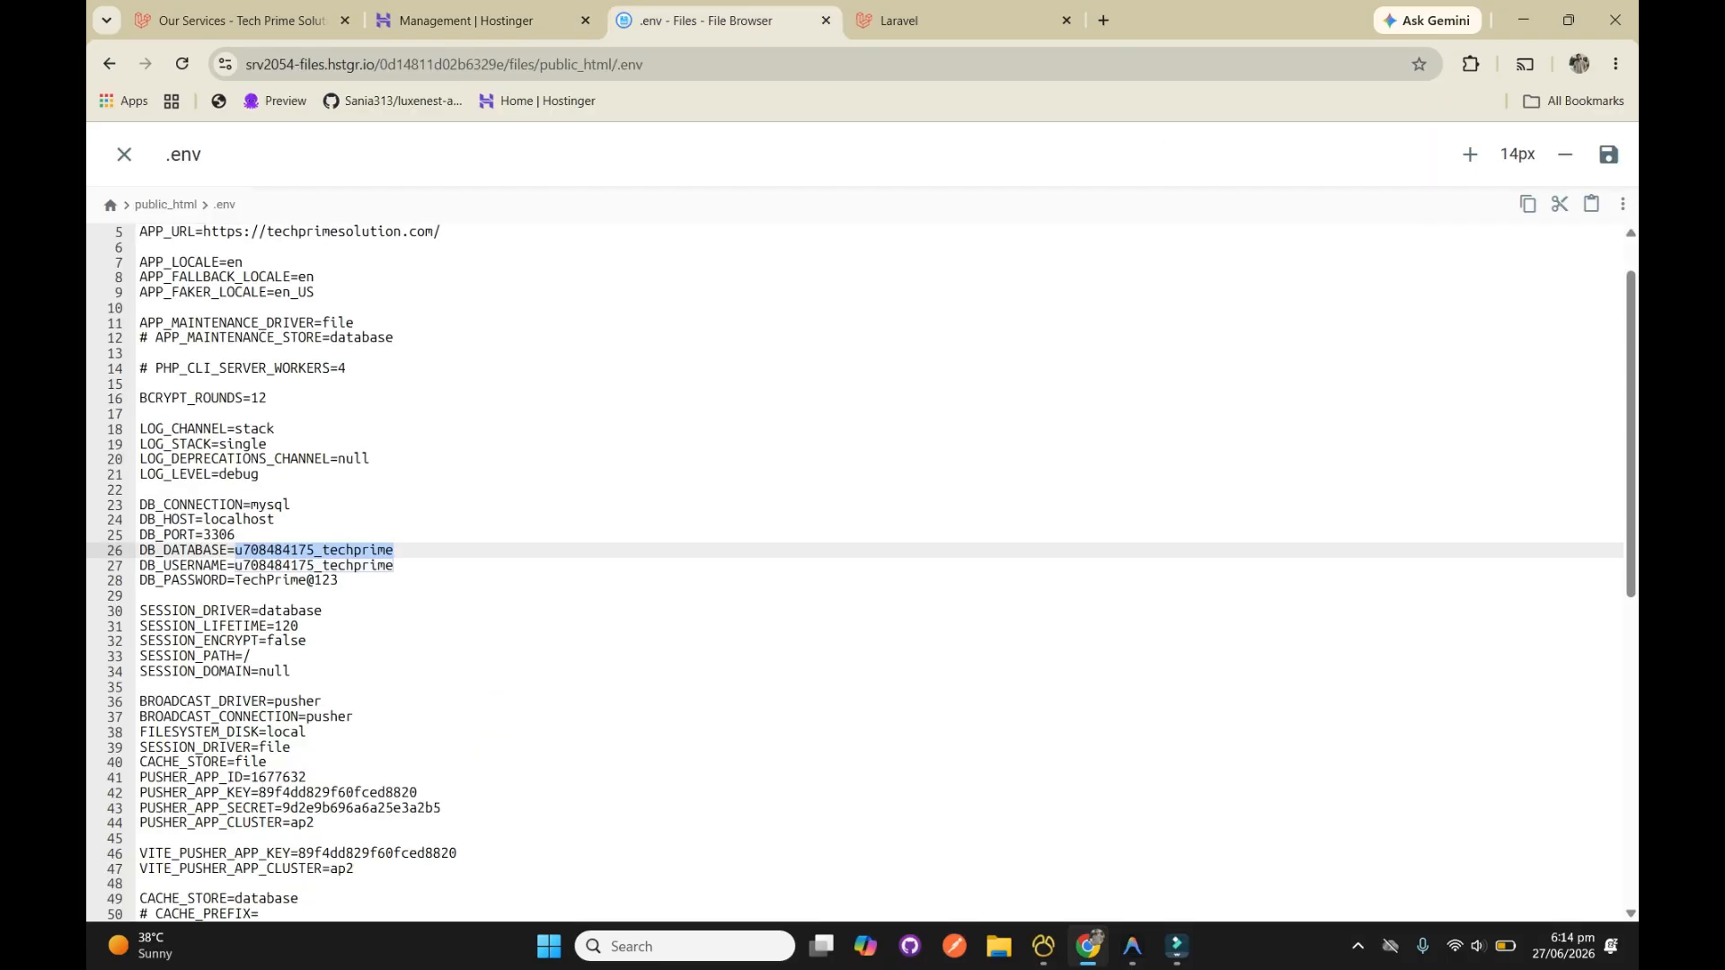
double_click(354, 566)
key("ctrl+c")
left_click(485, 20)
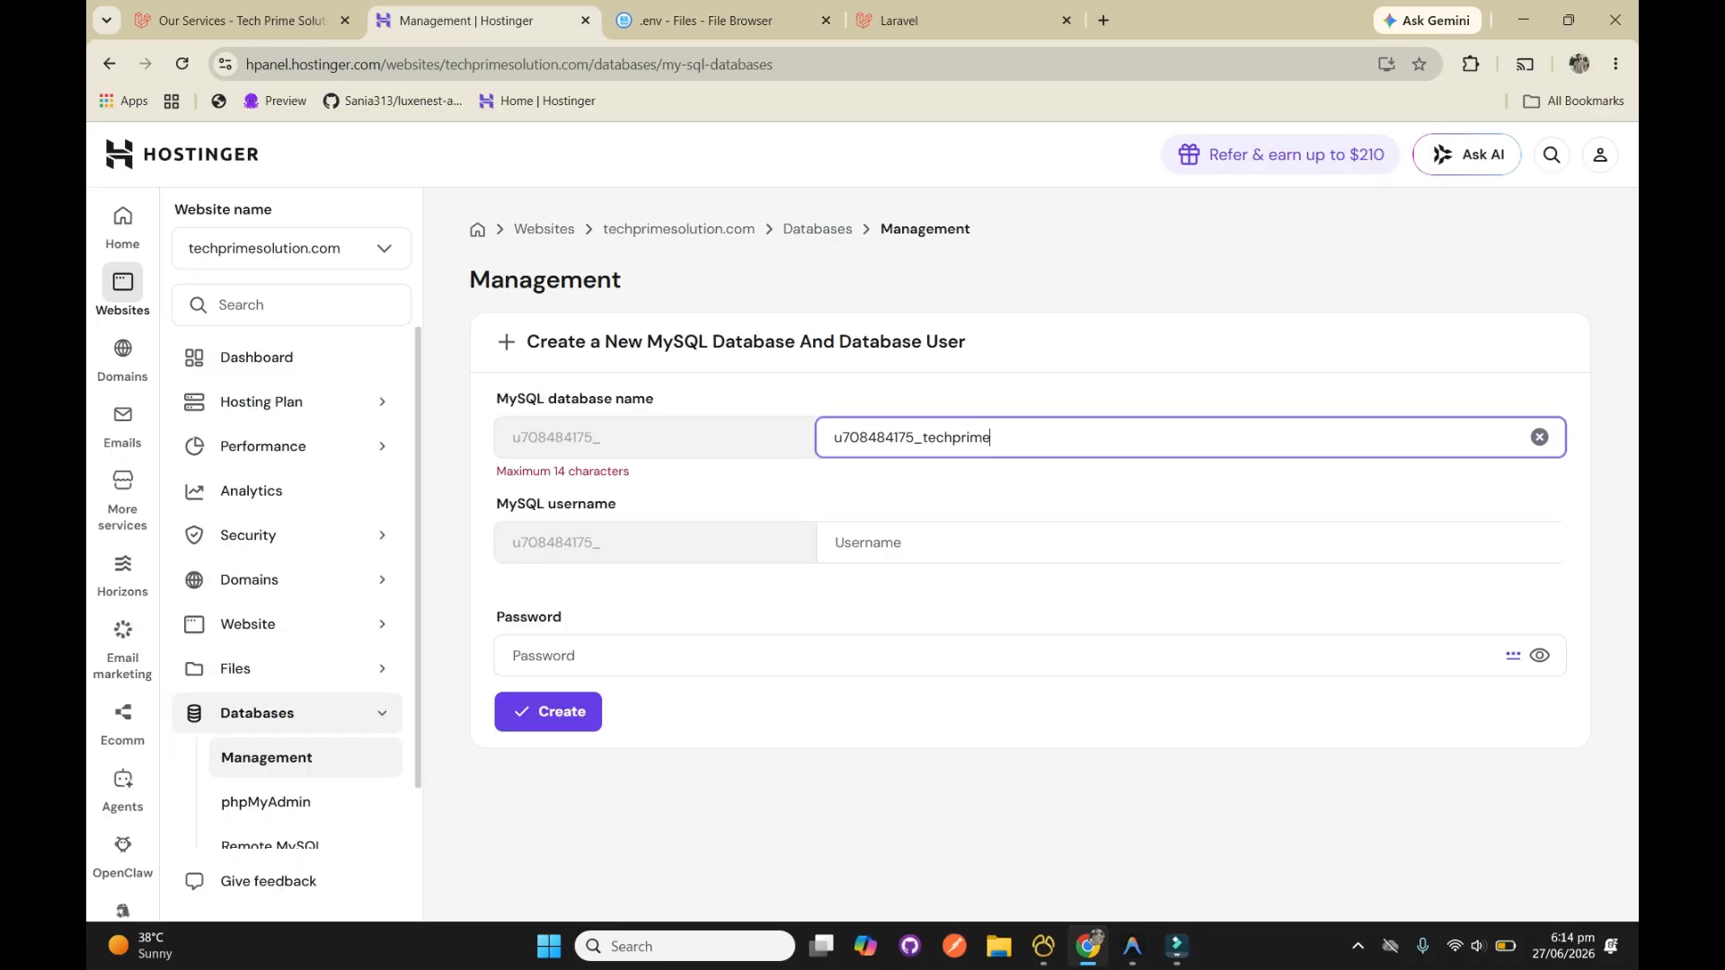
left_click(907, 542)
key("ctrl+v")
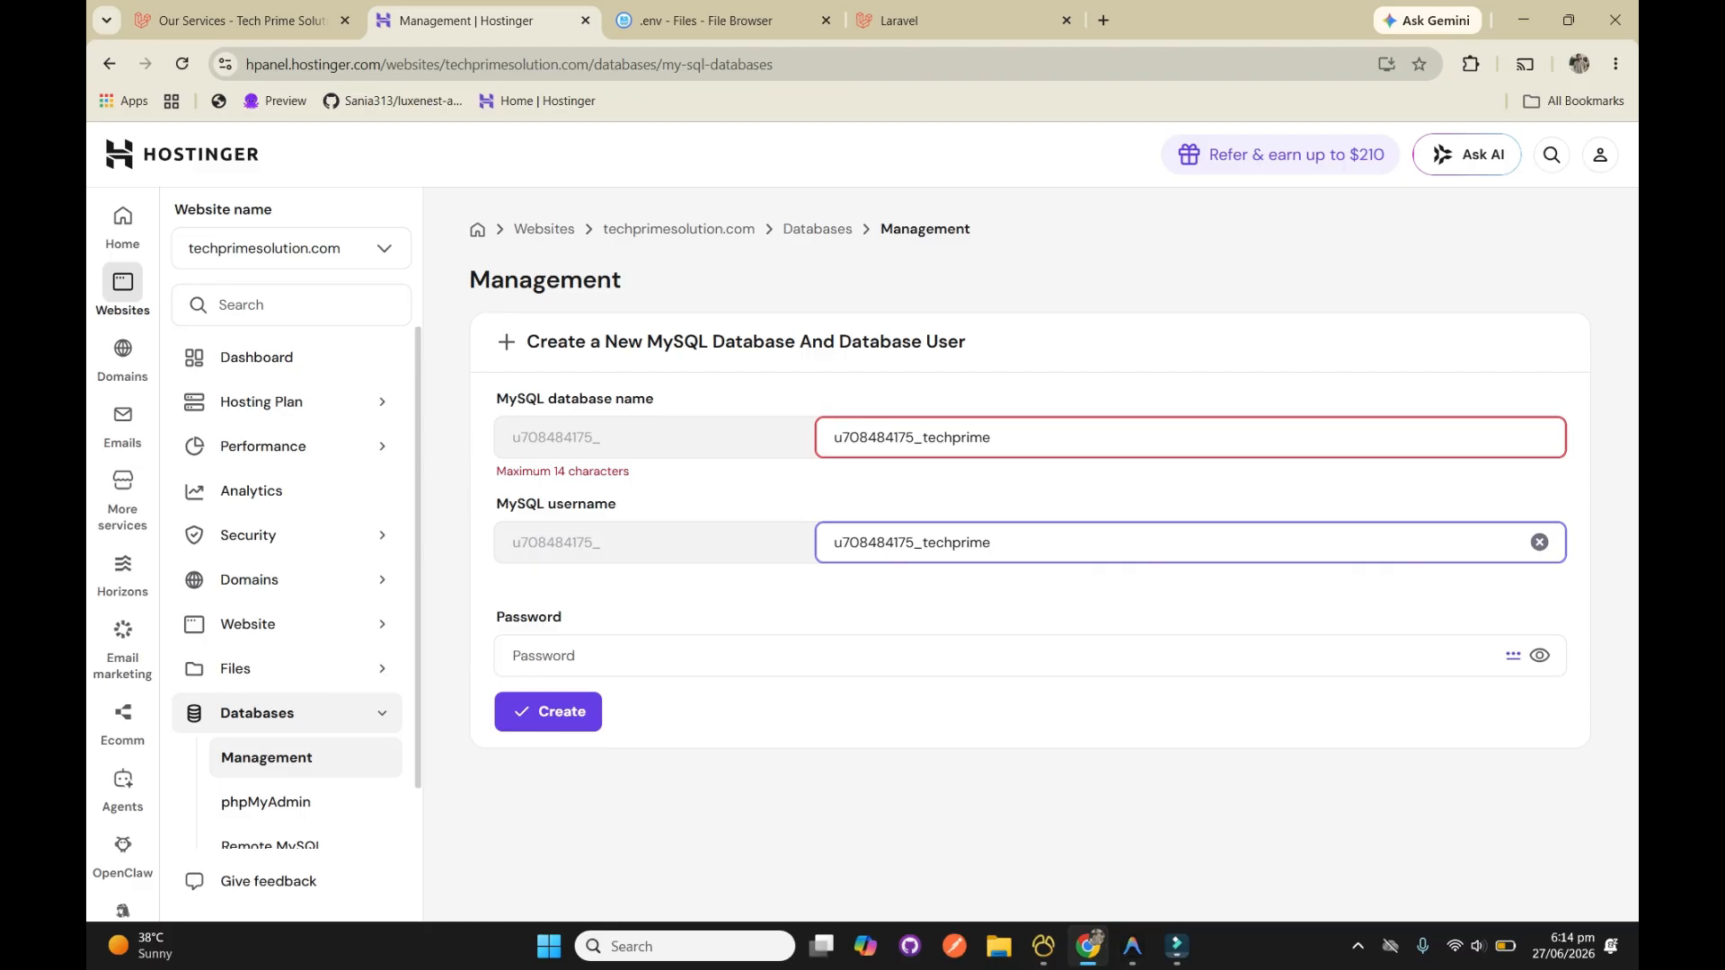
Copy the database password from the .env file into the password field and try to create the database and user
key("ctrl+Tab")
left_click_drag(339, 580, 235, 580)
key("ctrl+shift+Tab")
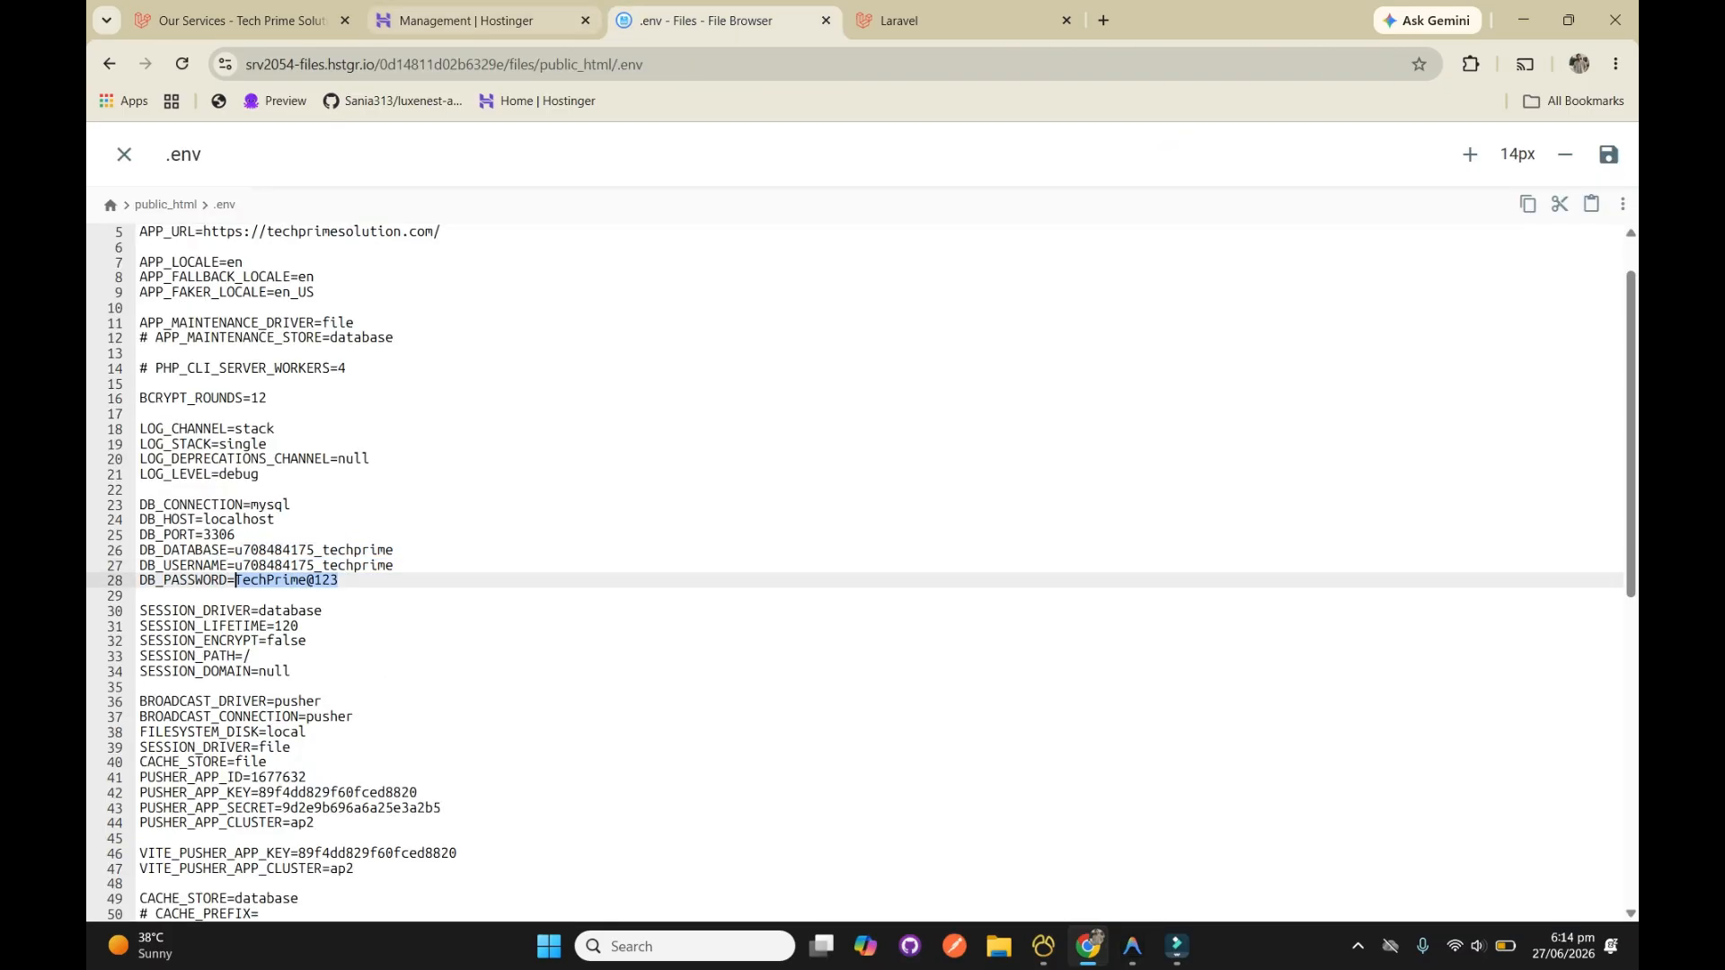
left_click(646, 648)
key("ctrl+v")
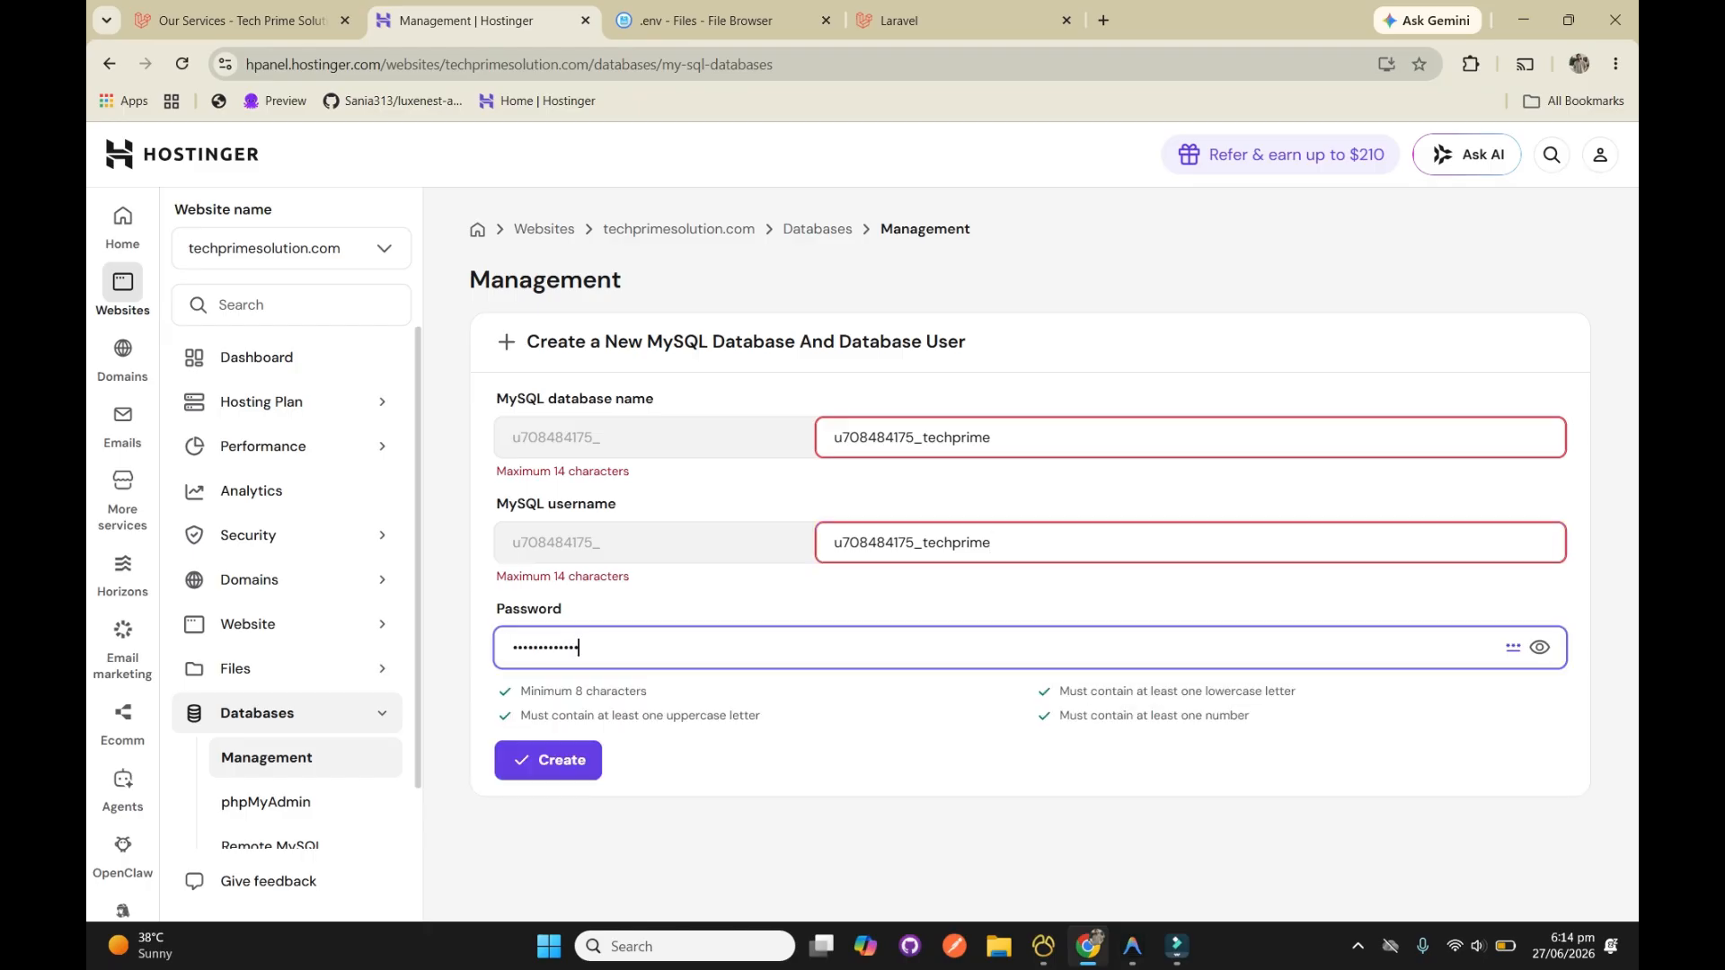
left_click(548, 760)
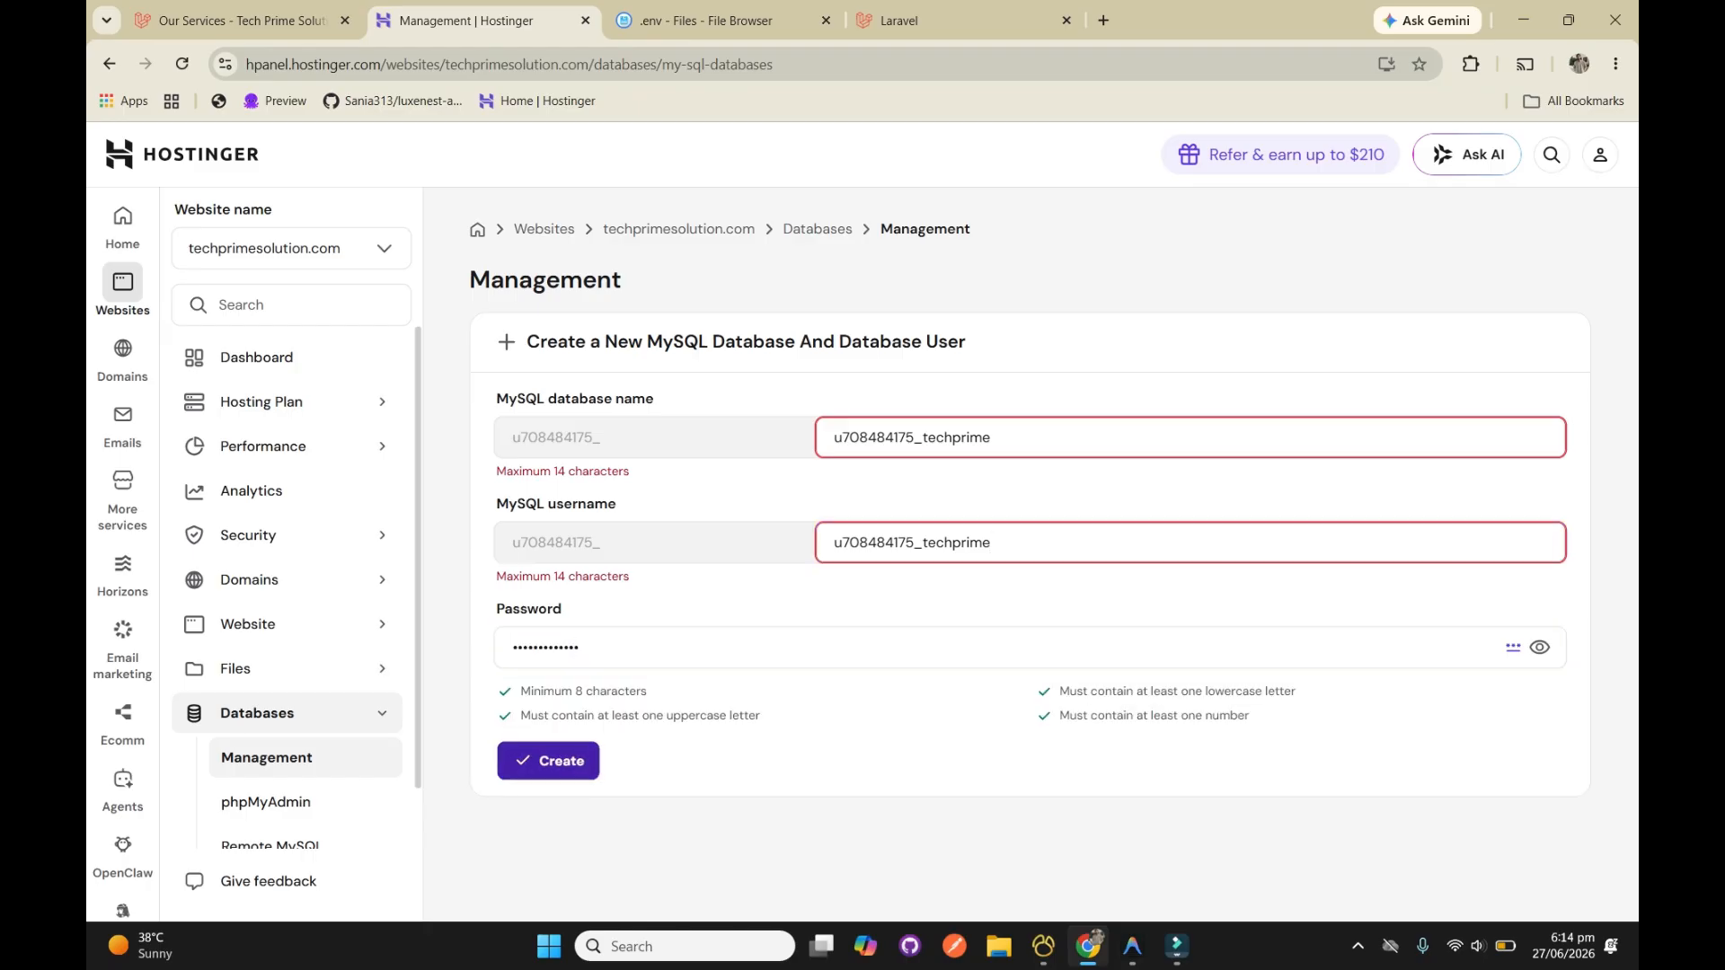
left_click(548, 760)
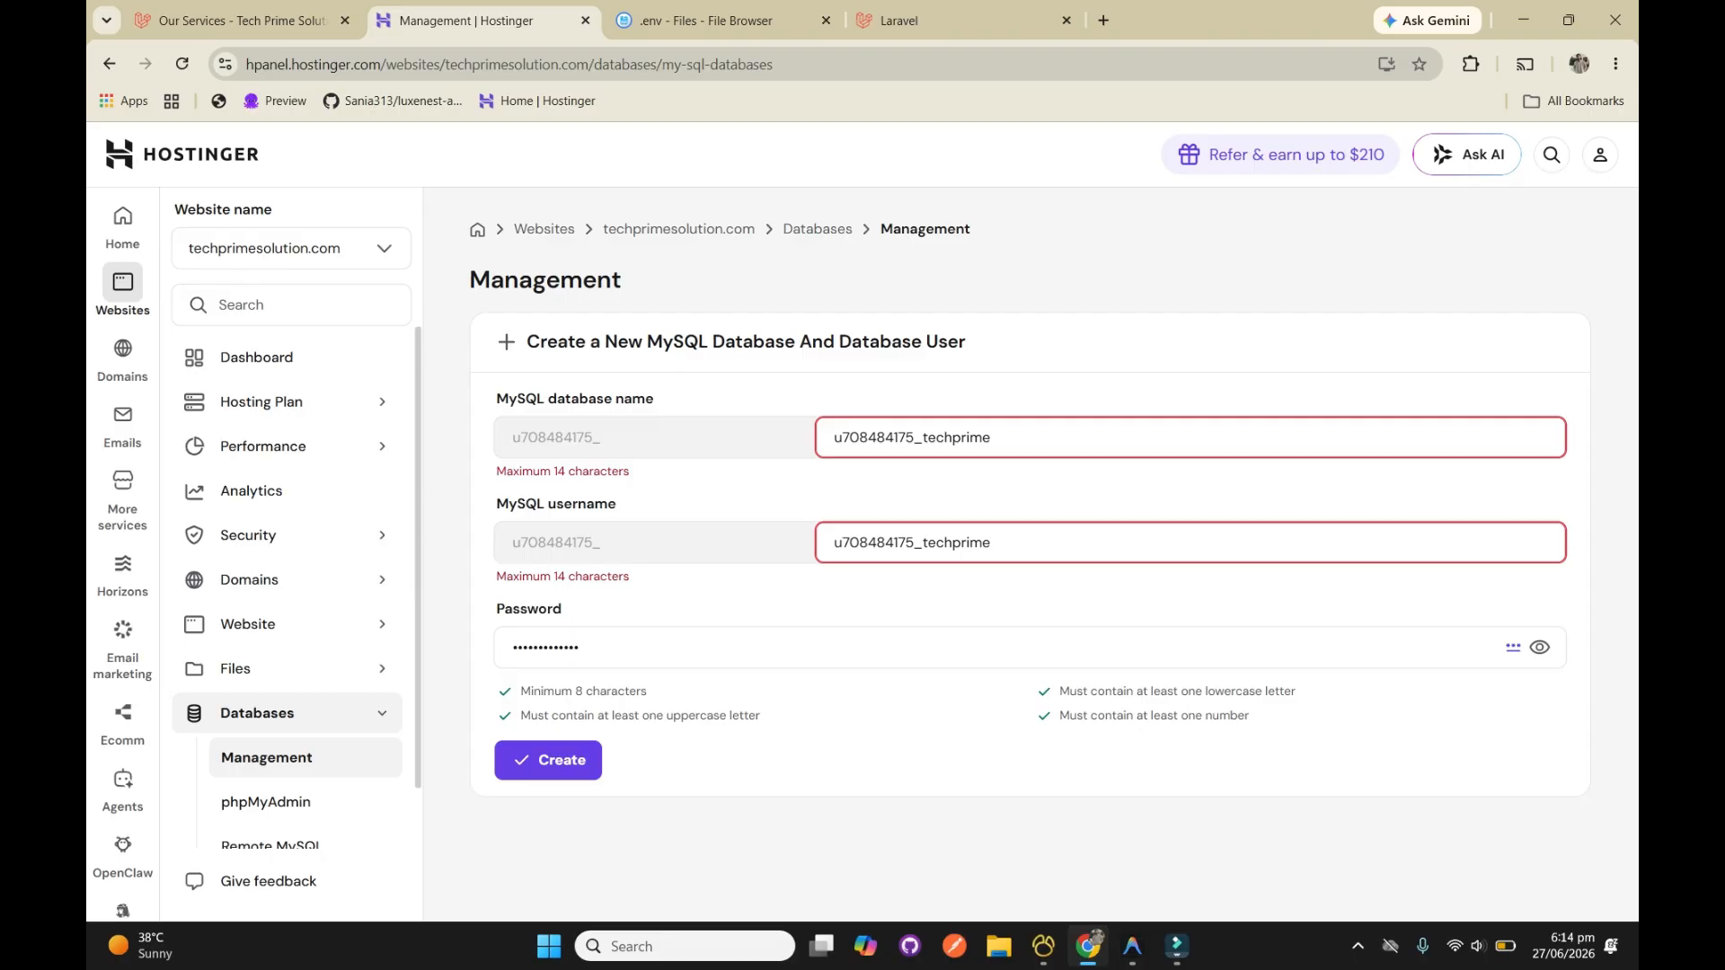
Append 1 to both the MySQL database name and the MySQL username
left_click(1011, 437)
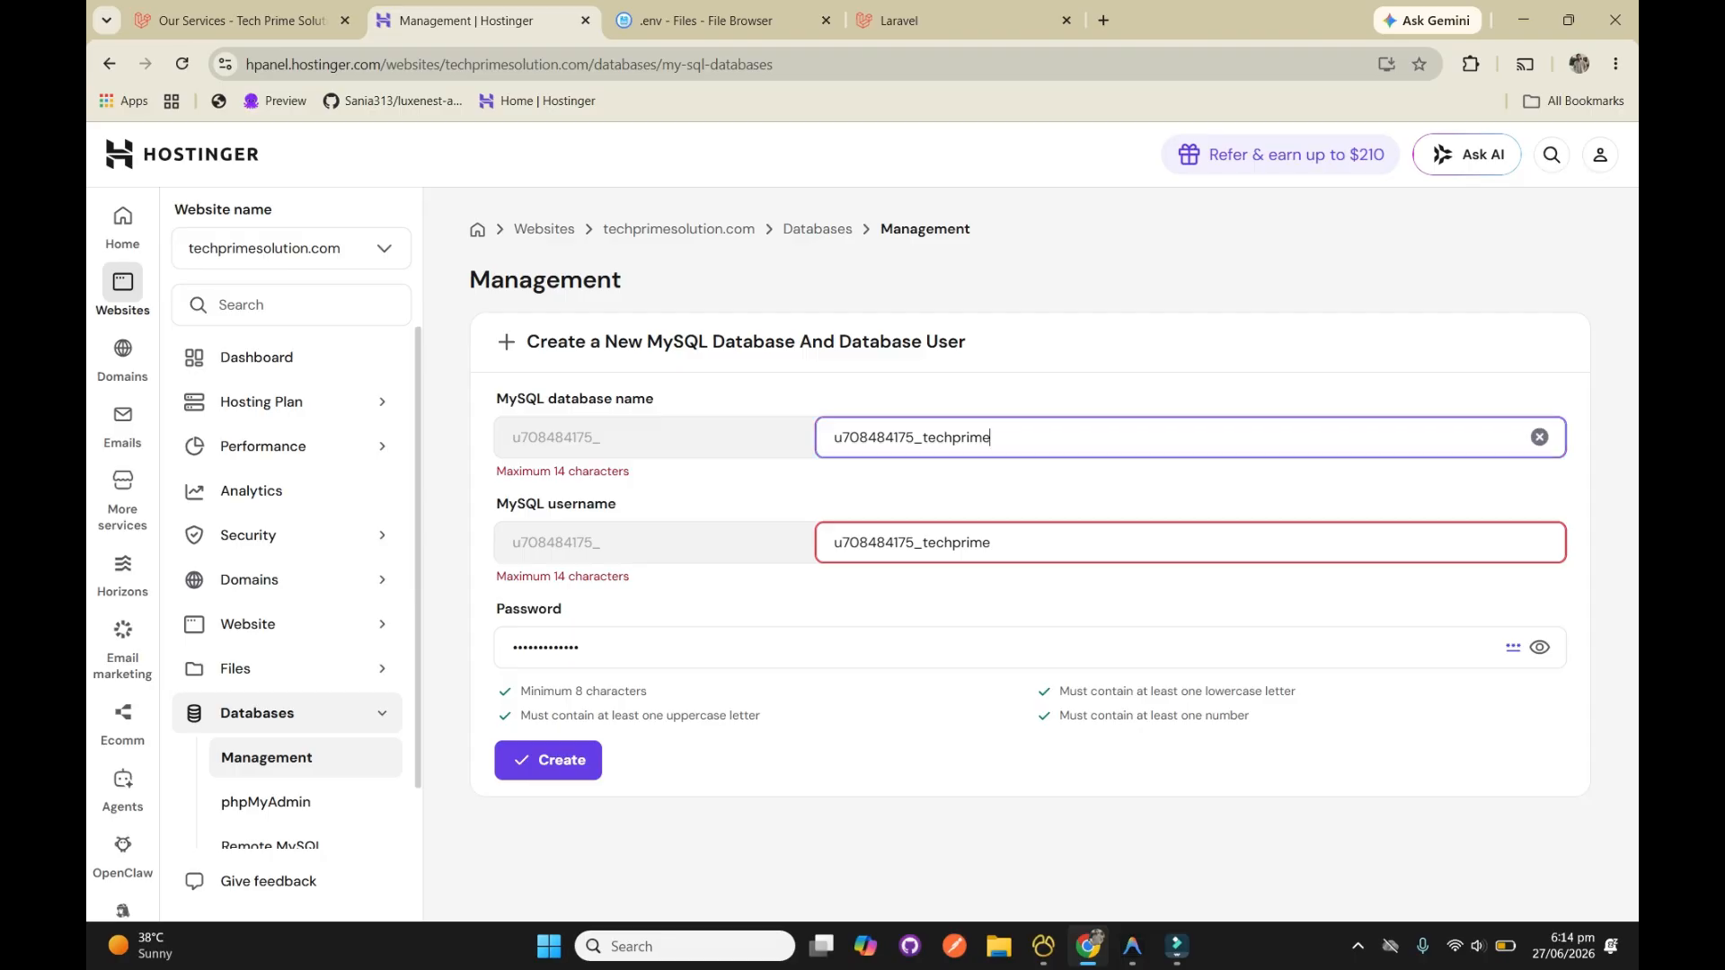
type("1")
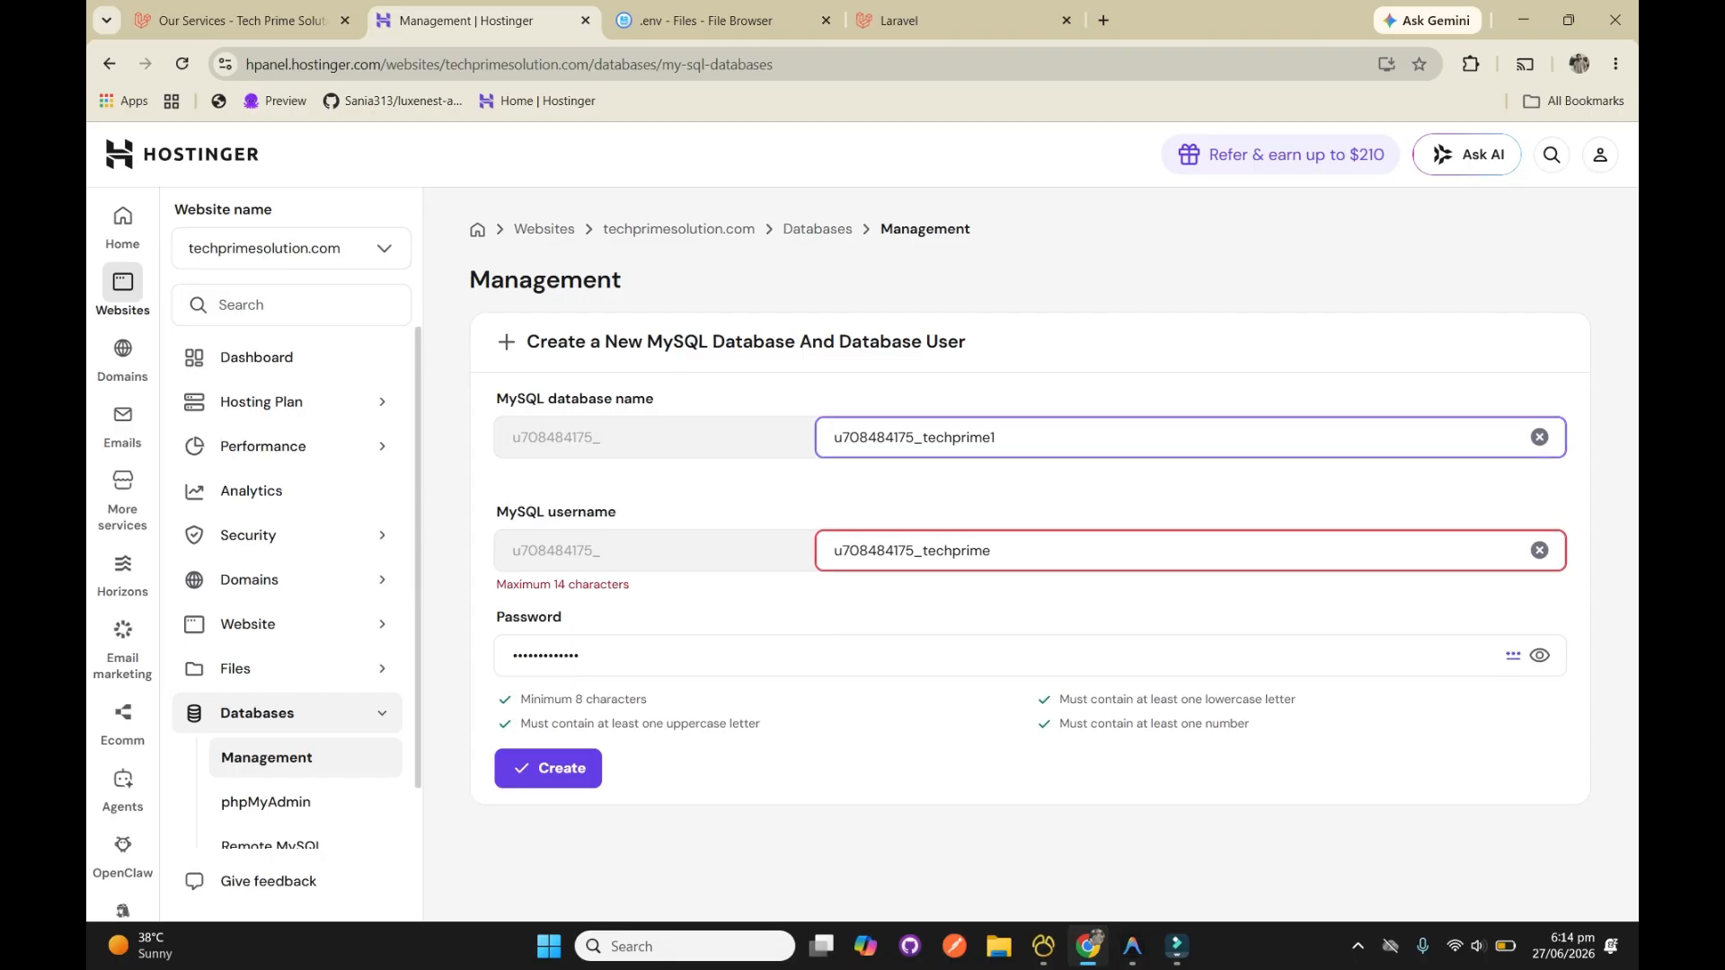
left_click(1010, 542)
type("1")
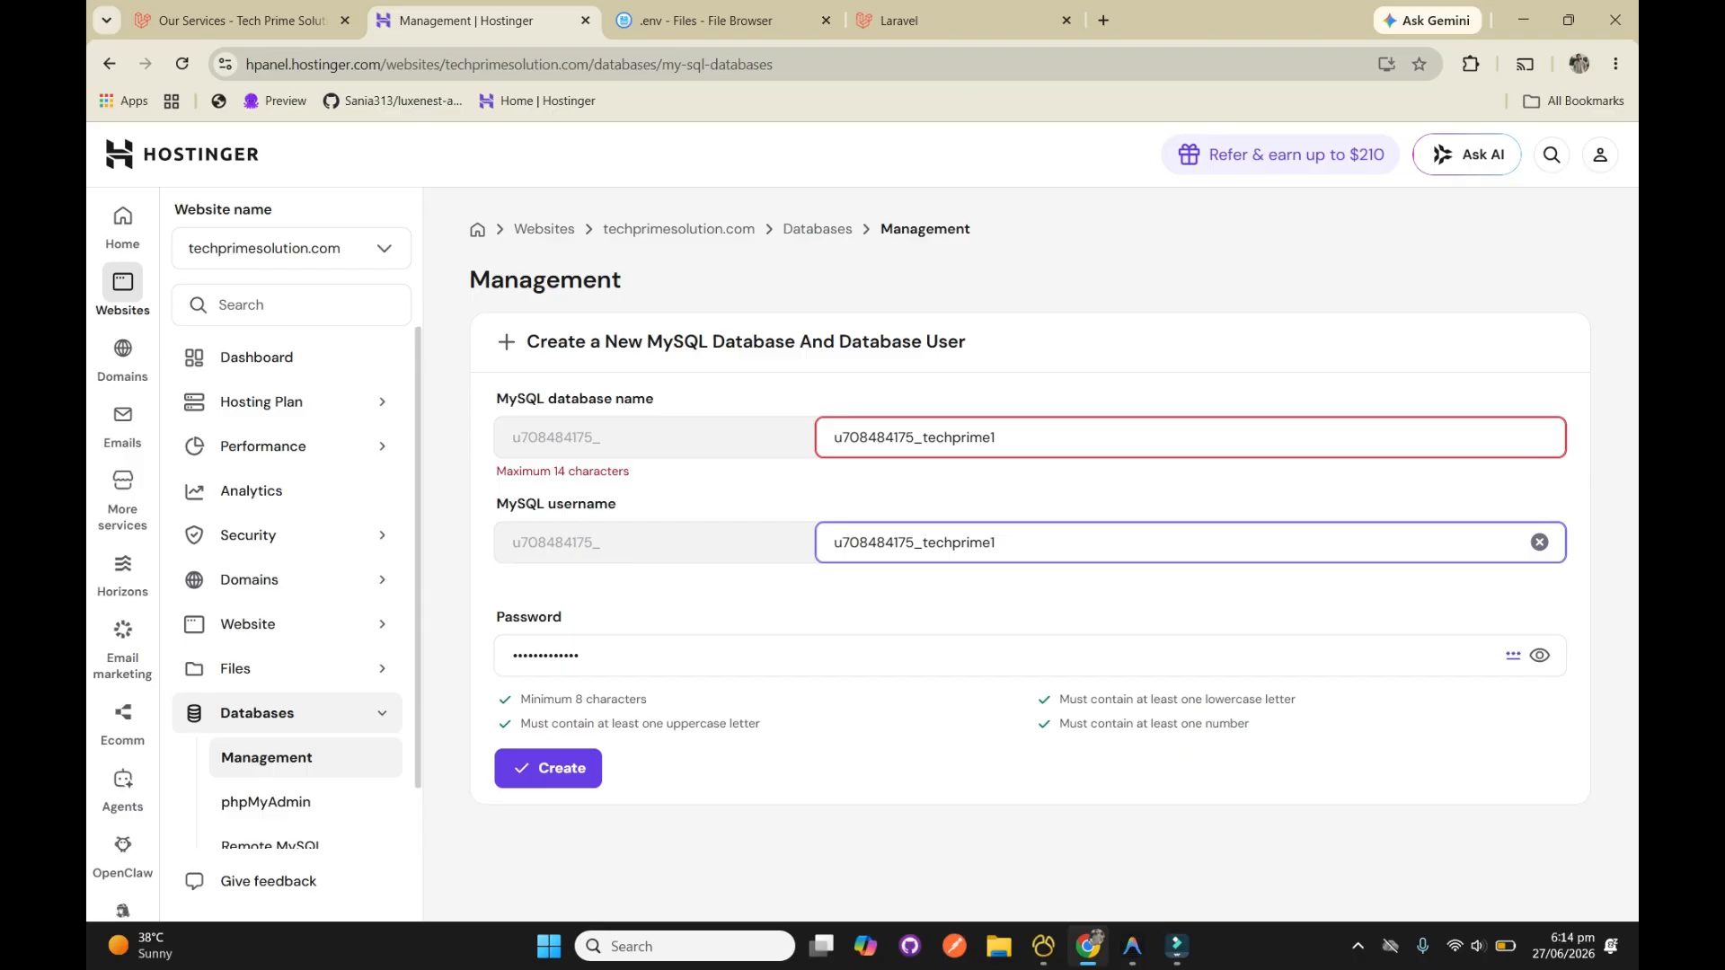
Remove the _techprime1 suffix from both the MySQL username and the MySQL database name, leaving only the account prefix
key("BackSpace")
key("BackSpace")
key("BackSpace")
key("BackSpace")
key("BackSpace")
key("BackSpace")
key("BackSpace")
key("BackSpace")
key("BackSpace")
key("BackSpace")
left_click(998, 438)
key("BackSpace")
key("BackSpace")
key("BackSpace")
key("BackSpace")
key("BackSpace")
key("BackSpace")
key("BackSpace")
key("BackSpace")
key("BackSpace")
key("BackSpace")
key("BackSpace")
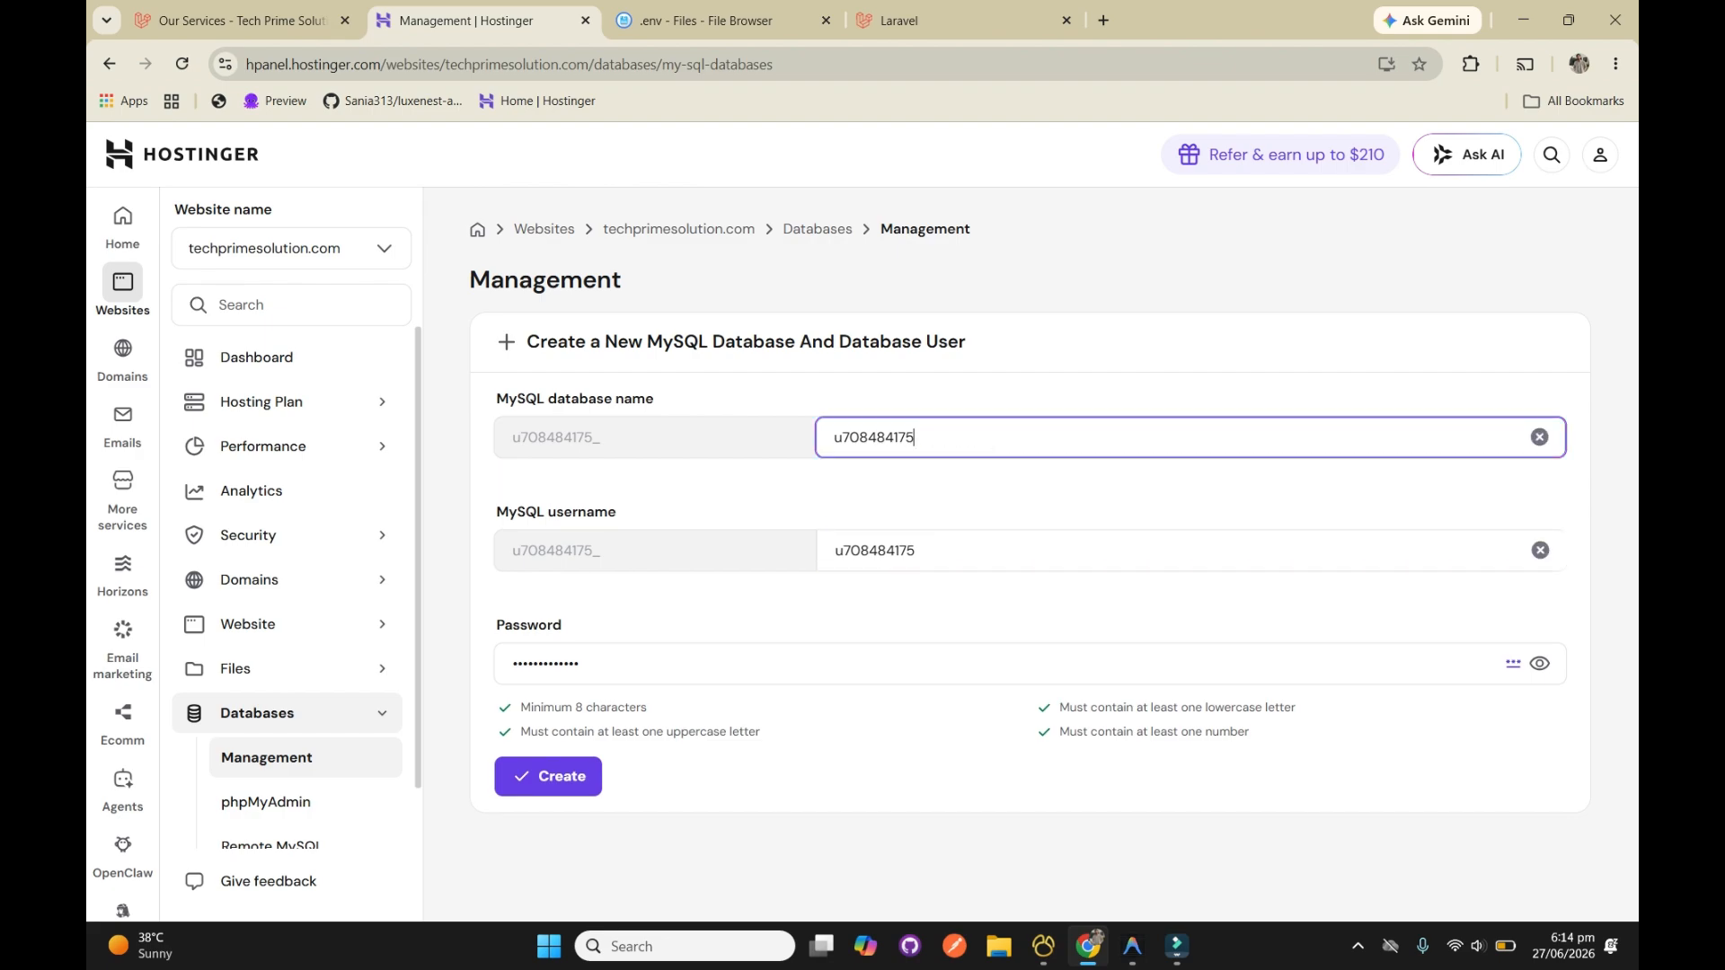
Check the database settings in the .env file, and create the MySQL database and user with the shortened names
key("ctrl+a")
left_click(719, 20)
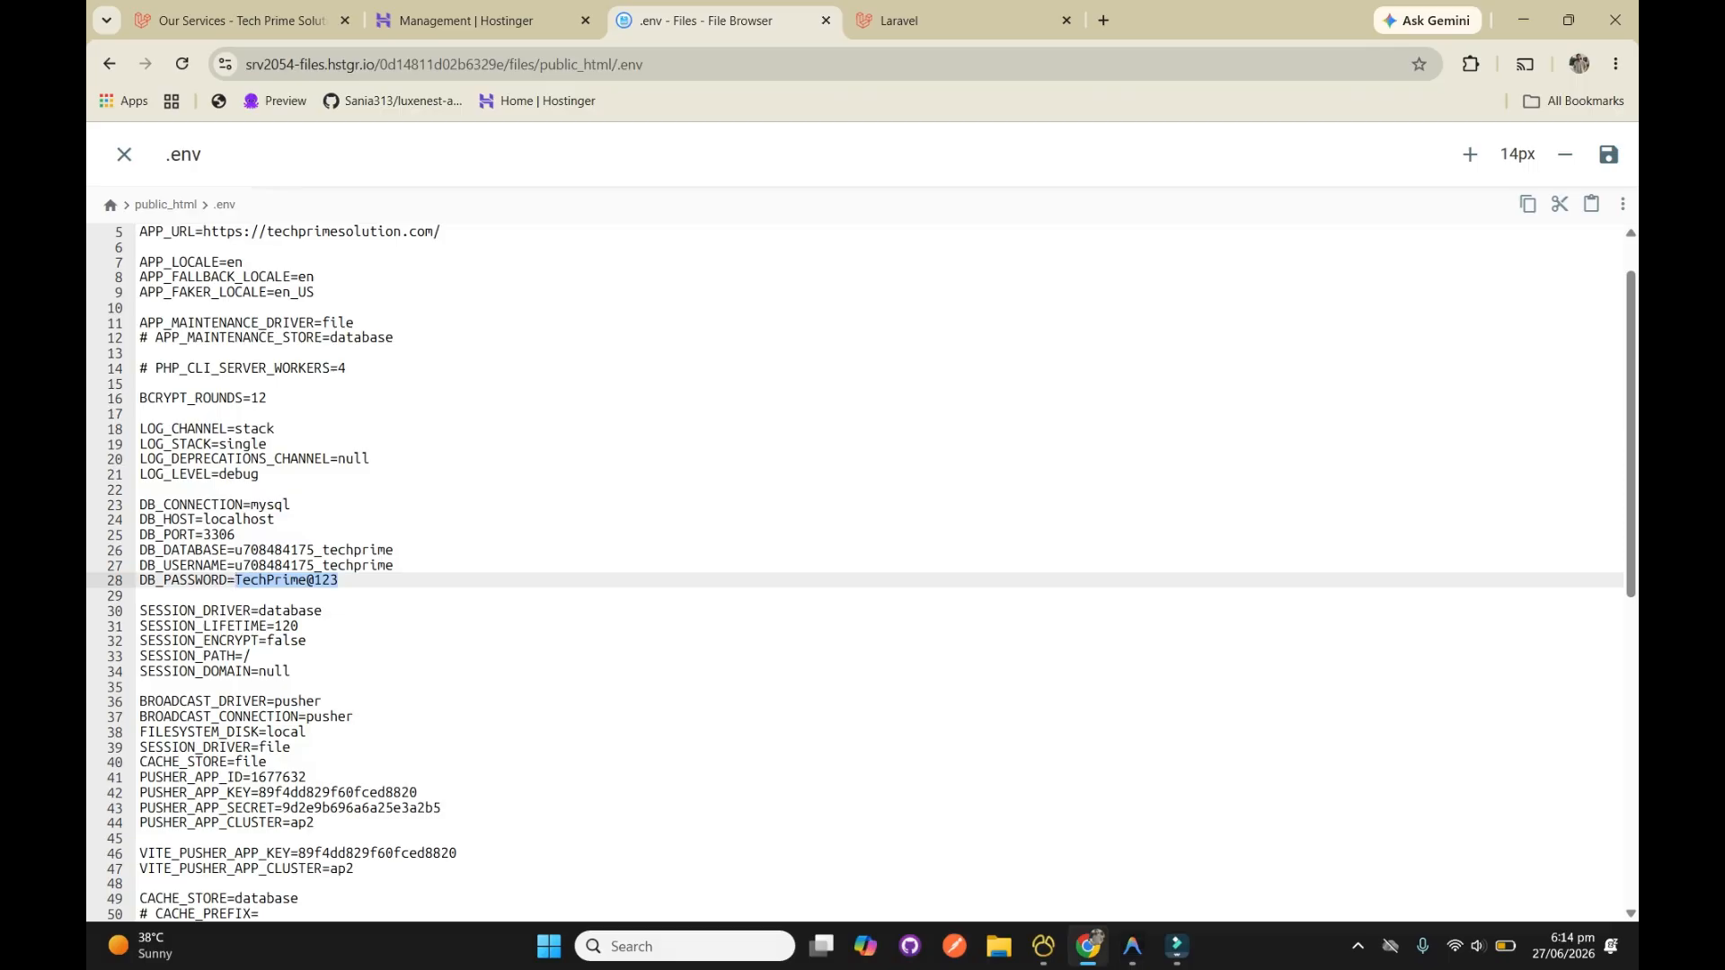
left_click(485, 21)
key("Tab")
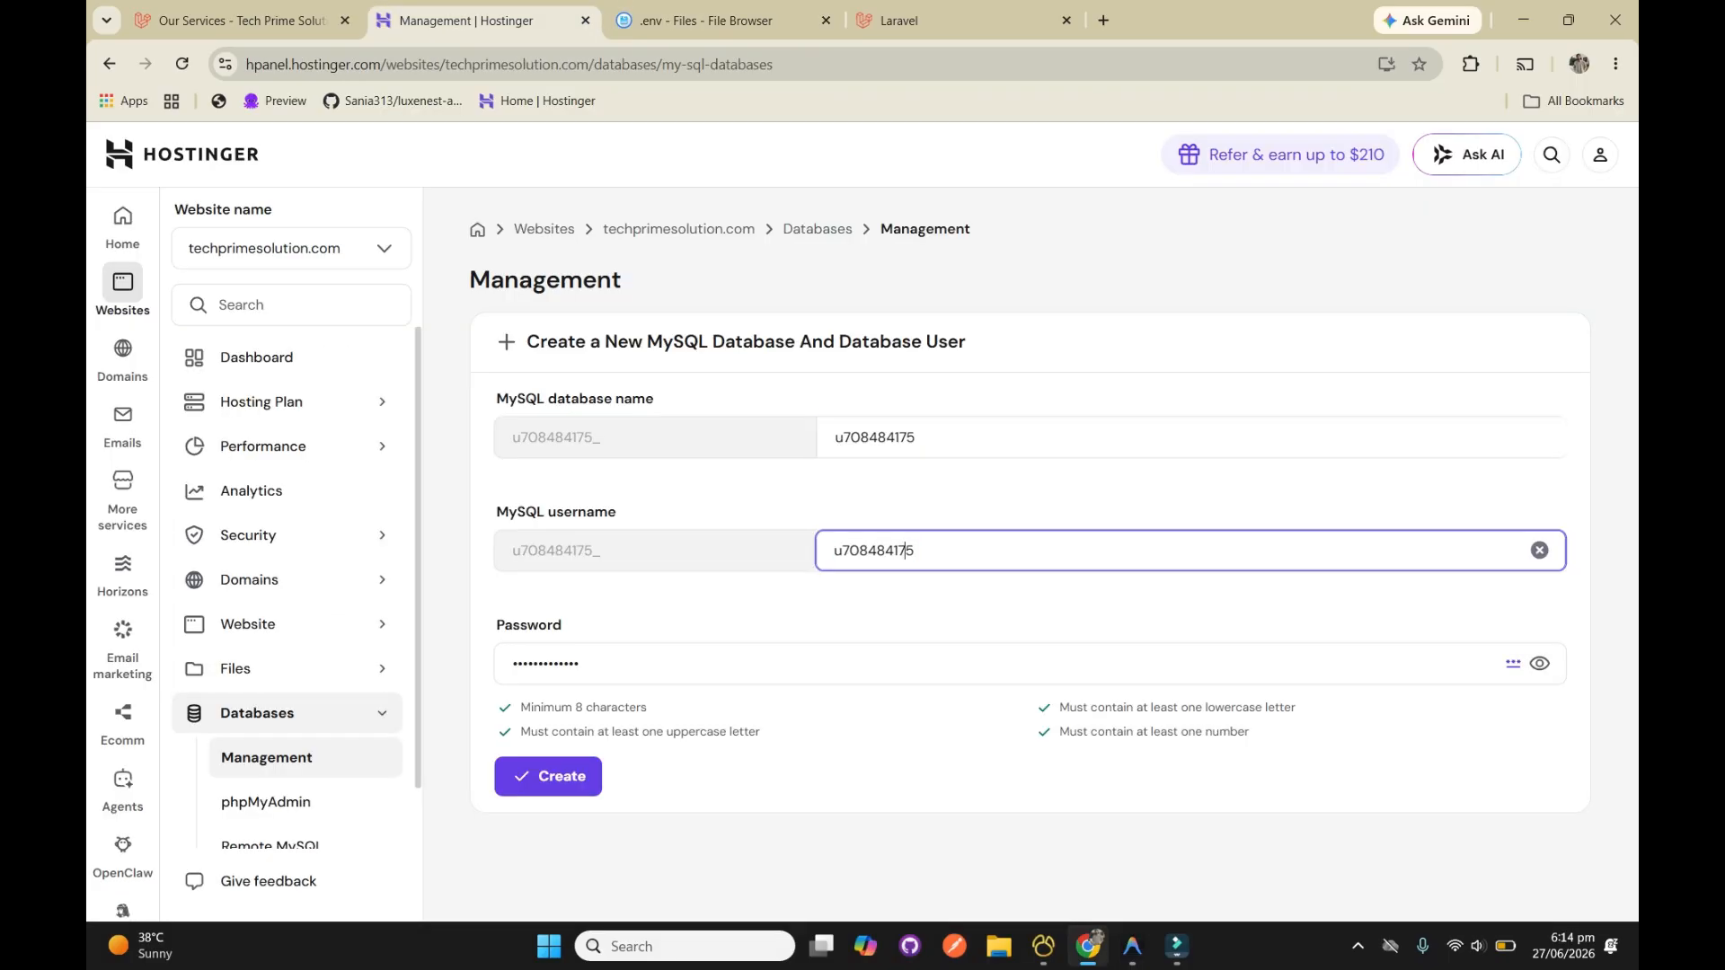
left_click(548, 776)
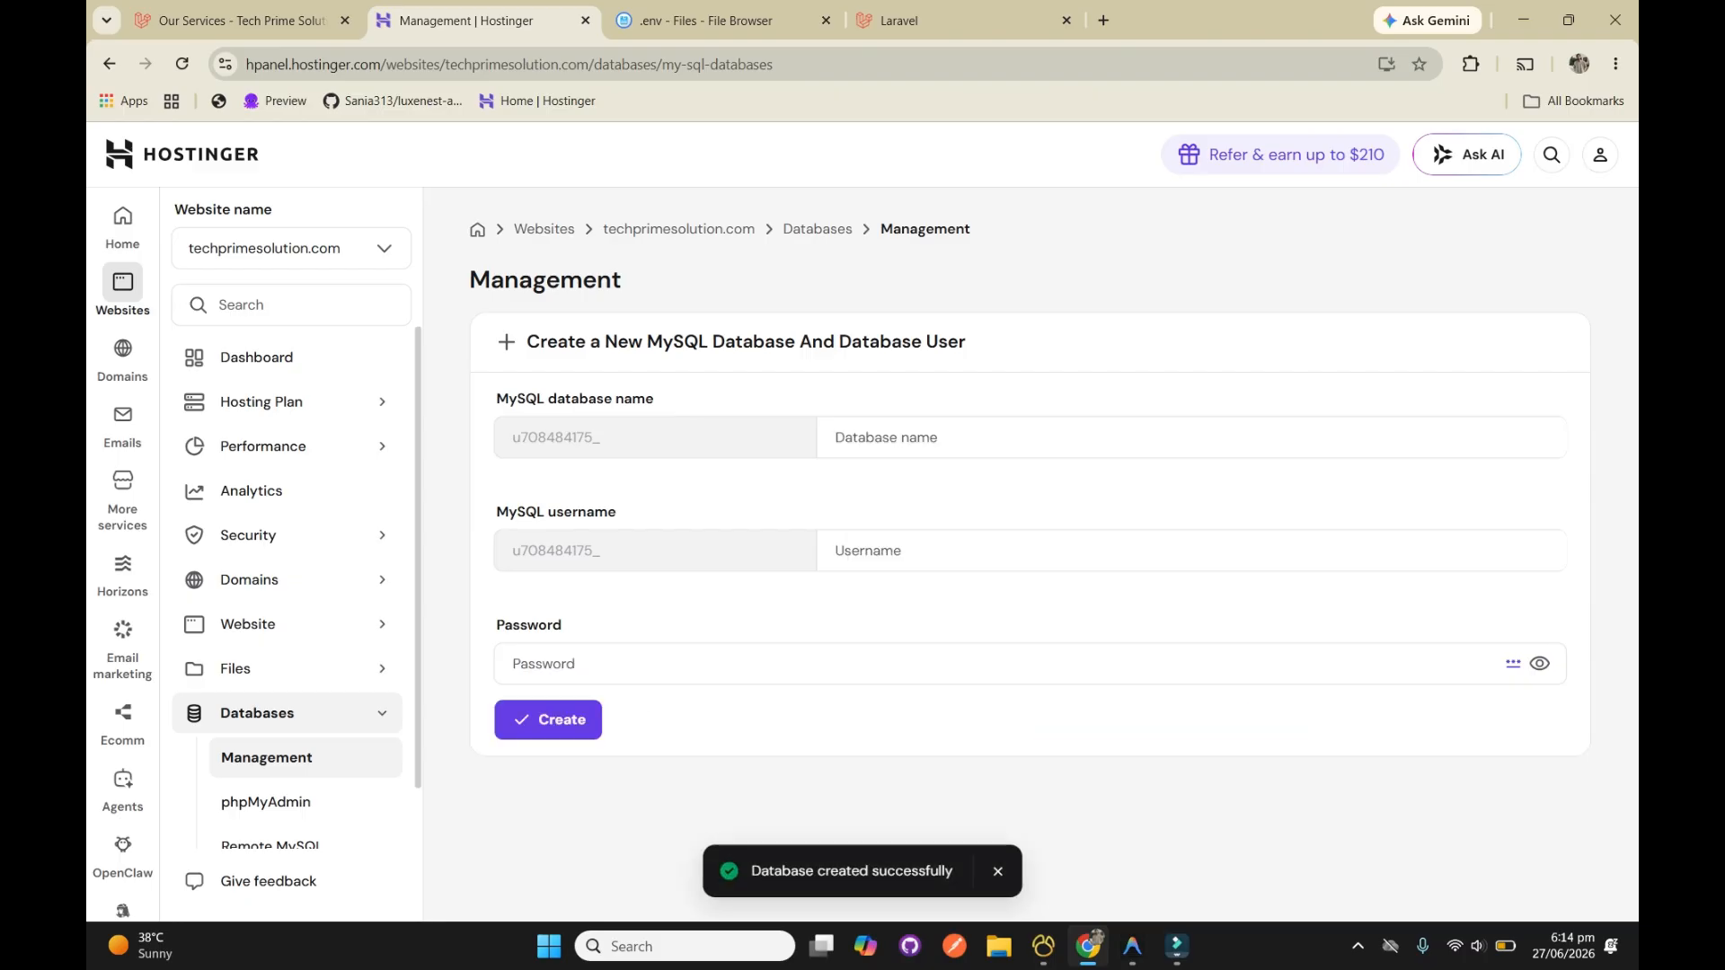
Copy the full name of the new MySQL database into DB_DATABASE in the .env file and save it
scroll(1024, 539, "down", 1)
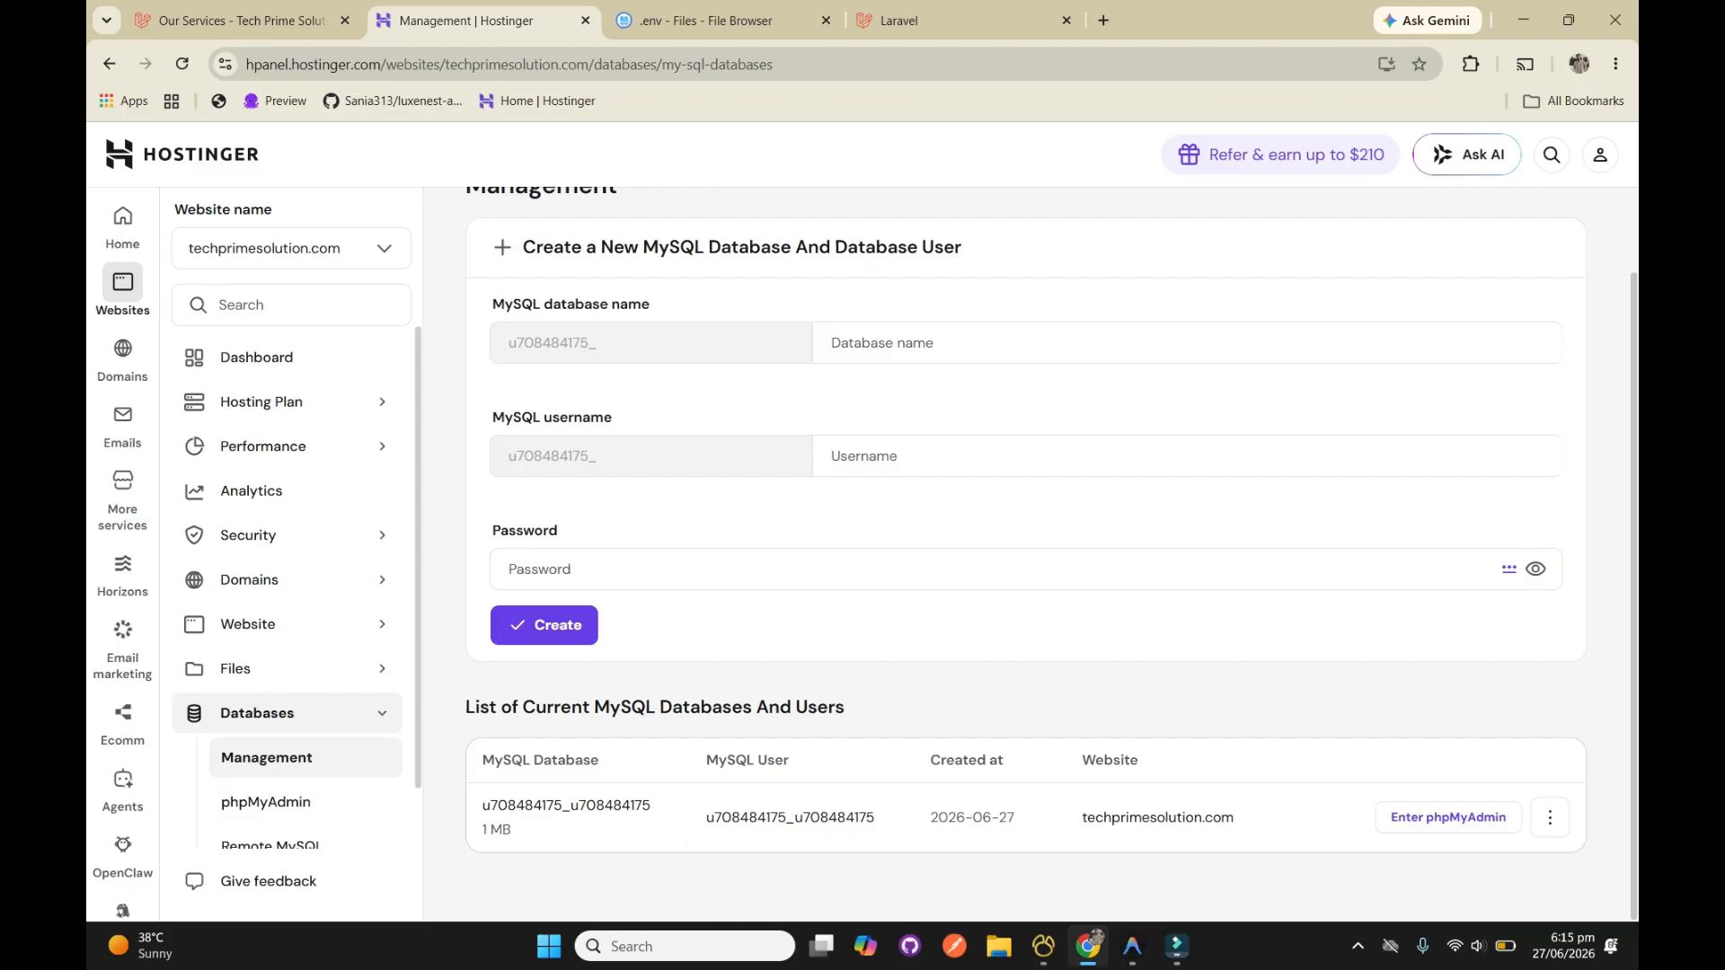
left_click_drag(650, 805, 482, 805)
key("ctrl+c")
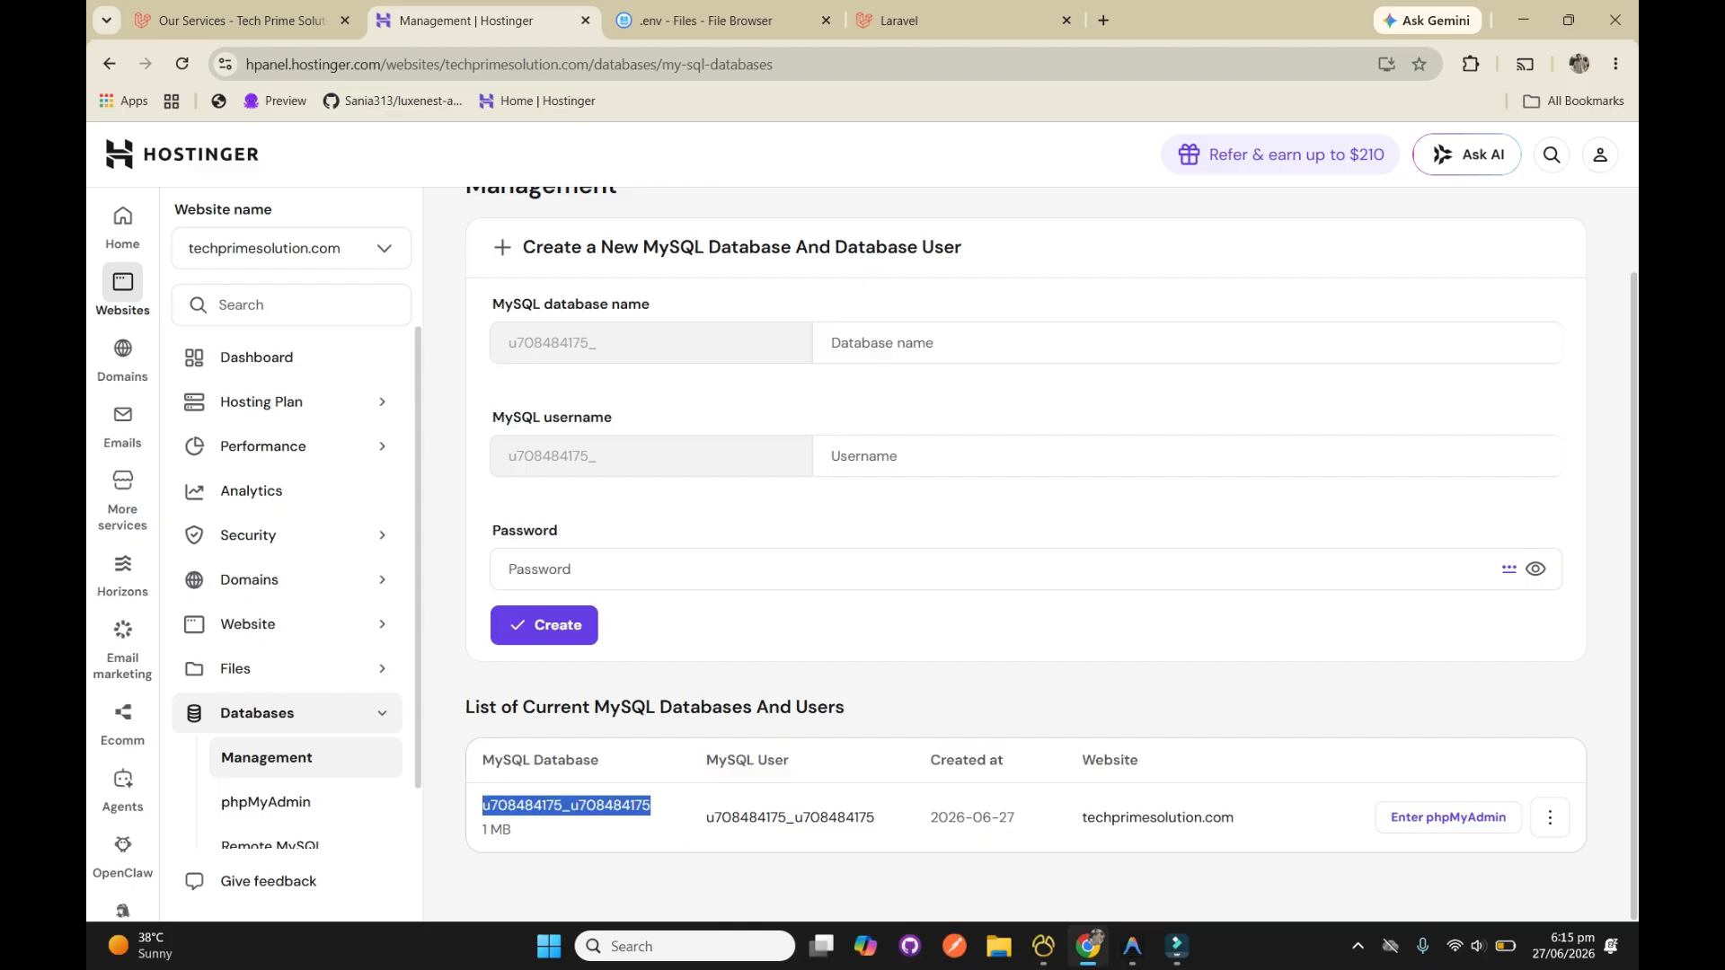
left_click(707, 20)
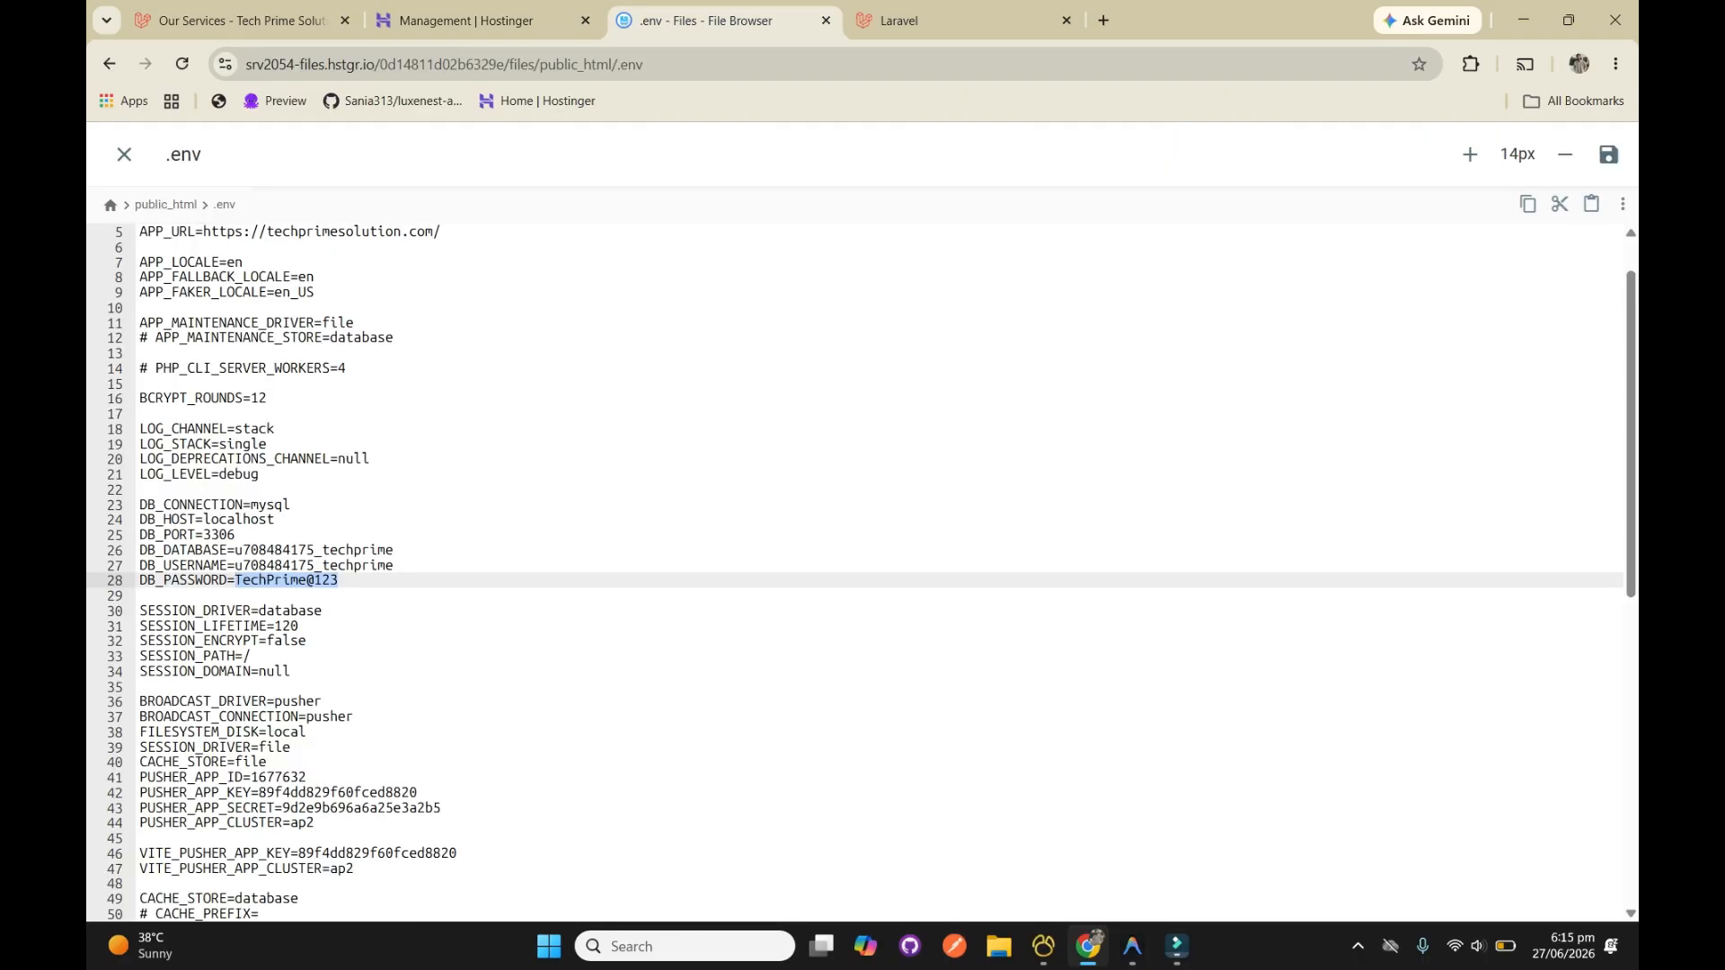
left_click_drag(235, 550, 395, 550)
key("ctrl+v")
key("ctrl+s")
Copy the new MySQL user's full name into DB_USERNAME in the .env file and save it
left_click(480, 21)
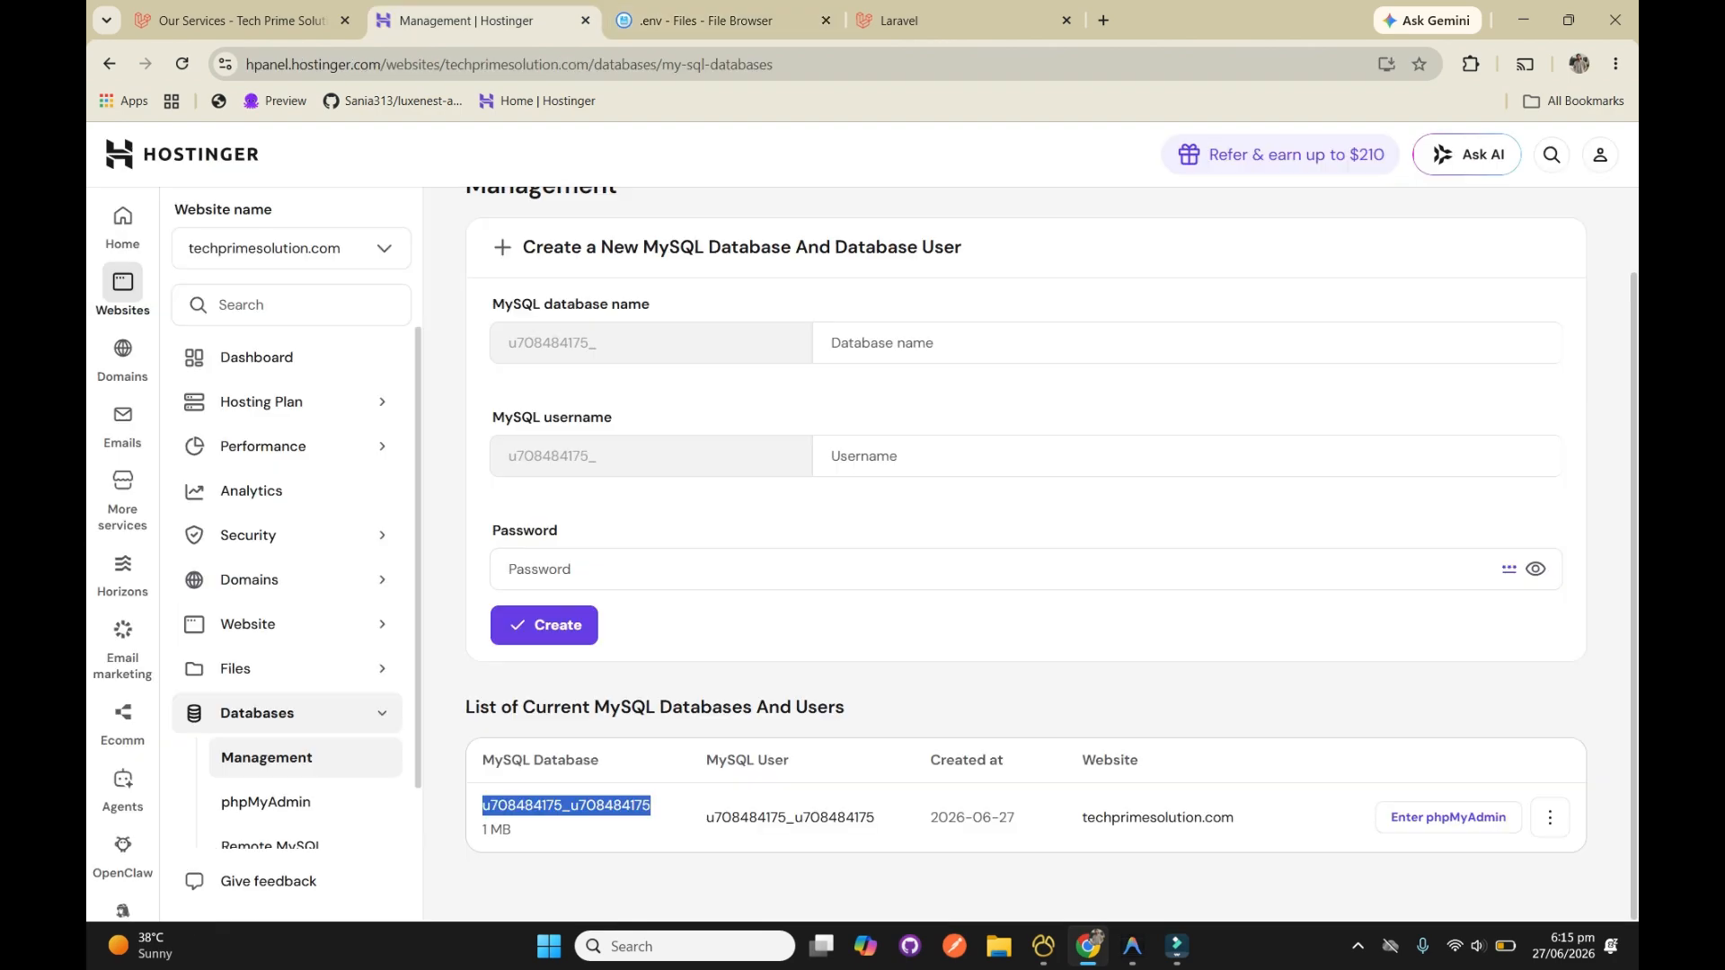
double_click(790, 817)
key("ctrl+c")
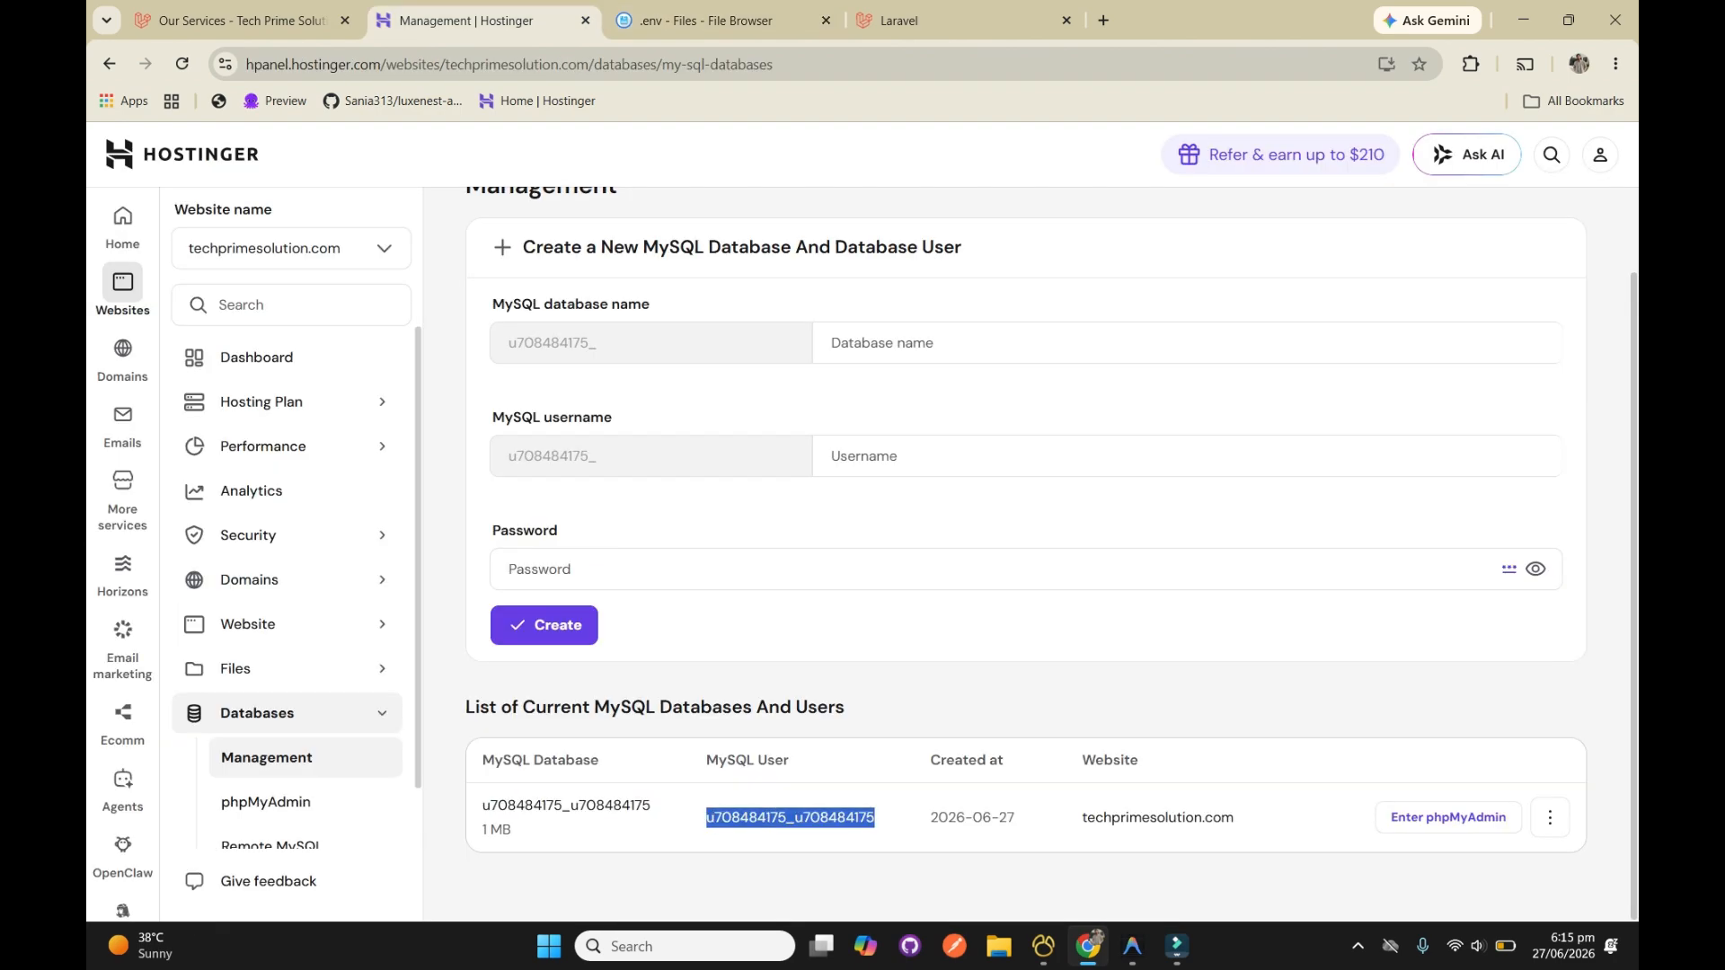
left_click(899, 20)
left_click(706, 19)
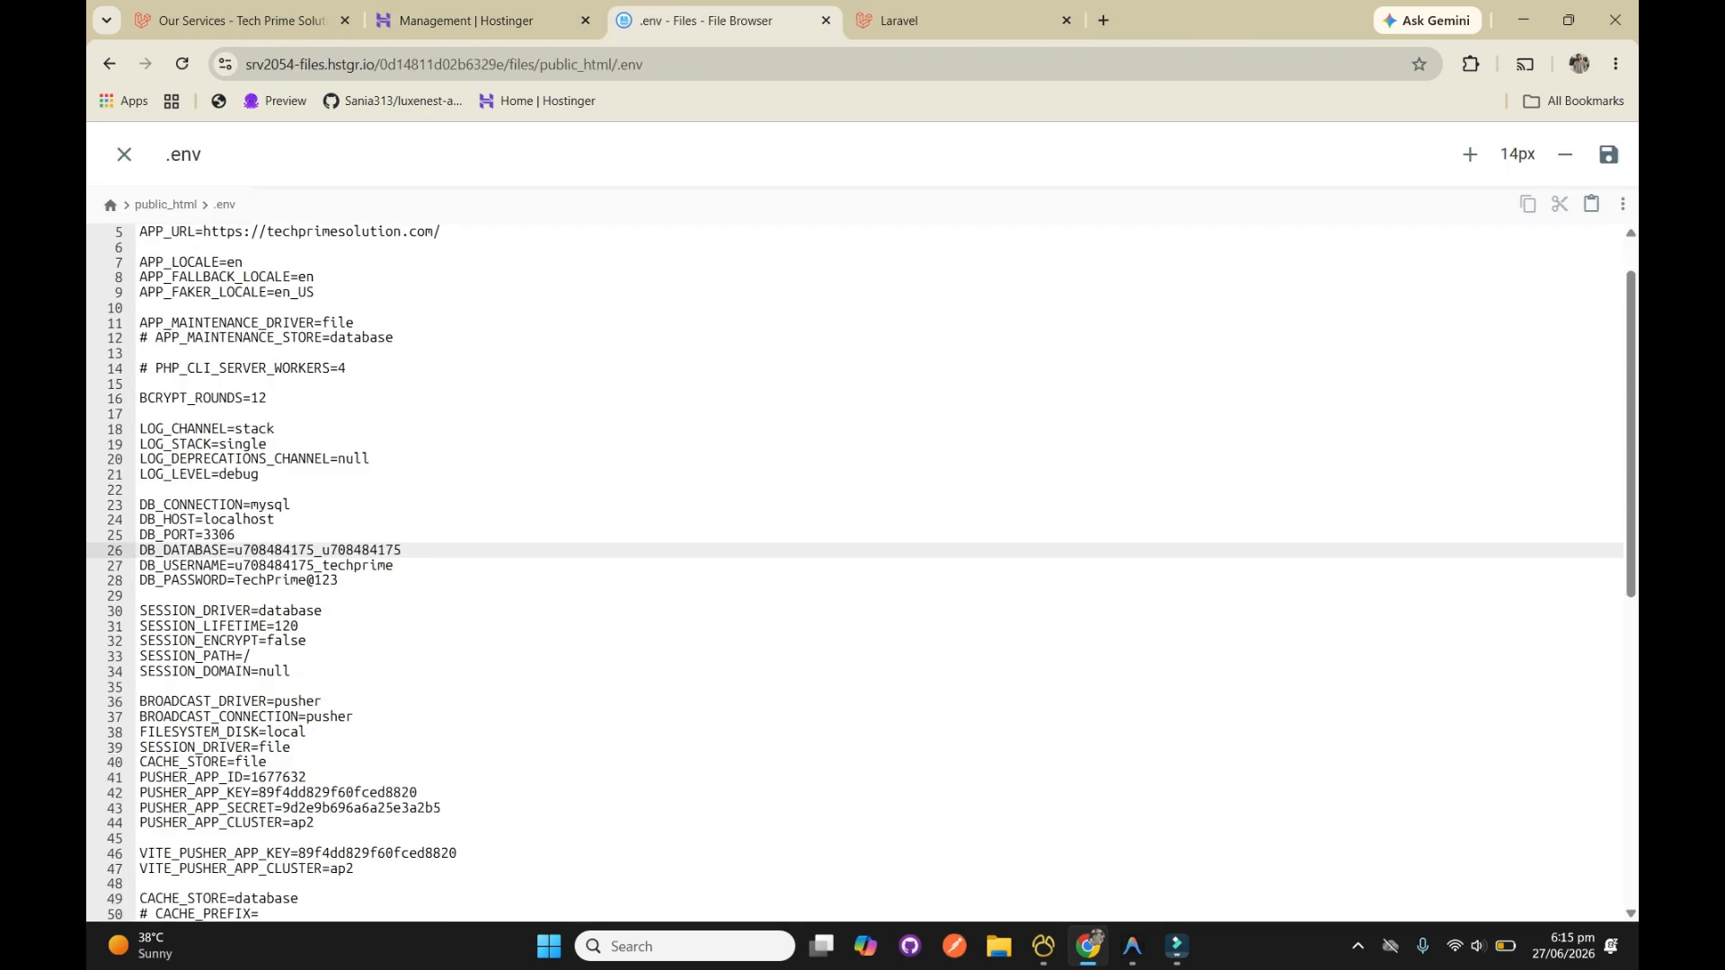
left_click_drag(396, 566, 235, 566)
key("ctrl+v")
key("ctrl+s")
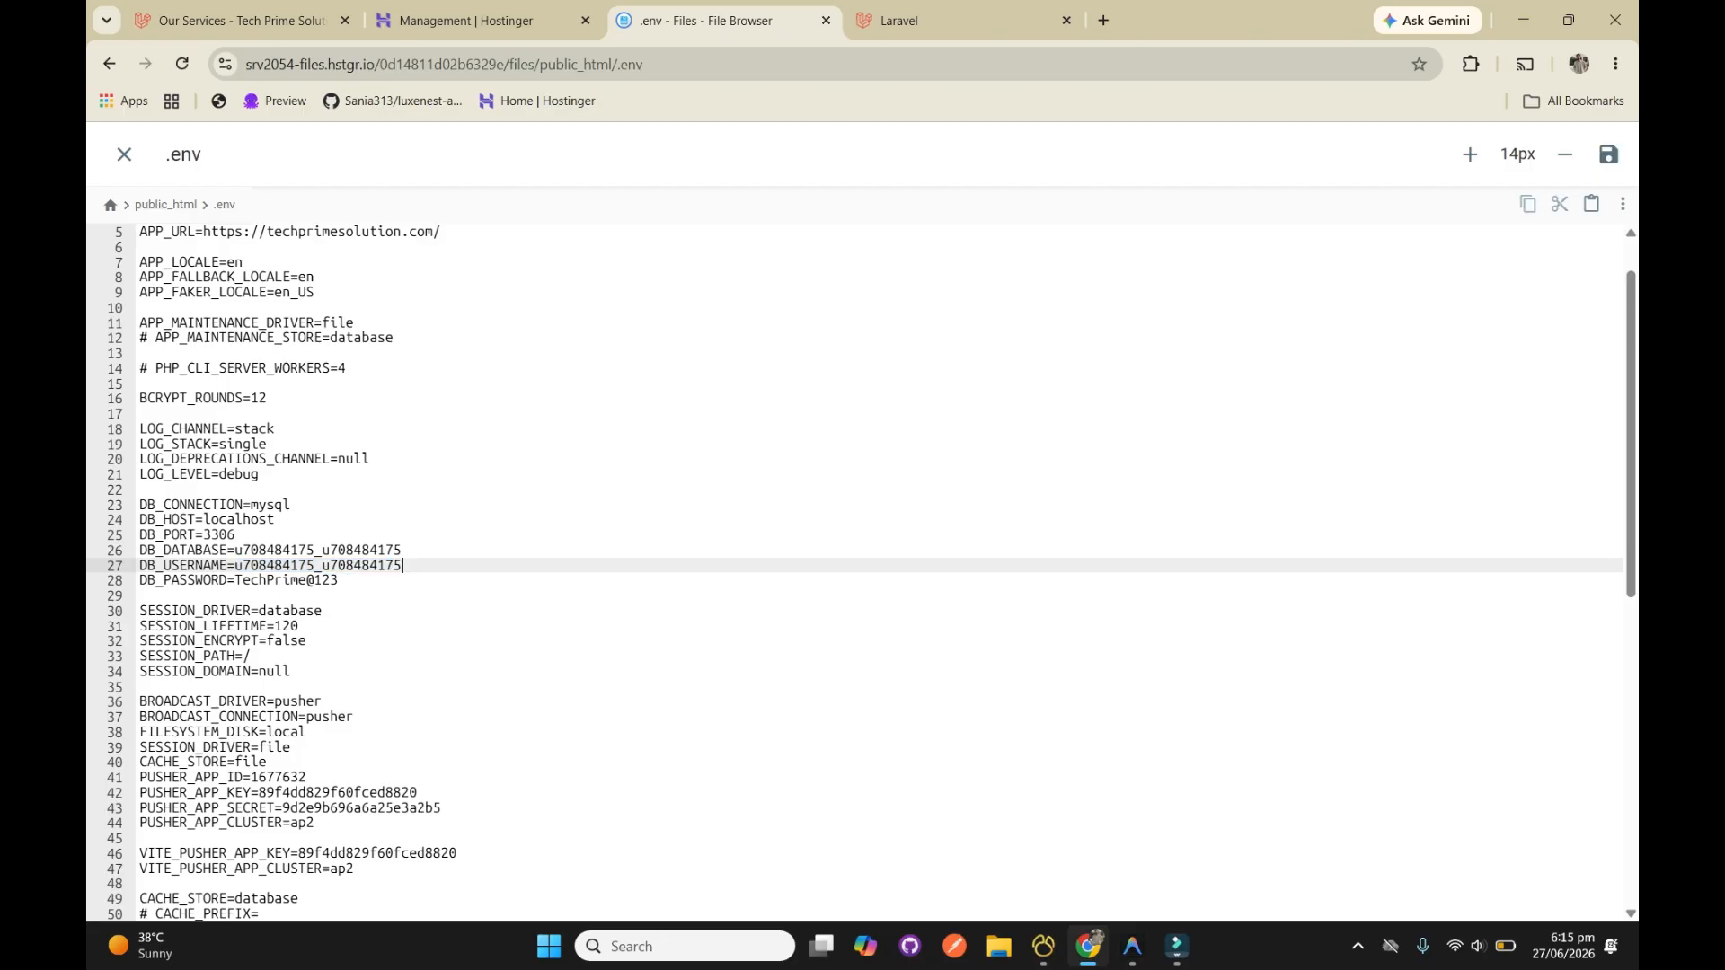
Open the new techprimesolution.com database in phpMyAdmin from the list of current MySQL databases
key("ctrl+Tab")
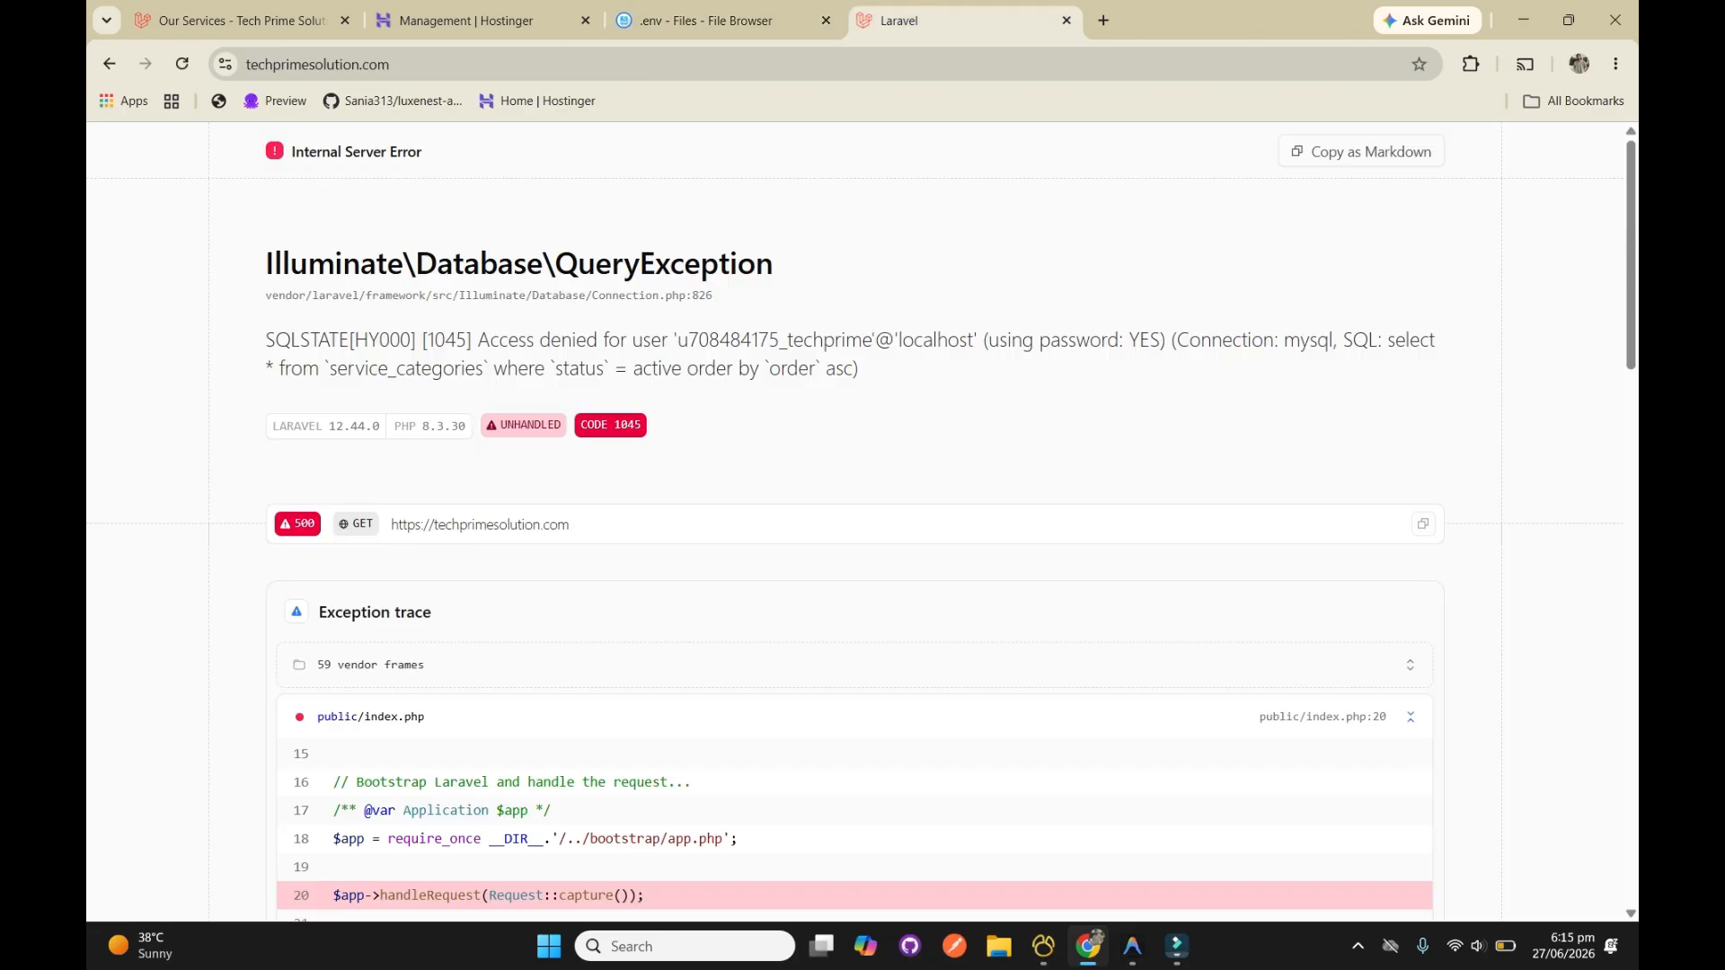
key("ctrl+shift+Tab")
key("ctrl+shift+Tab")
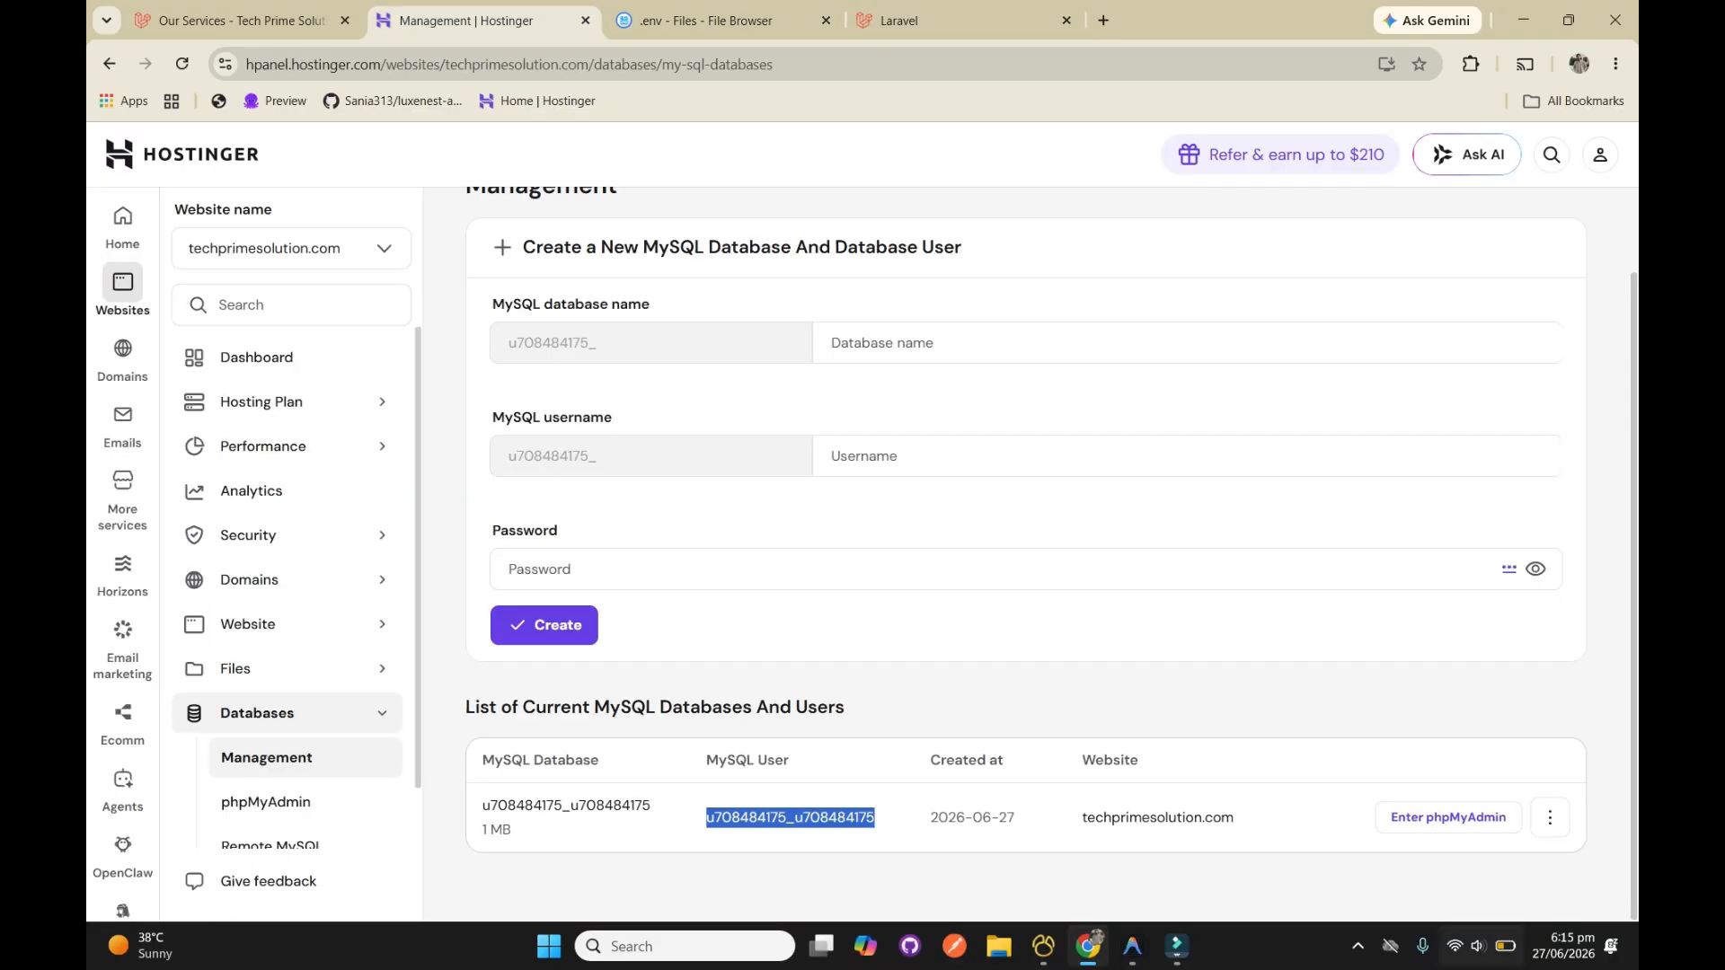
left_click(1448, 817)
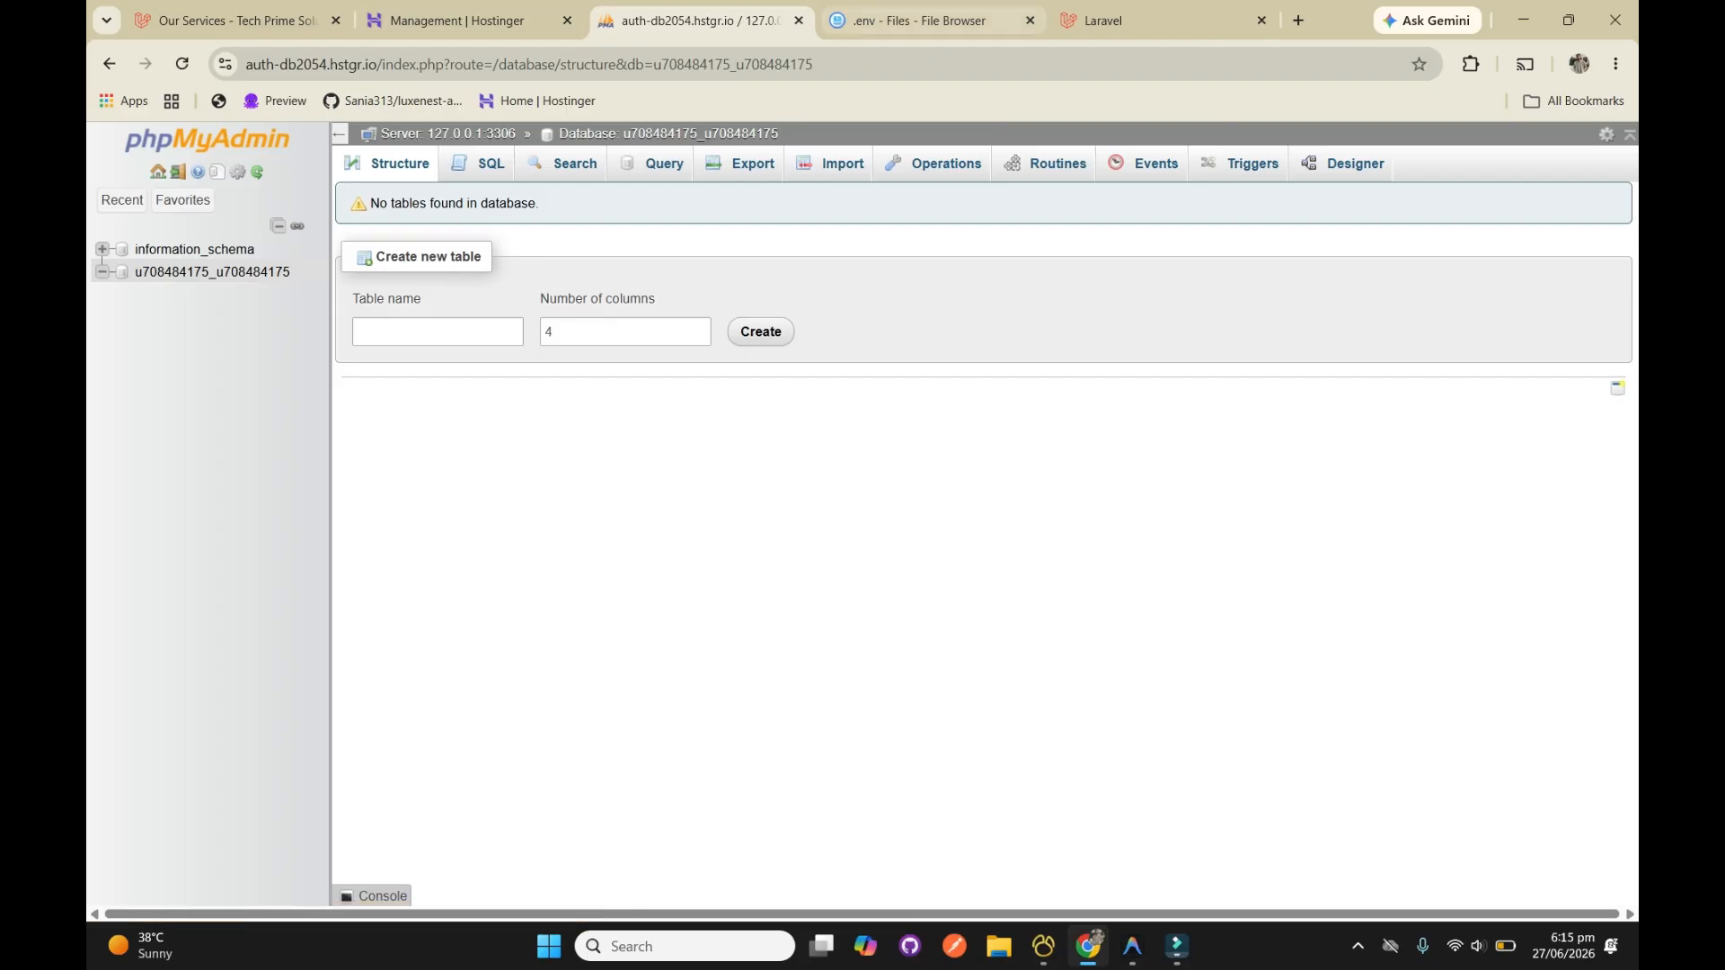
key("ctrl+Tab")
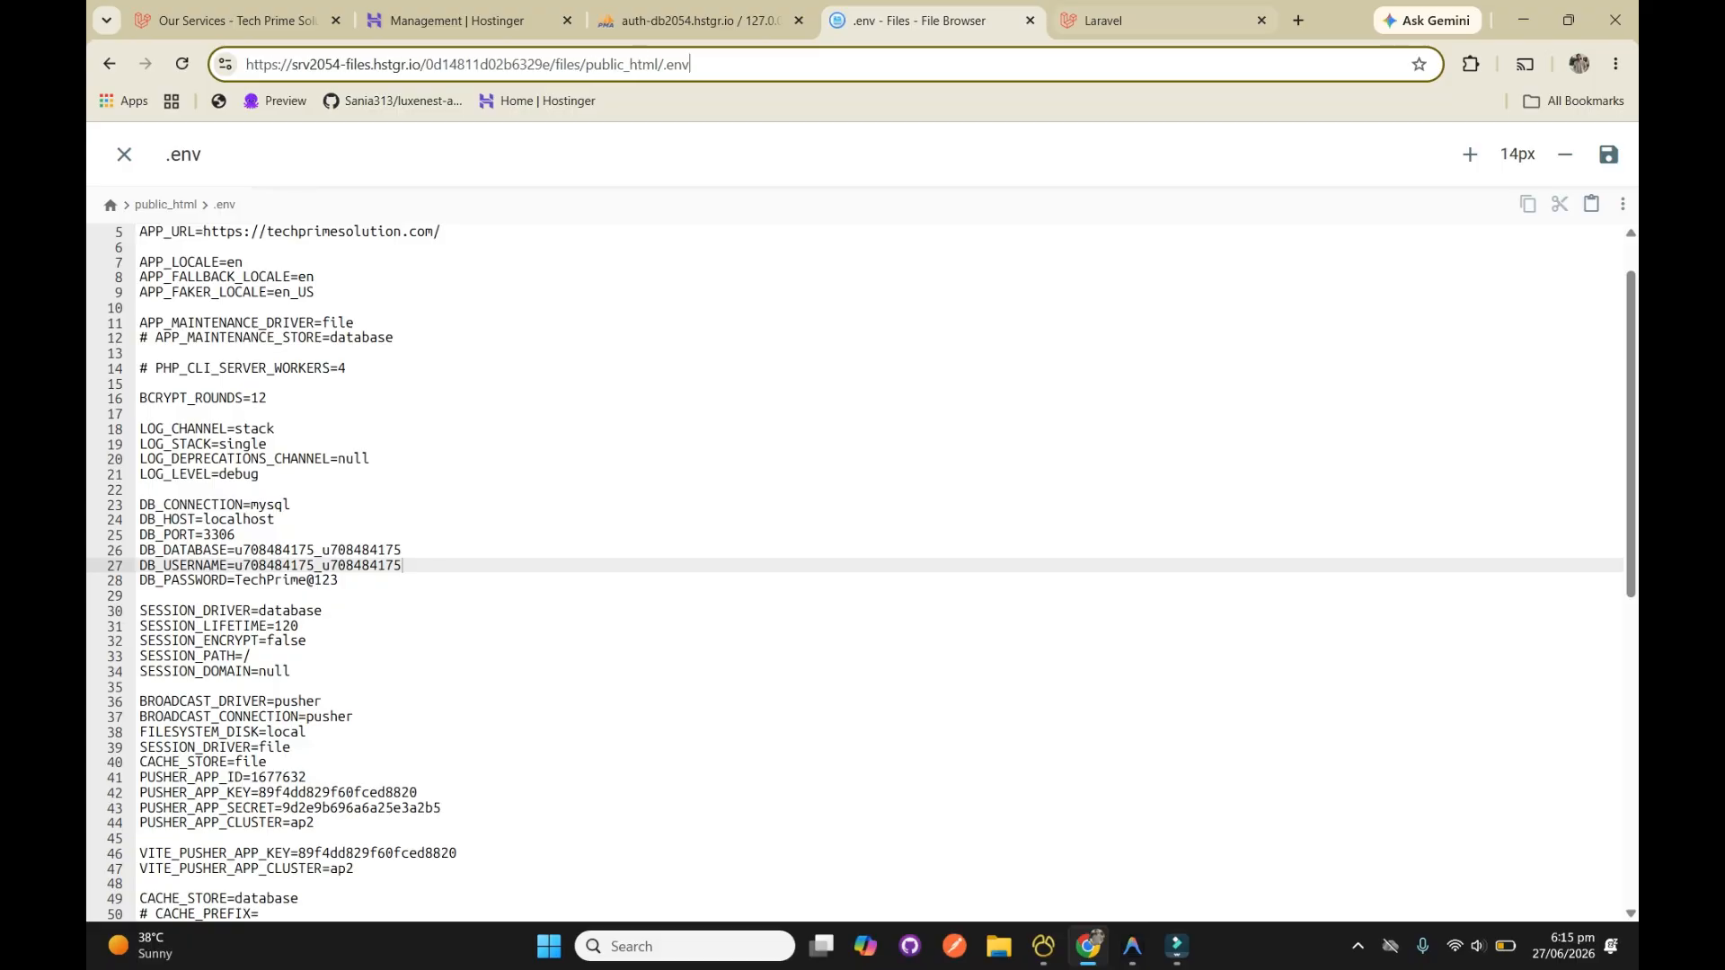
key("ctrl+Tab")
left_click(467, 65)
left_click(467, 65)
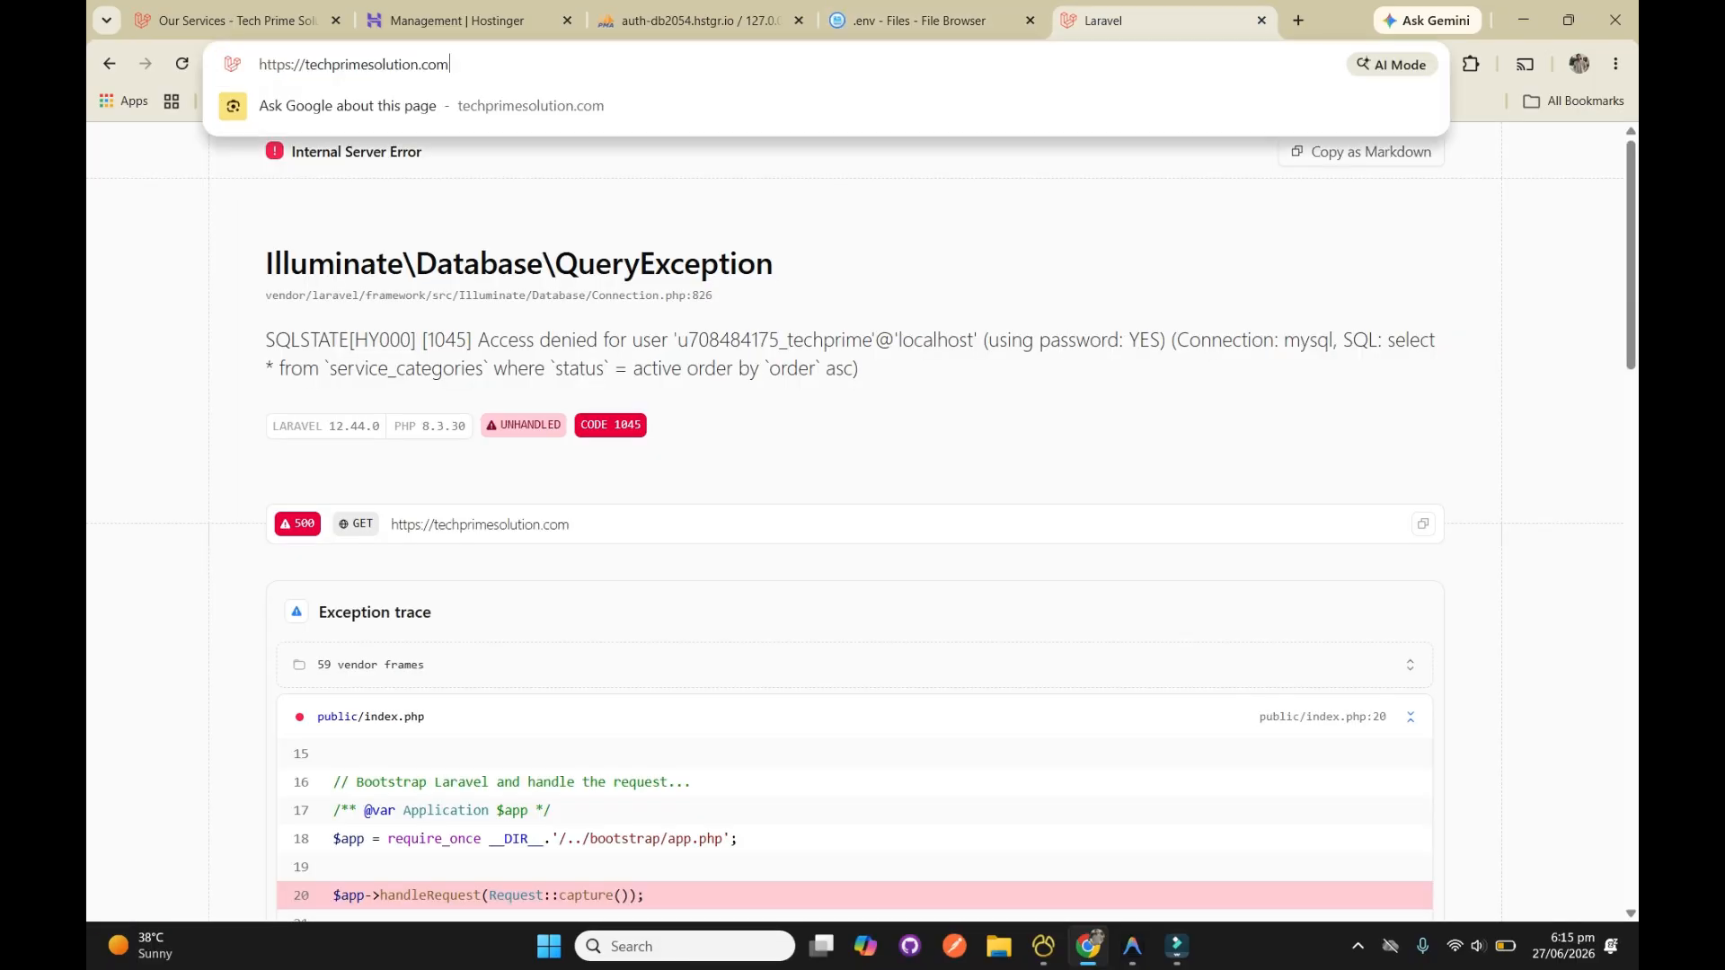
type("/")
type("migrate")
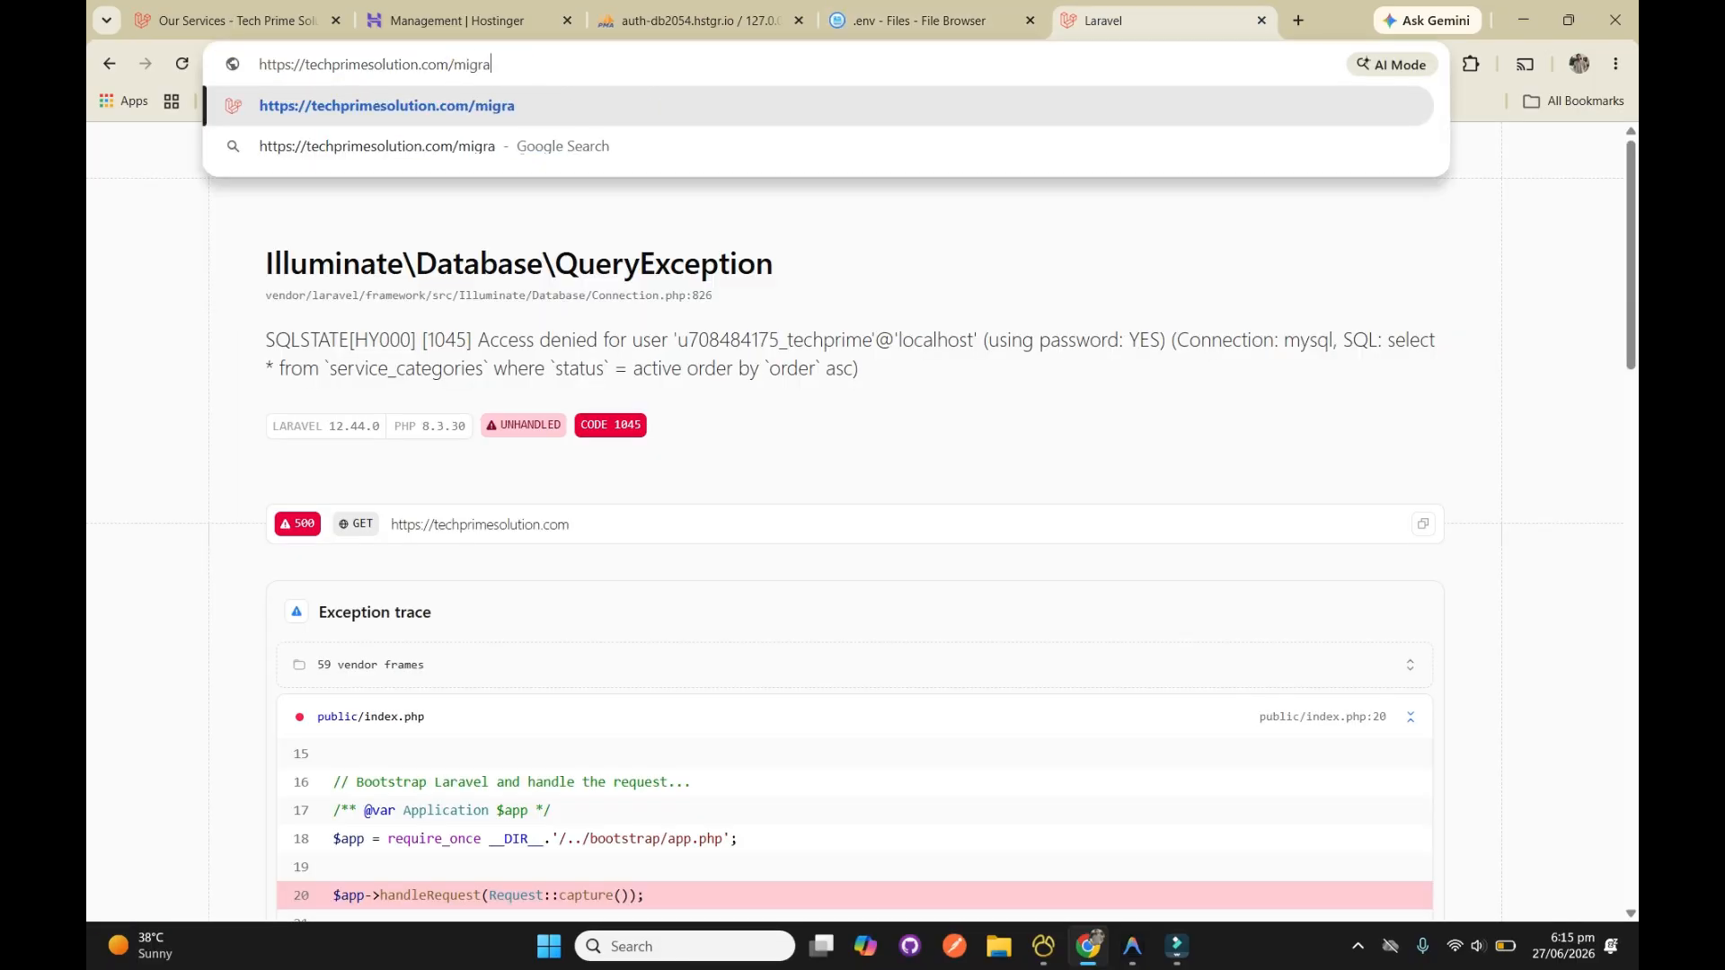
key("BackSpace")
key("BackSpace")
key("BackSpace")
key("BackSpace")
key("BackSpace")
key("BackSpace")
key("BackSpace")
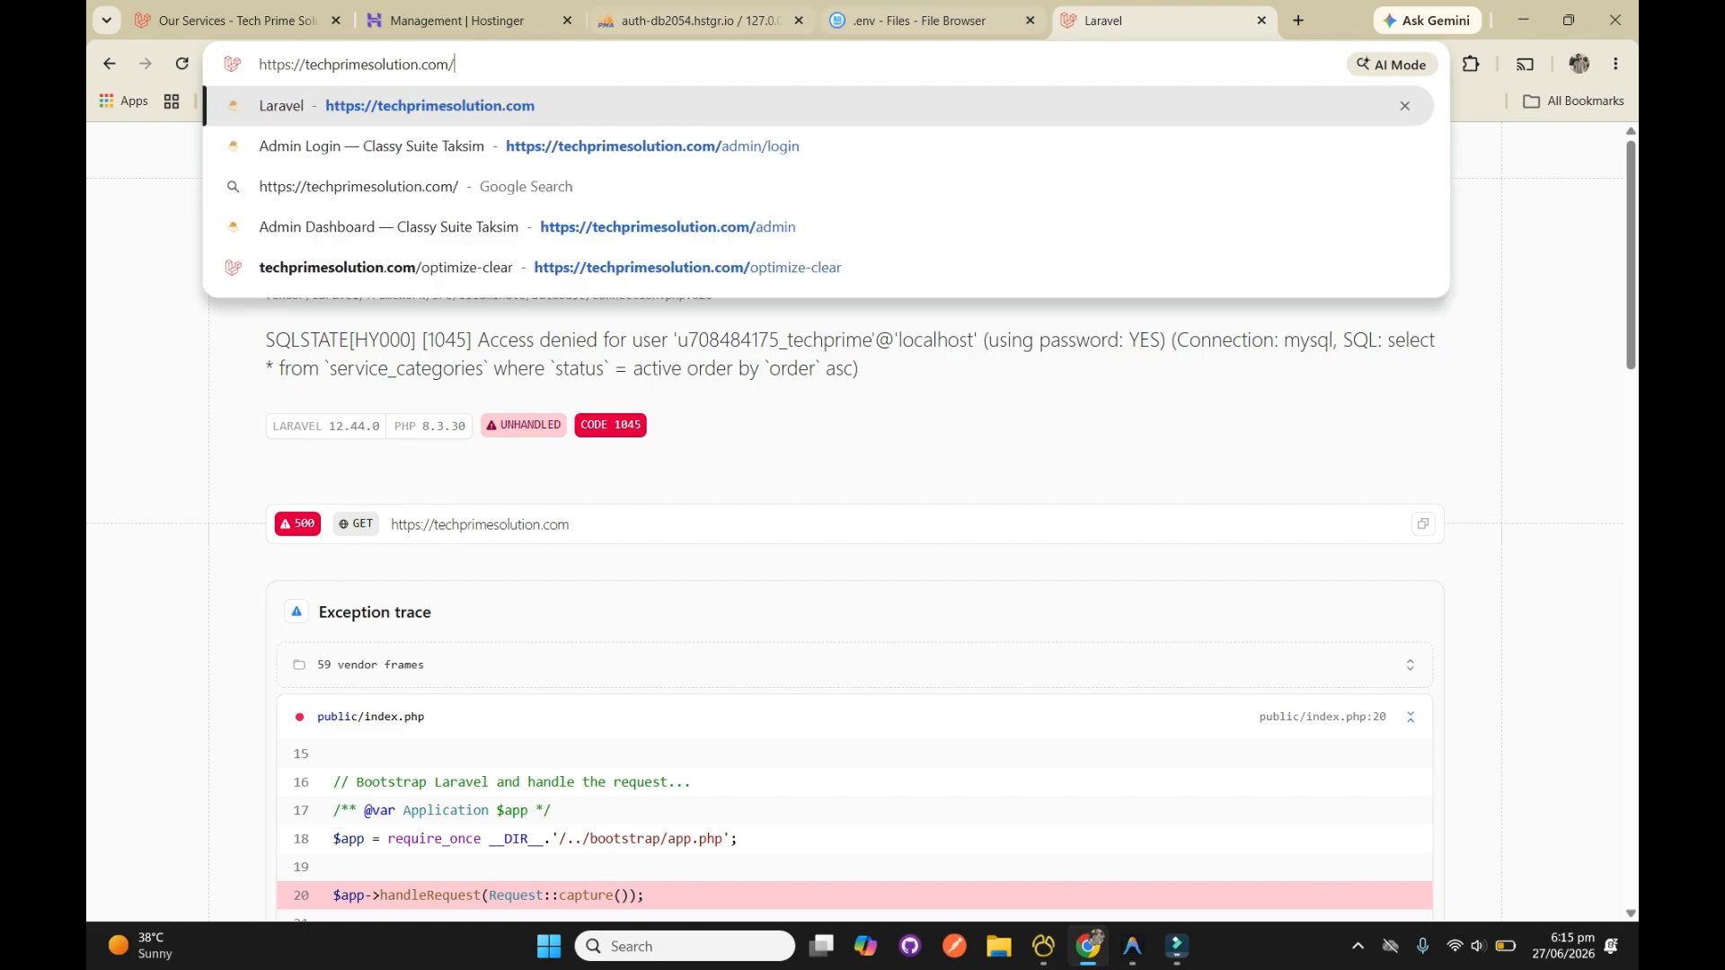
Import the techprime SQL file from the Downloads > TechPrimeLiveCode folder into the new database in phpMyAdmin
left_click(921, 20)
key("ctrl+shift+Tab")
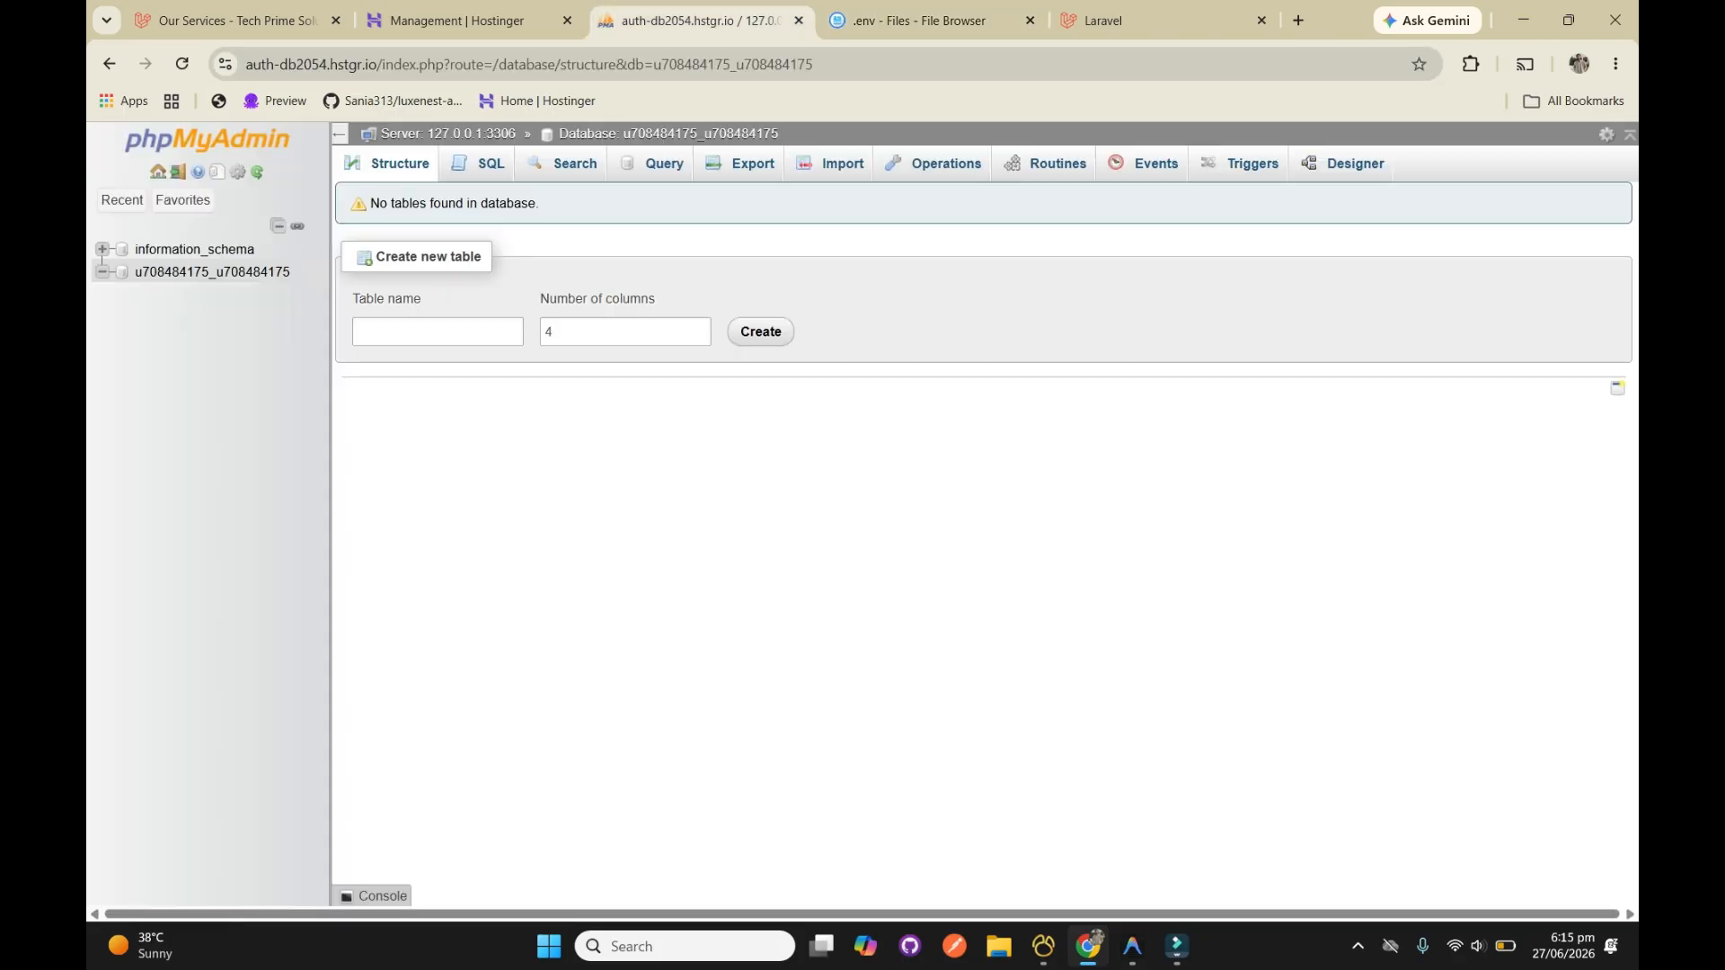
left_click(830, 164)
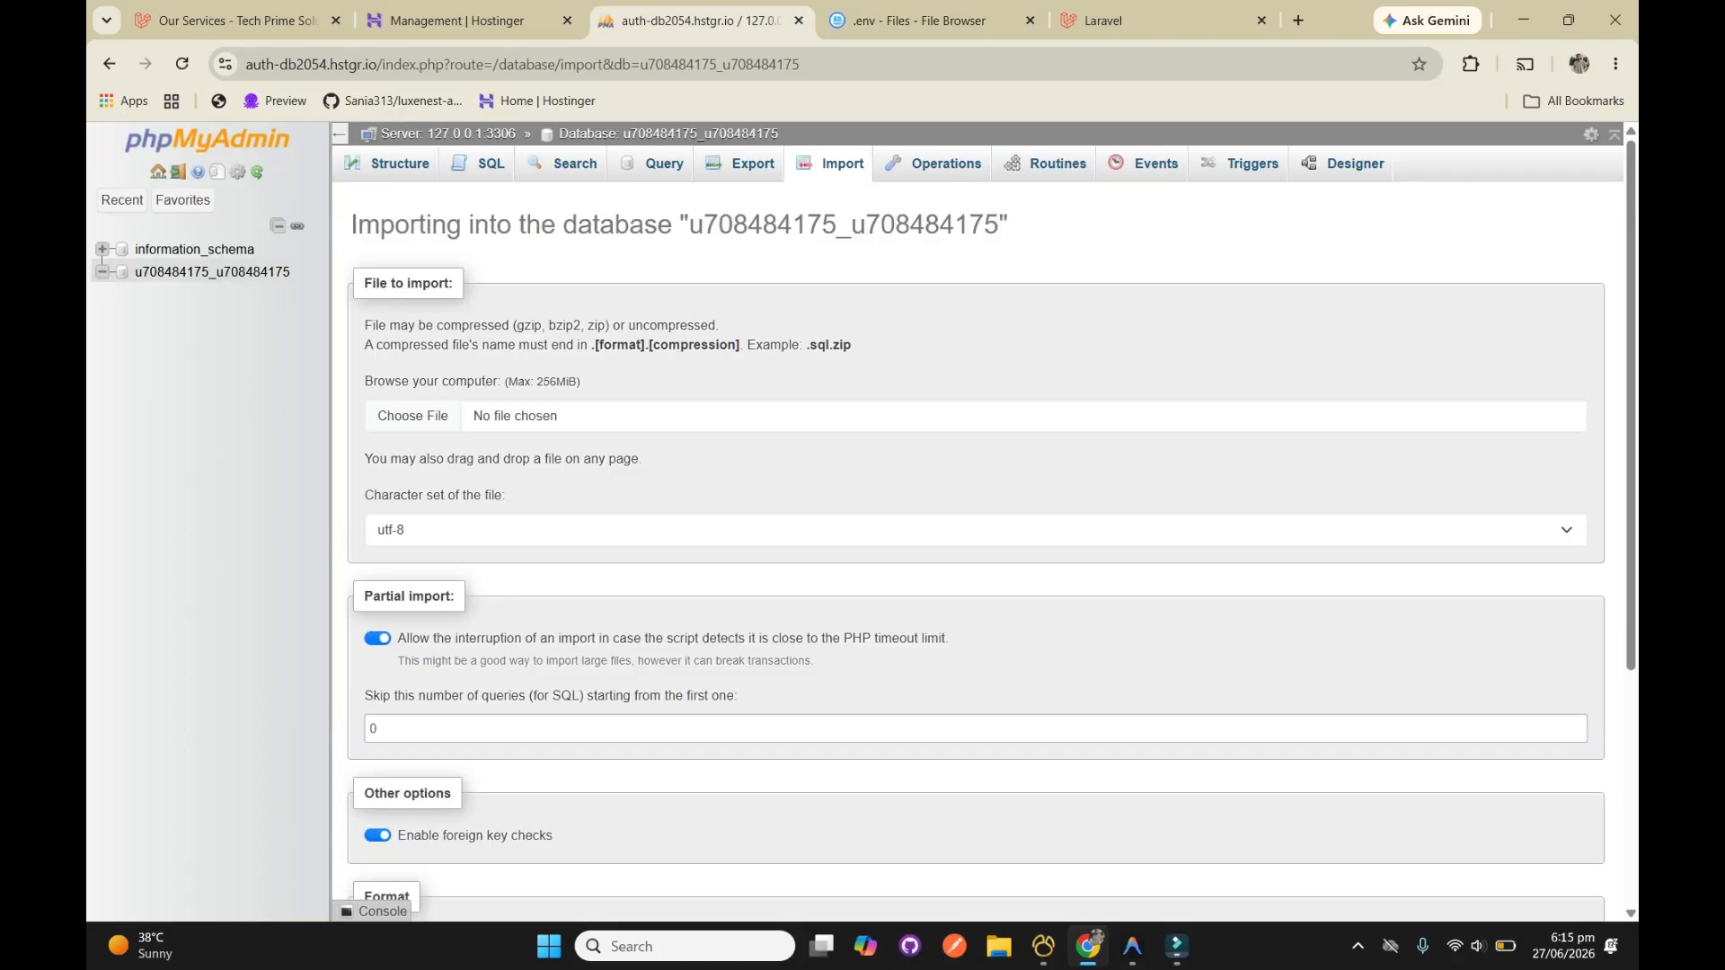
left_click(413, 416)
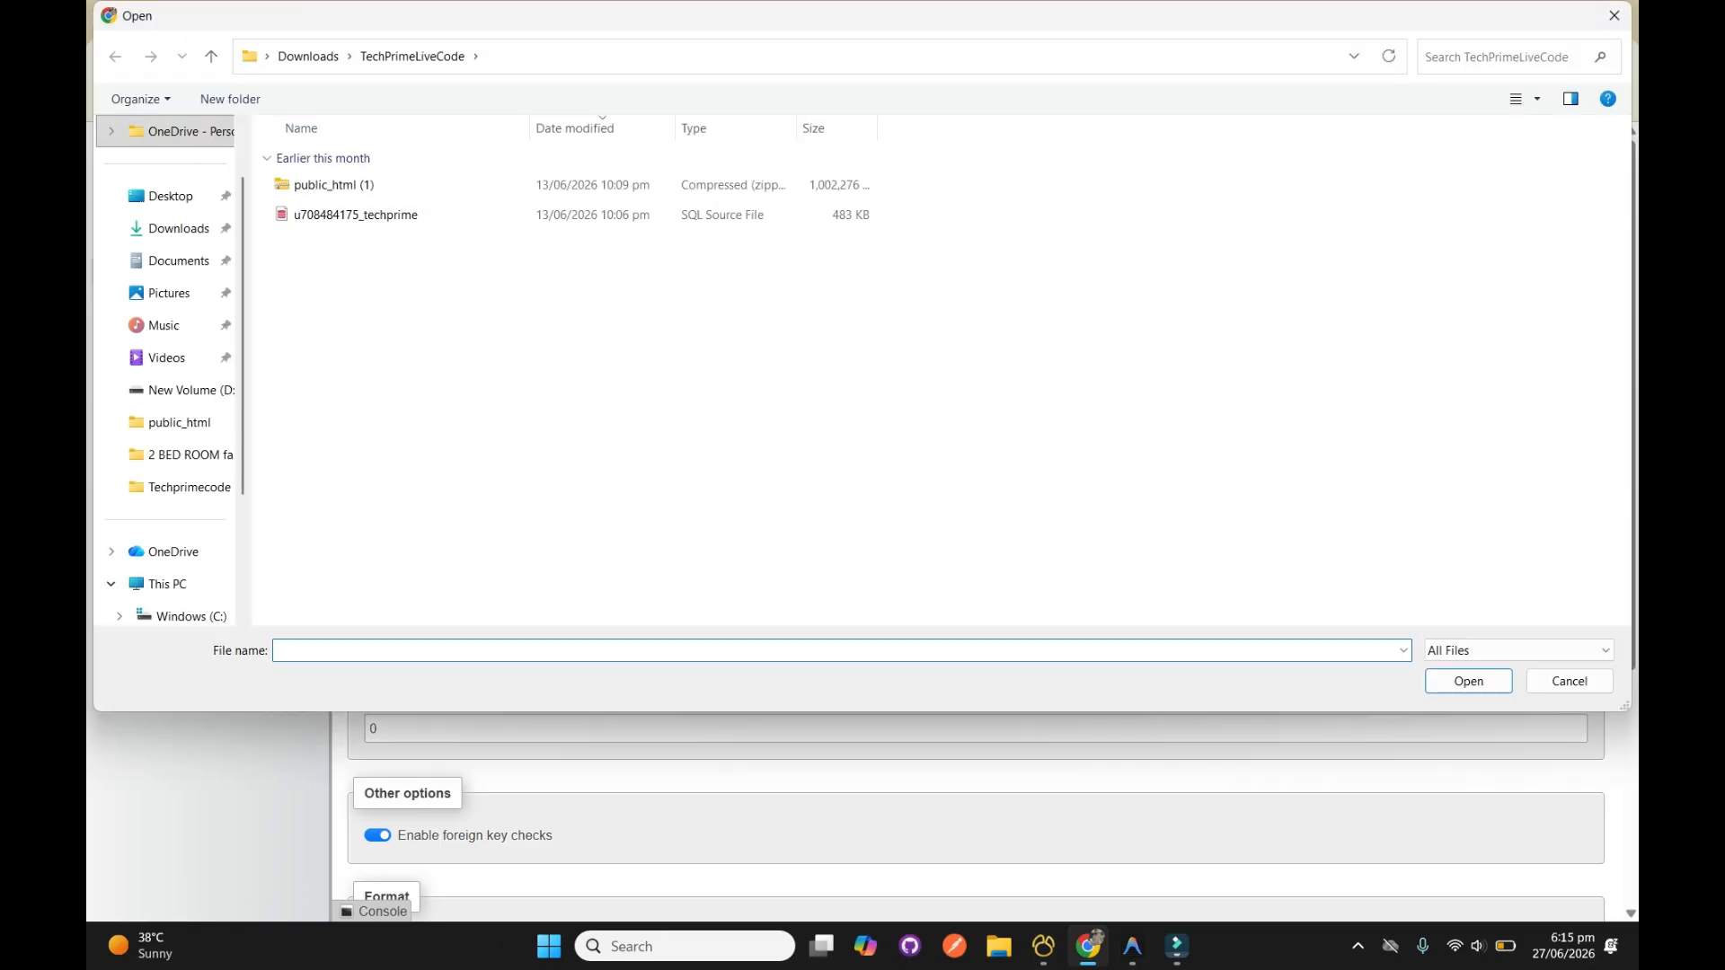
left_click(386, 215)
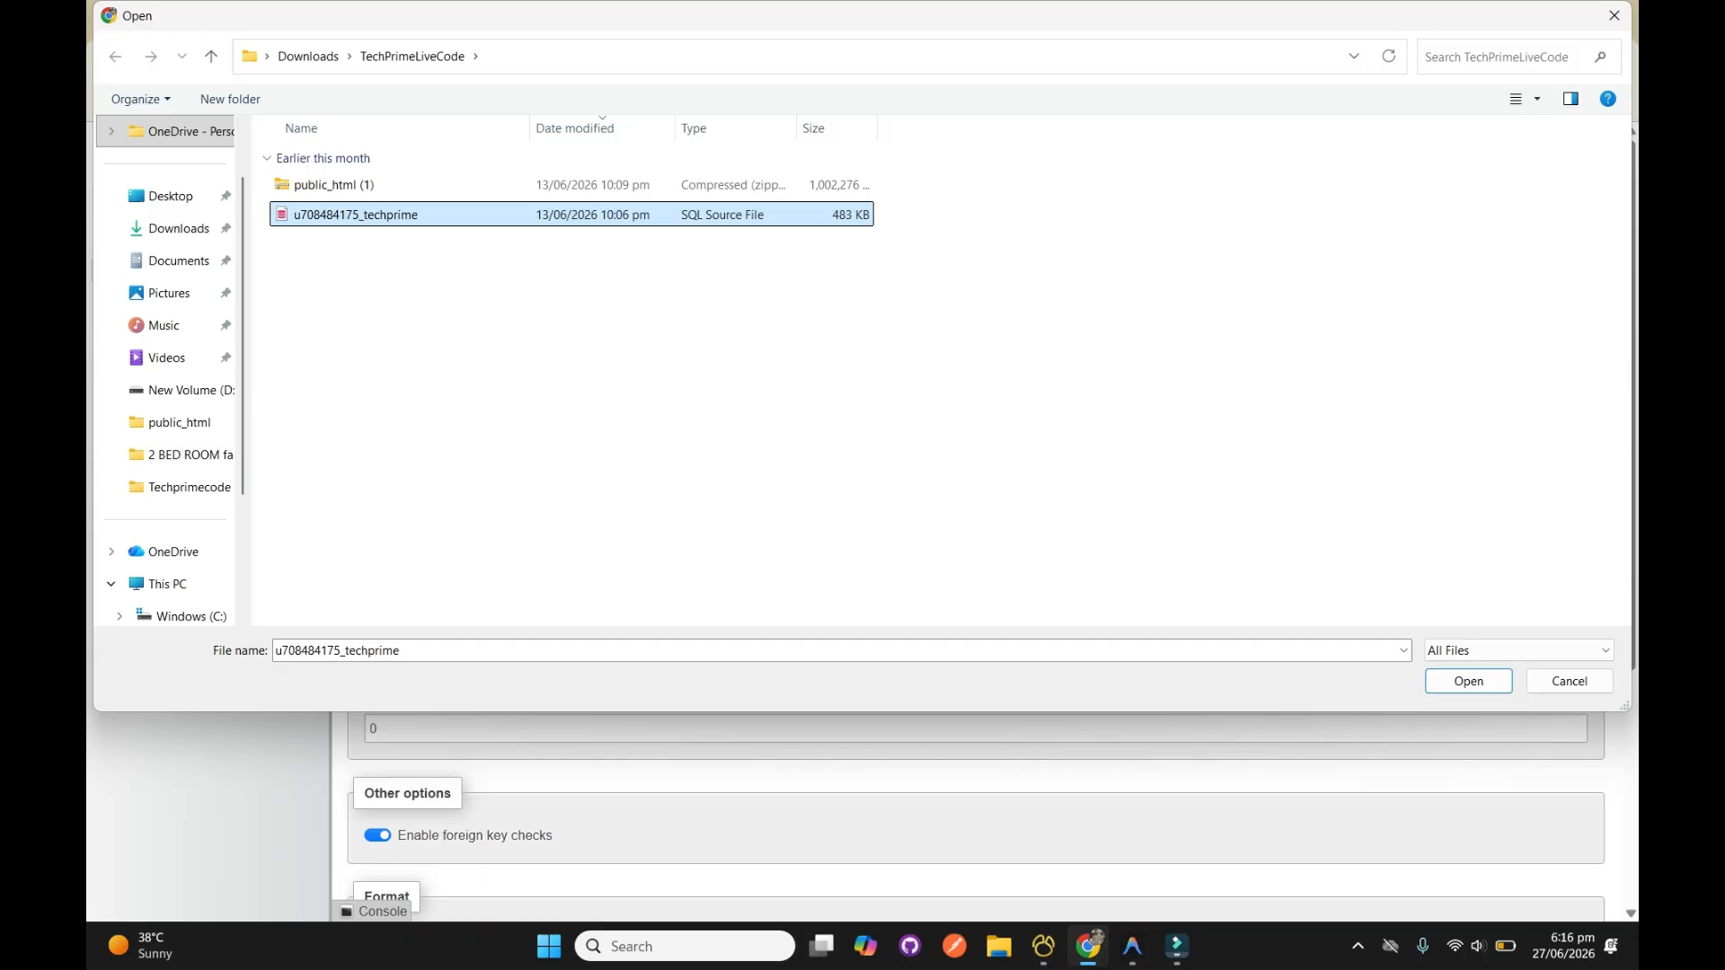
key("Return")
scroll(975, 539, "down", 4)
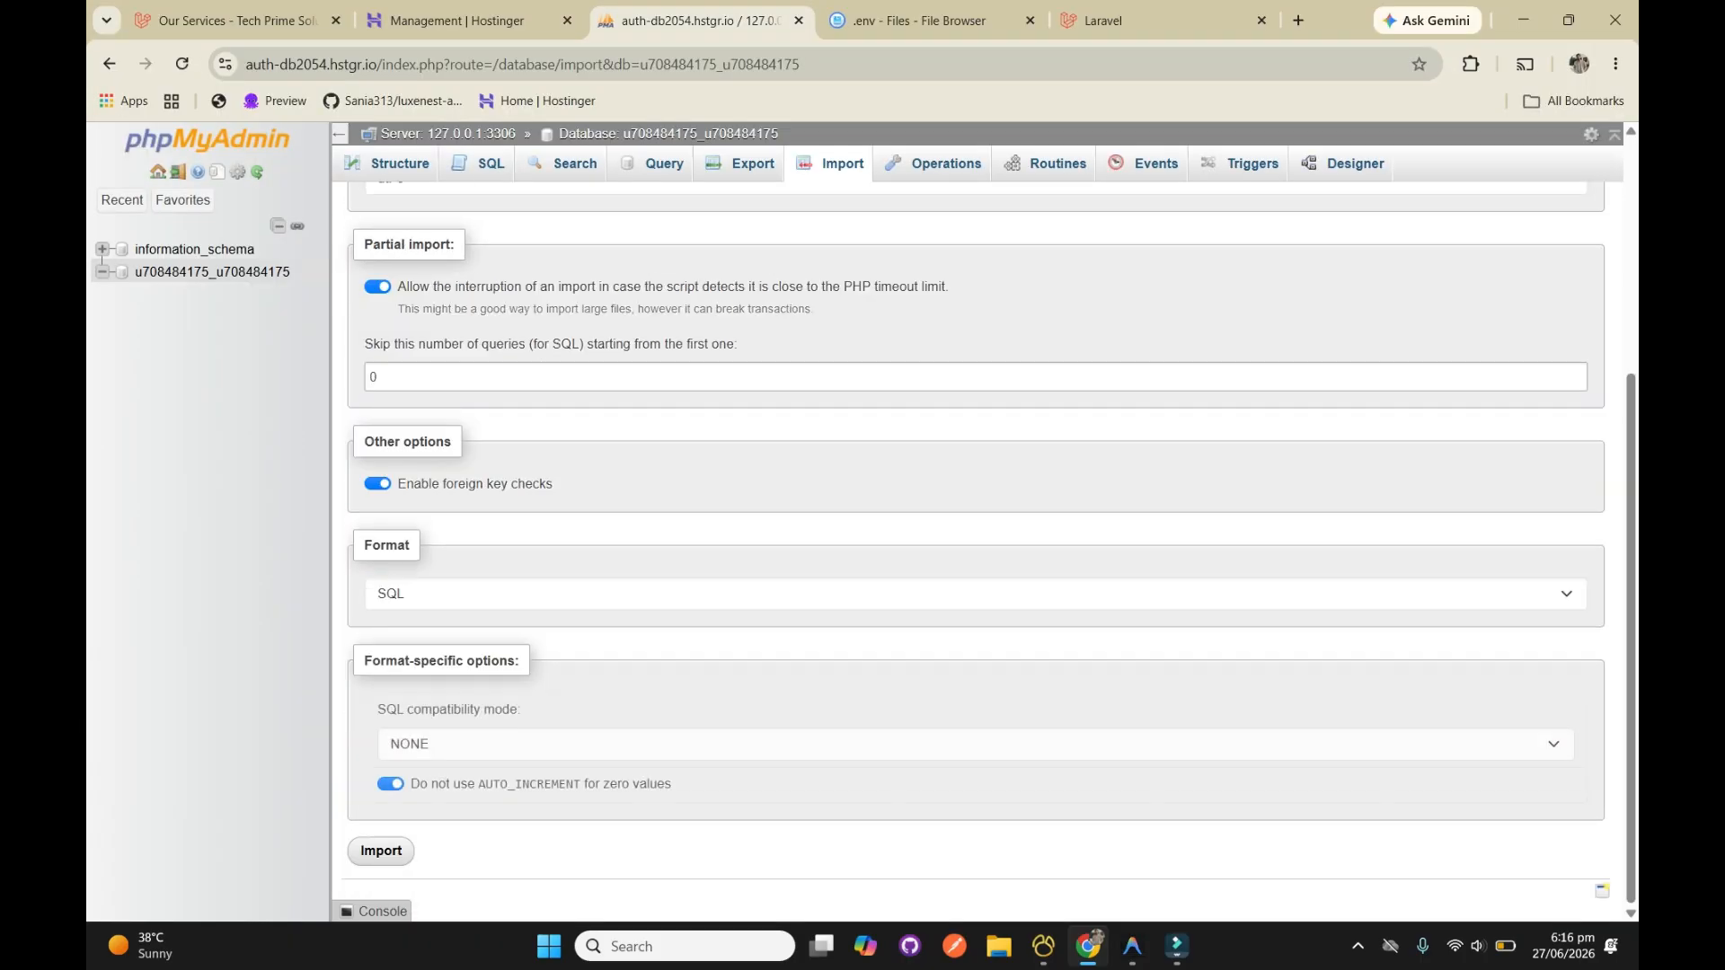
left_click(381, 851)
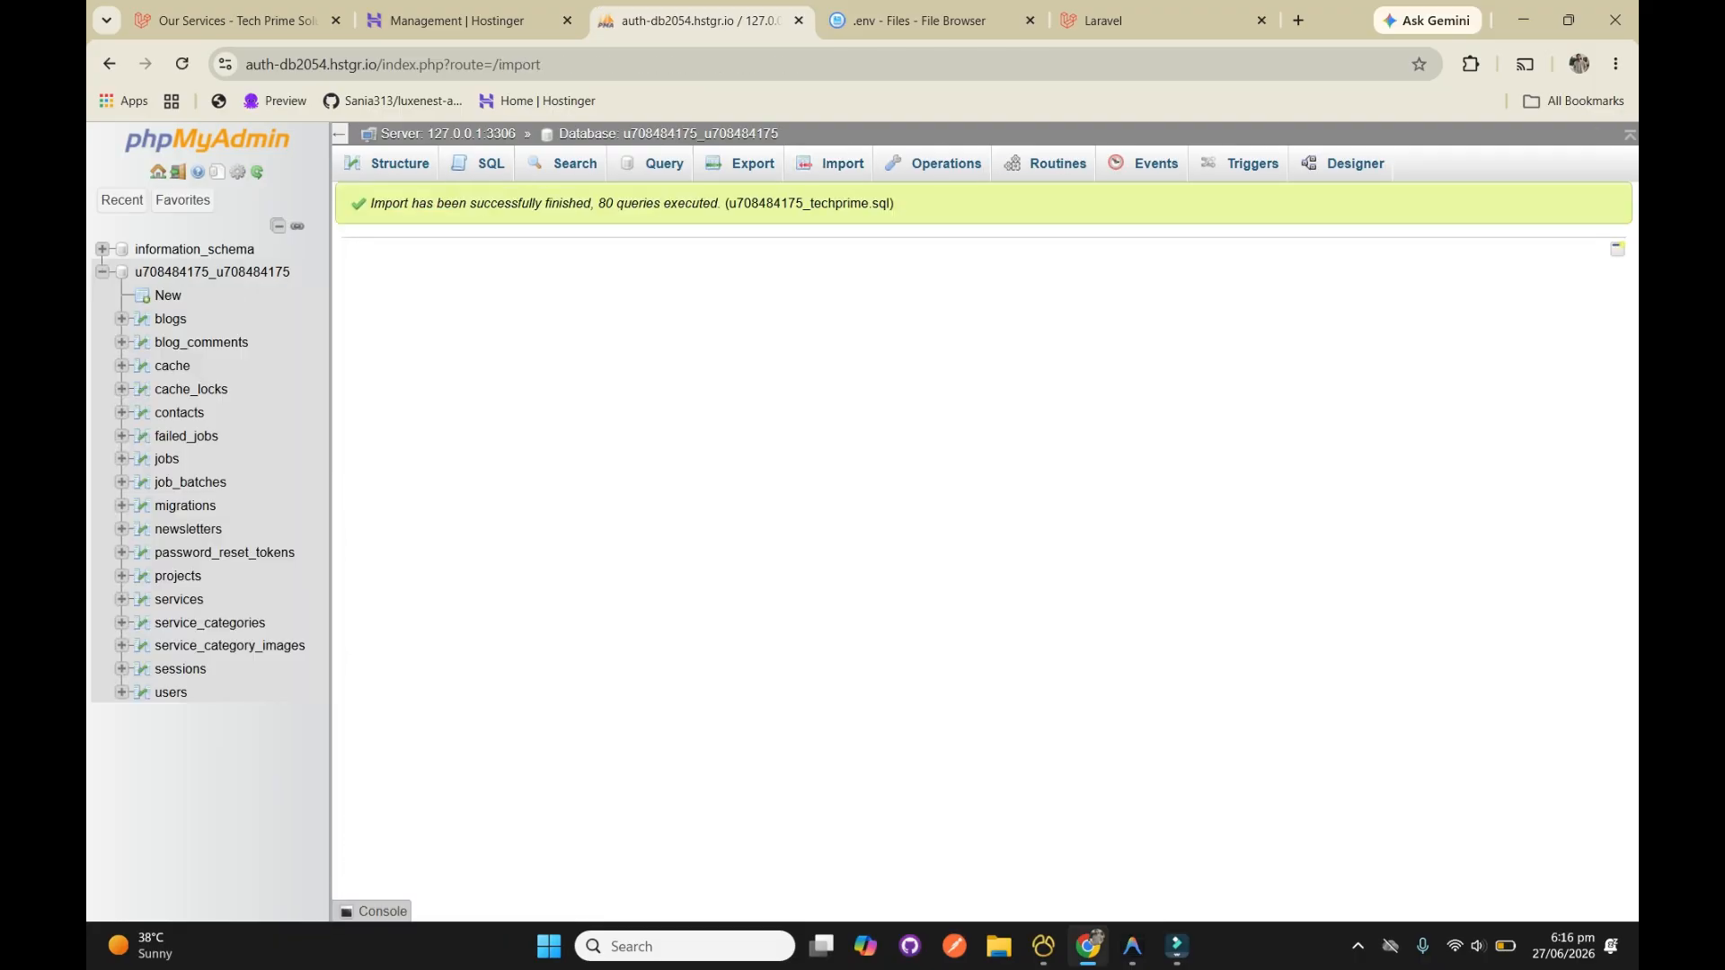
Reload techprimesolution.com and look through the home page's sections down to the service cards
left_click(907, 19)
key("ctrl+Tab")
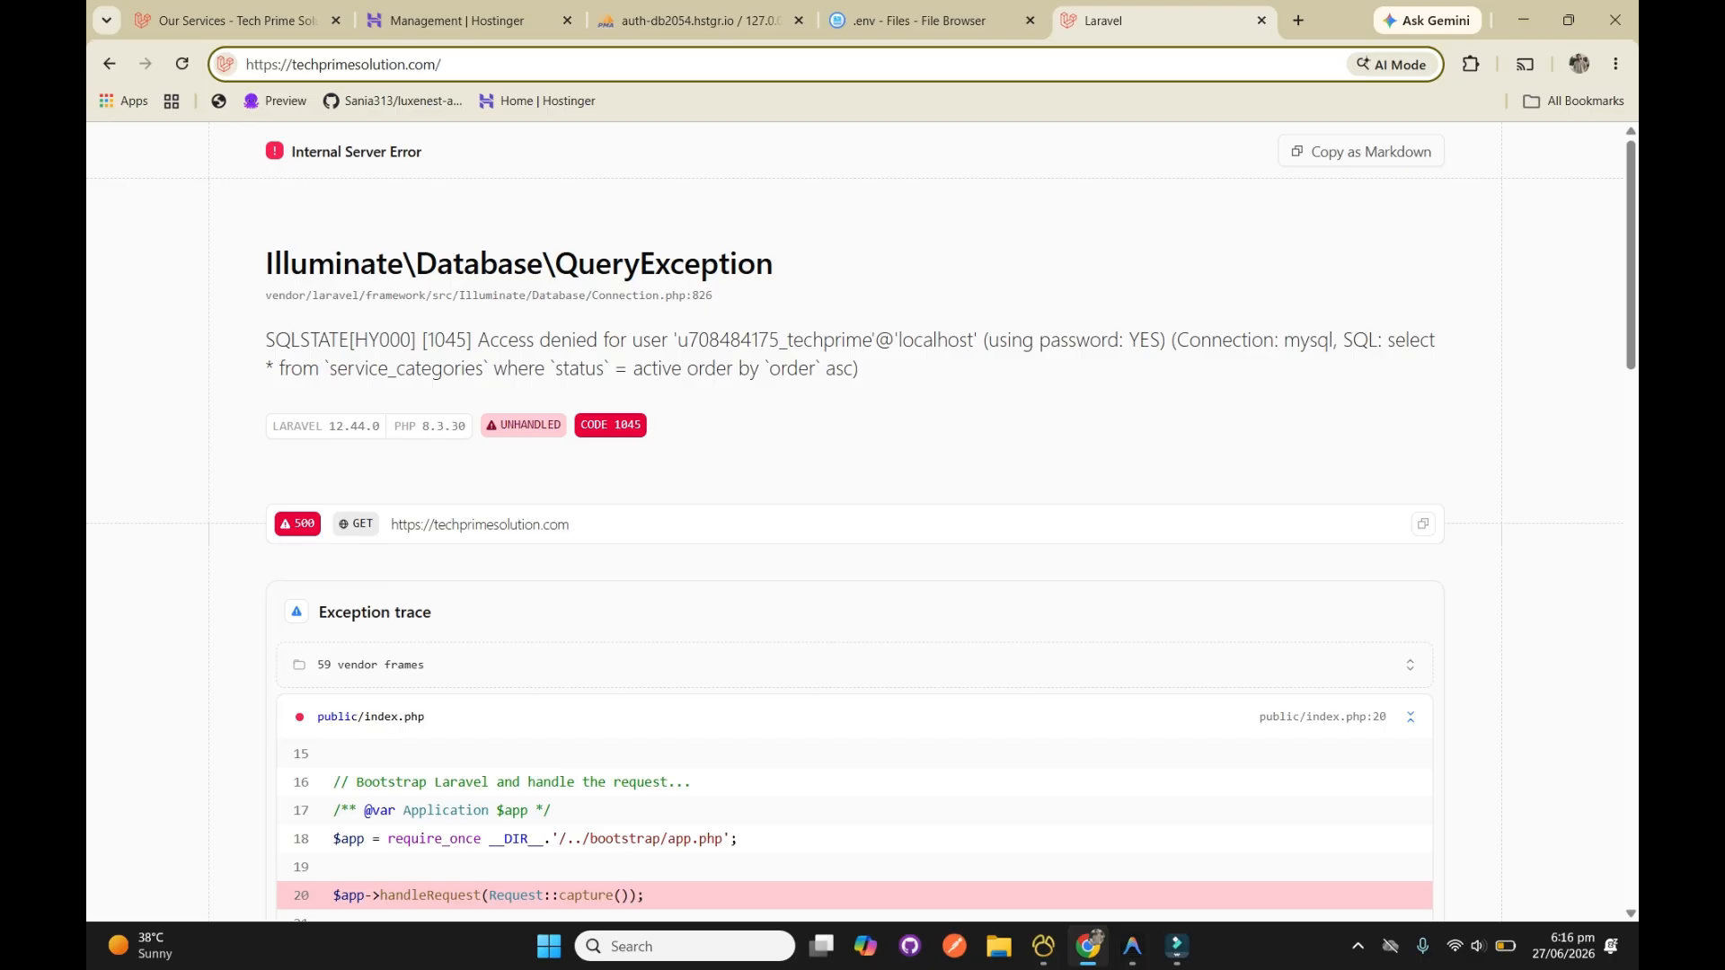
key("Return")
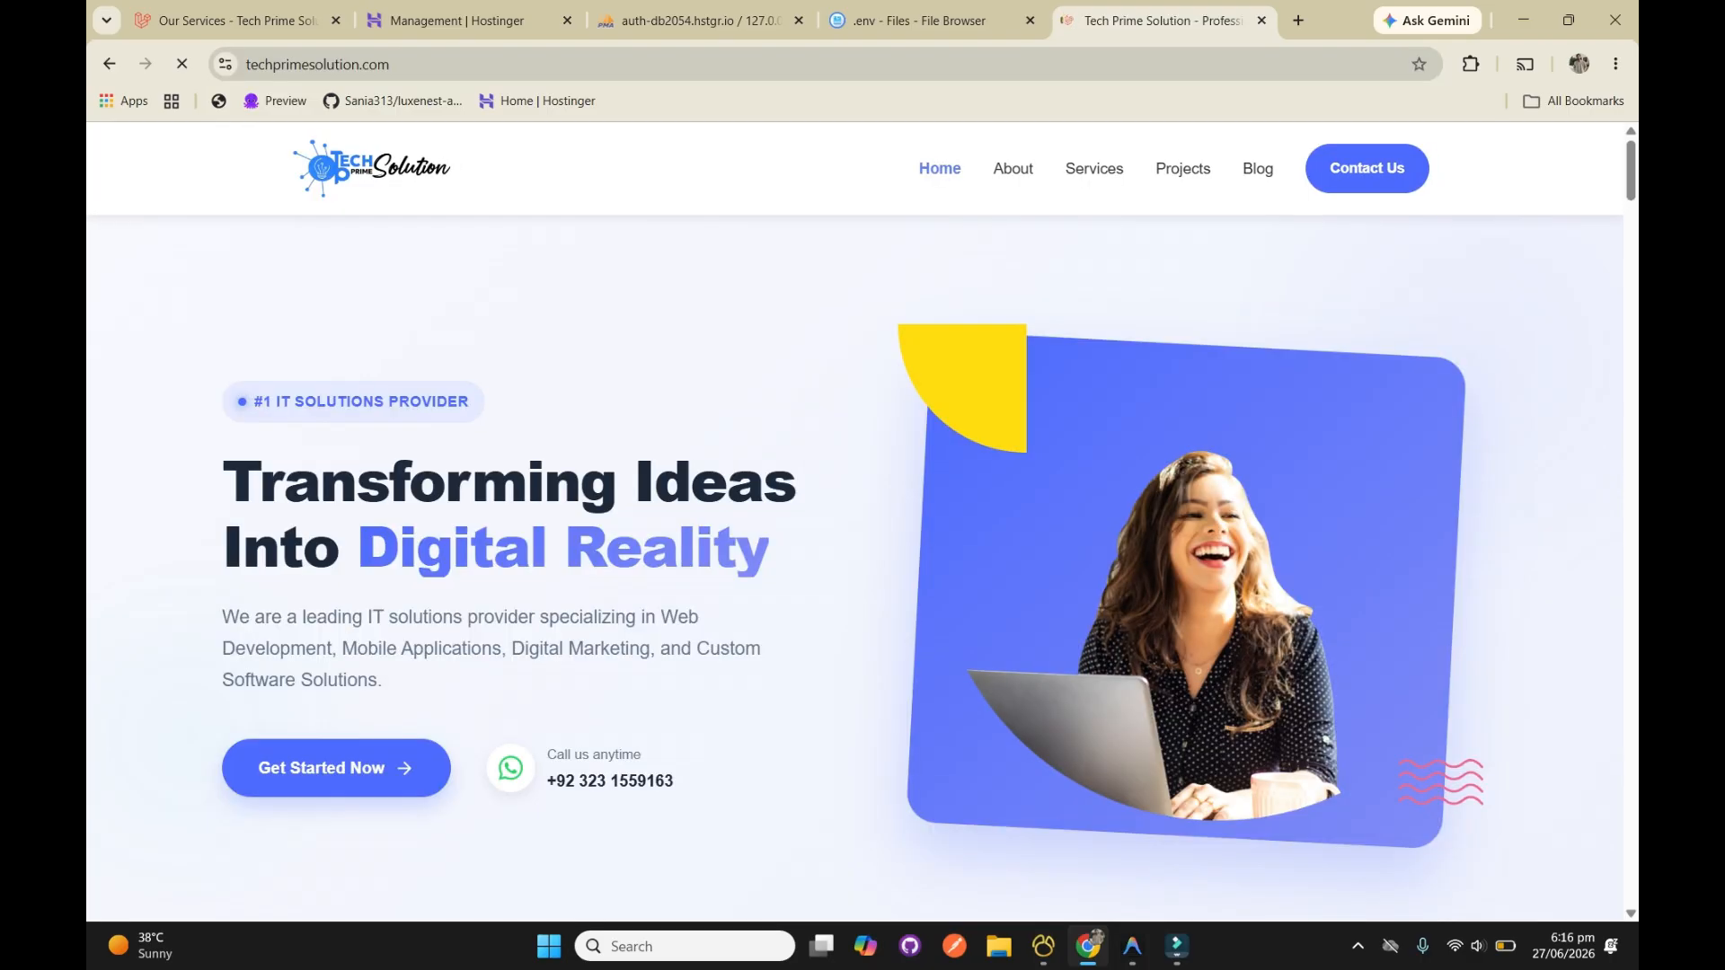
scroll(854, 567, "down", 8)
scroll(854, 567, "down", 15)
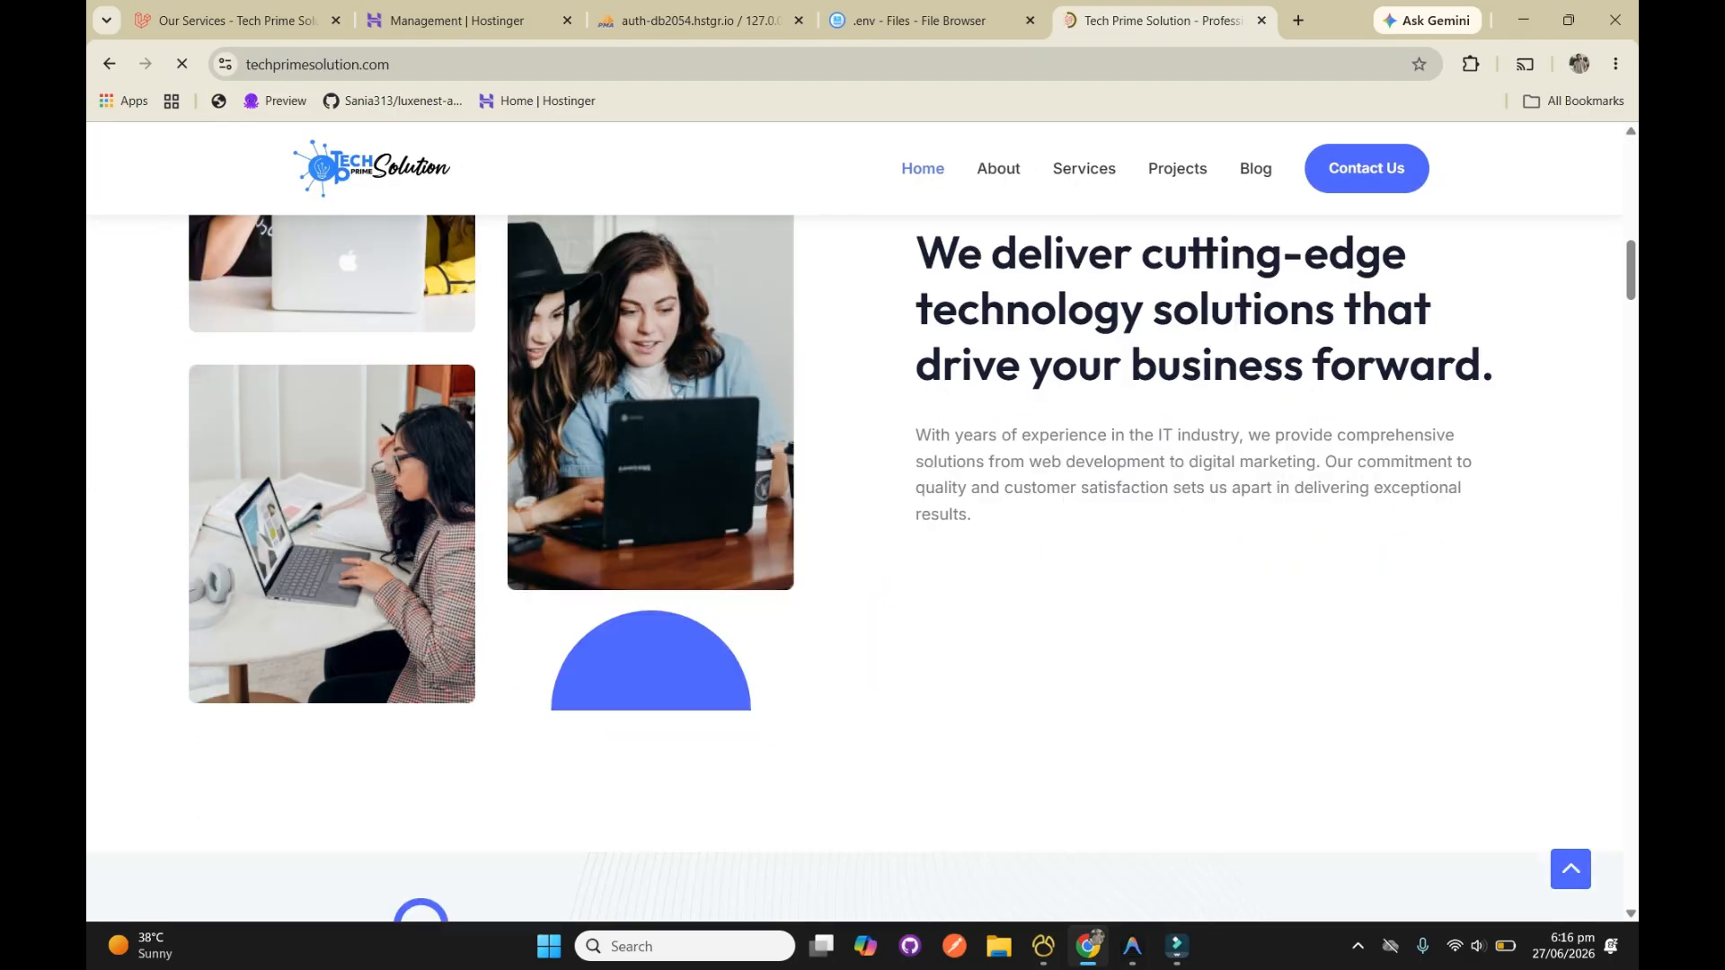
scroll(855, 566, "down", 10)
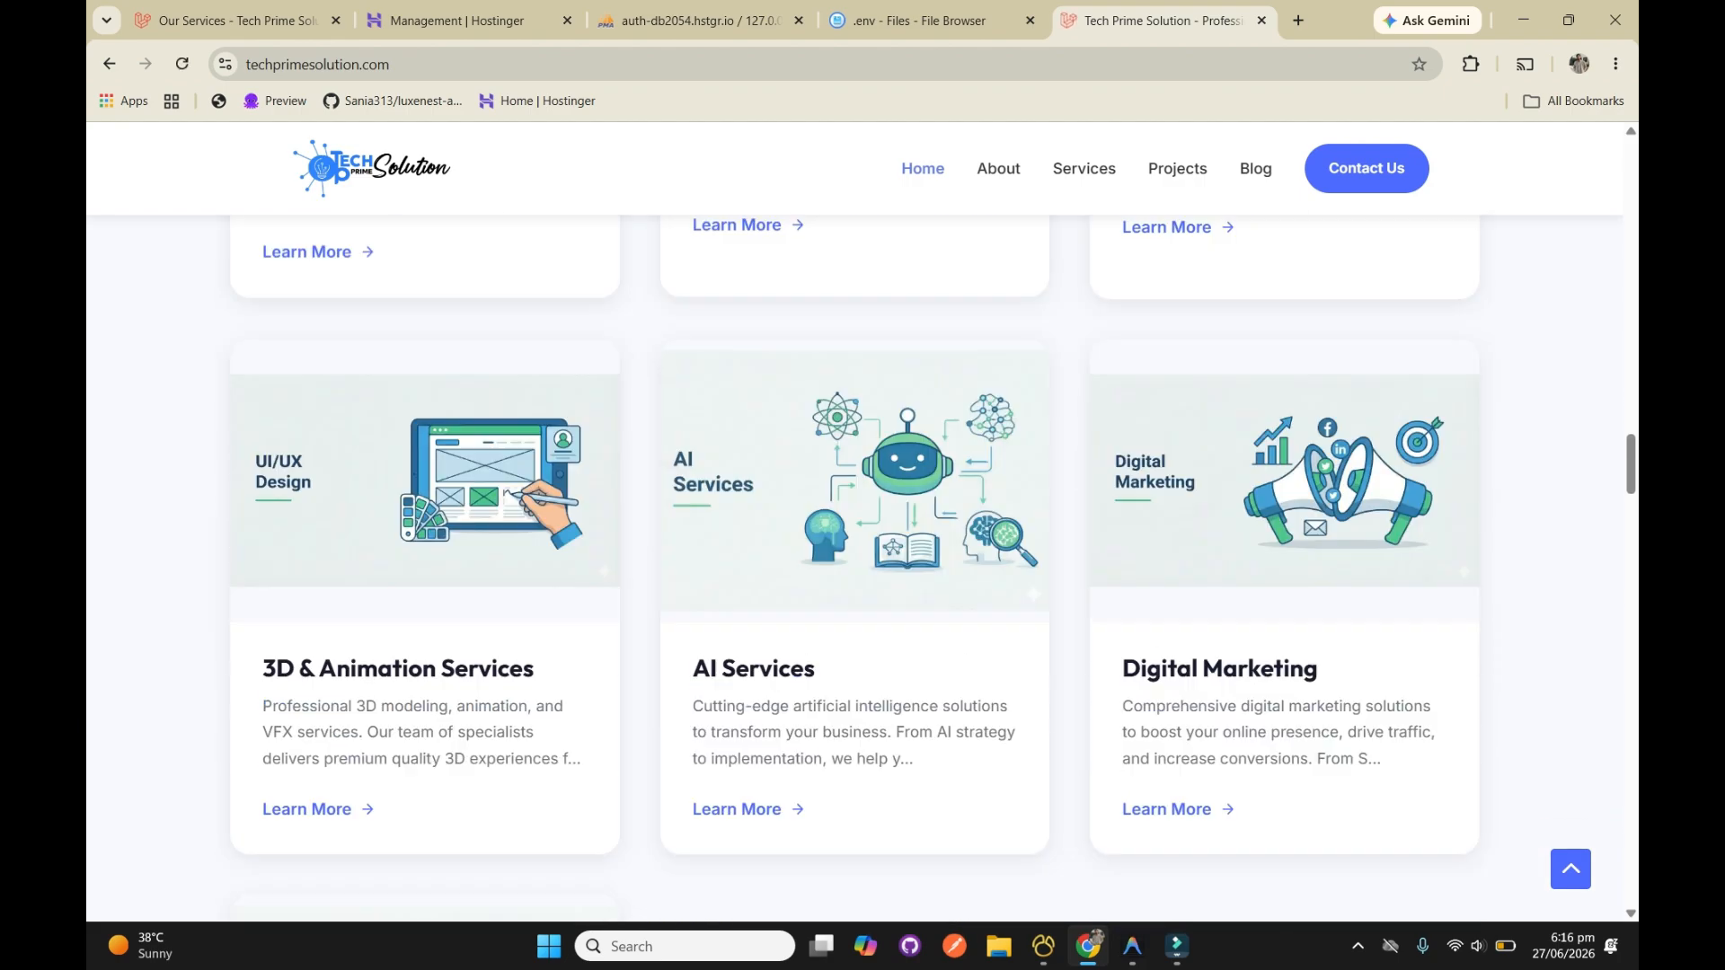
Look through the website's About and Services pages
left_click(998, 168)
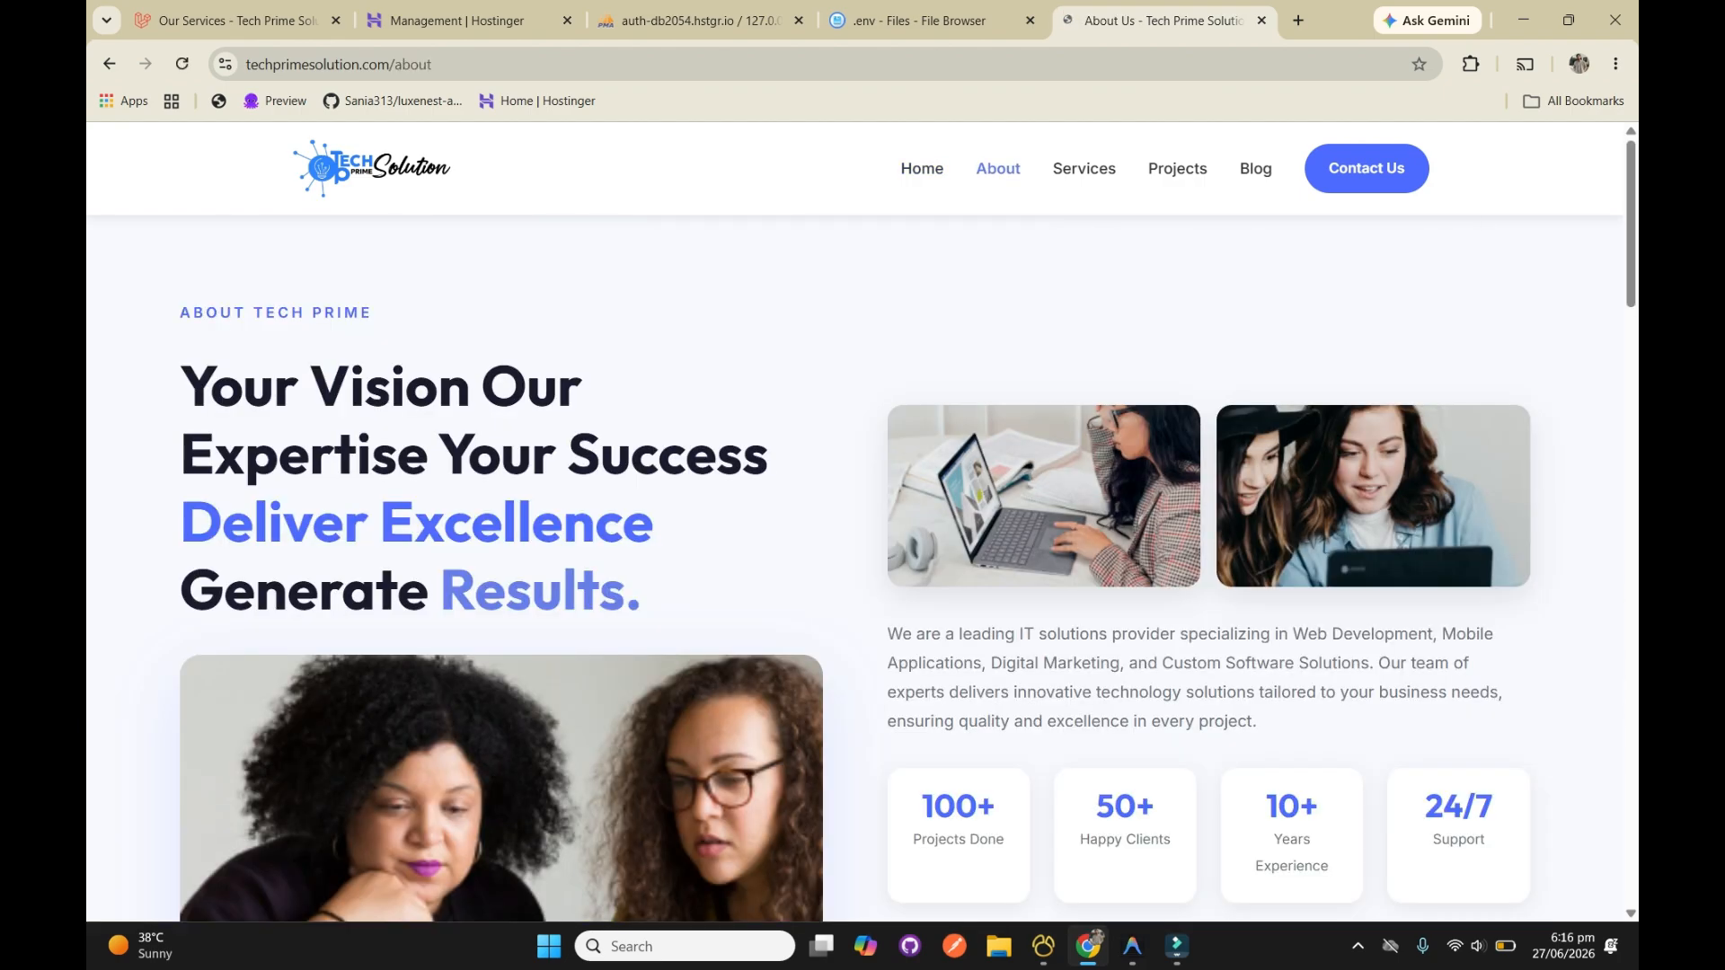
scroll(854, 567, "down", 15)
scroll(1084, 168, "down", 2)
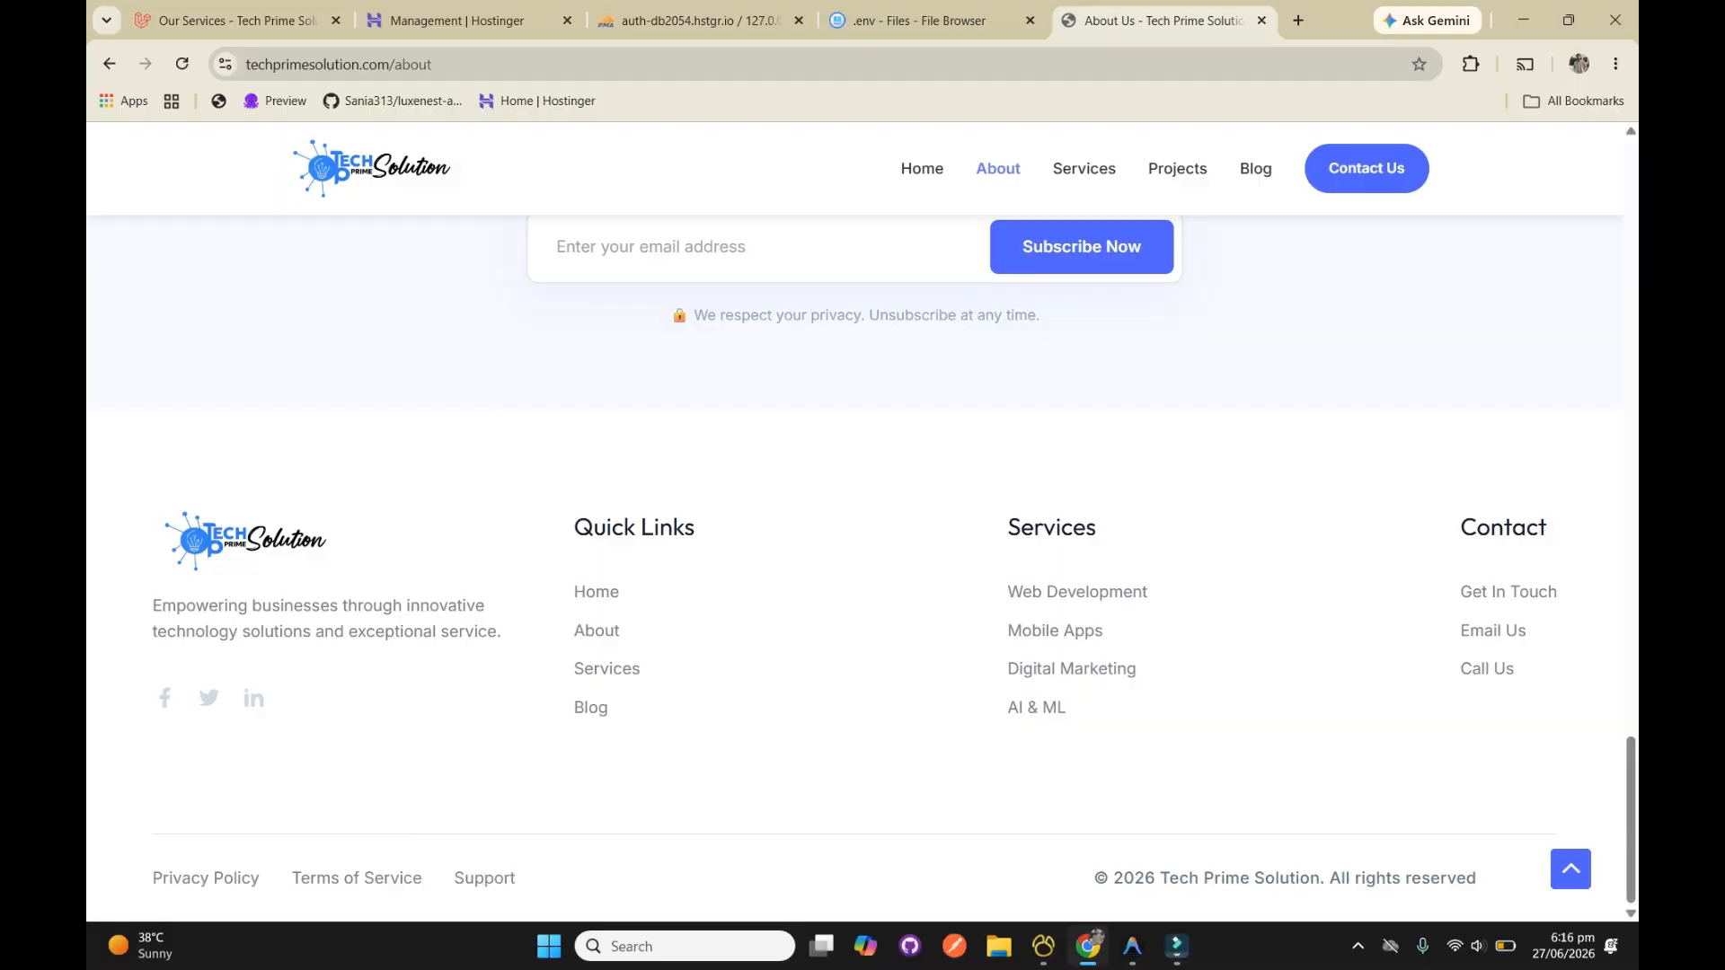
left_click(1085, 168)
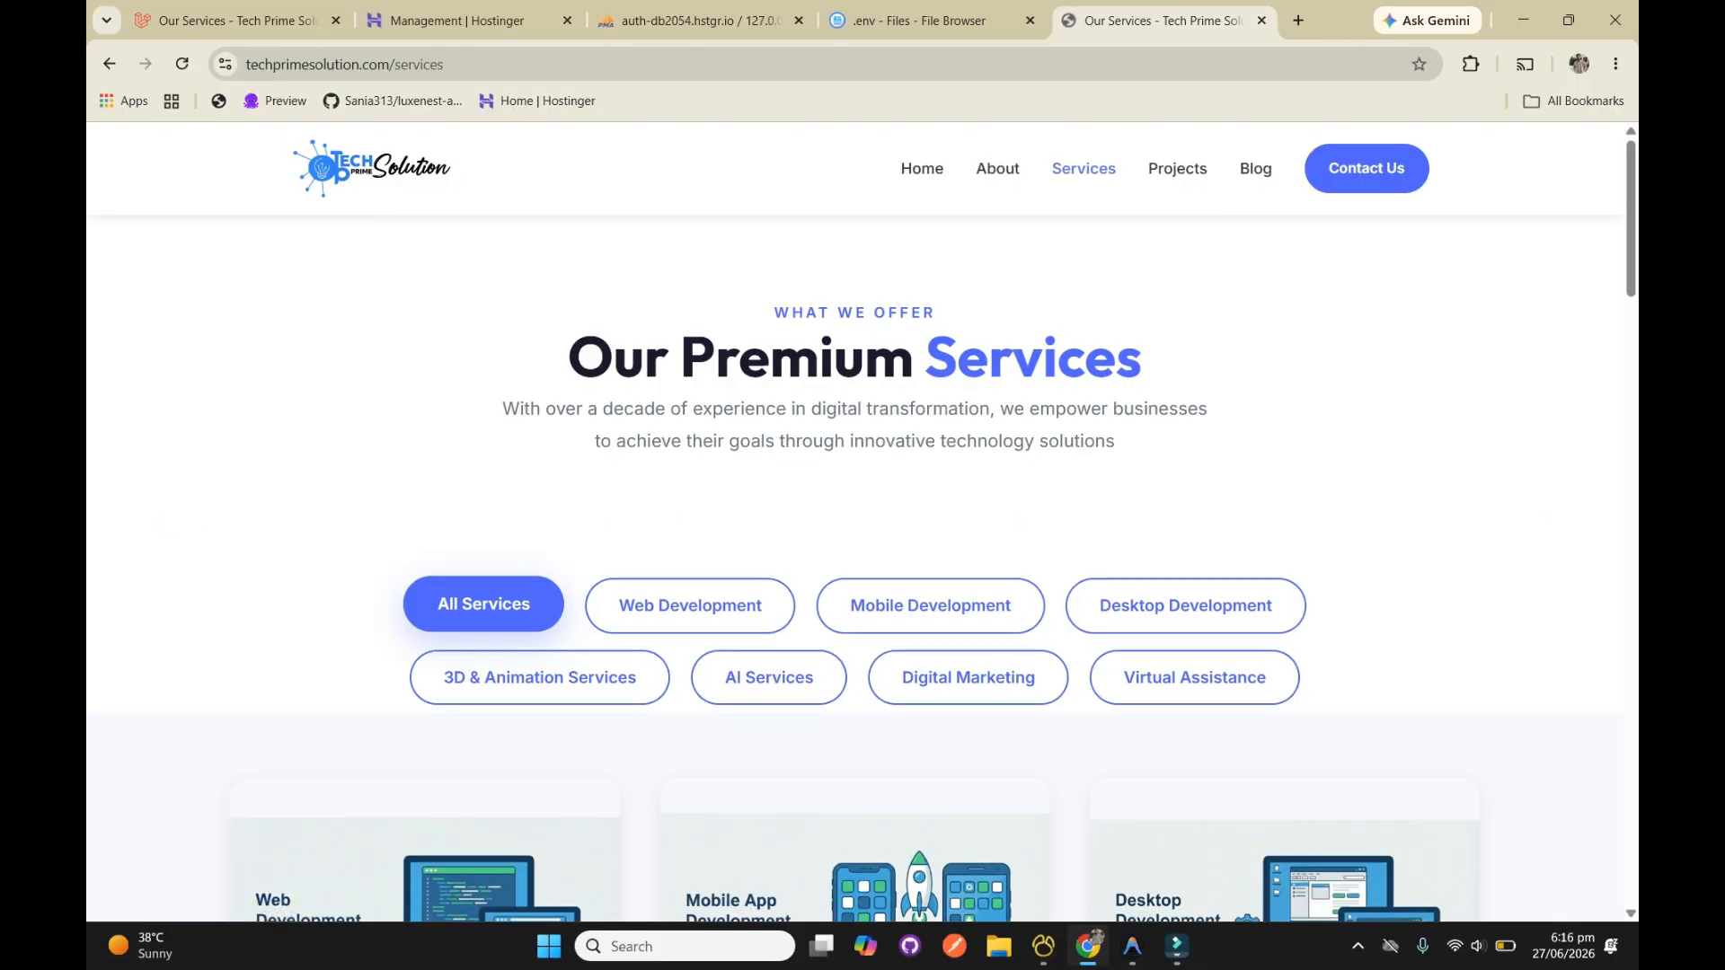
scroll(1285, 539, "down", 10)
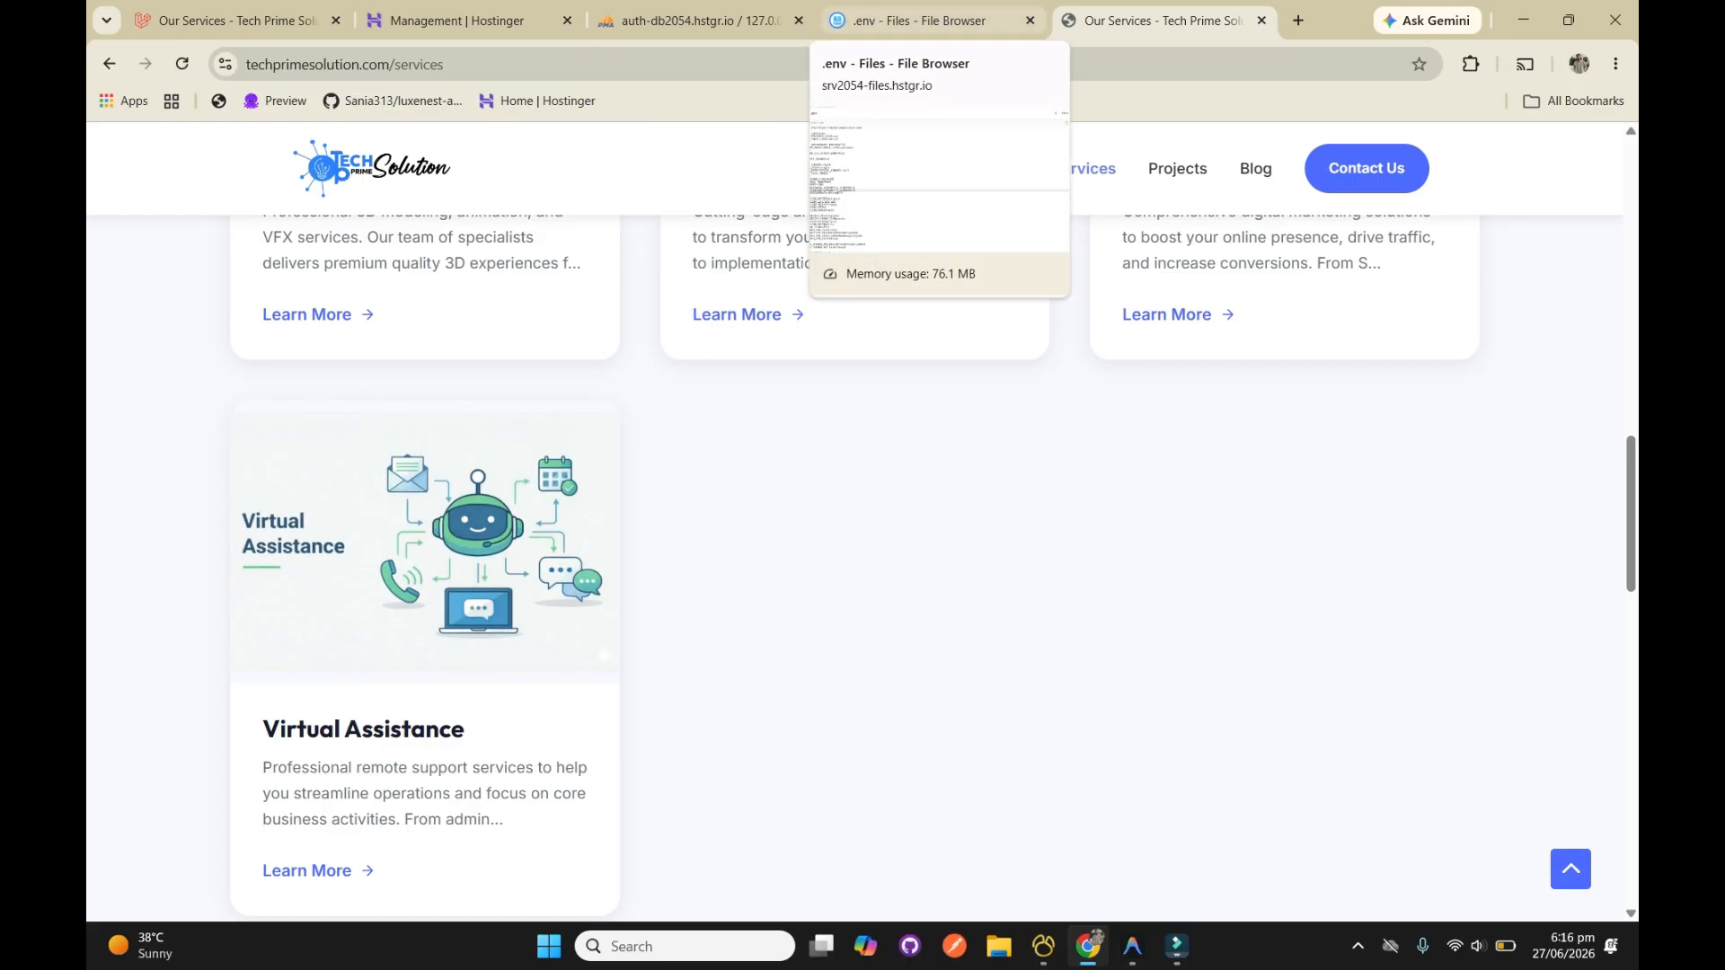
Compare the APP_URL value in the .env file with the live website's domain address
left_click(916, 20)
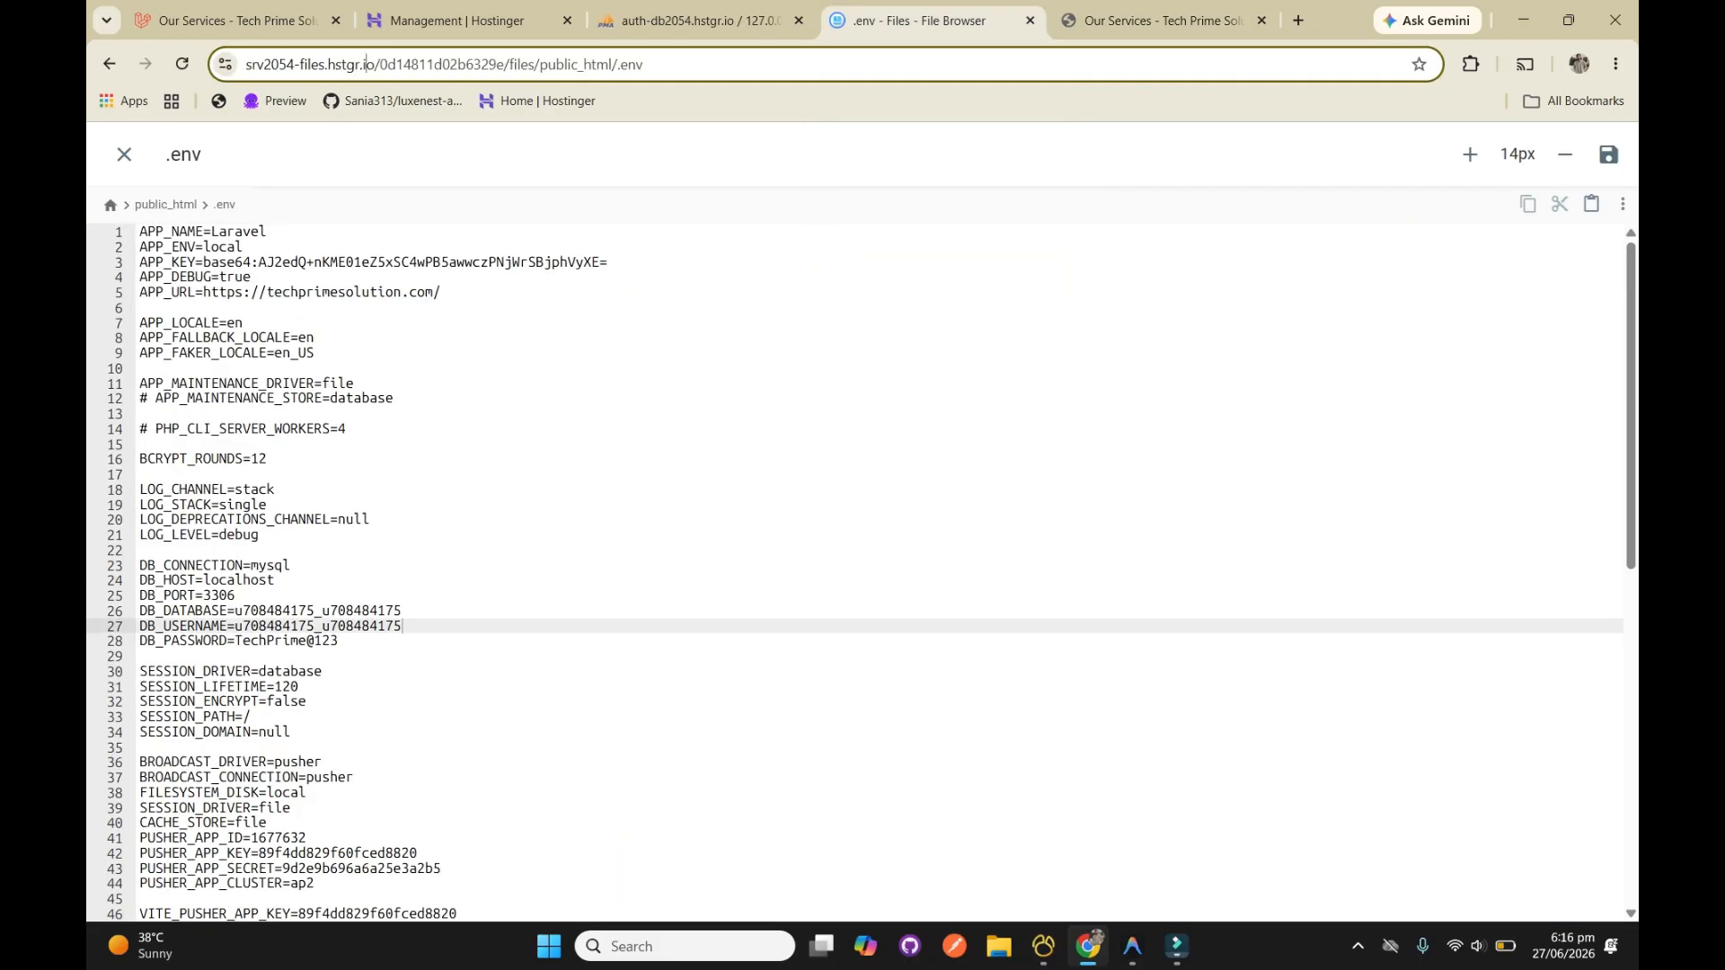
left_click_drag(204, 292, 422, 280)
left_click(1159, 20)
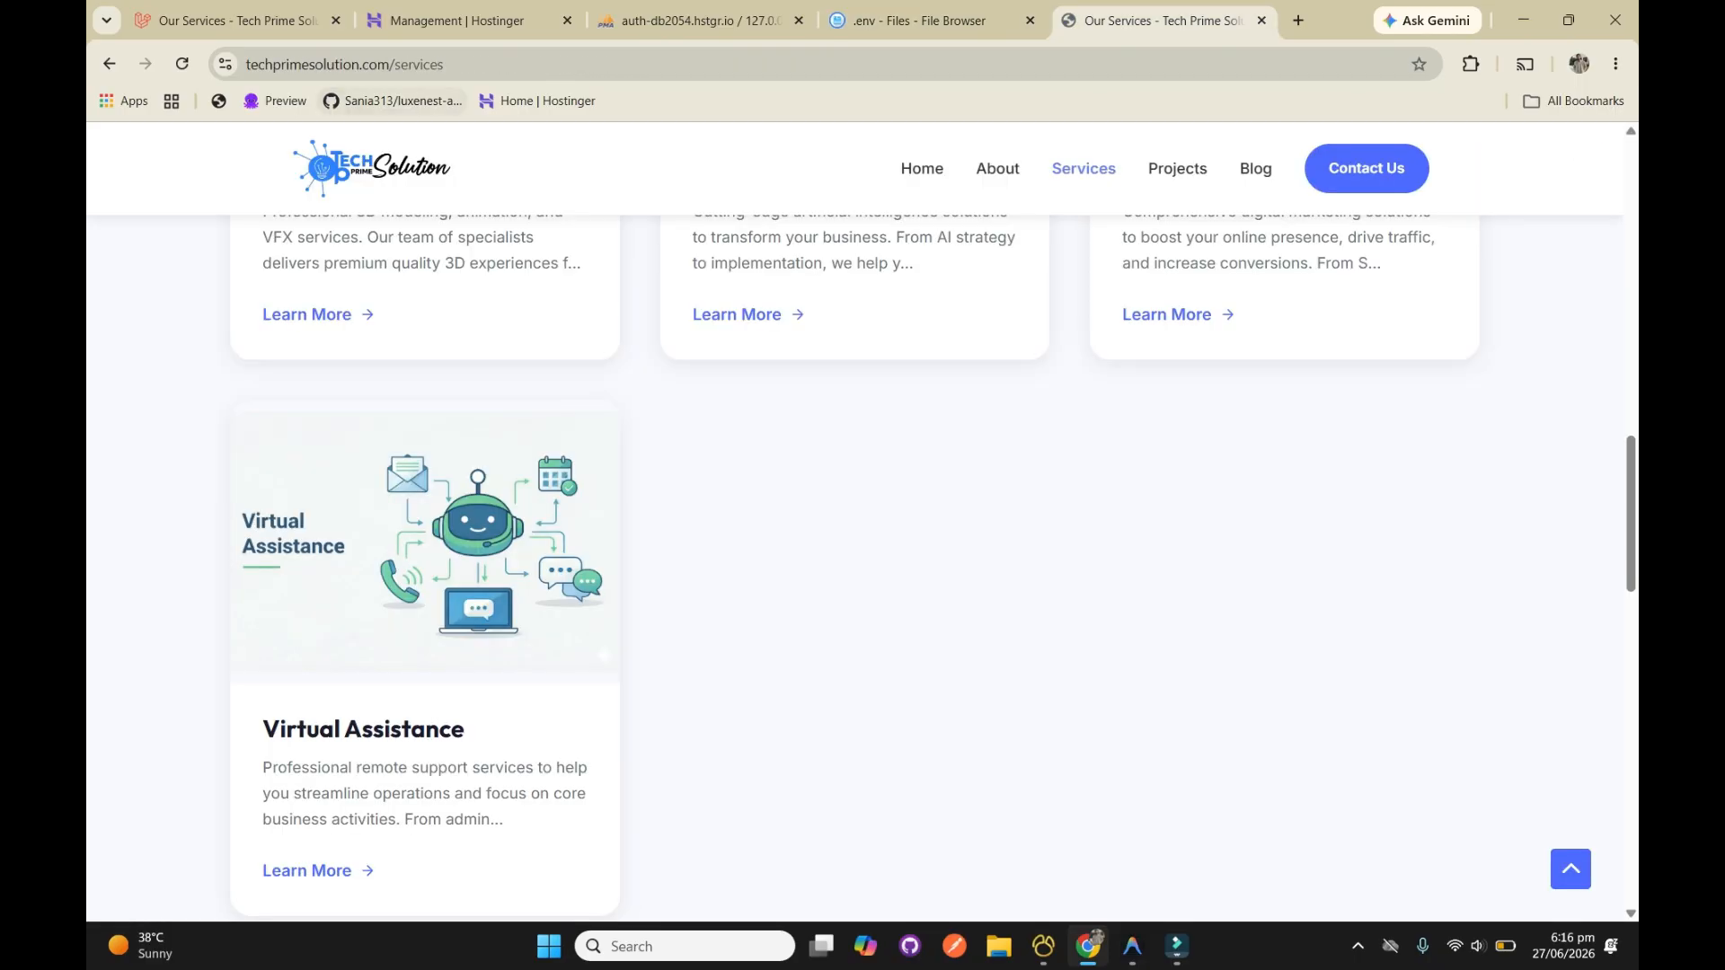
left_click_drag(393, 64, 242, 64)
key("ctrl+c")
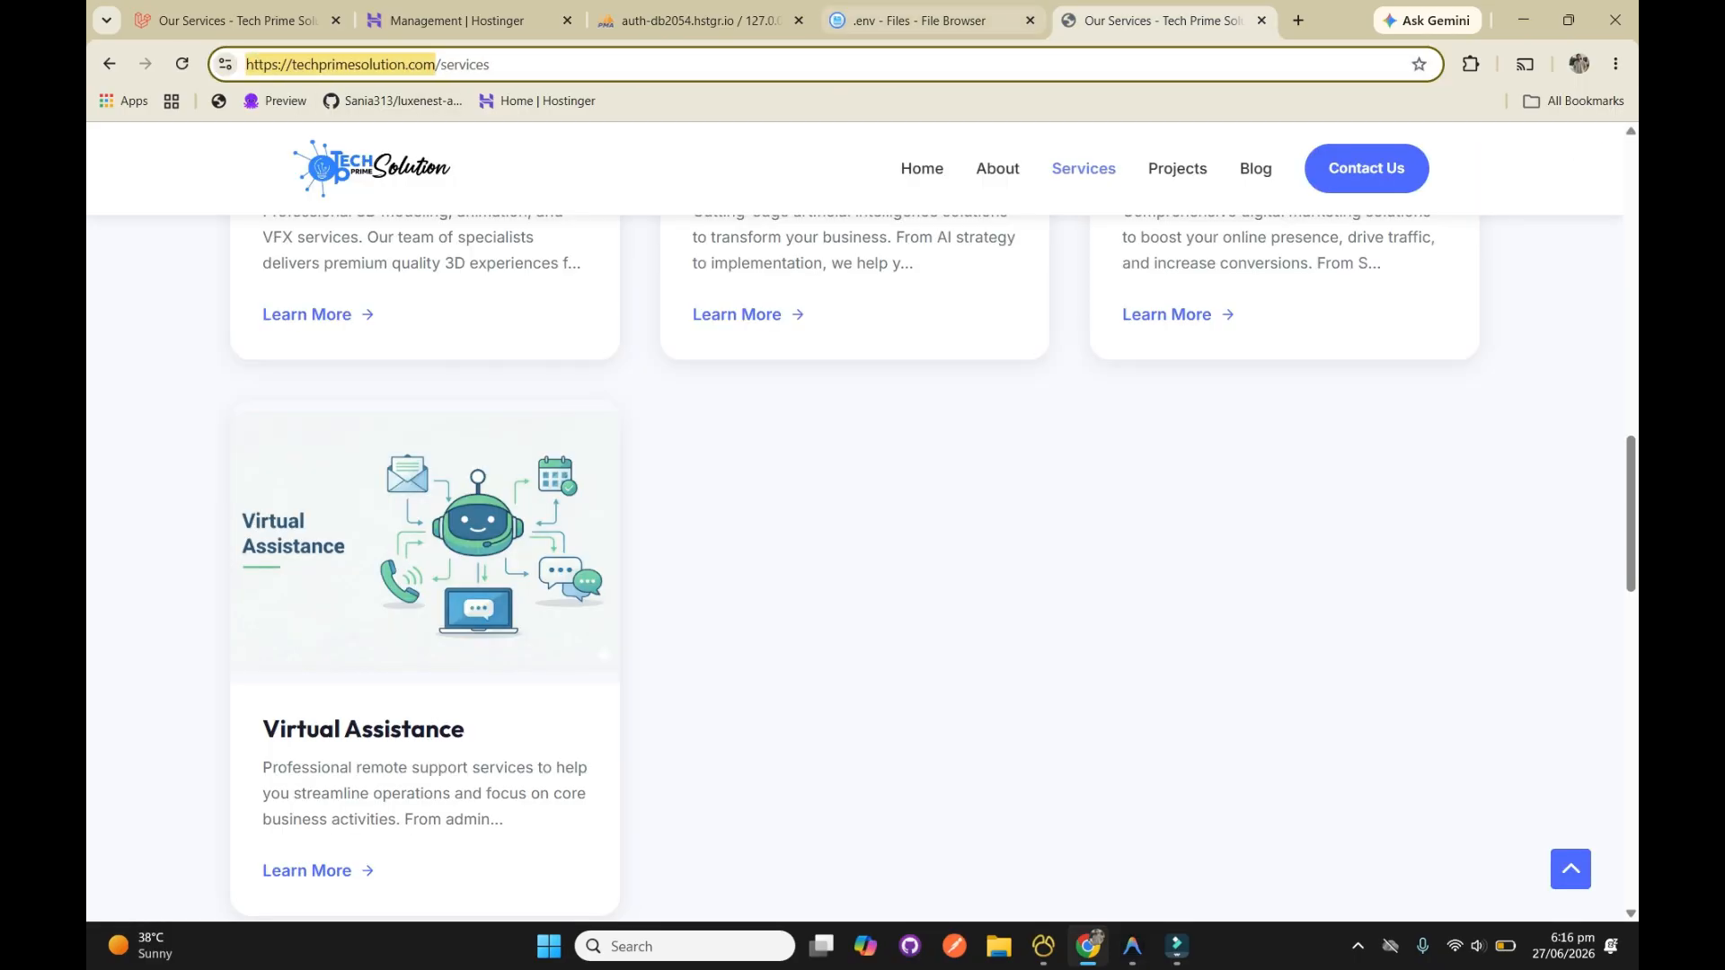
Try pasting the website's address on the line below APP_URL in the .env file
left_click(925, 20)
left_click(250, 292)
left_click(249, 307)
key("ctrl+v")
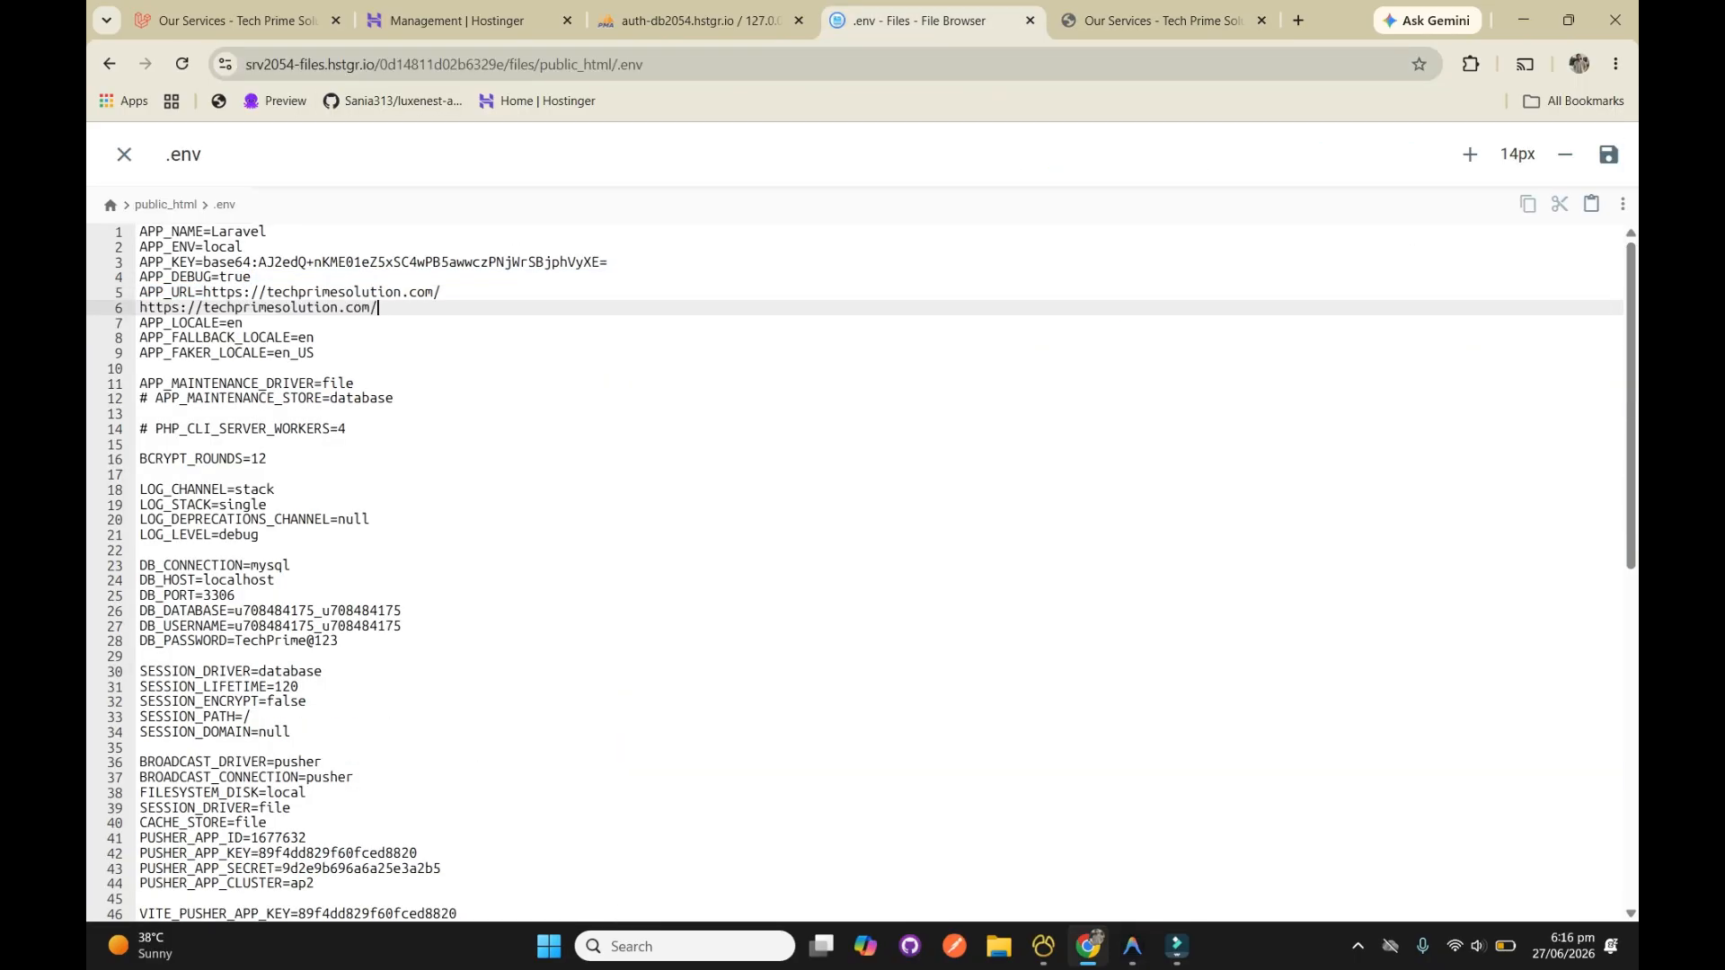
key("ctrl+z")
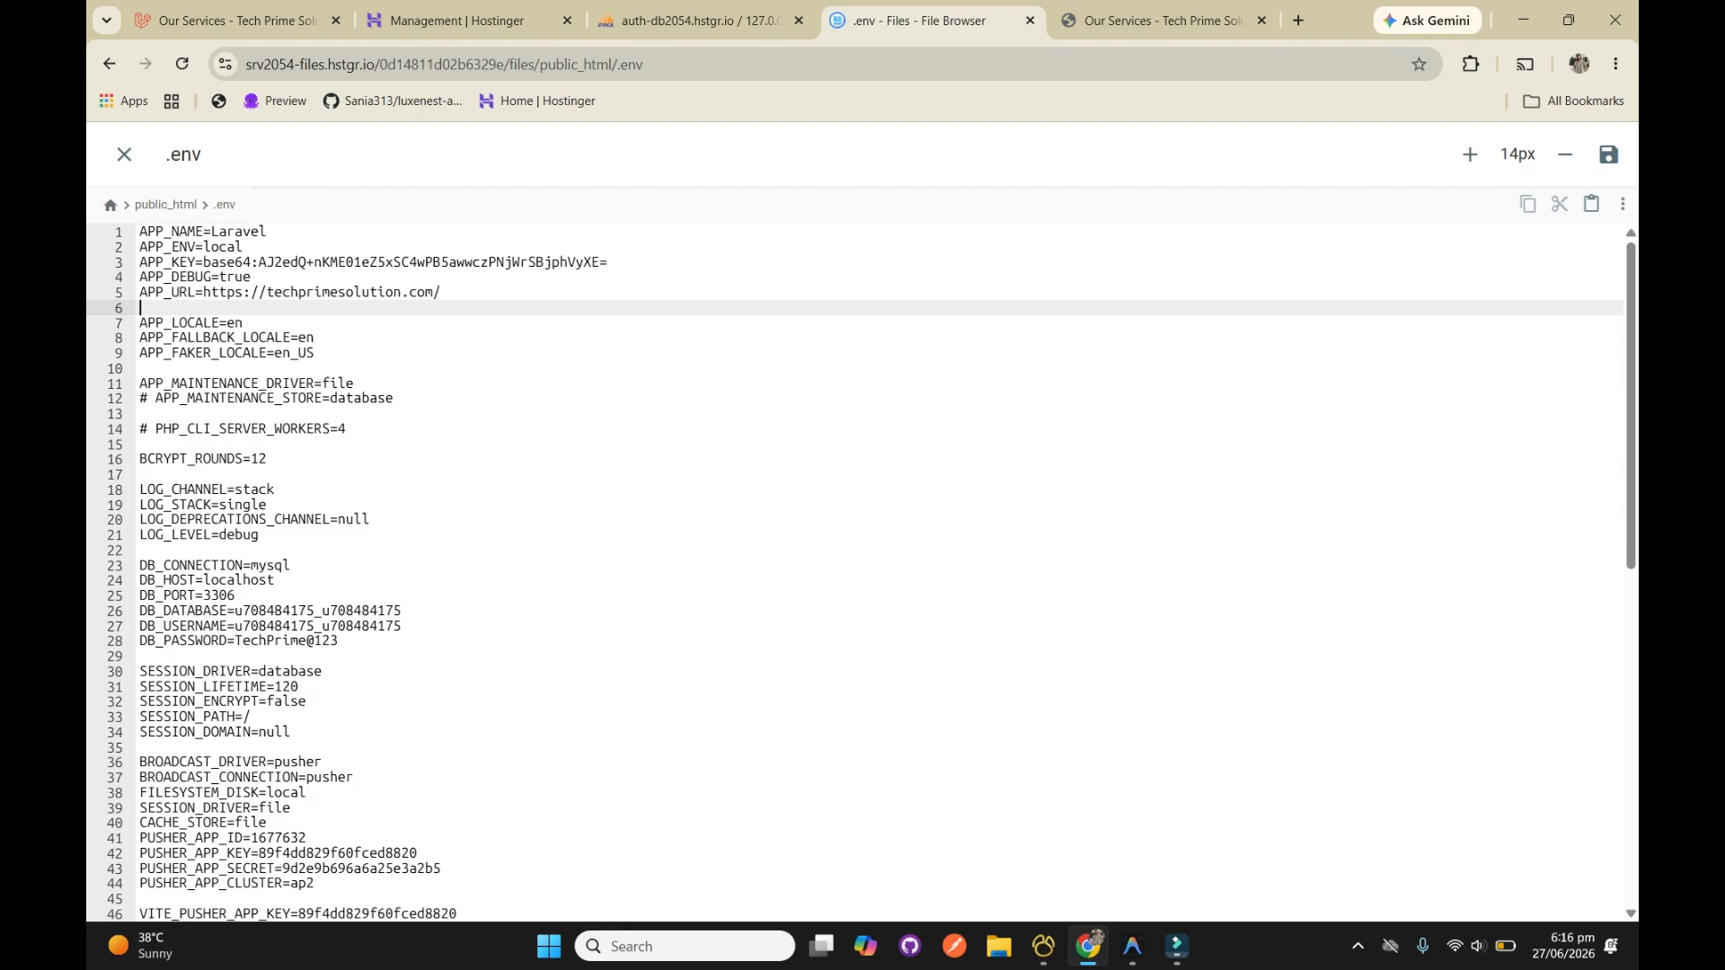
Review the block of DB connection settings in the .env file and close the file
left_click_drag(140, 656, 139, 550)
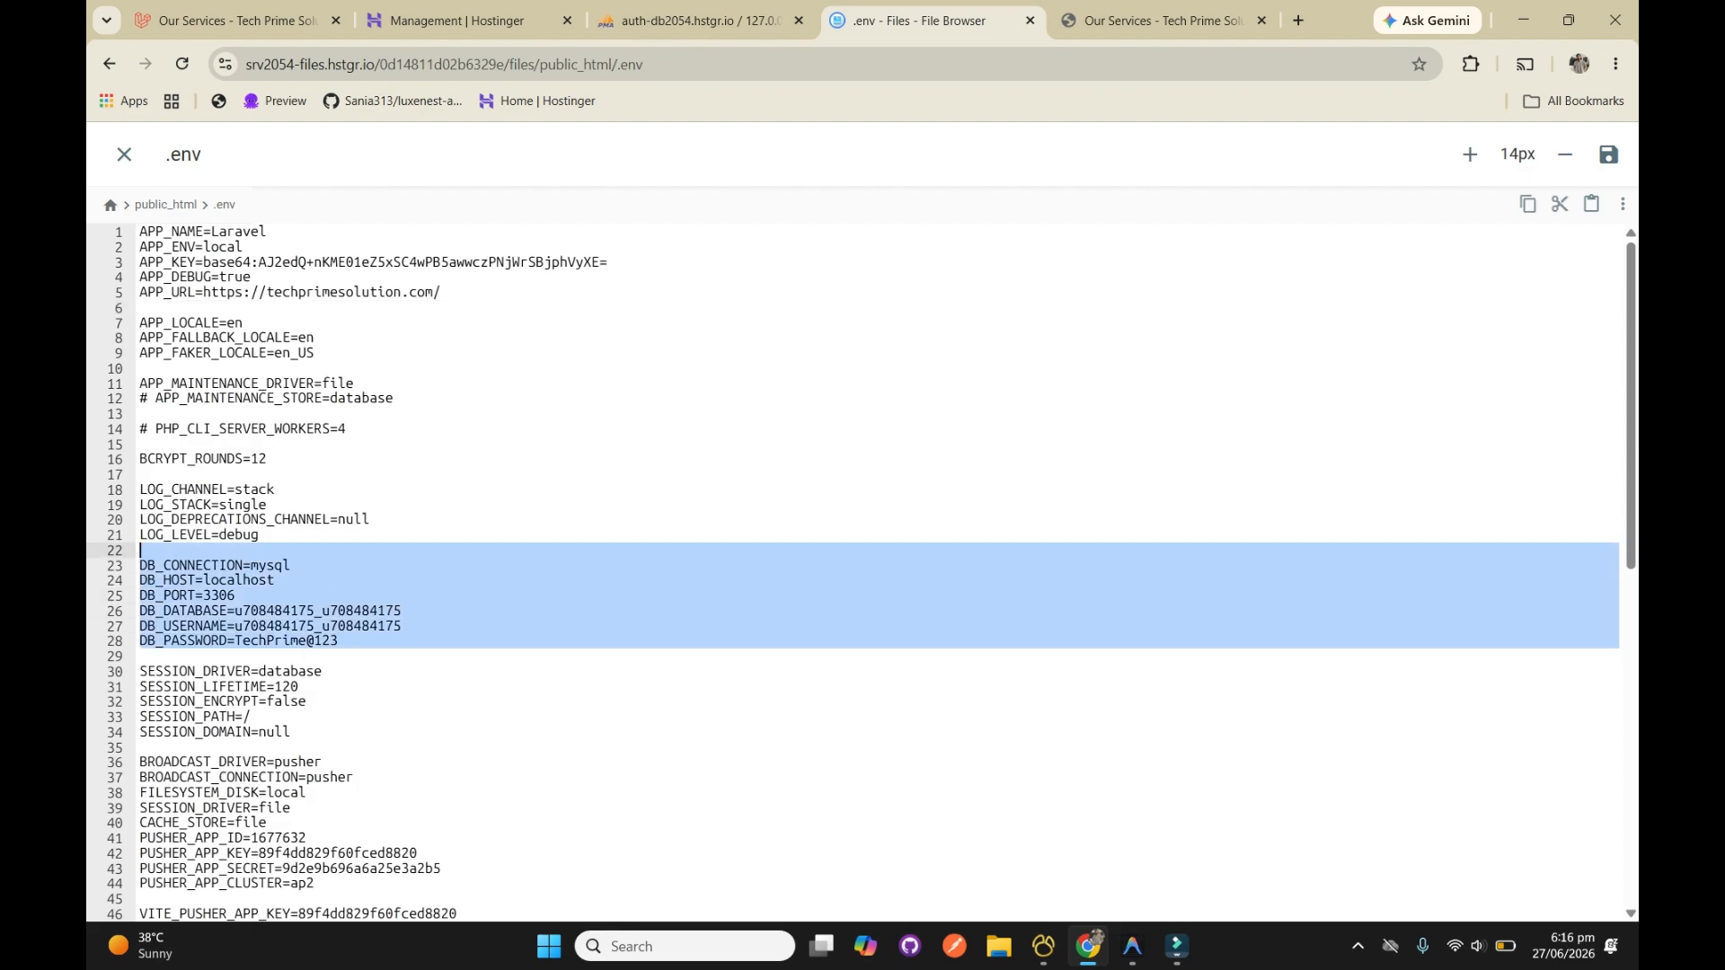
left_click(405, 611)
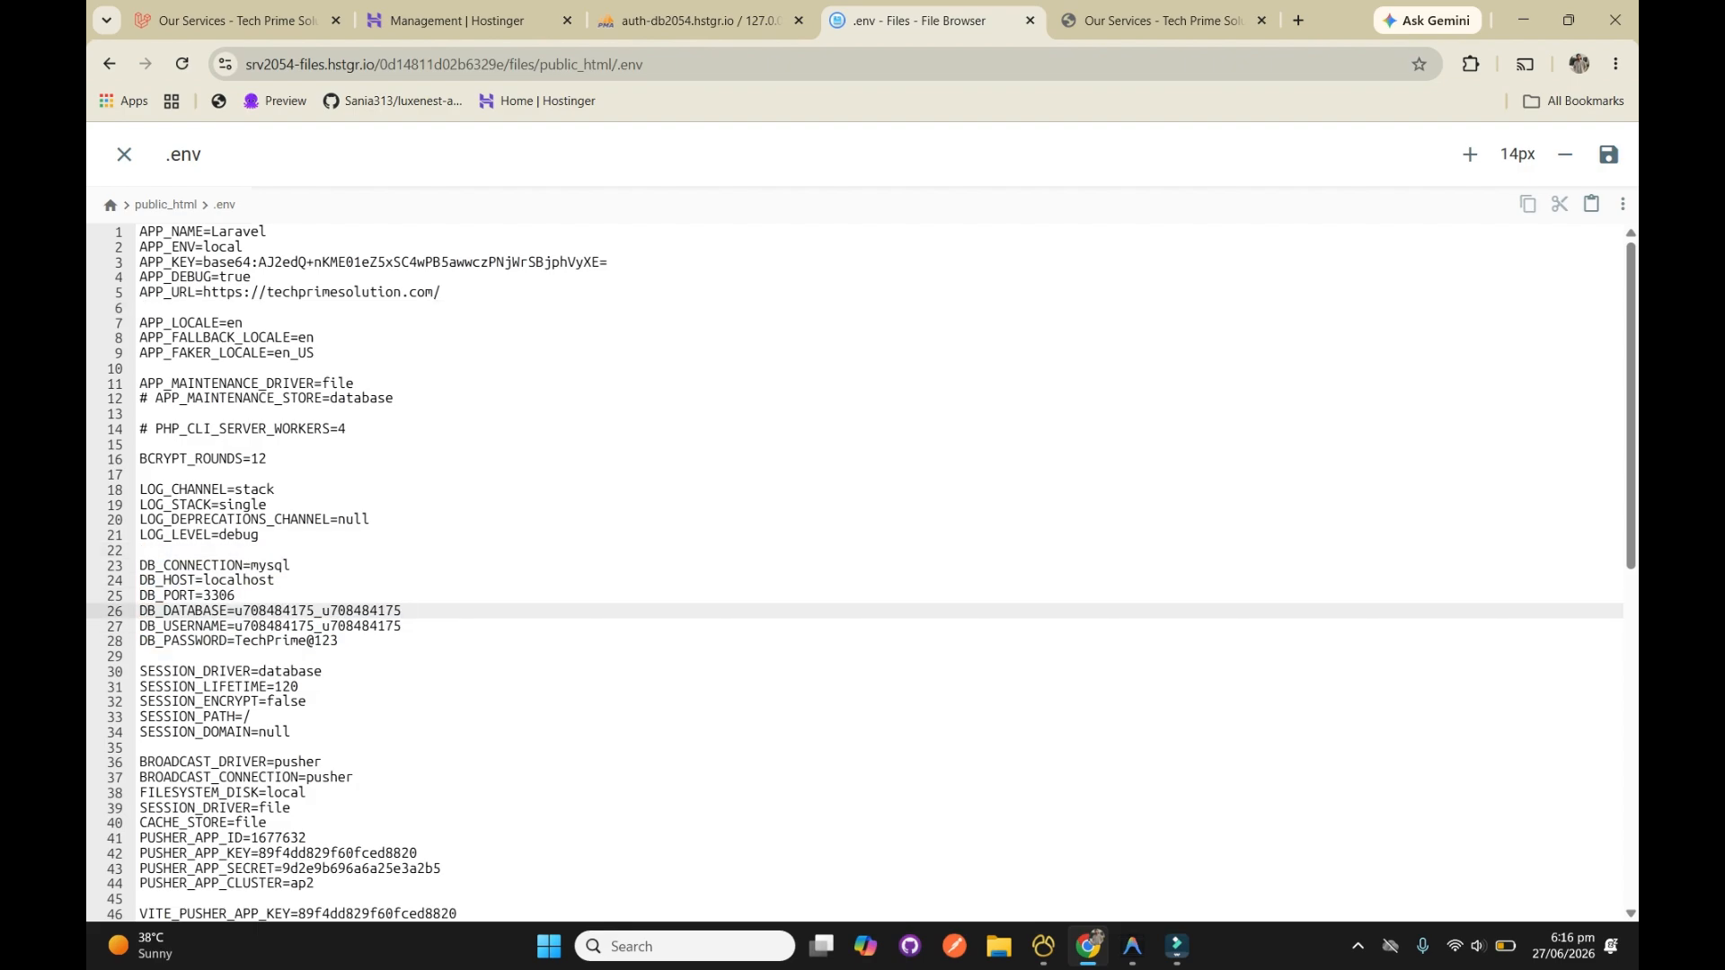
scroll(854, 575, "down", 6)
left_click(124, 155)
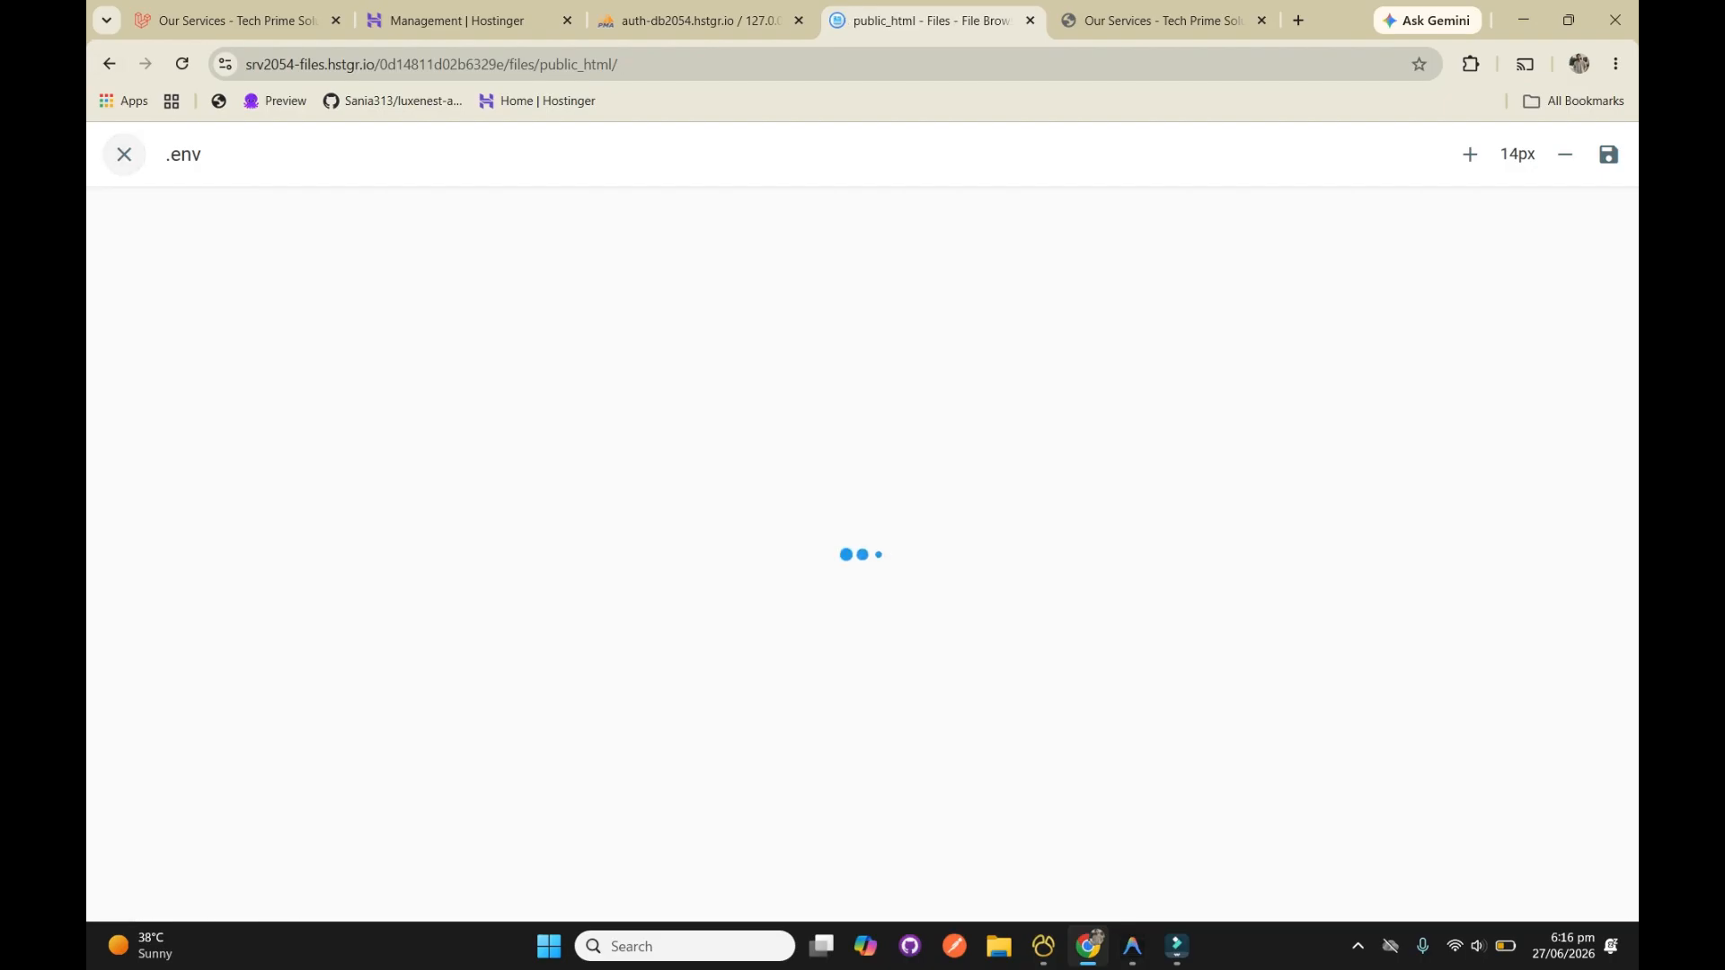
Open the .htaccess file in the public folder, examine its rewrite rules and PHP upload limits, and close it
scroll(991, 575, "up", 3)
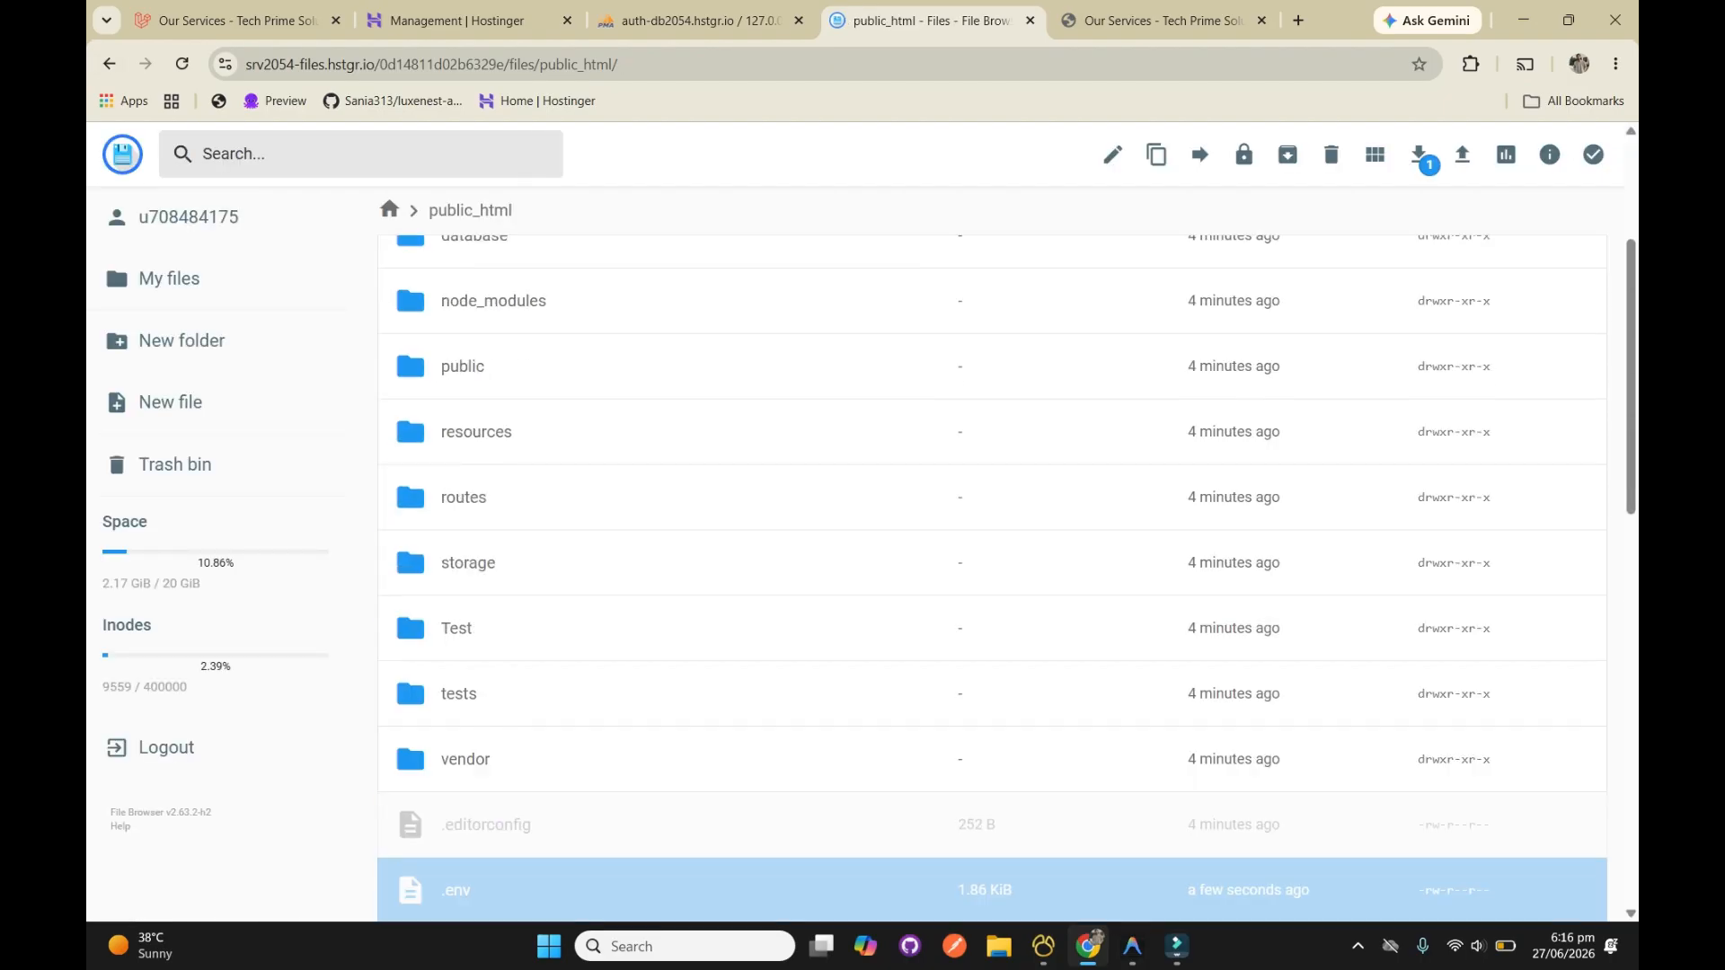
double_click(407, 364)
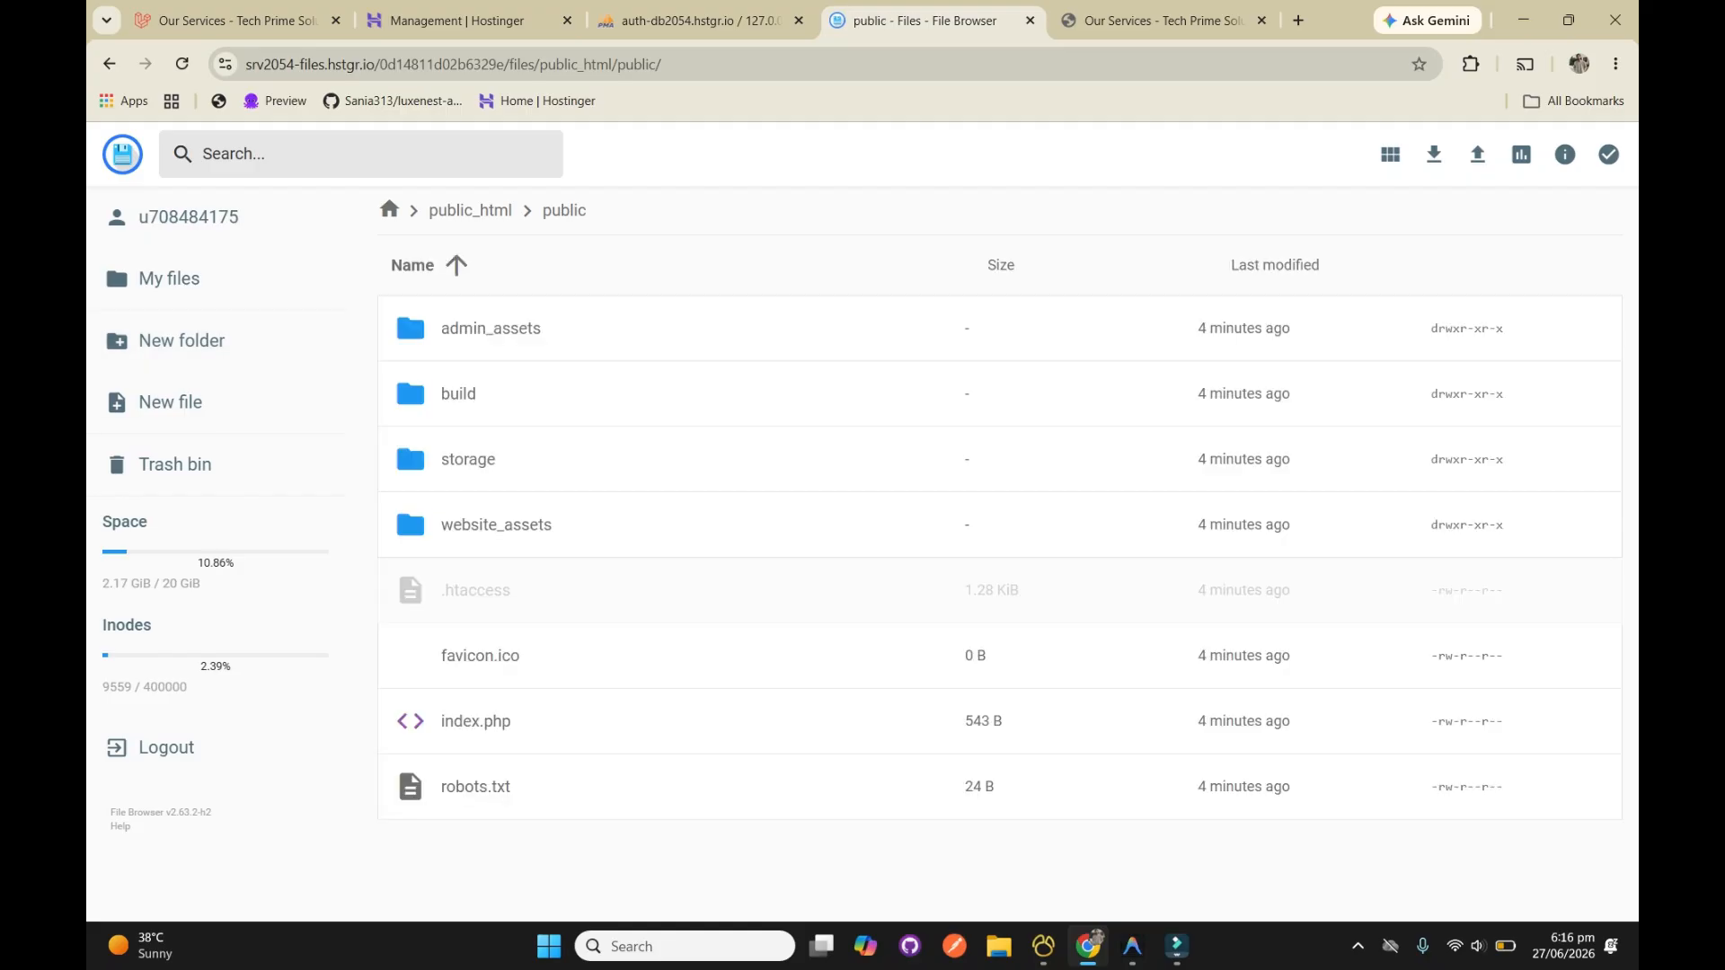
double_click(410, 590)
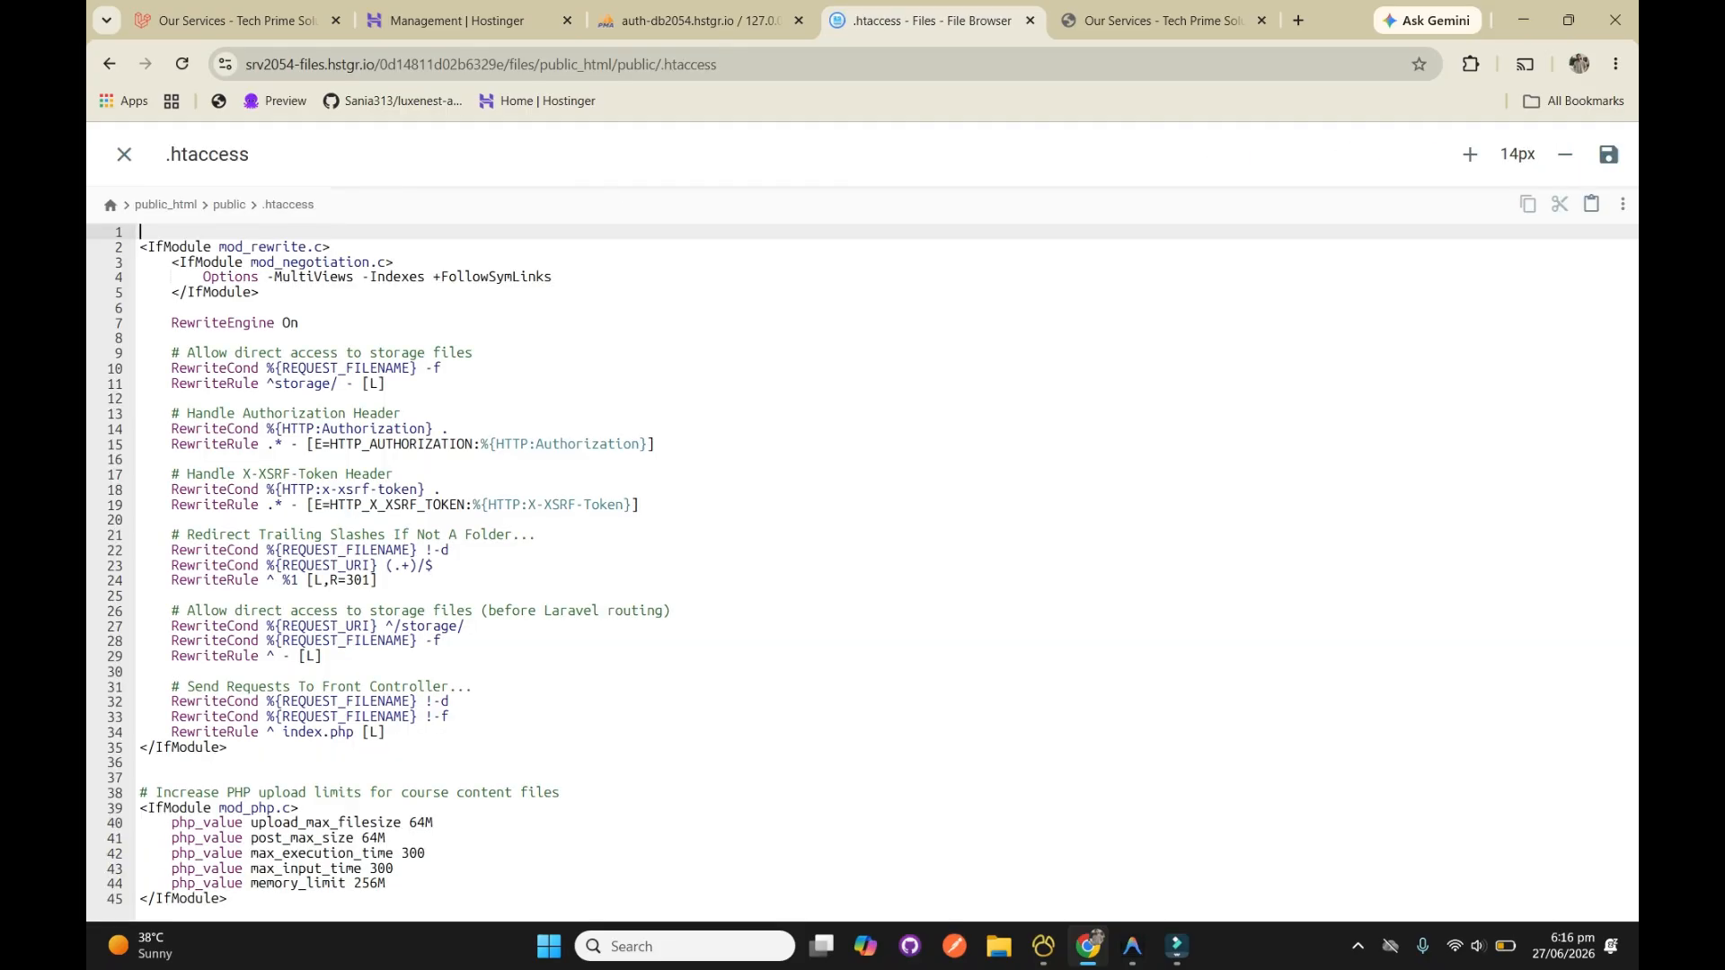
left_click_drag(230, 899, 140, 247)
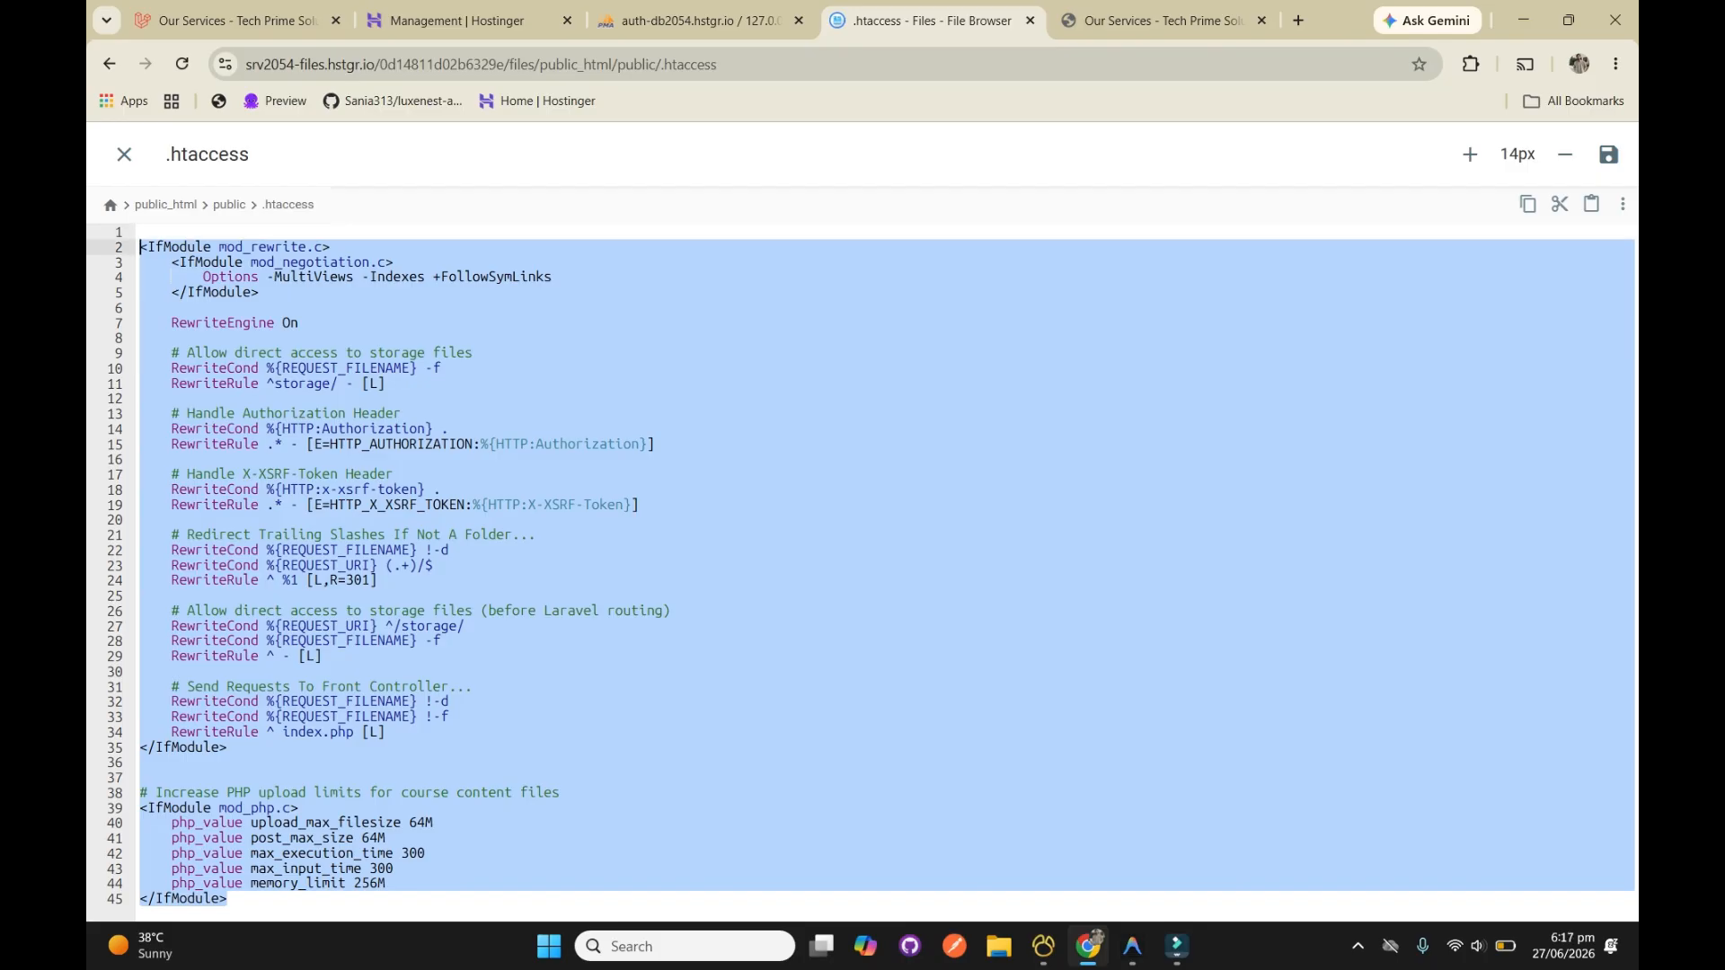
key("ctrl+Tab")
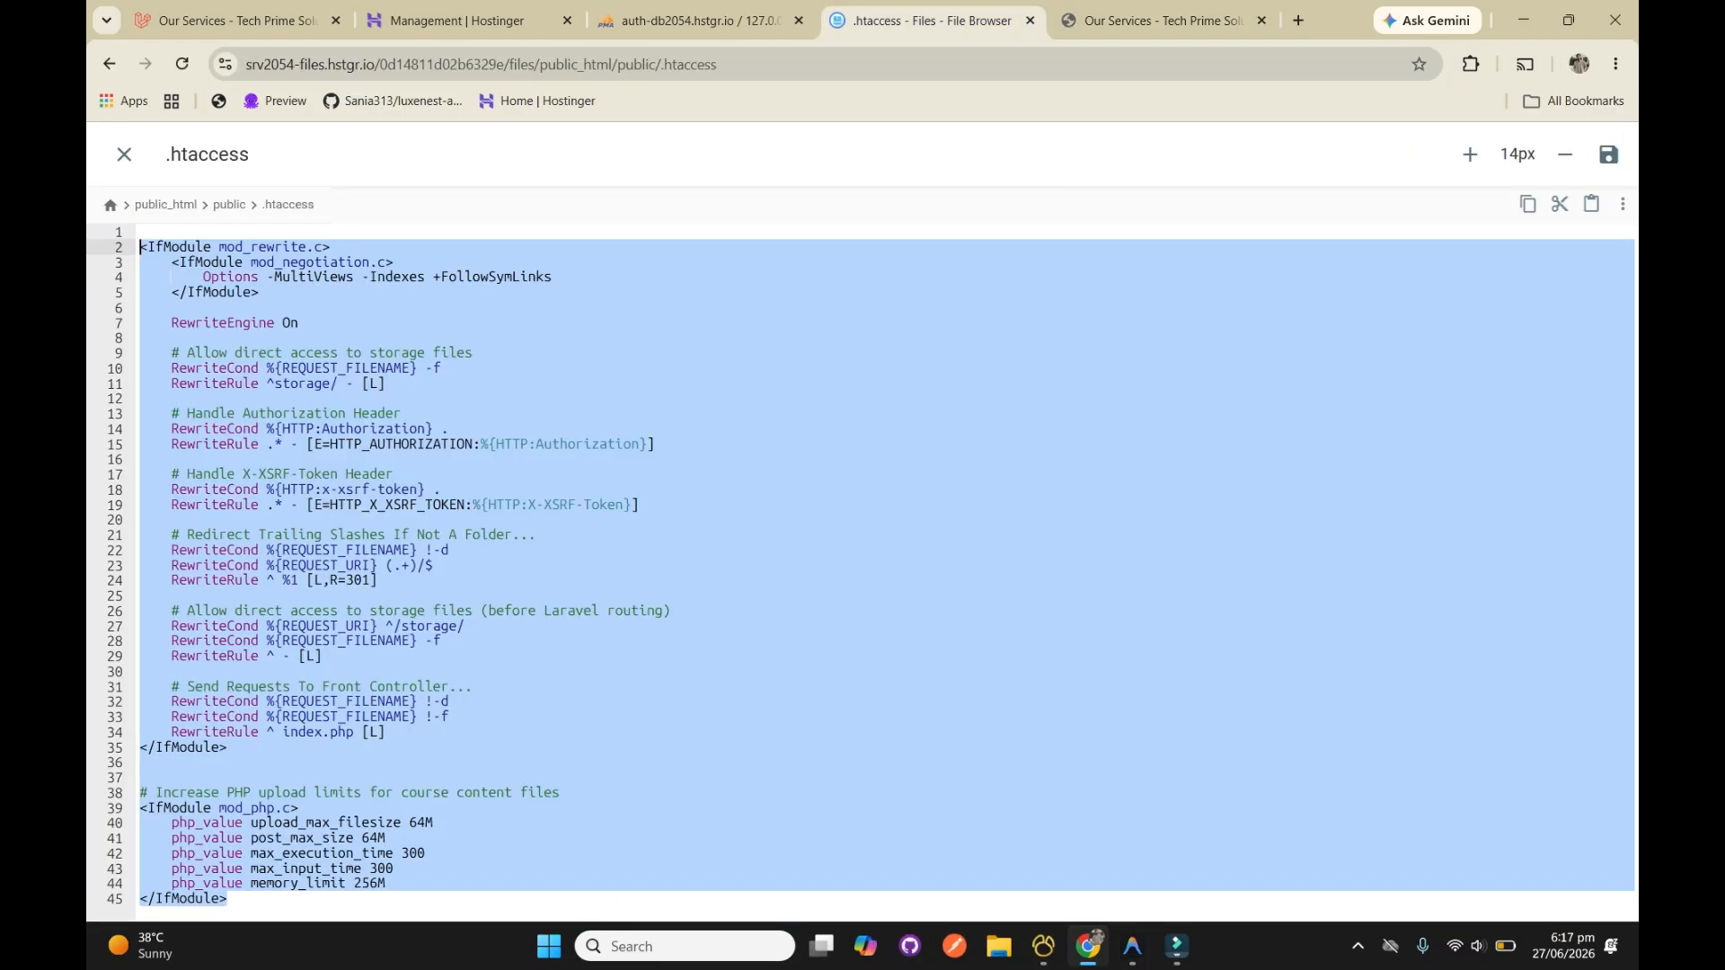
key("ctrl+shift+Tab")
left_click(608, 611)
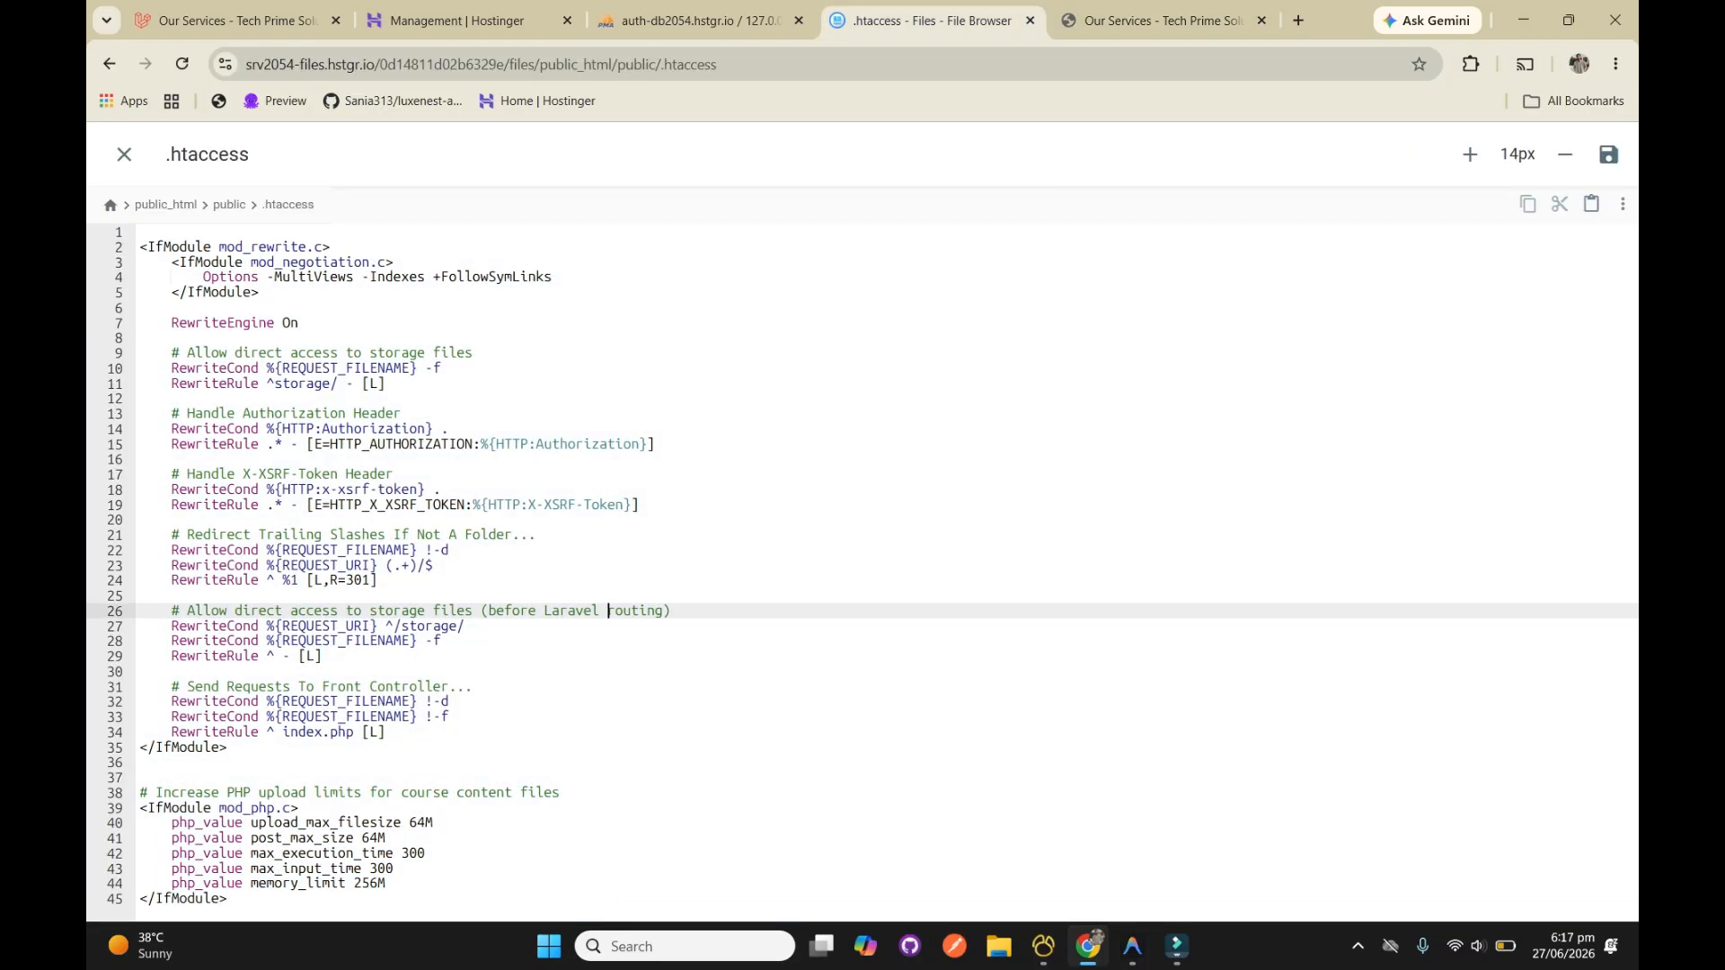
left_click(435, 566)
left_click(124, 155)
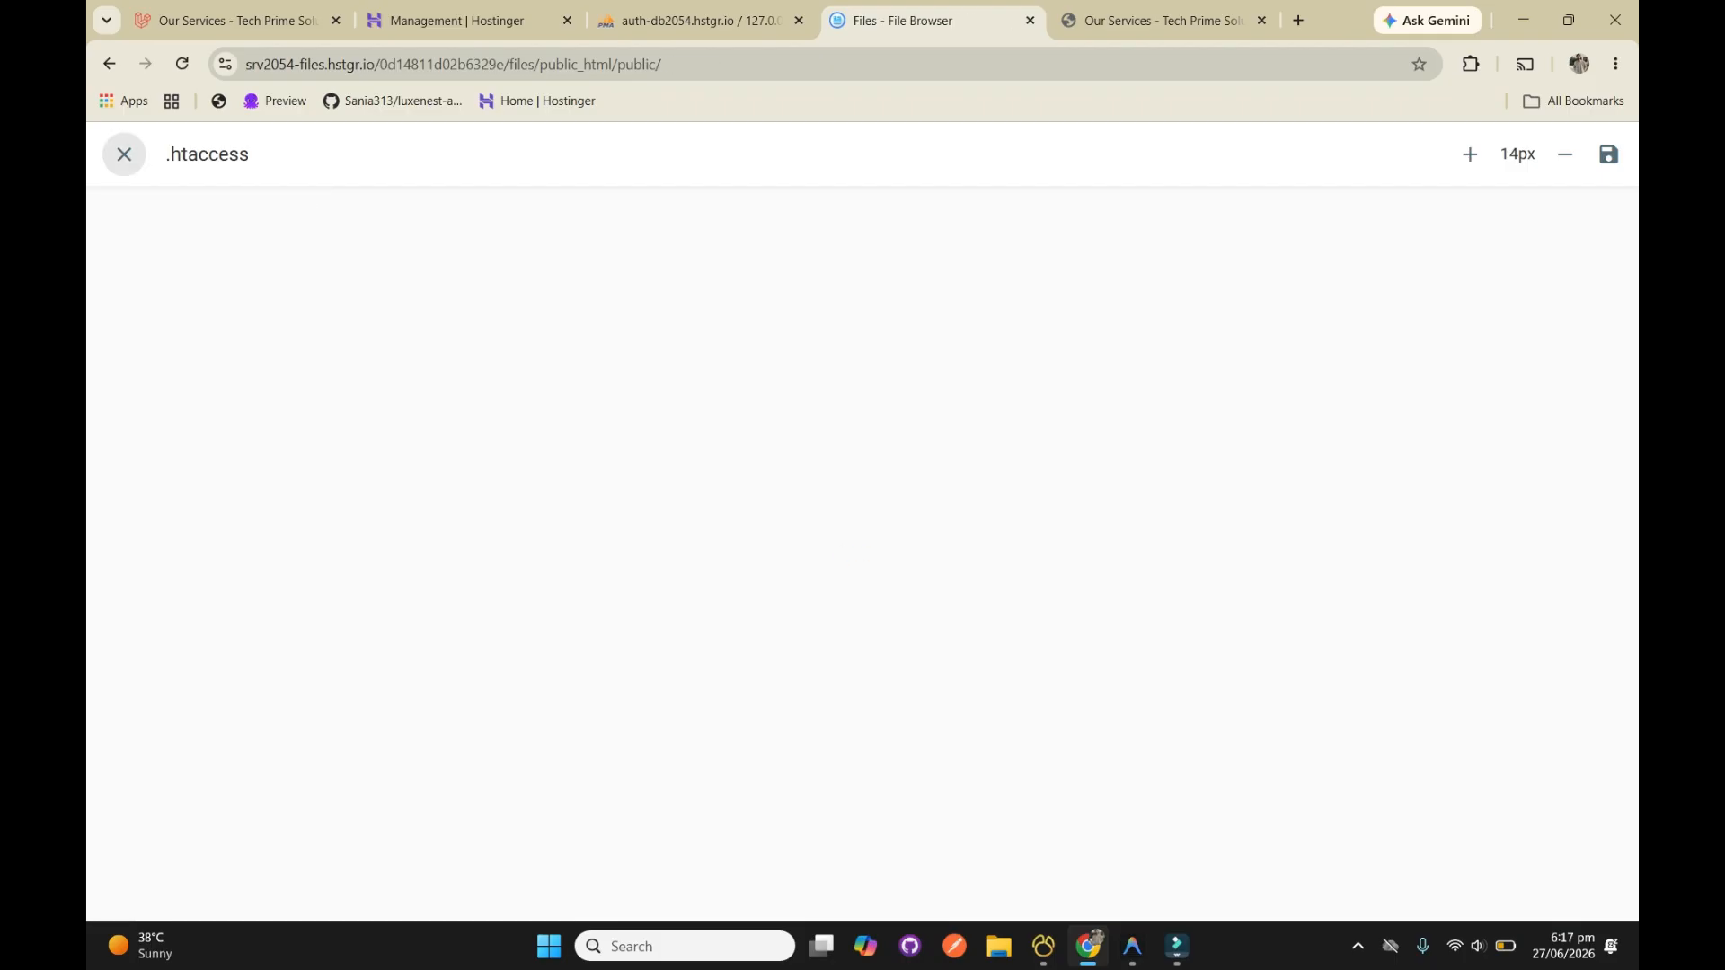
Open the .htaccess file in the public_html root, examine its rewrite rules to the public folder, and close it
left_click(470, 210)
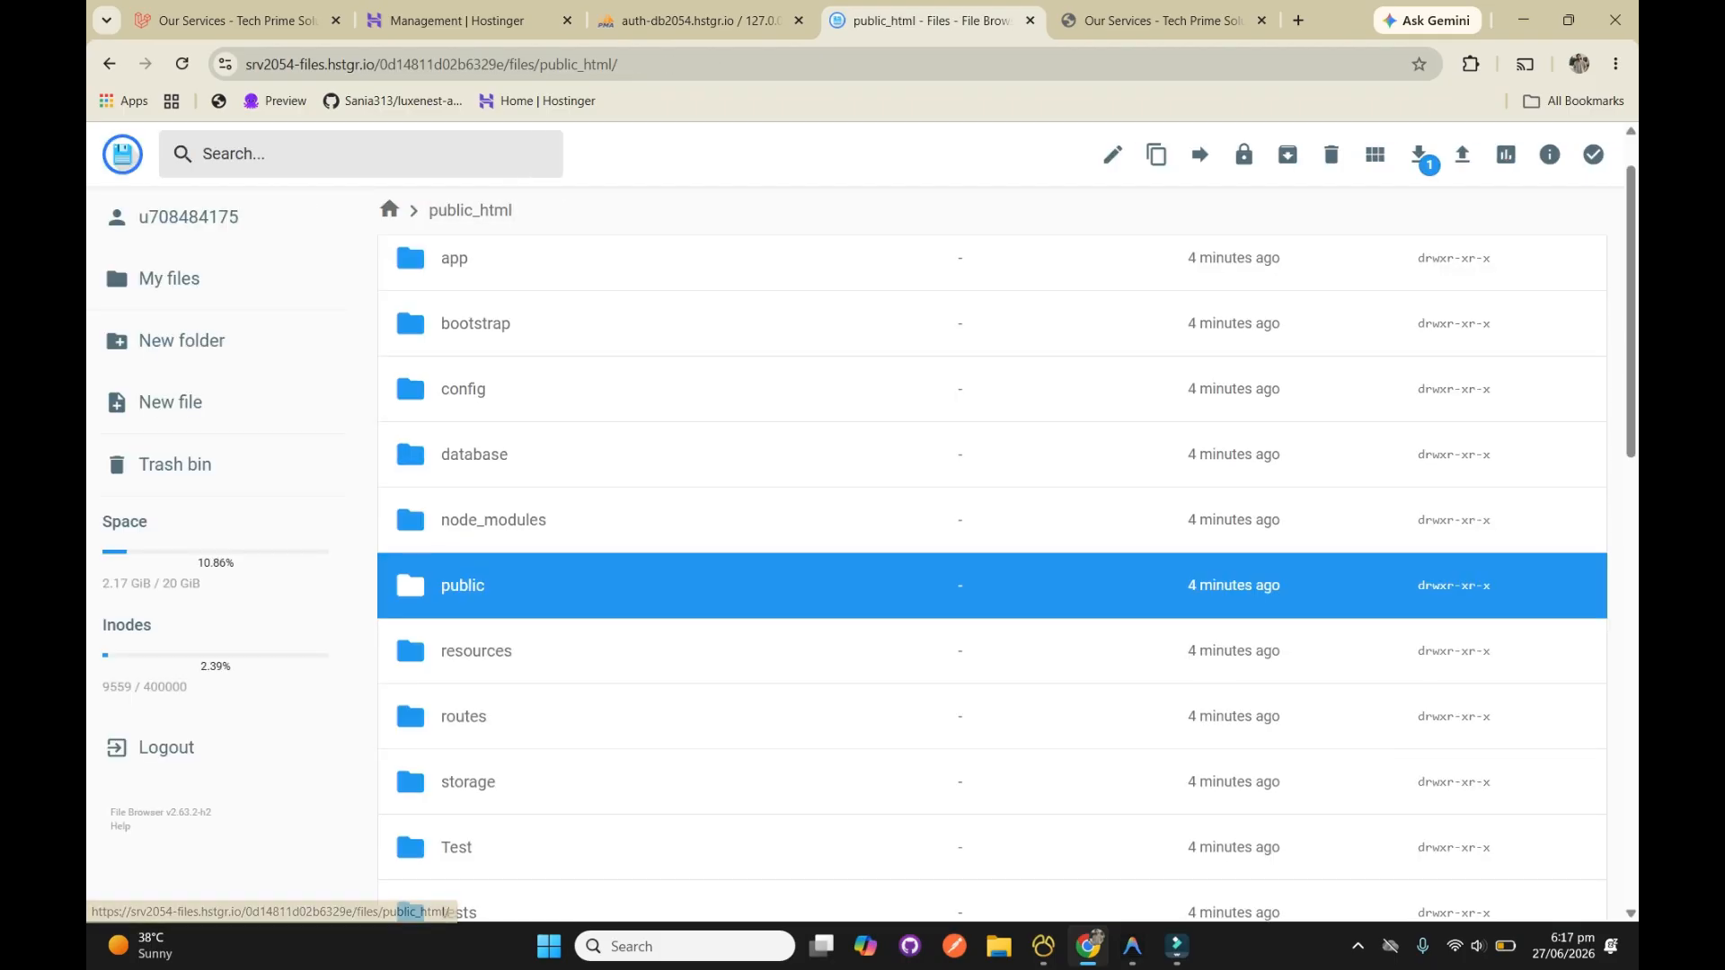
scroll(992, 575, "down", 5)
left_click(476, 767)
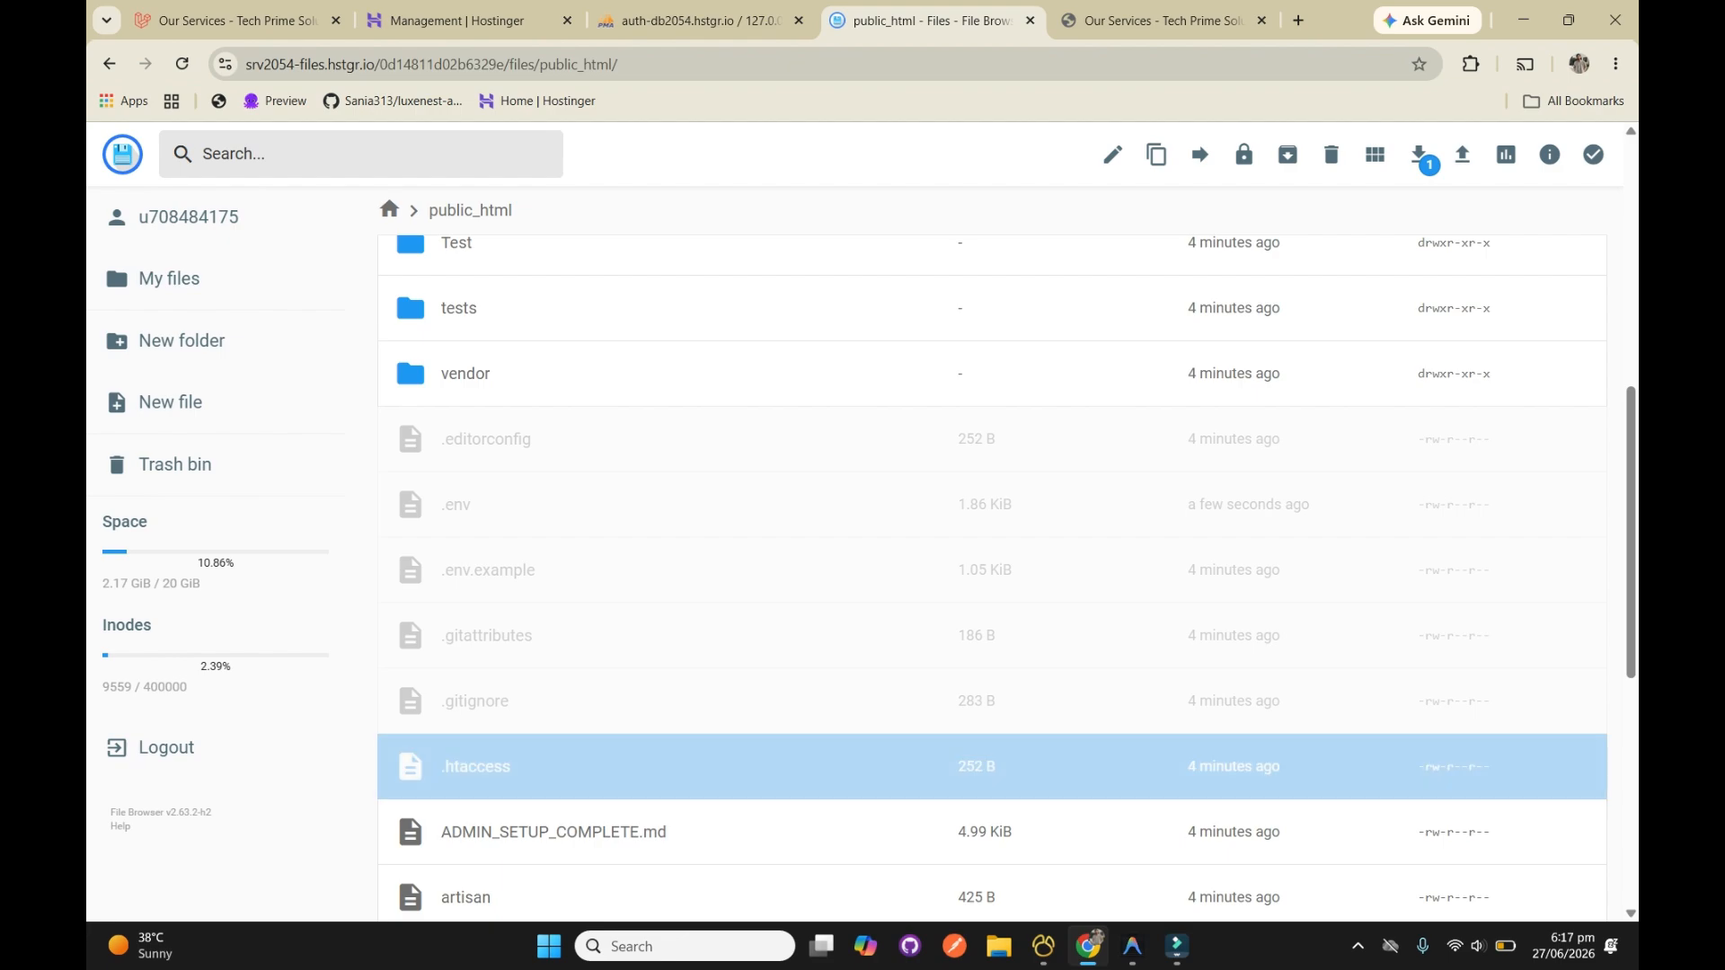
double_click(476, 767)
left_click_drag(242, 427, 140, 231)
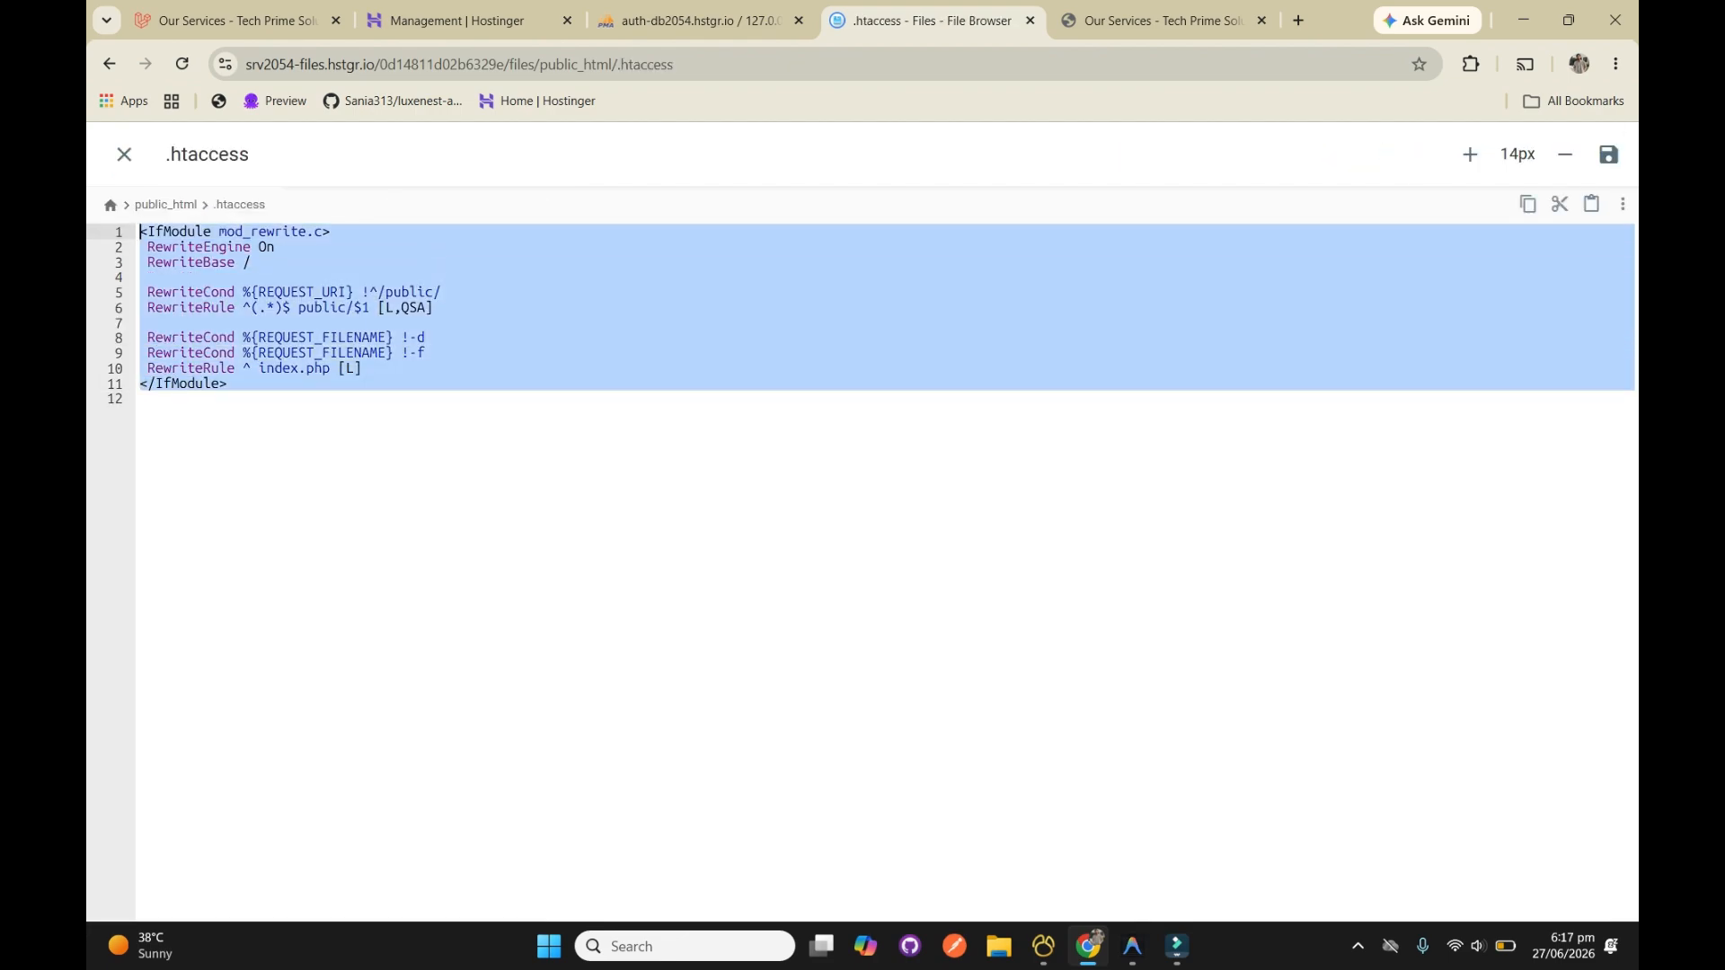
left_click(124, 153)
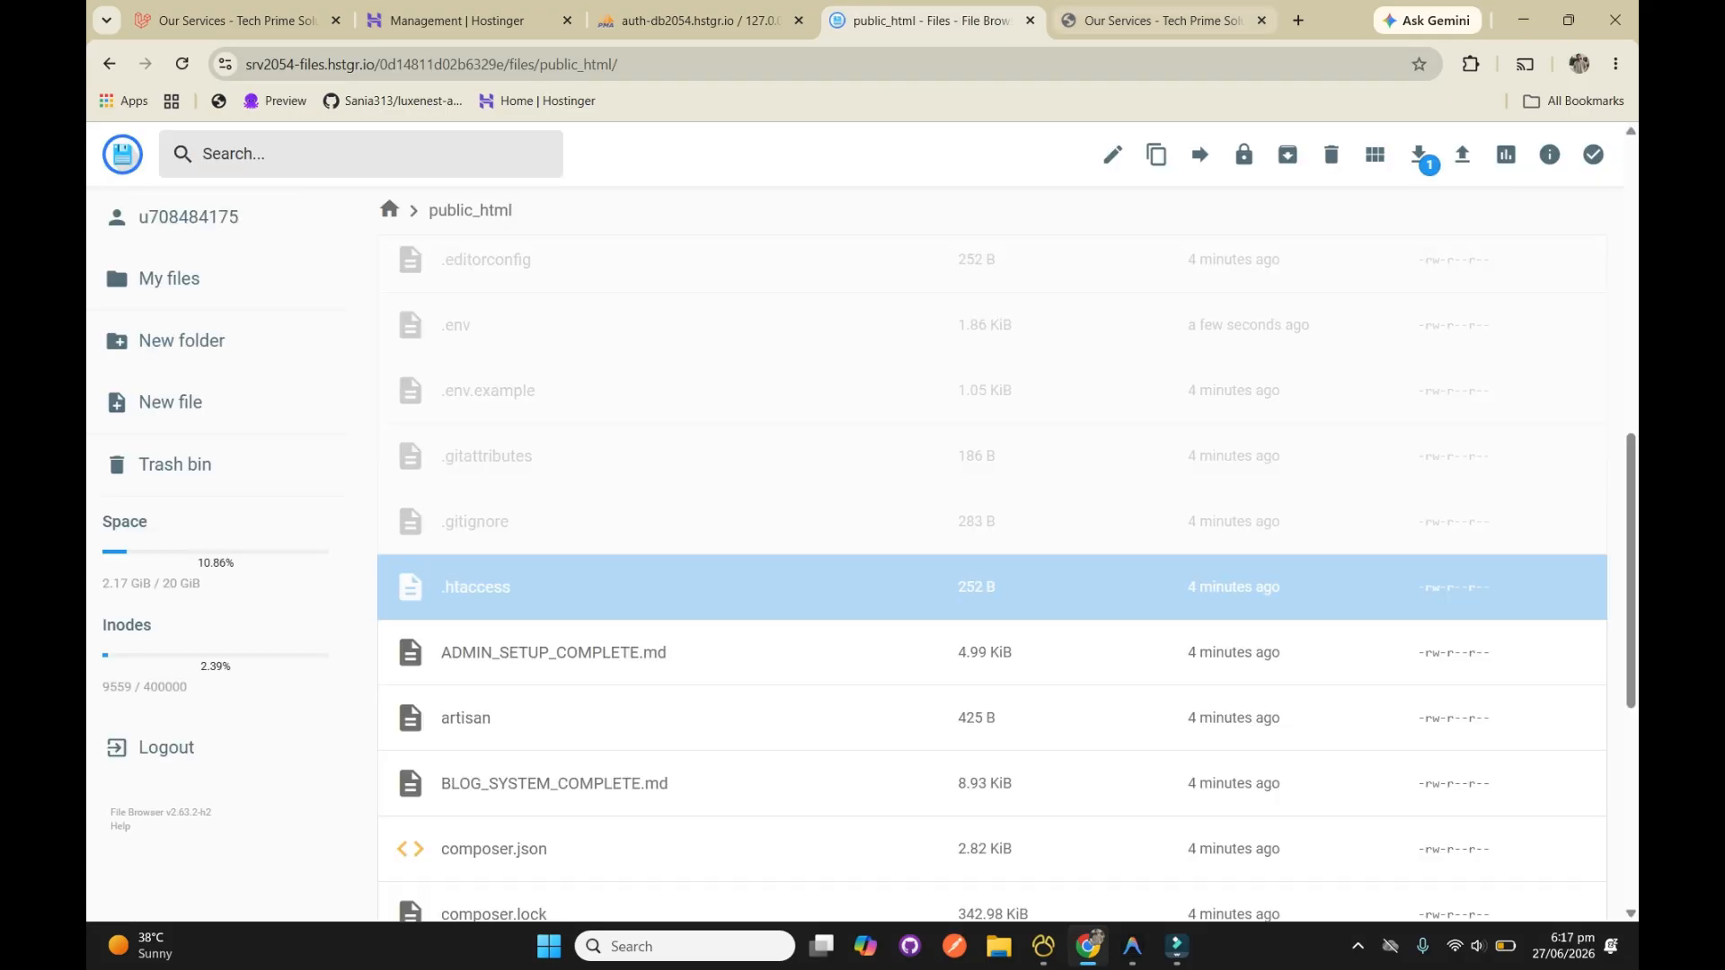
Check the live site's Services page and the contents of the public folder inside public_html
left_click(1159, 20)
scroll(853, 476, "up", 5)
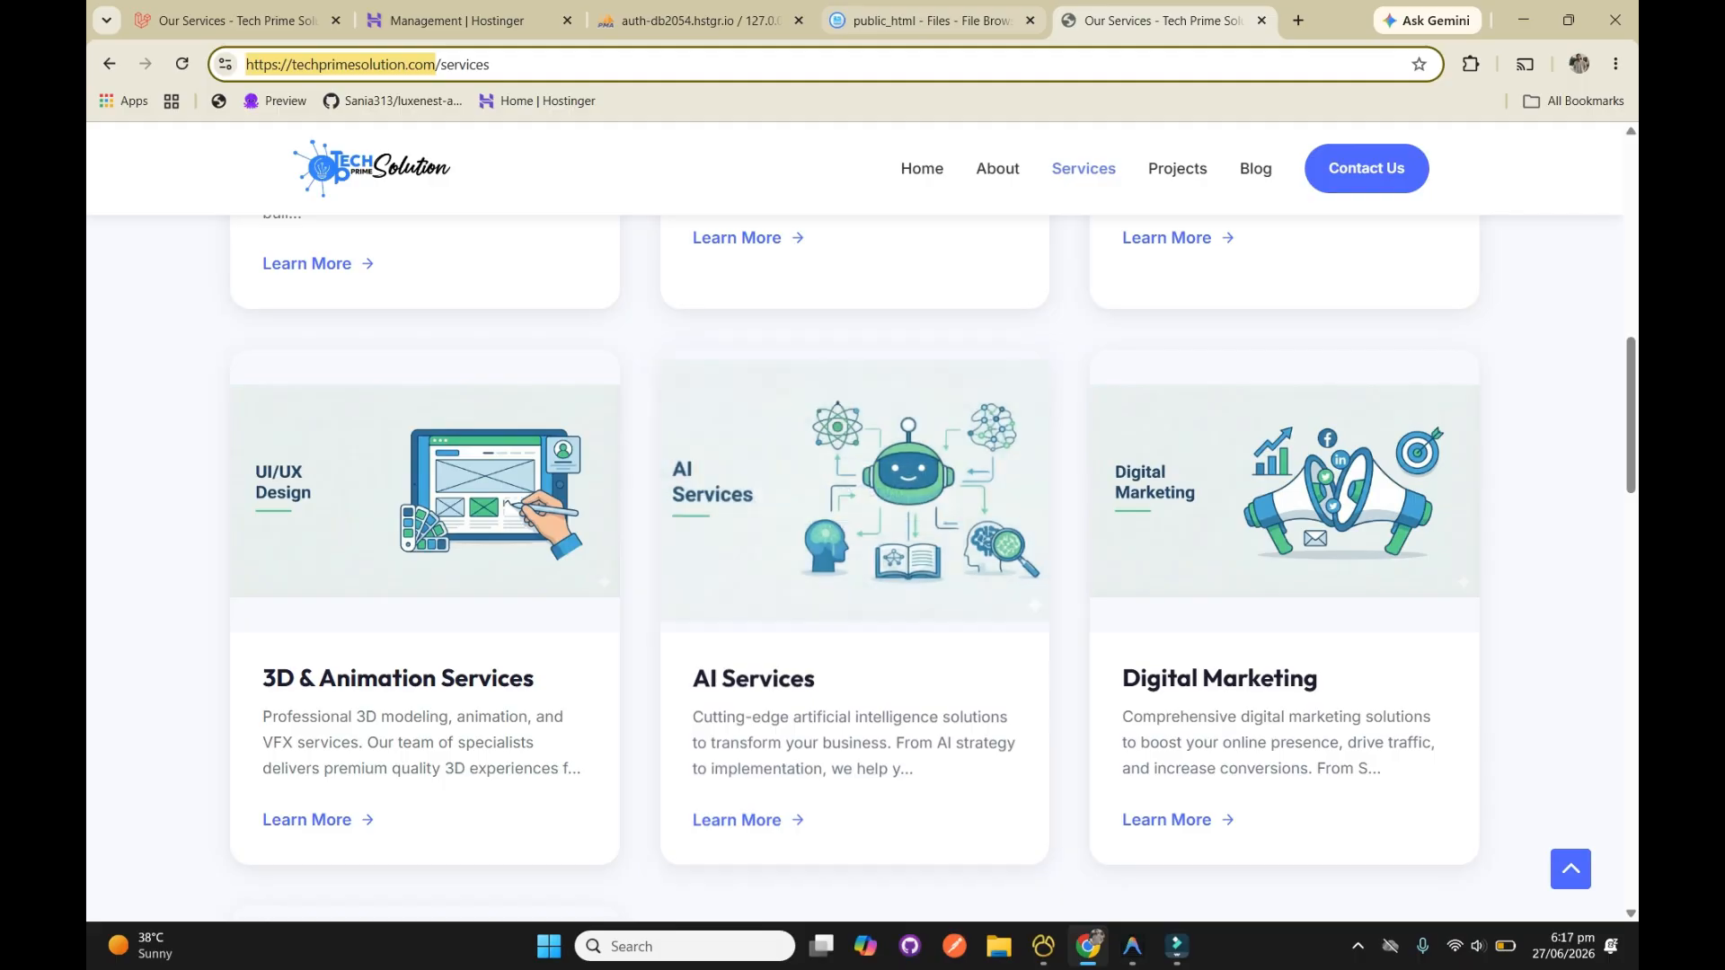
left_click(932, 19)
scroll(407, 409, "up", 5)
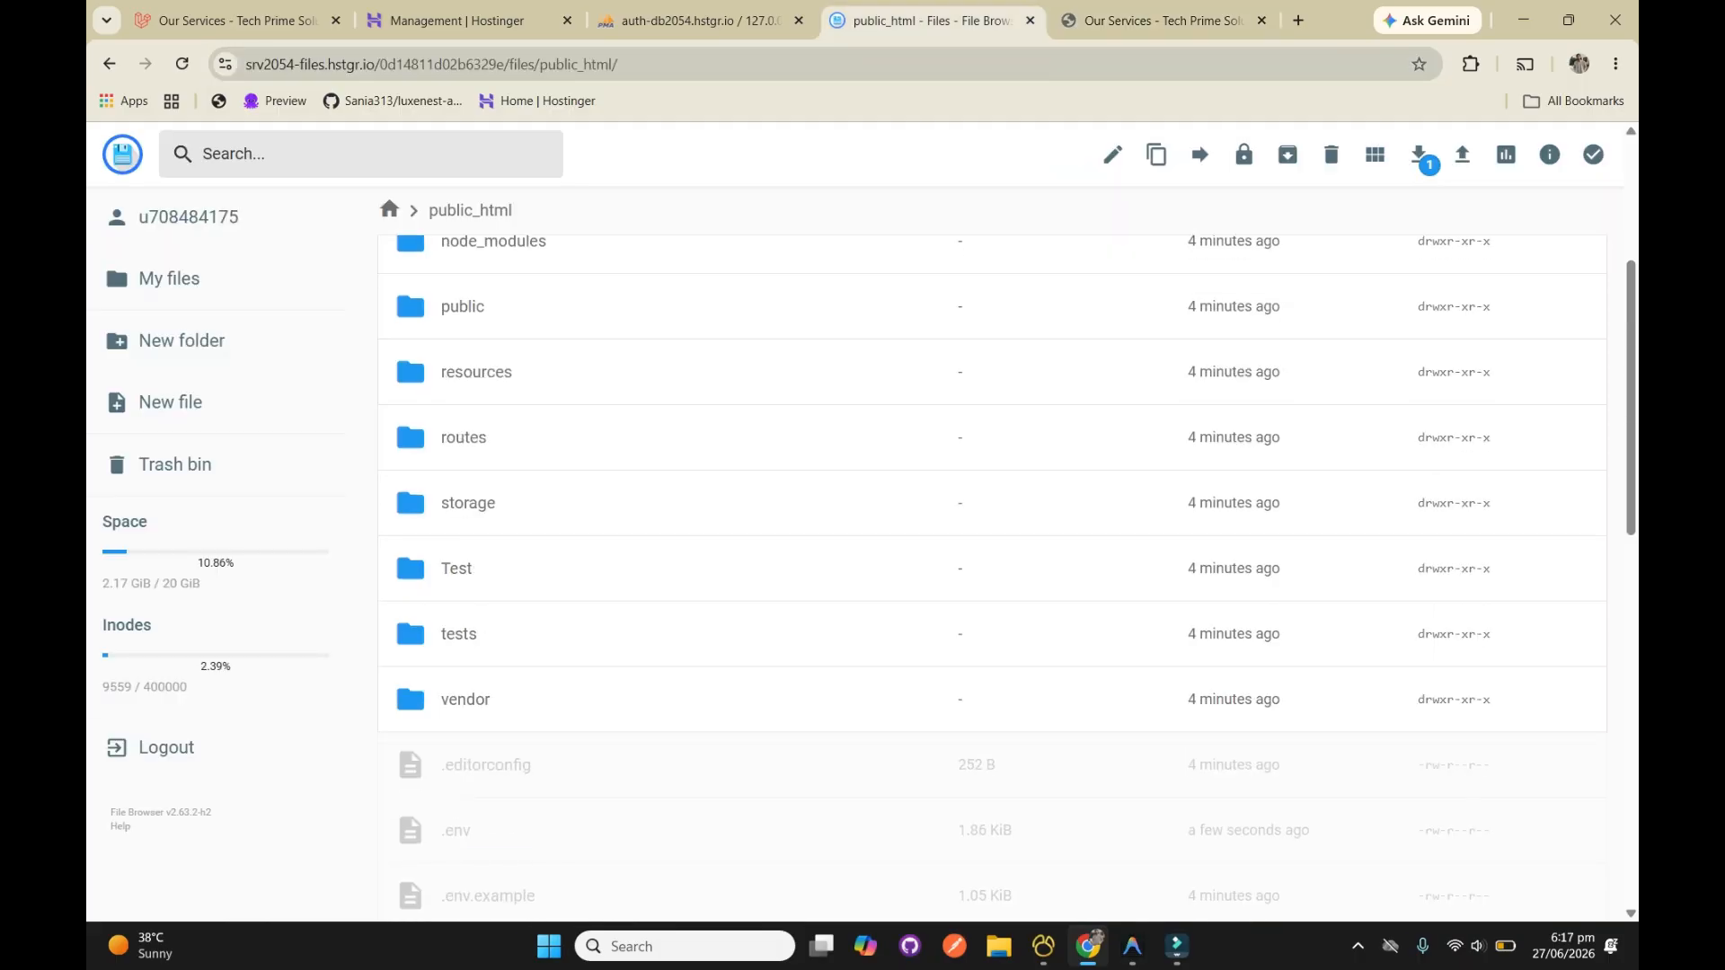
double_click(423, 306)
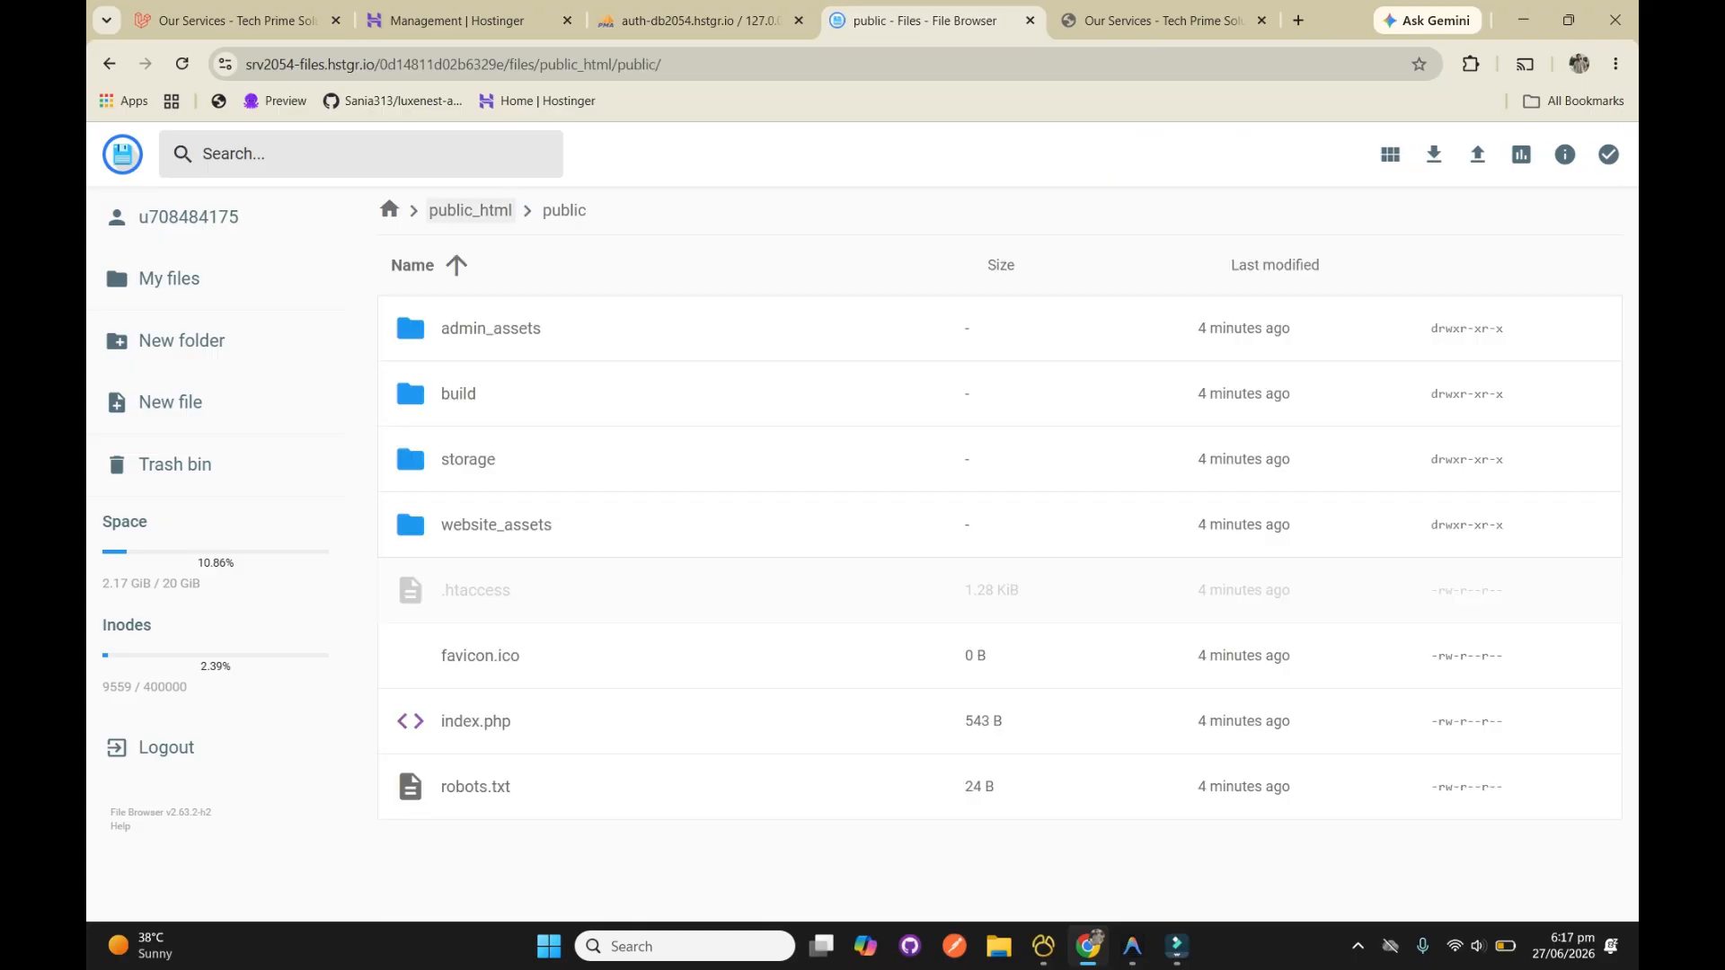
left_click(470, 210)
scroll(470, 211, "up", 1)
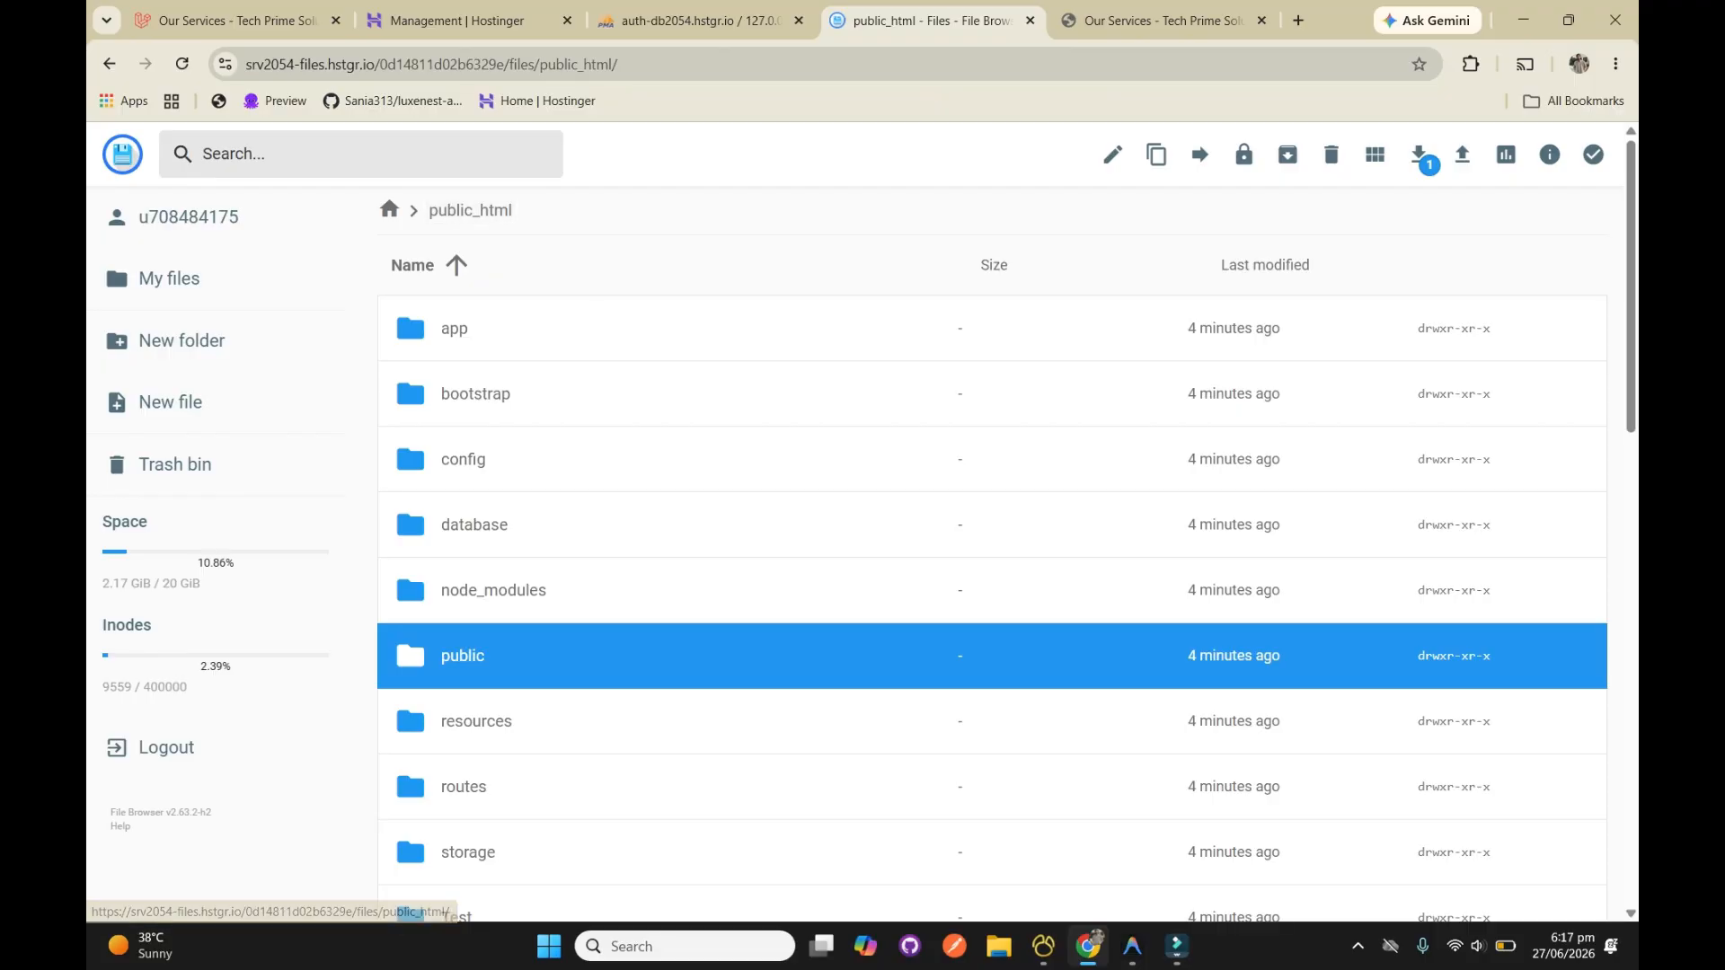
Look through the public_html files and recheck the root .htaccess file, closing it without edits
scroll(407, 365, "down", 10)
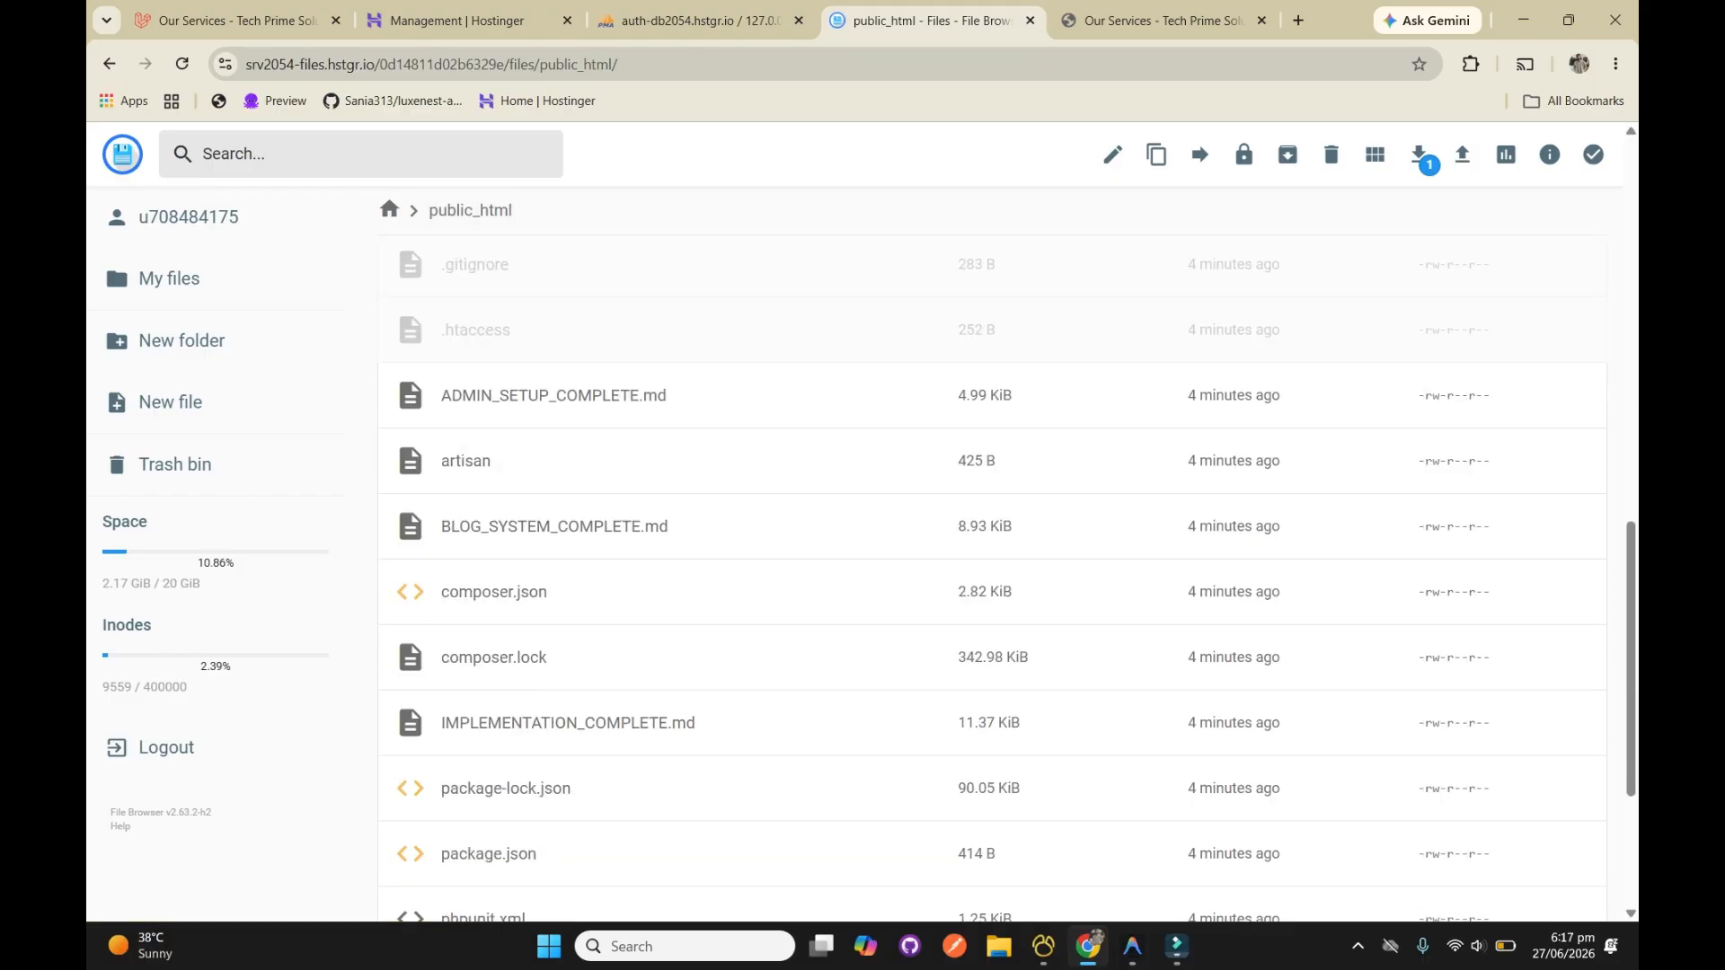
scroll(476, 532, "up", 1)
left_click(476, 532)
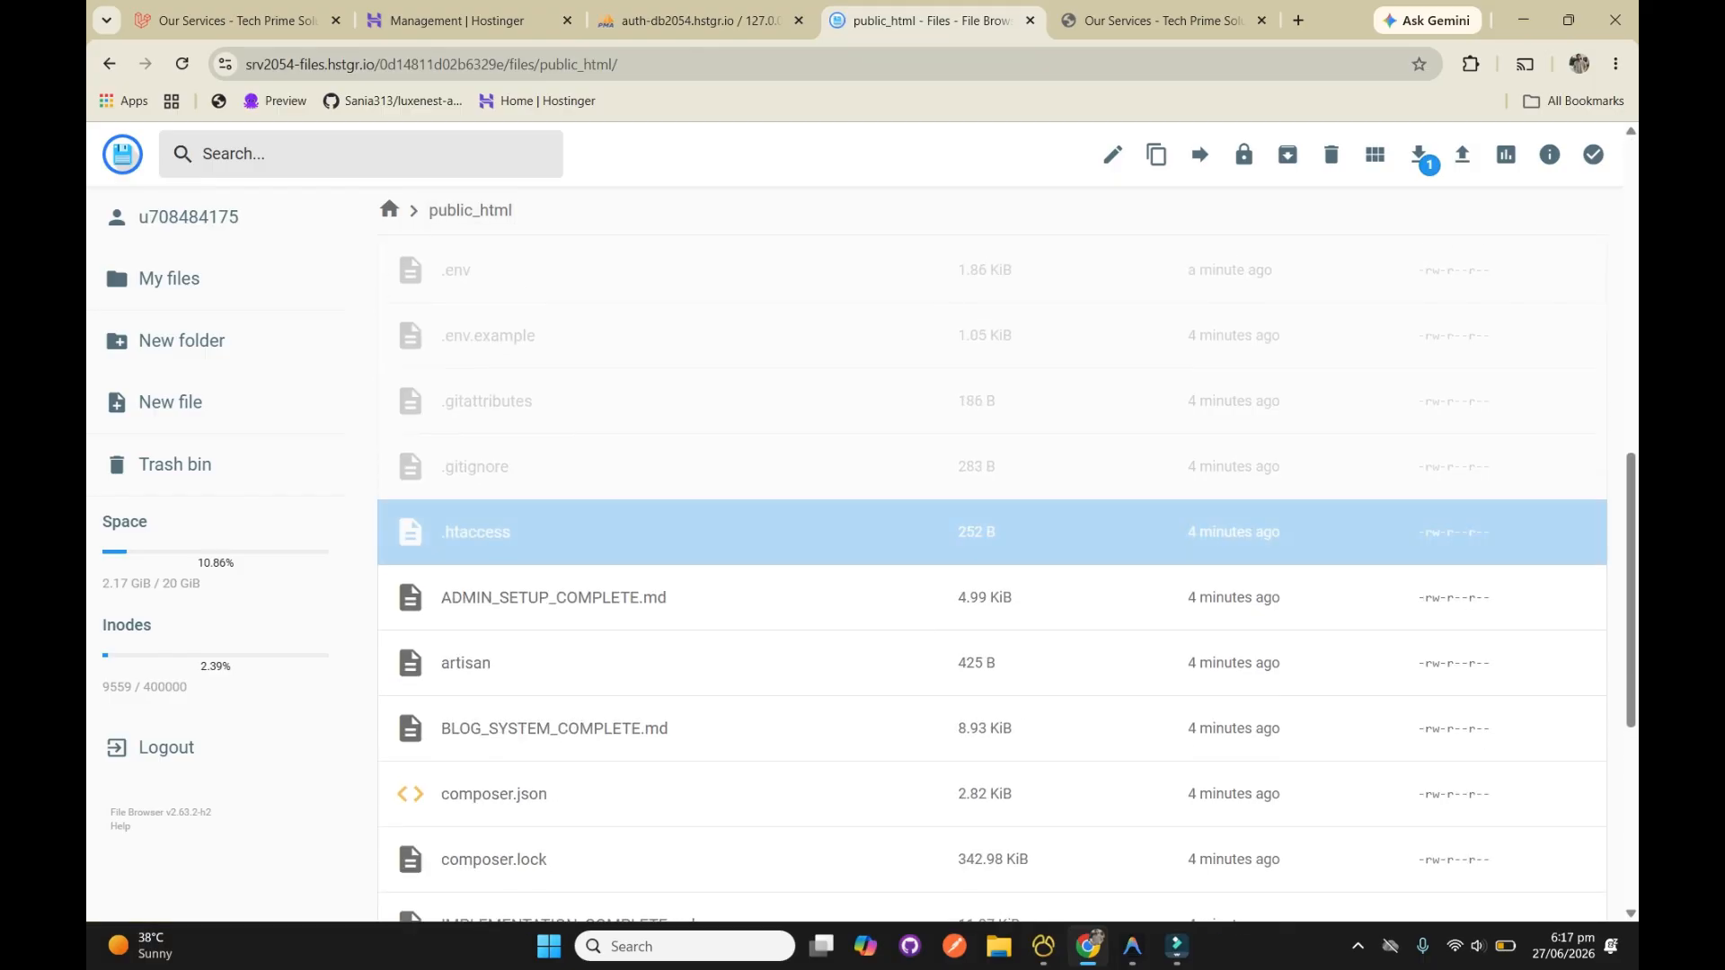
double_click(476, 532)
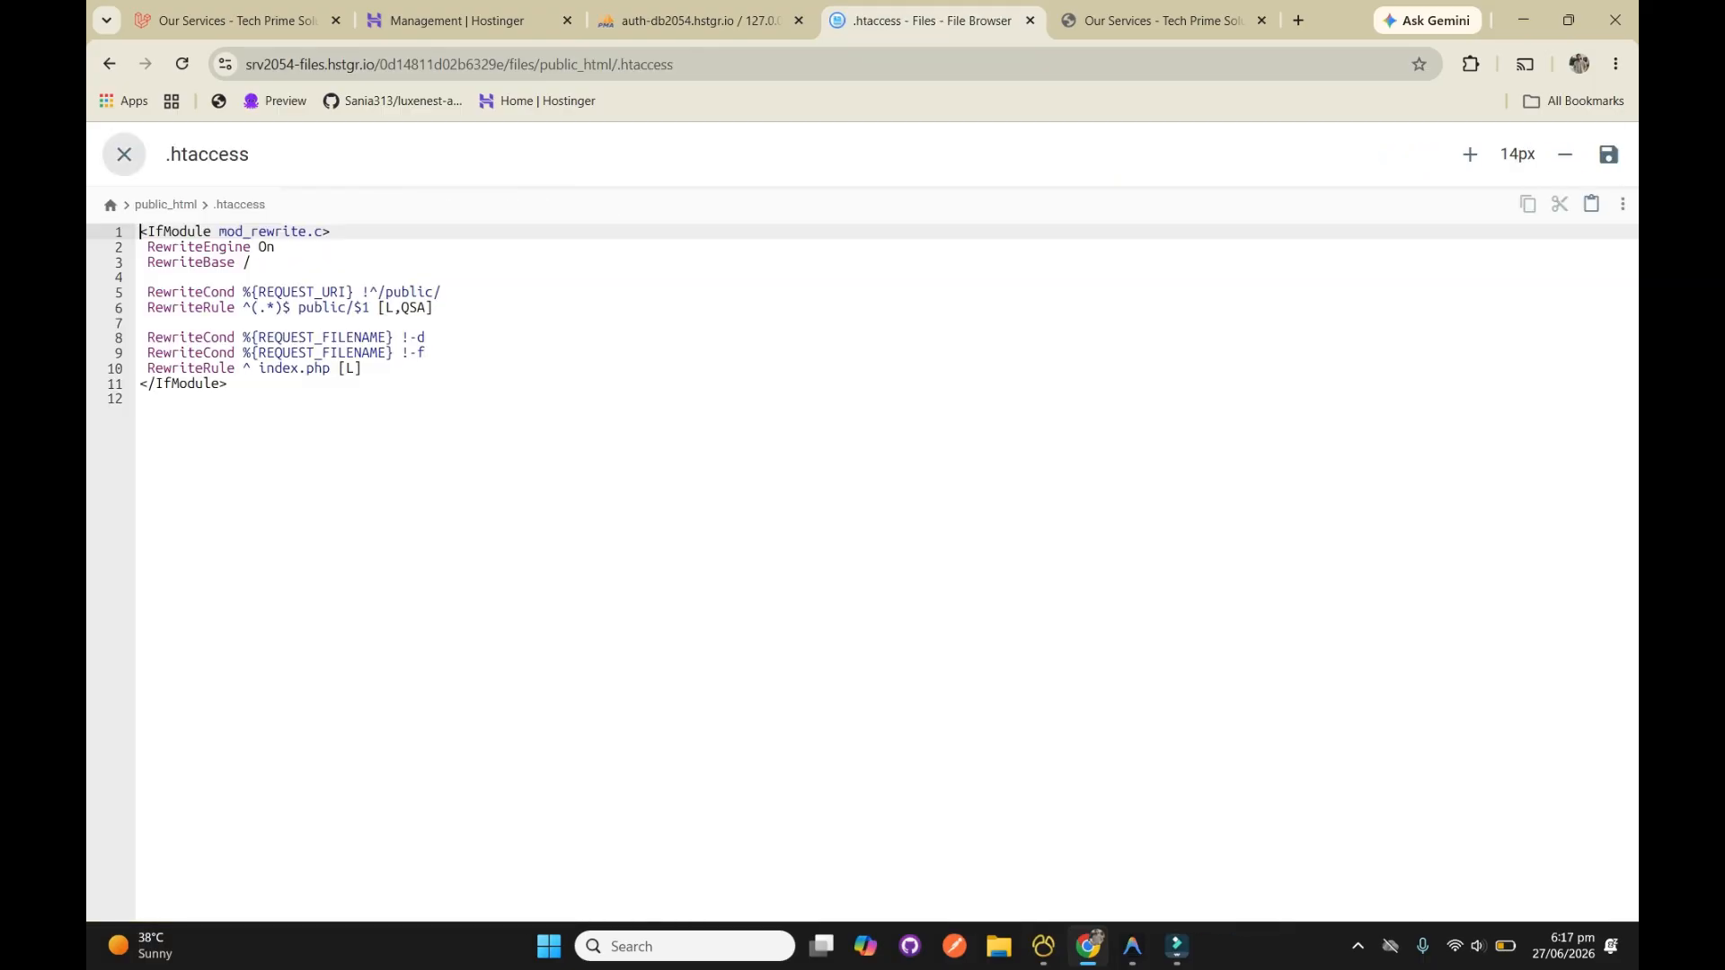
left_click(124, 155)
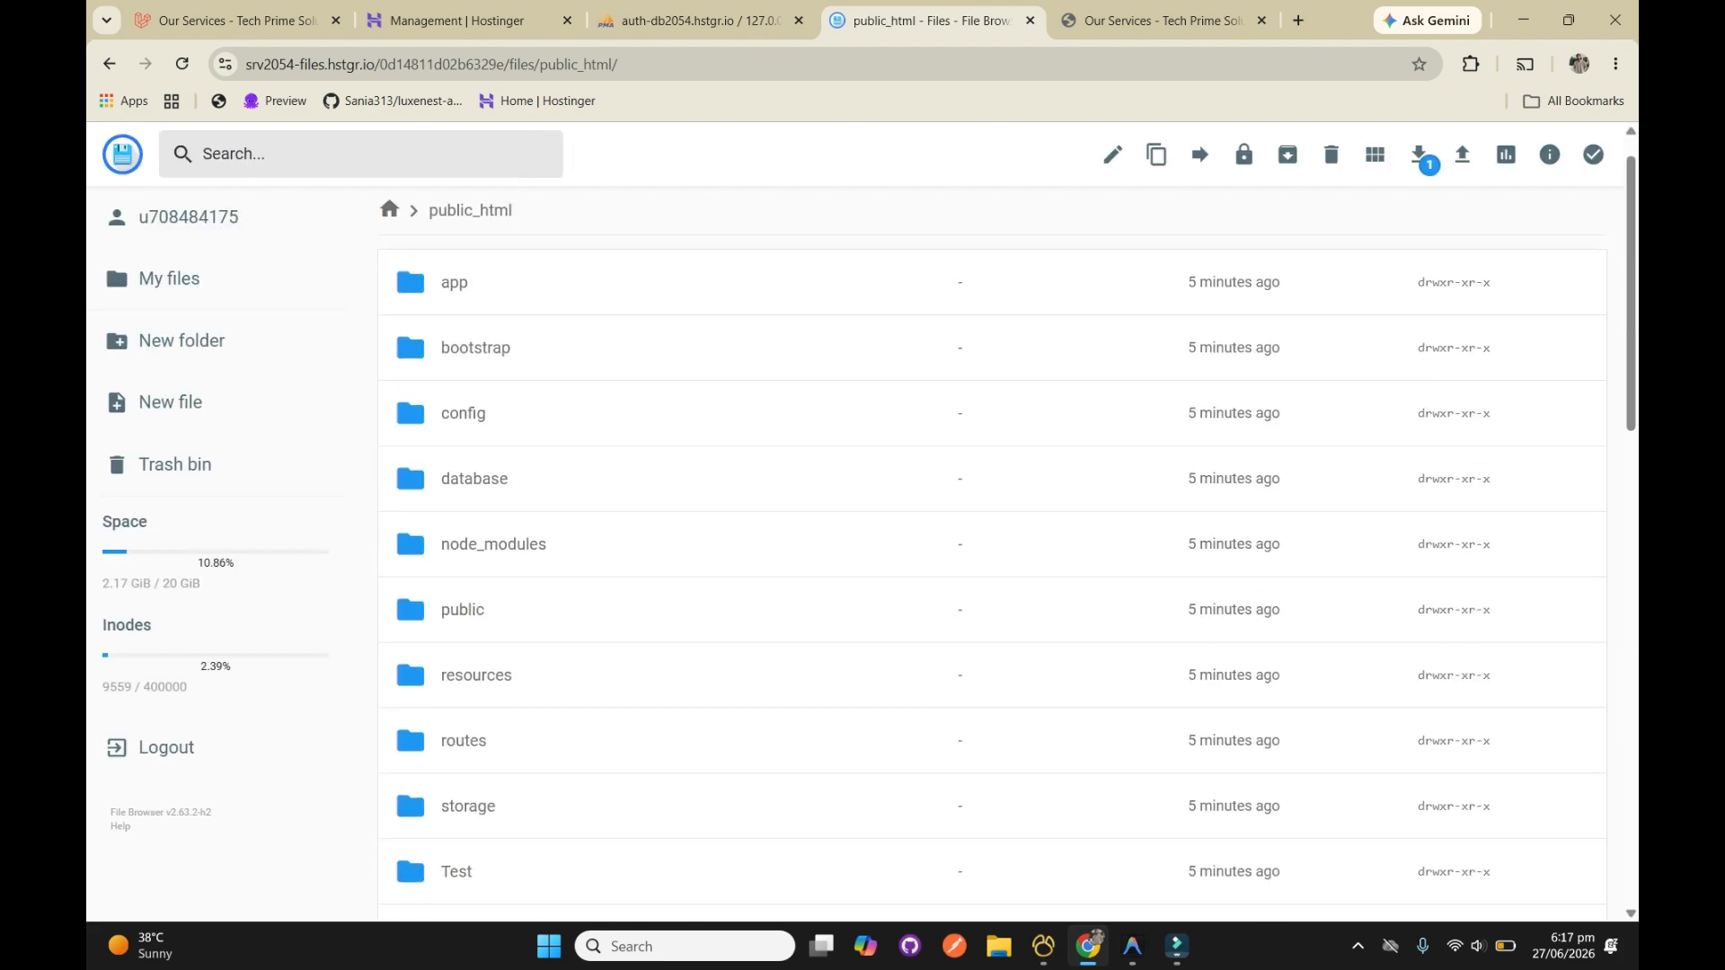
scroll(992, 575, "up", 1)
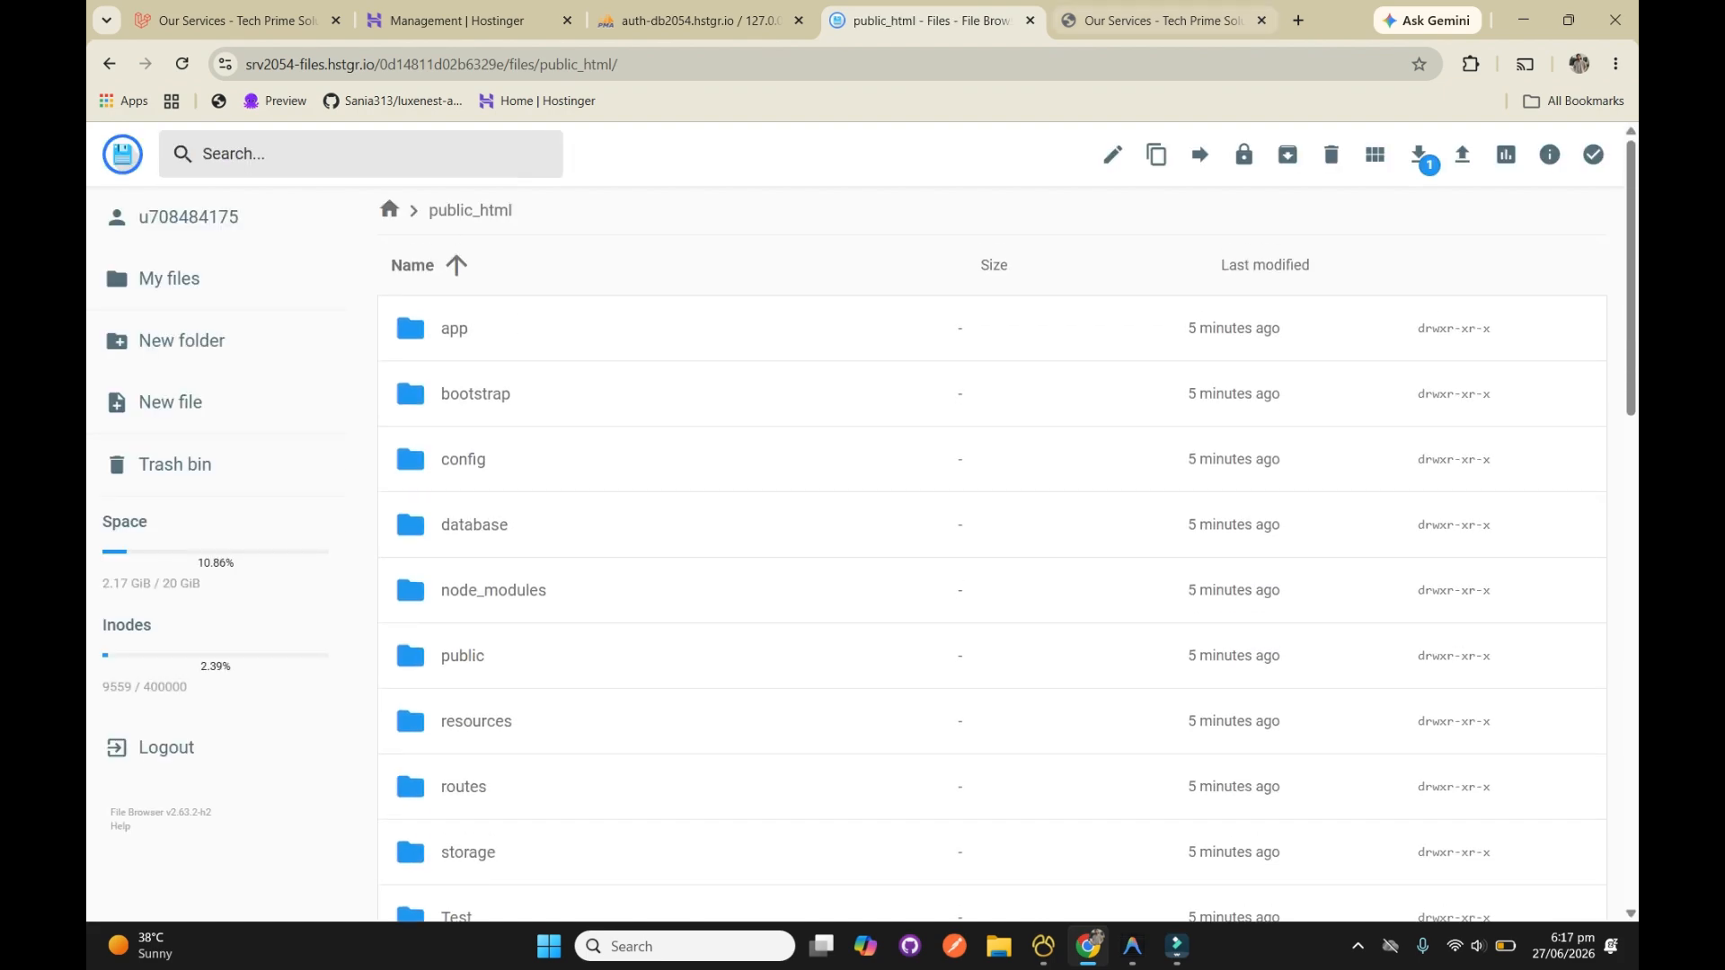
Look at the beginning of the live Services page and the MySQL database management page in Hostinger
left_click(1163, 20)
scroll(1240, 496, "up", 10)
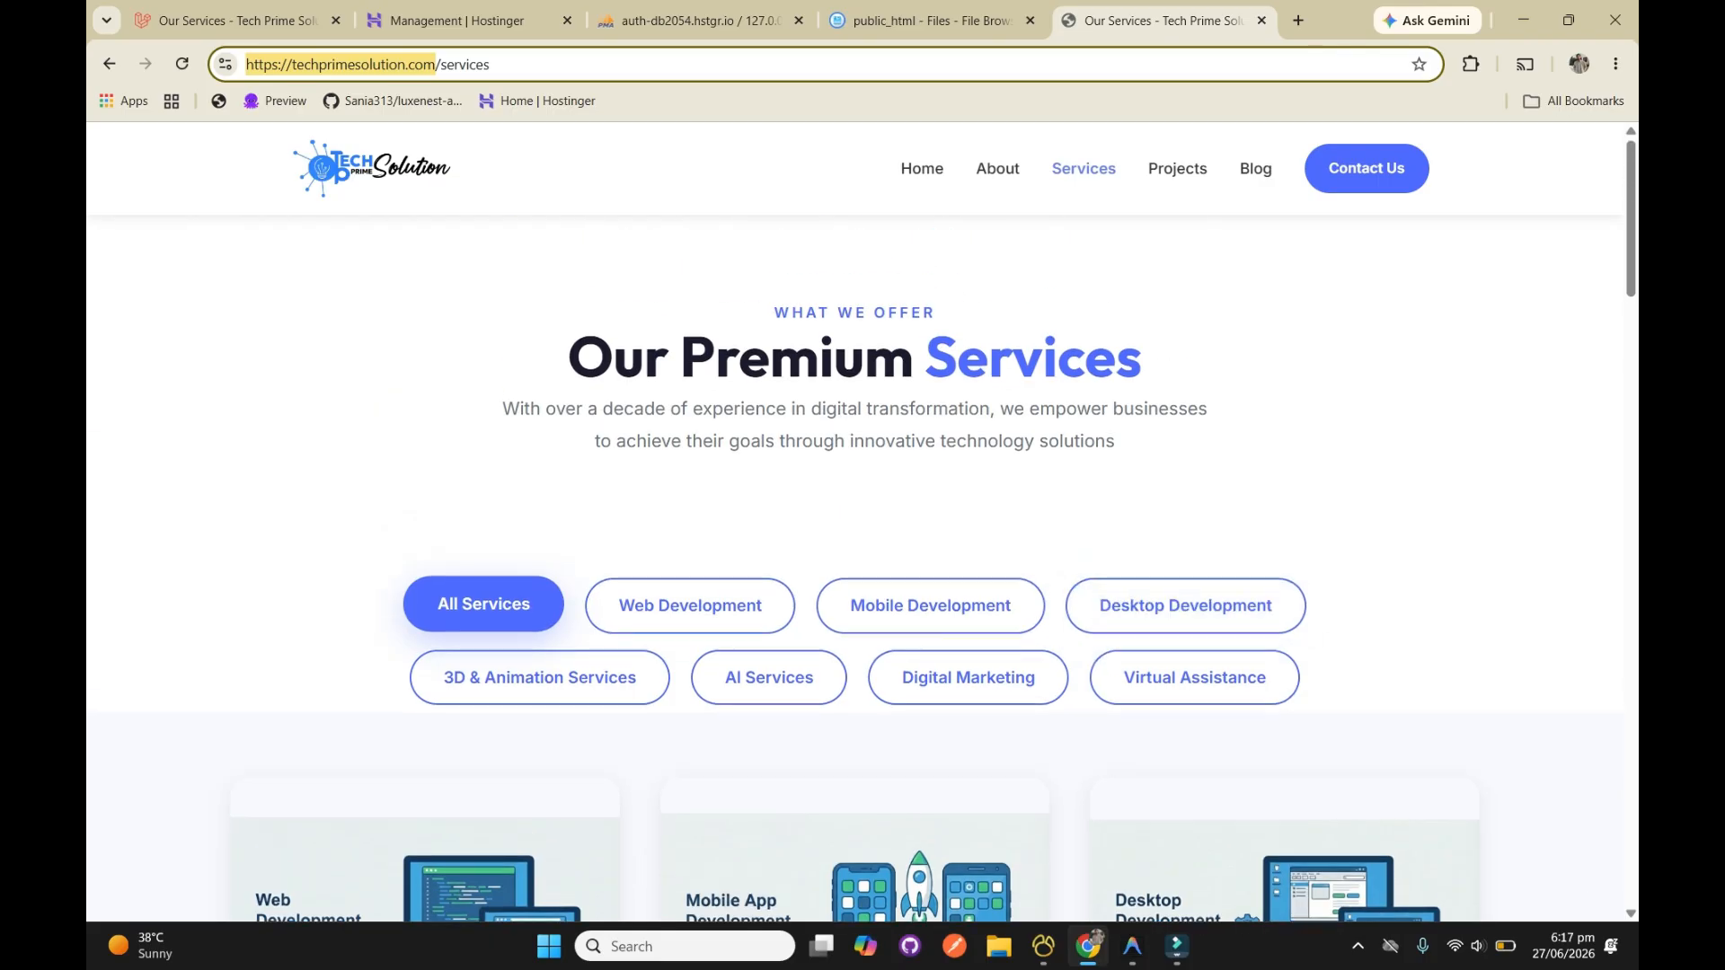
left_click(933, 21)
key("ctrl+shift+Tab")
key("ctrl+shift+Tab")
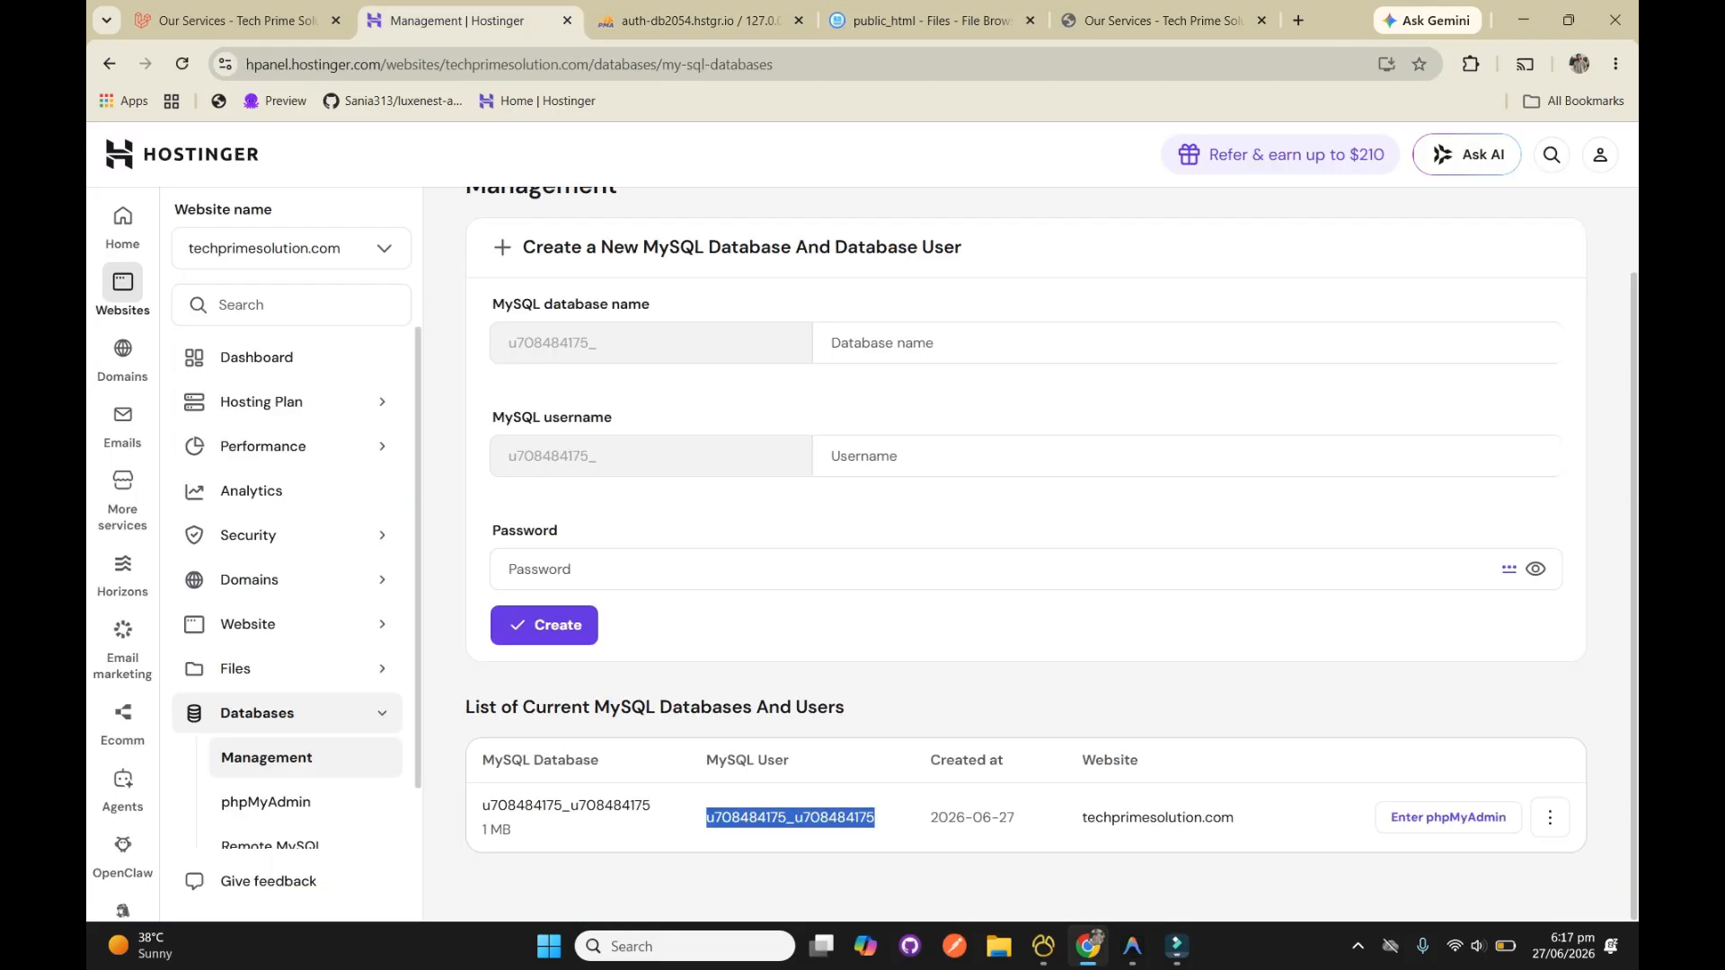
scroll(1024, 557, "up", 1)
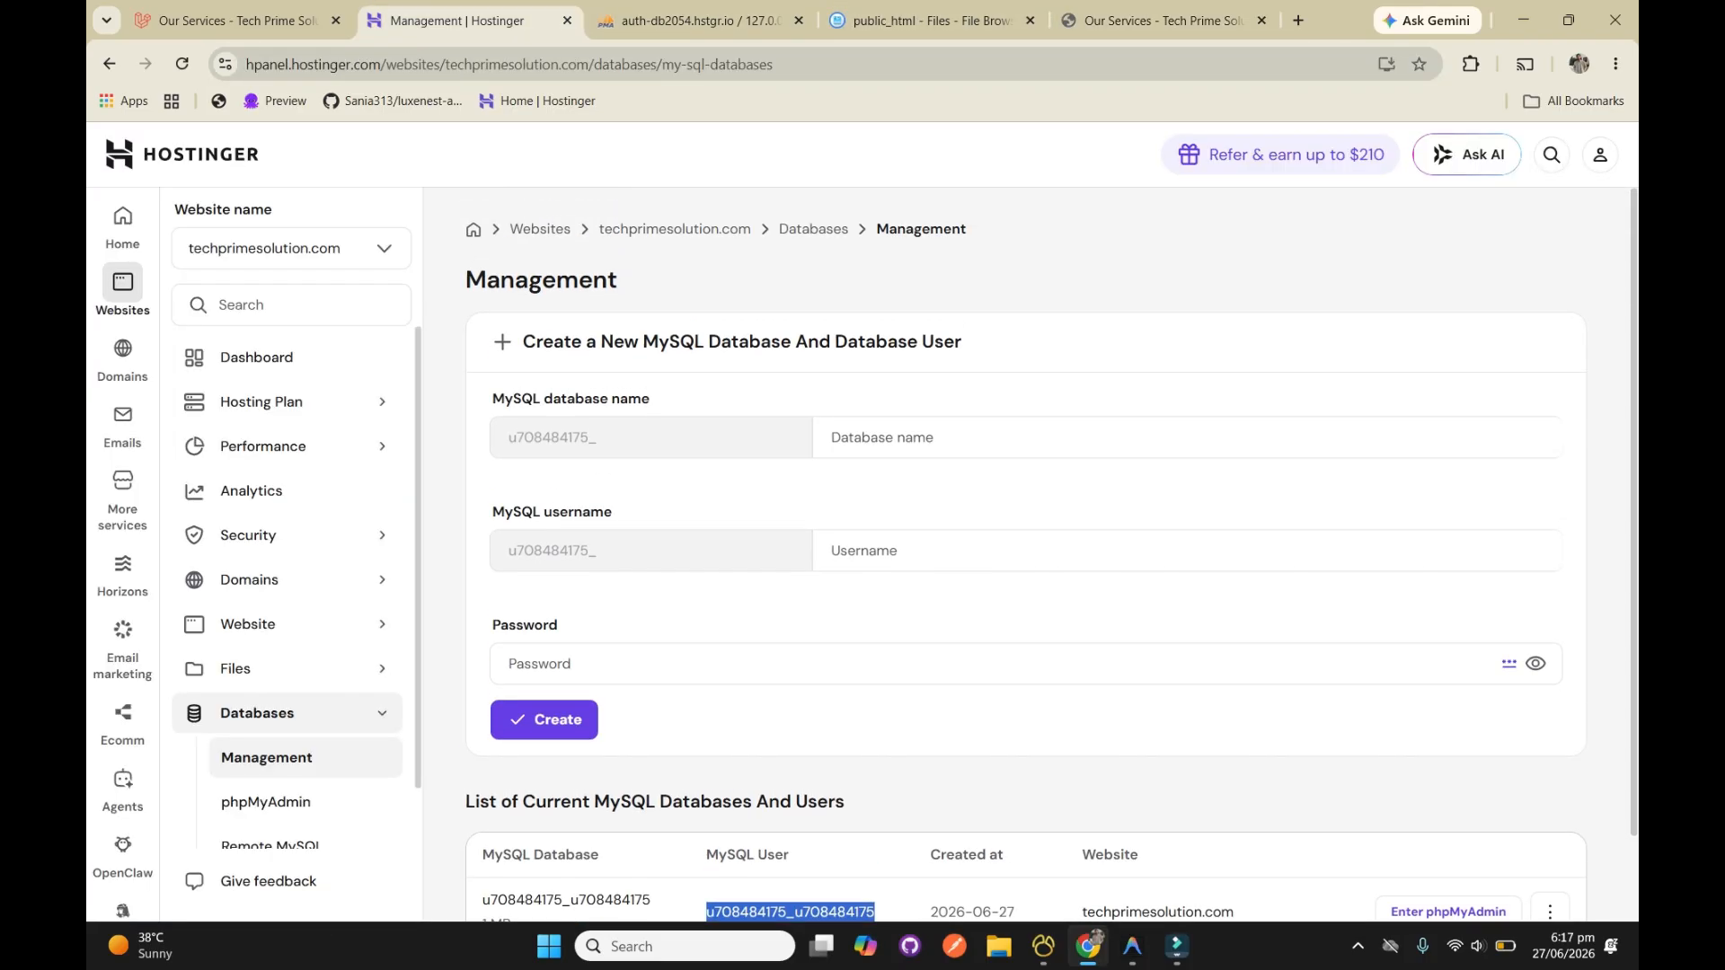